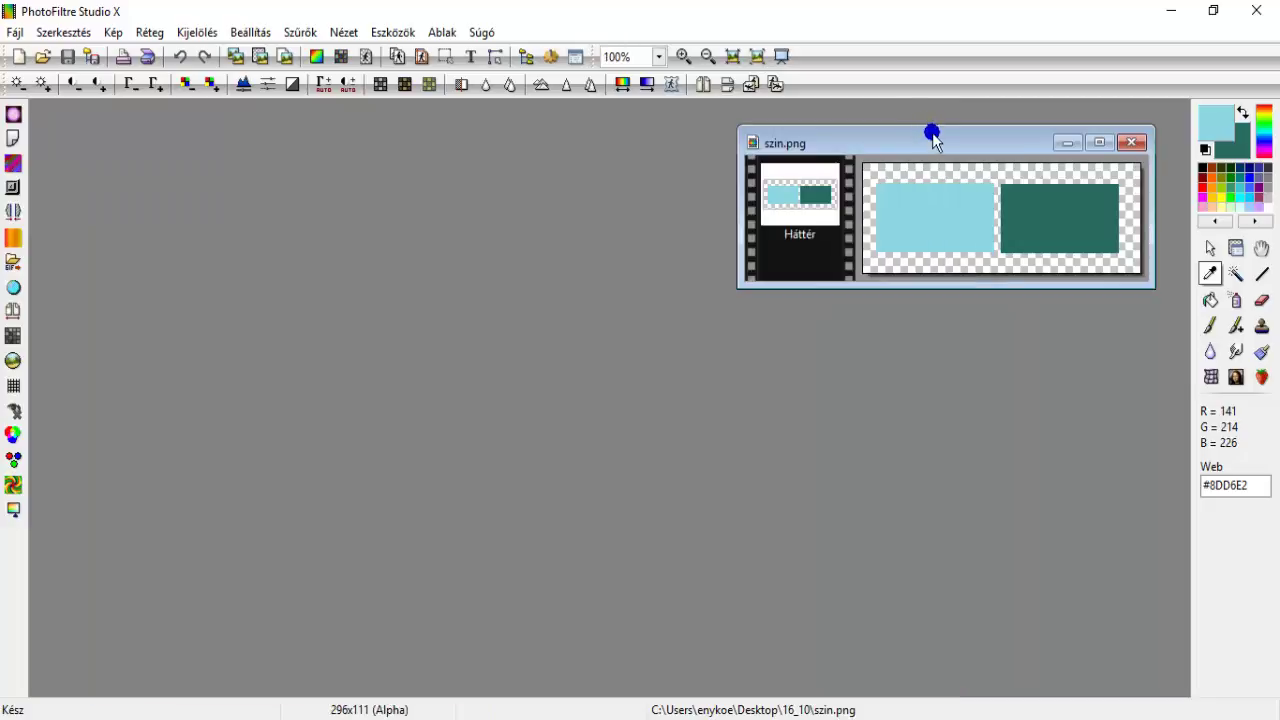
# Check the dark green background colour's definition, cancel without changing it, and close szin.png
pyautogui.moveTo(926, 149); pyautogui.dragTo(803, 157)
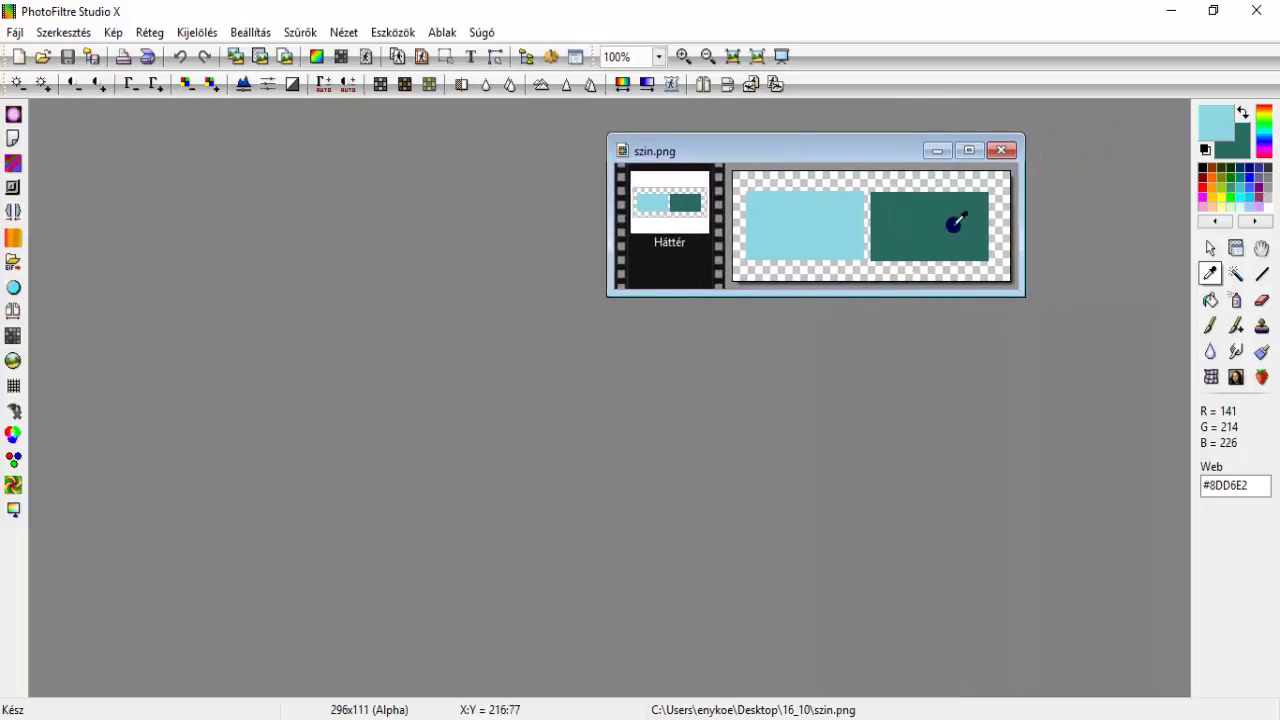
pyautogui.click(1230, 145)
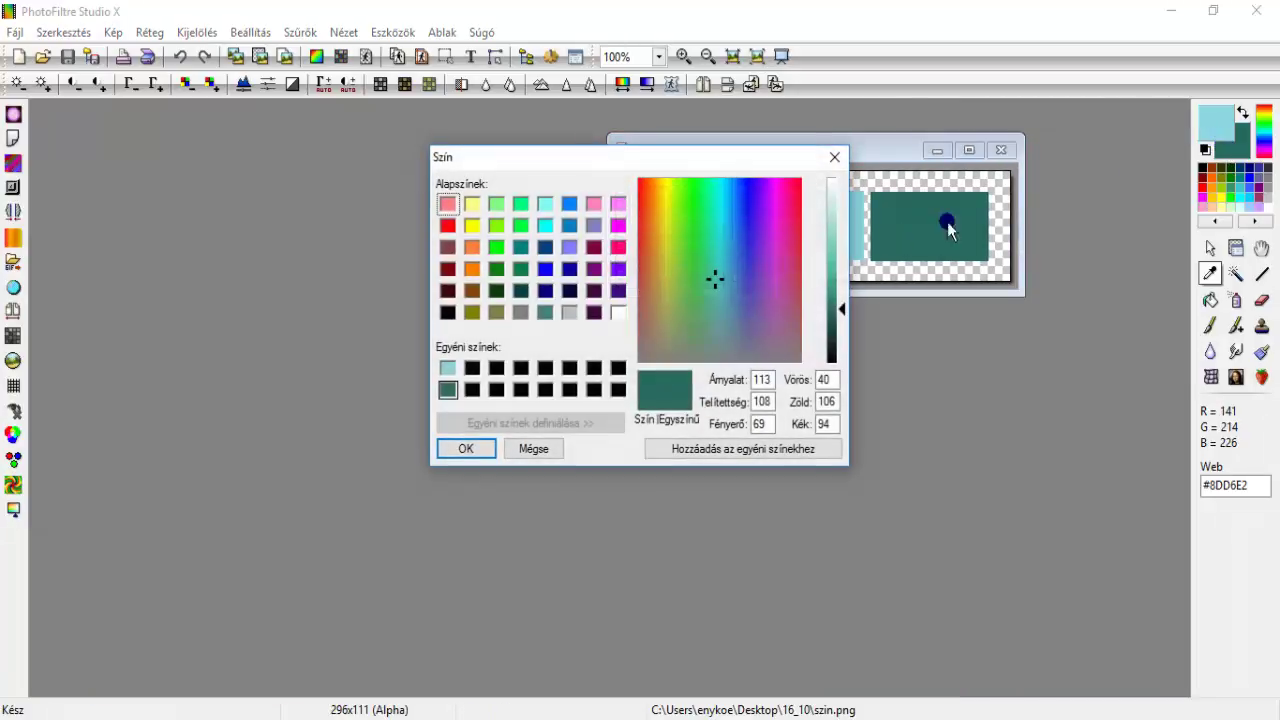
pyautogui.click(535, 450)
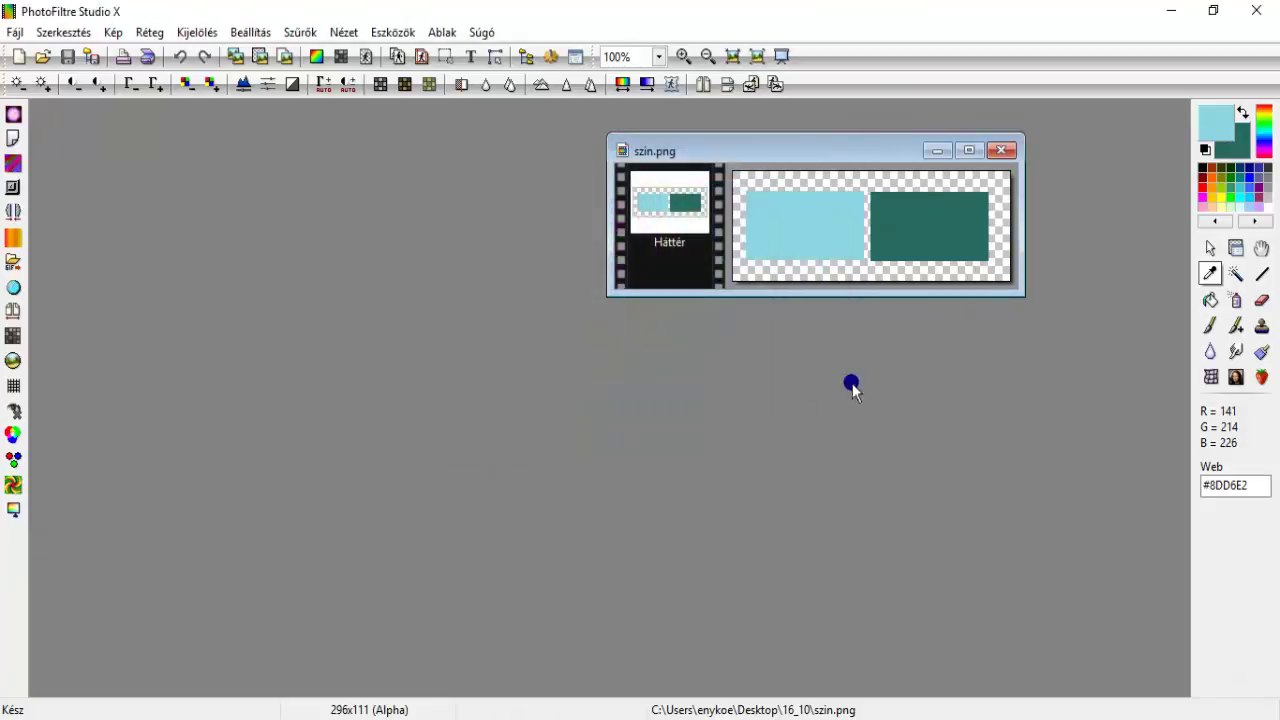
pyautogui.click(1004, 151)
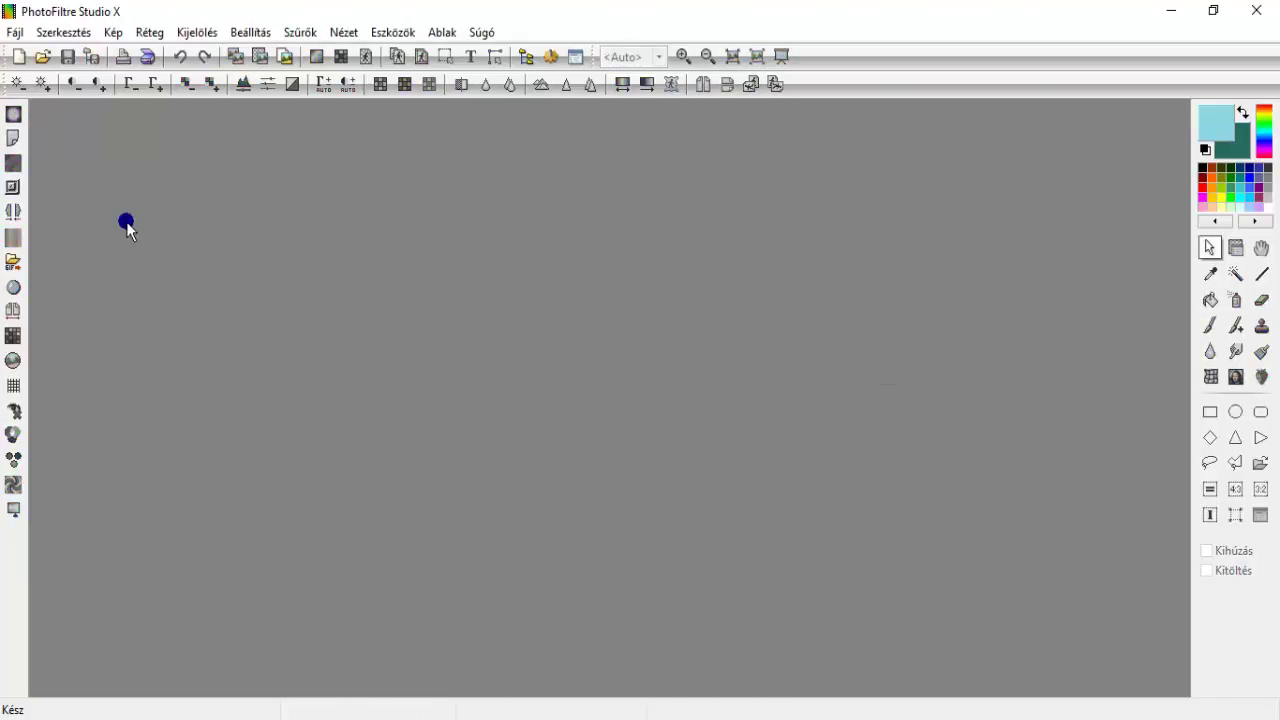
# Create a 900 × 600 pixel image at 96 pixels per inch and replace its transparency with an opaque white background
pyautogui.click(16, 58)
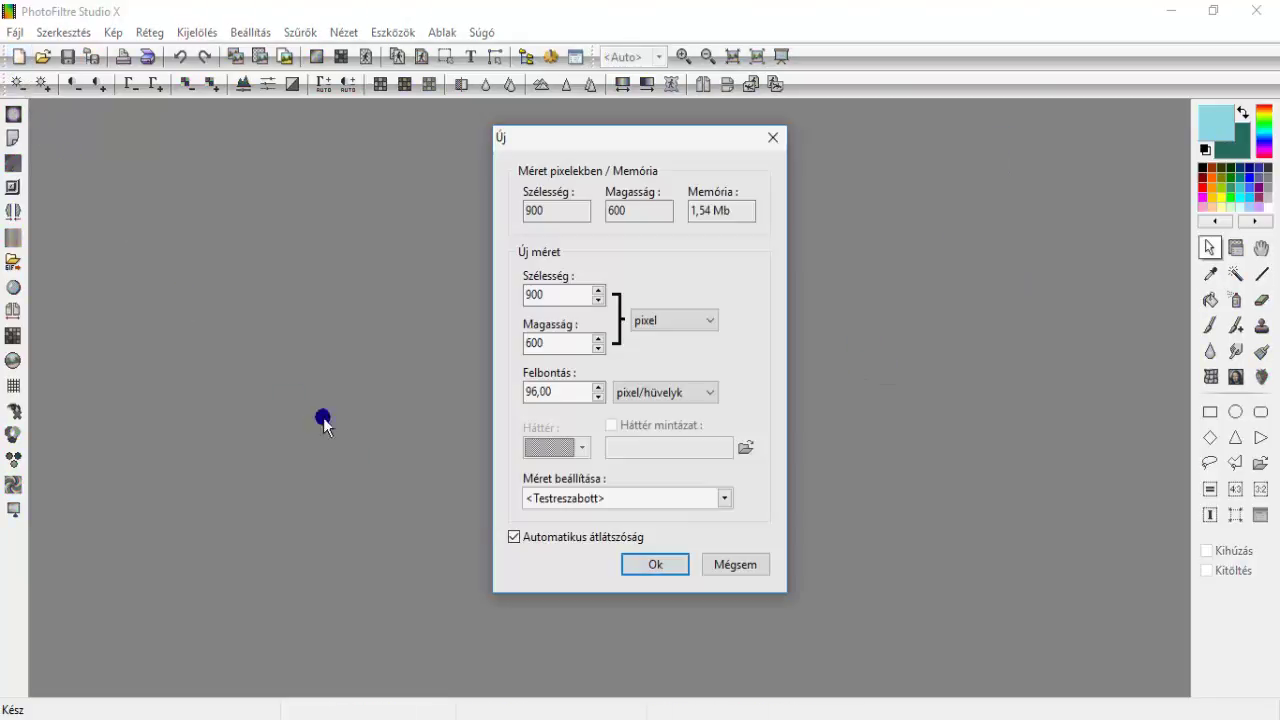
pyautogui.click(650, 572)
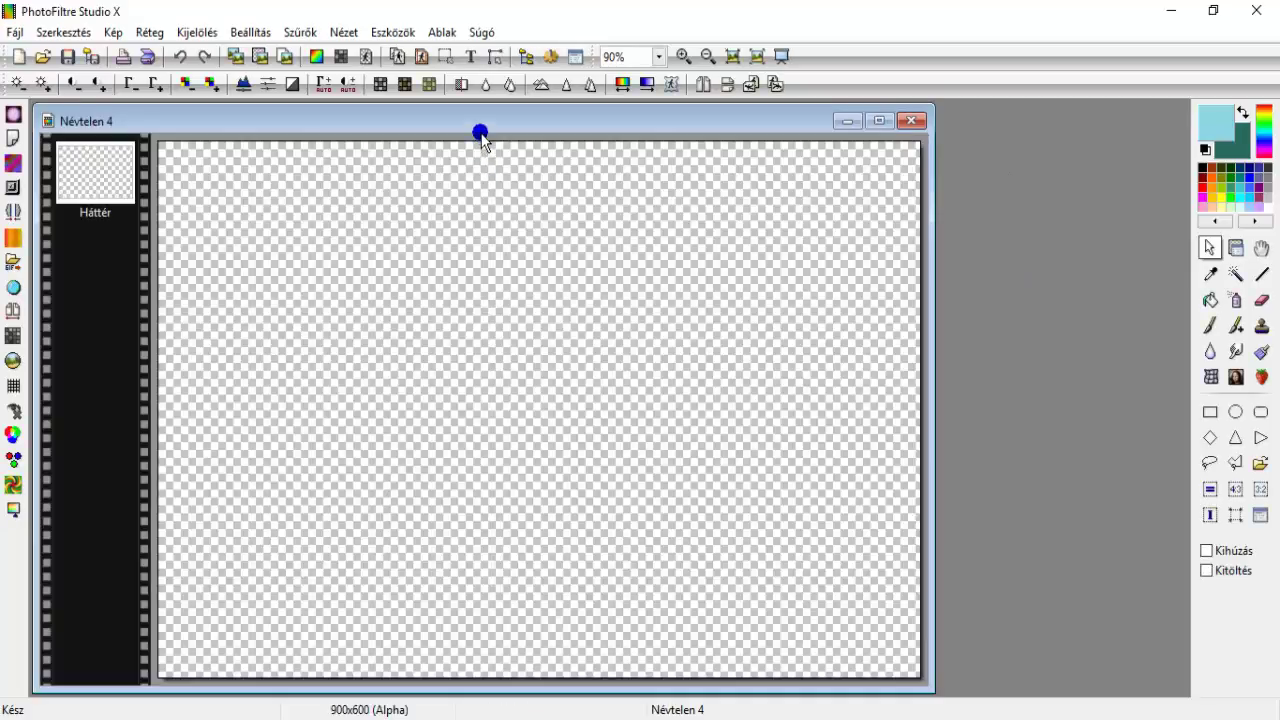
pyautogui.moveTo(480, 128); pyautogui.dragTo(693, 131)
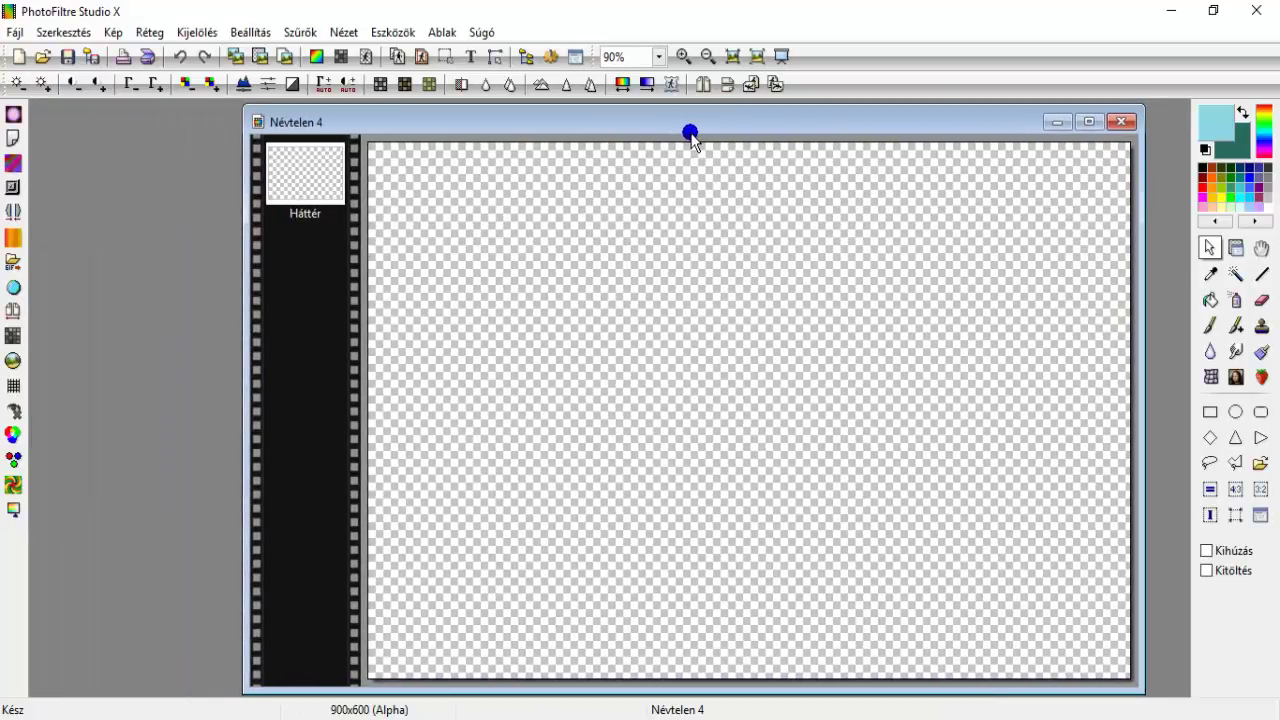
pyautogui.click(108, 32)
pyautogui.moveTo(150, 58)
pyautogui.click(330, 54)
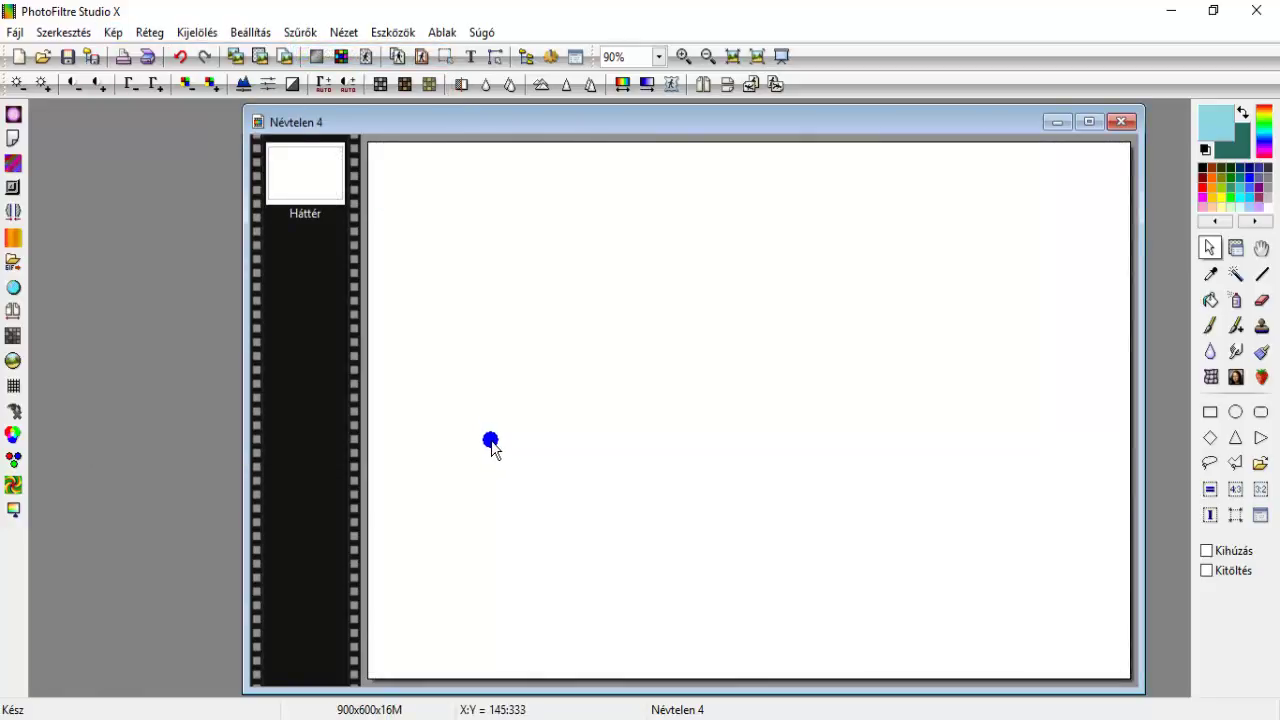
# Start MuRa's Meister Cloud filter, set its blend mode to Multiply and enable Source base
pyautogui.click(302, 33)
pyautogui.moveTo(386, 486)
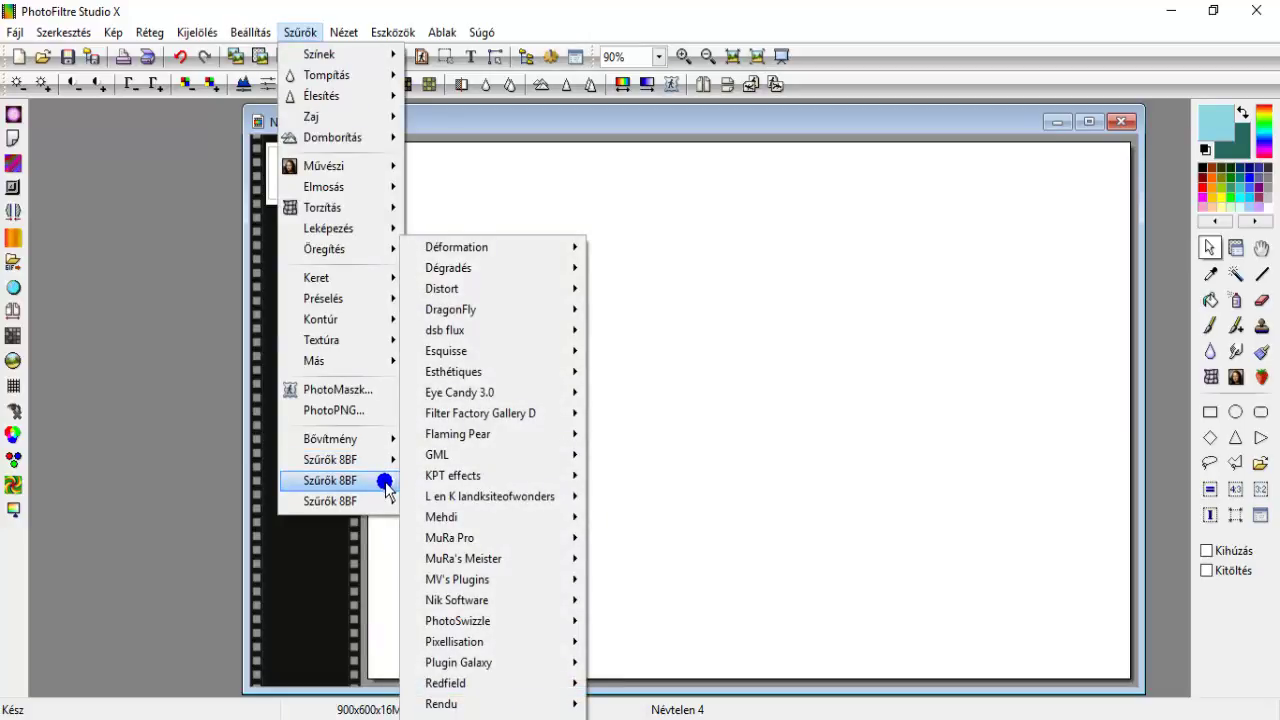
pyautogui.moveTo(574, 562)
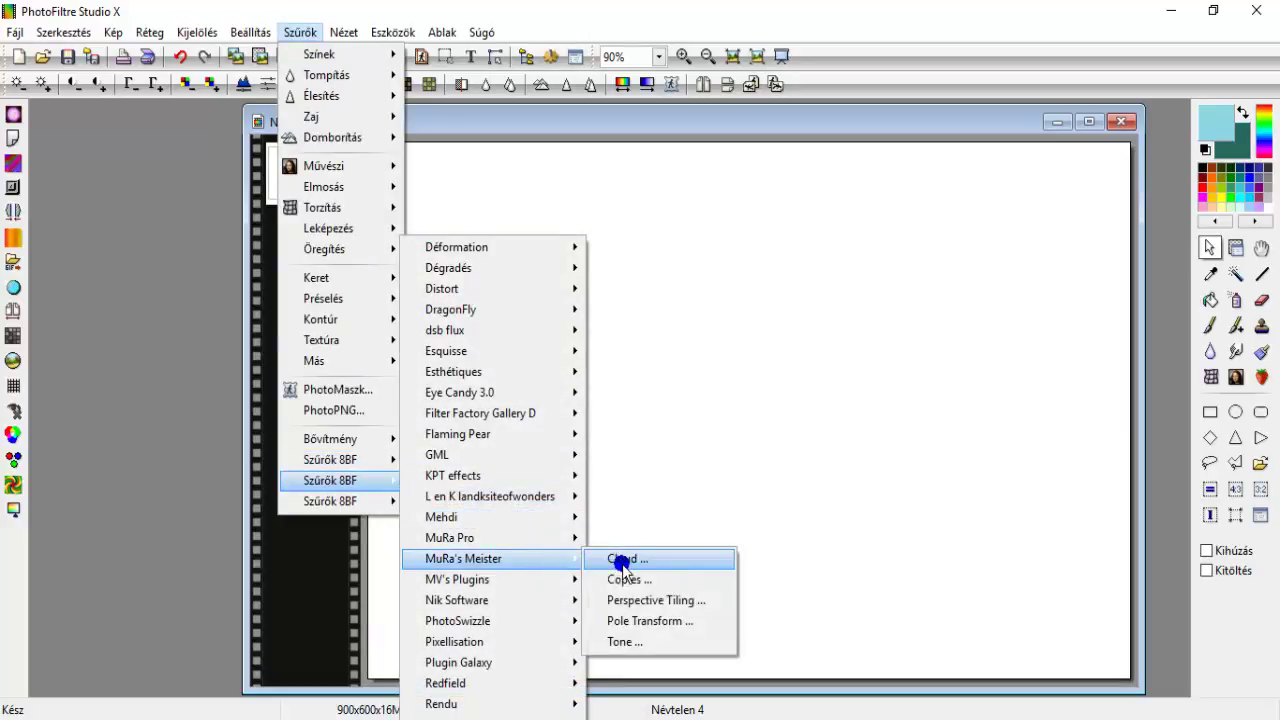
pyautogui.click(622, 560)
pyautogui.moveTo(448, 71); pyautogui.dragTo(663, 243)
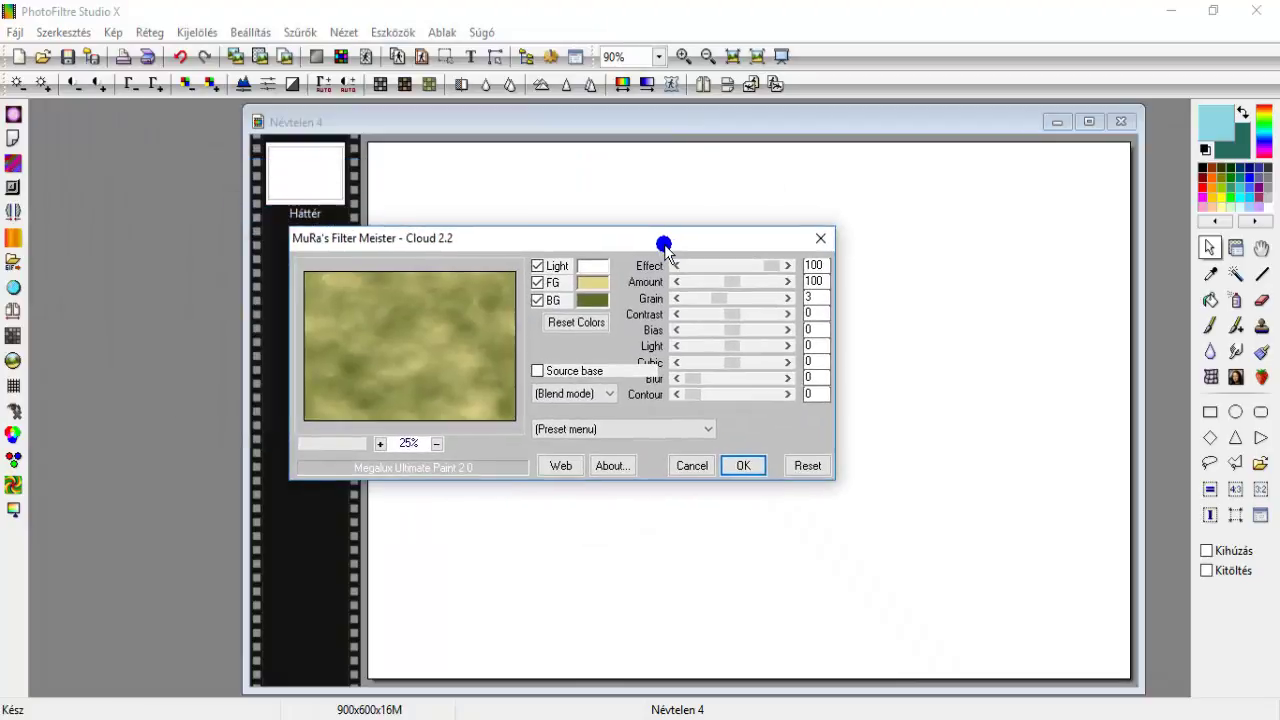
pyautogui.click(590, 432)
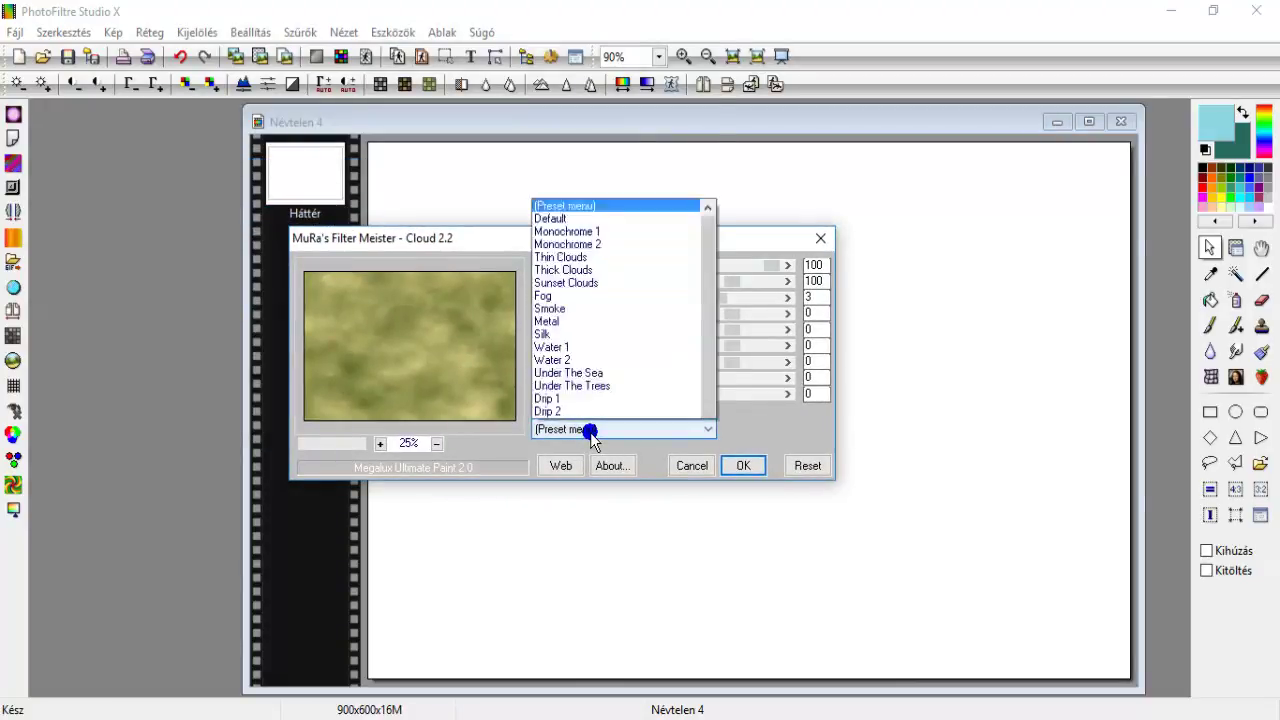
pyautogui.click(590, 432)
pyautogui.click(572, 395)
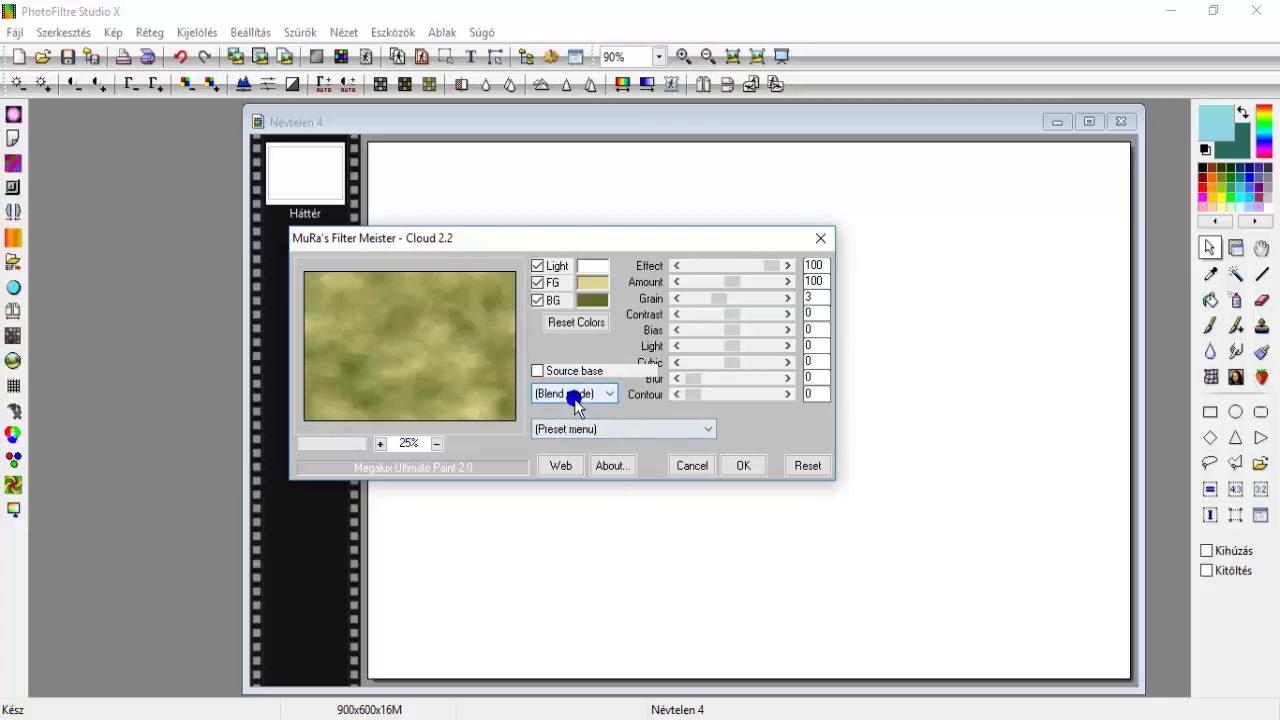
pyautogui.click(575, 451)
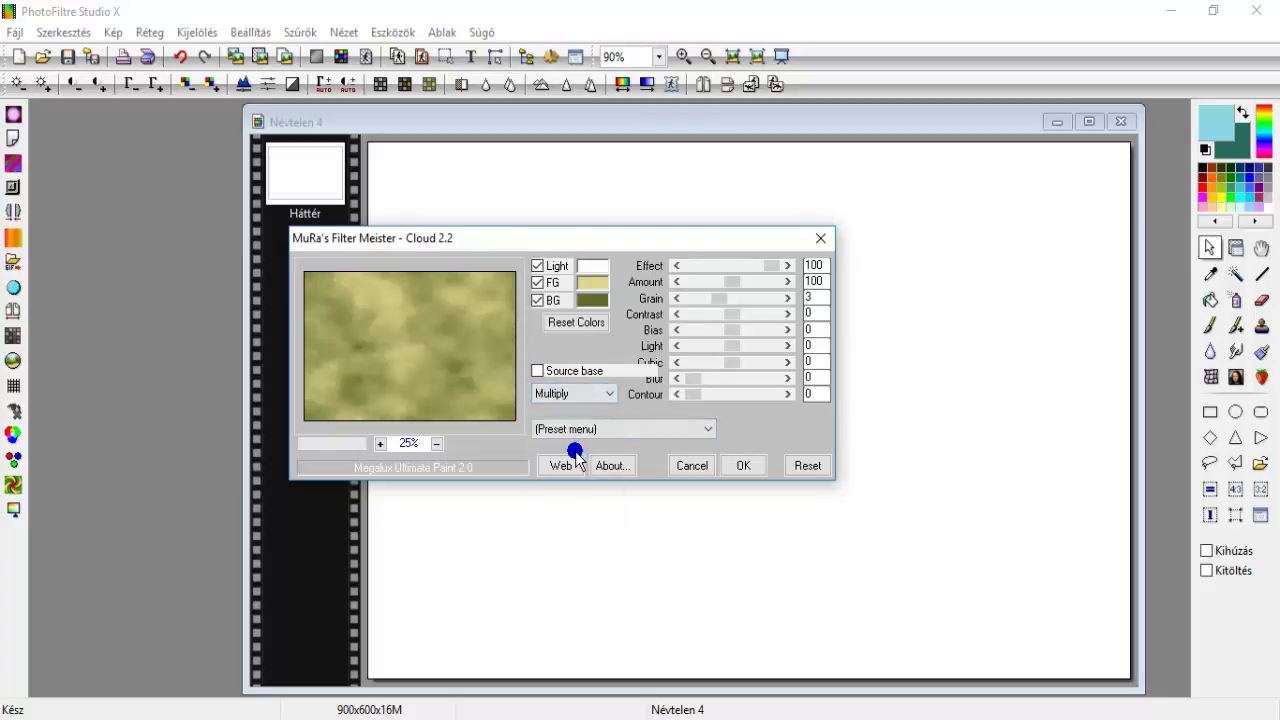
pyautogui.click(538, 372)
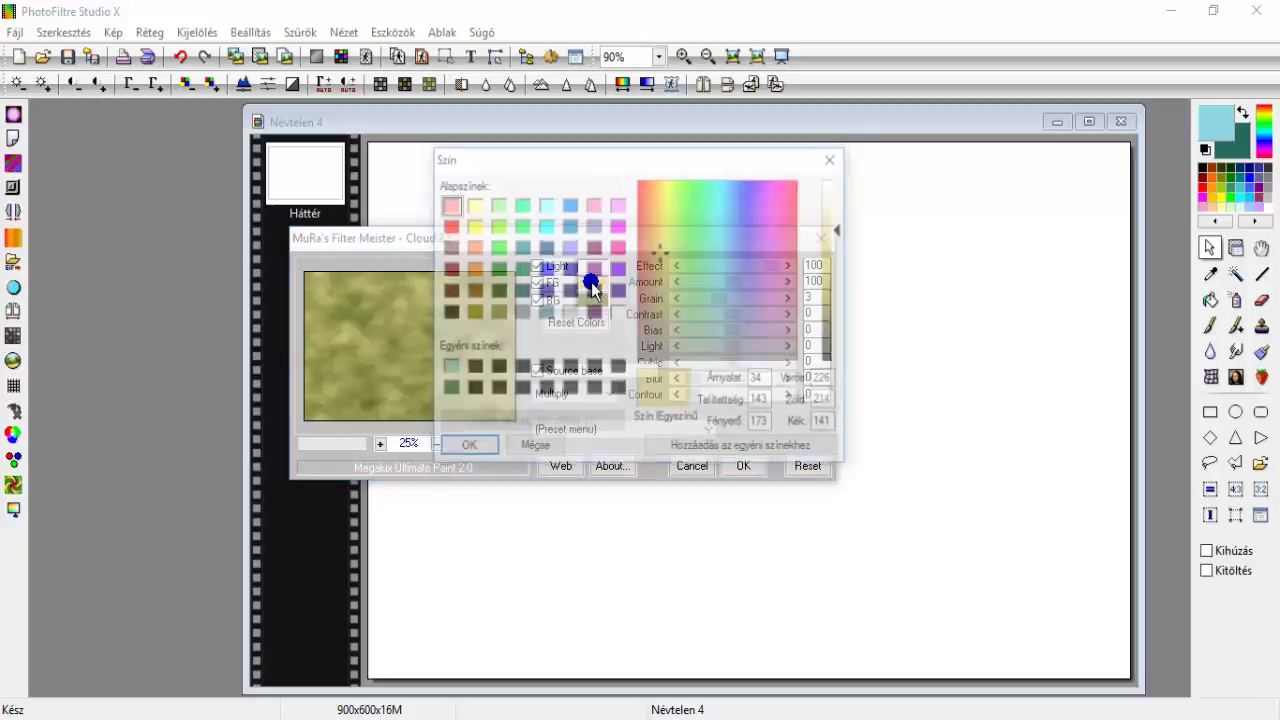
# Set the Cloud filter's FG colour to the light blue custom colour and BG to the dark green custom colour
pyautogui.click(447, 368)
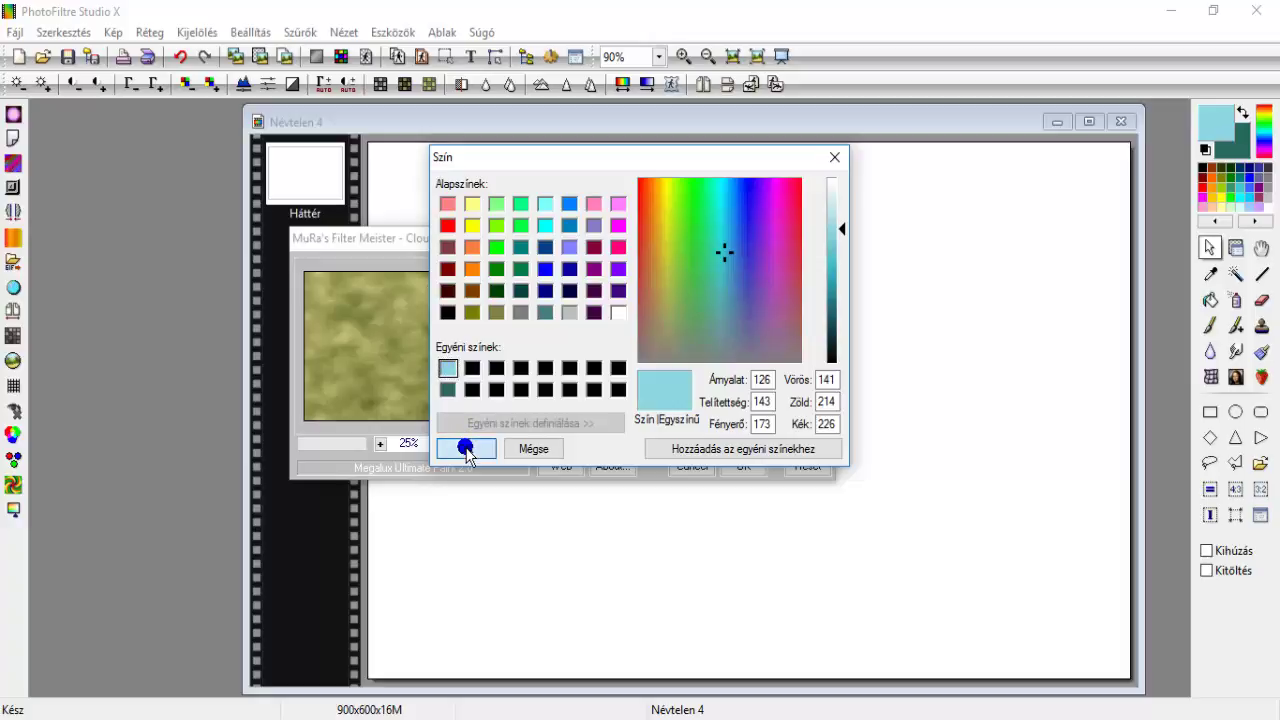
pyautogui.click(462, 447)
pyautogui.click(588, 287)
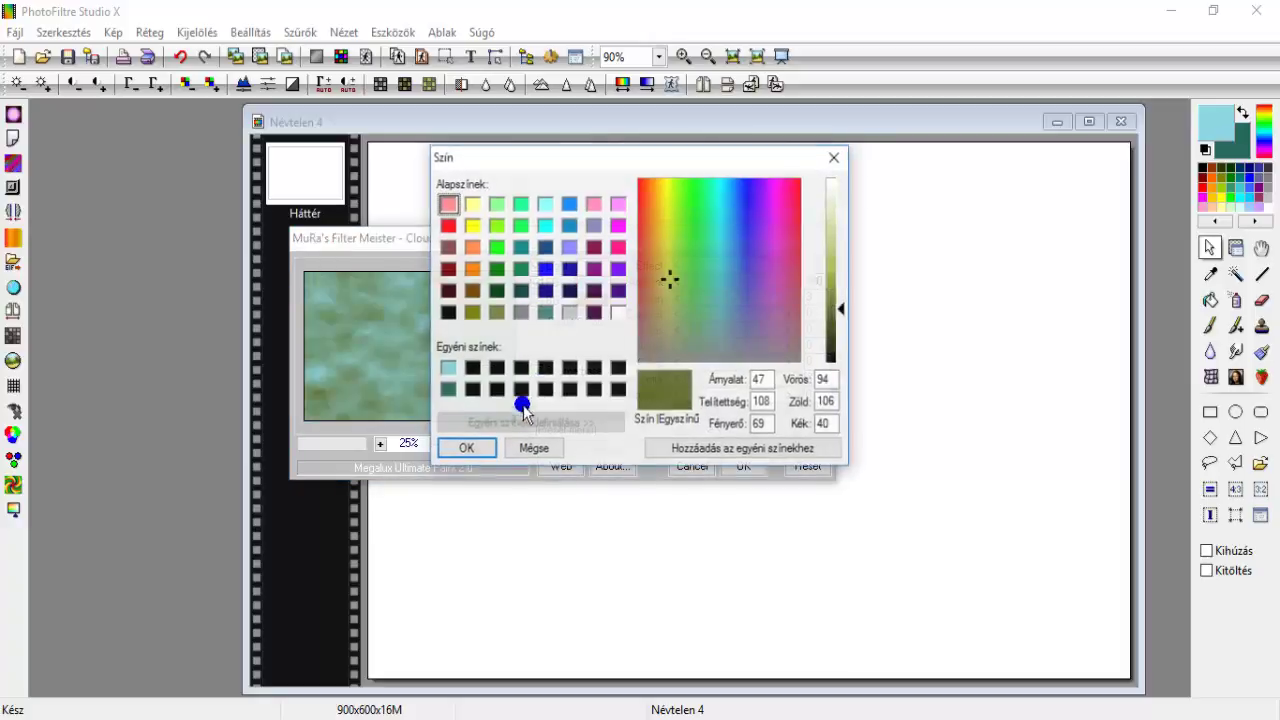
pyautogui.click(447, 389)
pyautogui.click(466, 447)
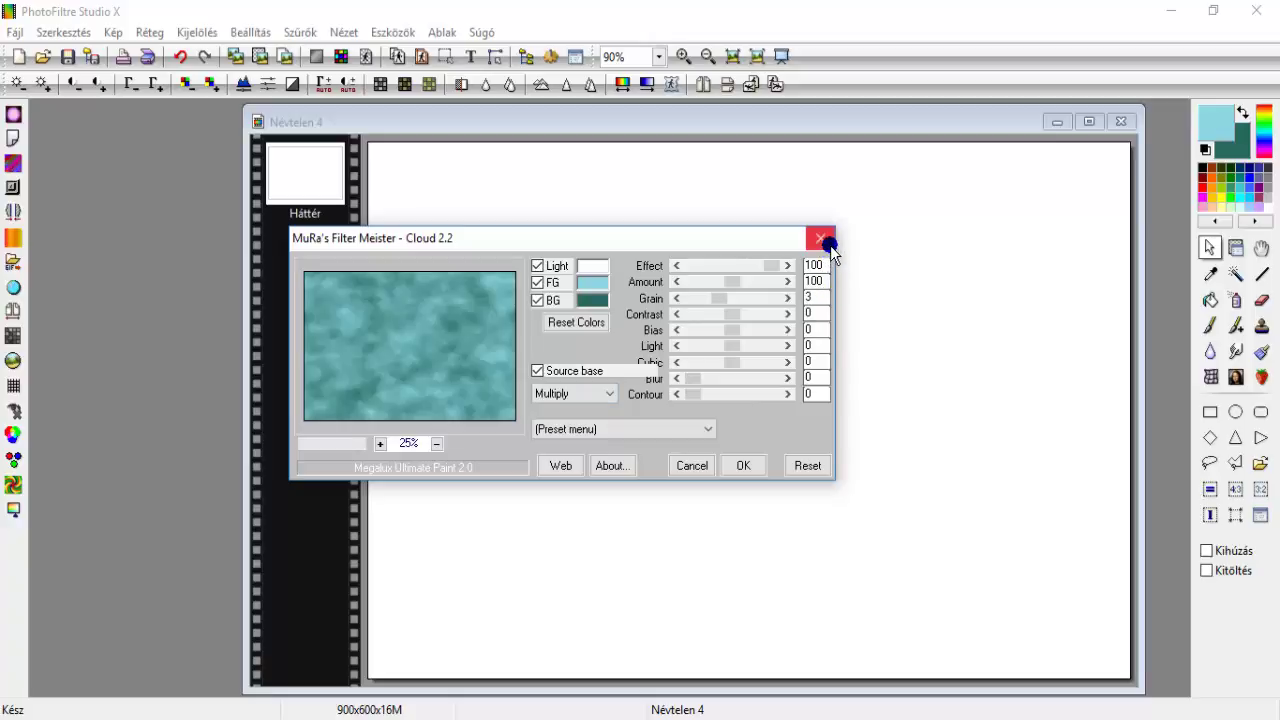
# Set the Cloud filter's Amount to 160, Contrast to 70, Bias to 160 and Contour to 2, and apply it
pyautogui.moveTo(809, 281); pyautogui.dragTo(825, 280)
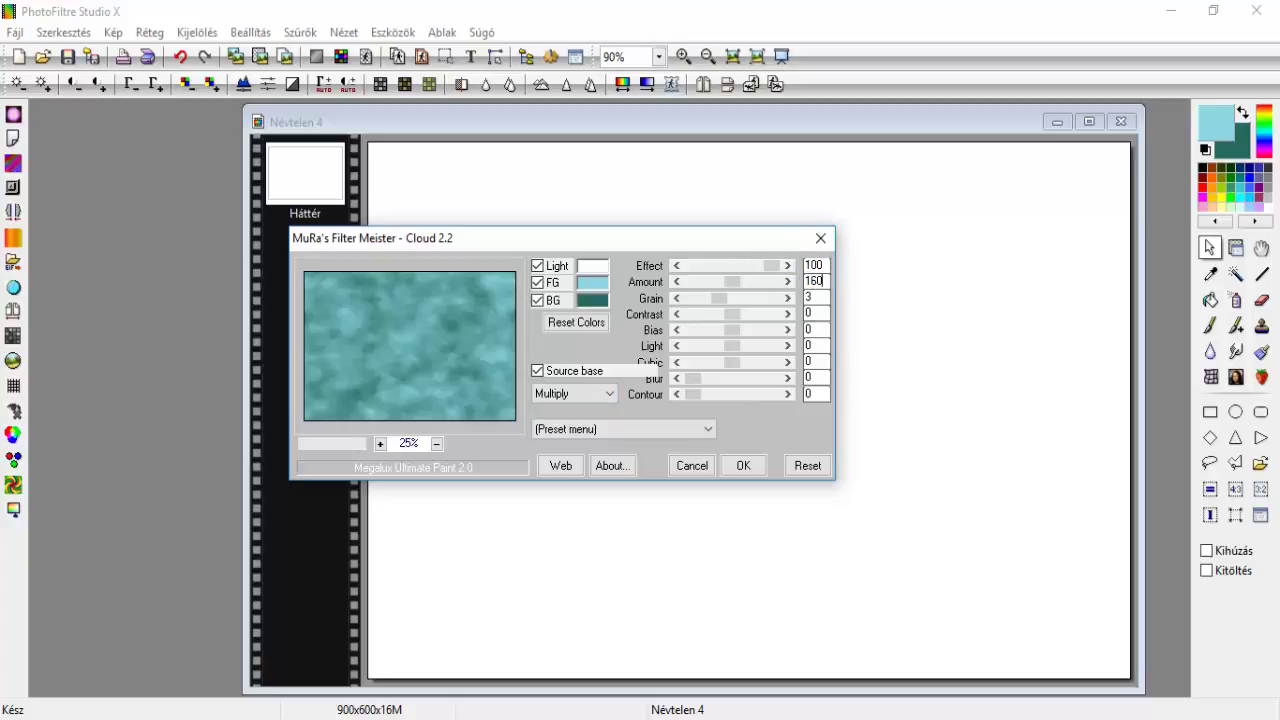
pyautogui.doubleClick(812, 313)
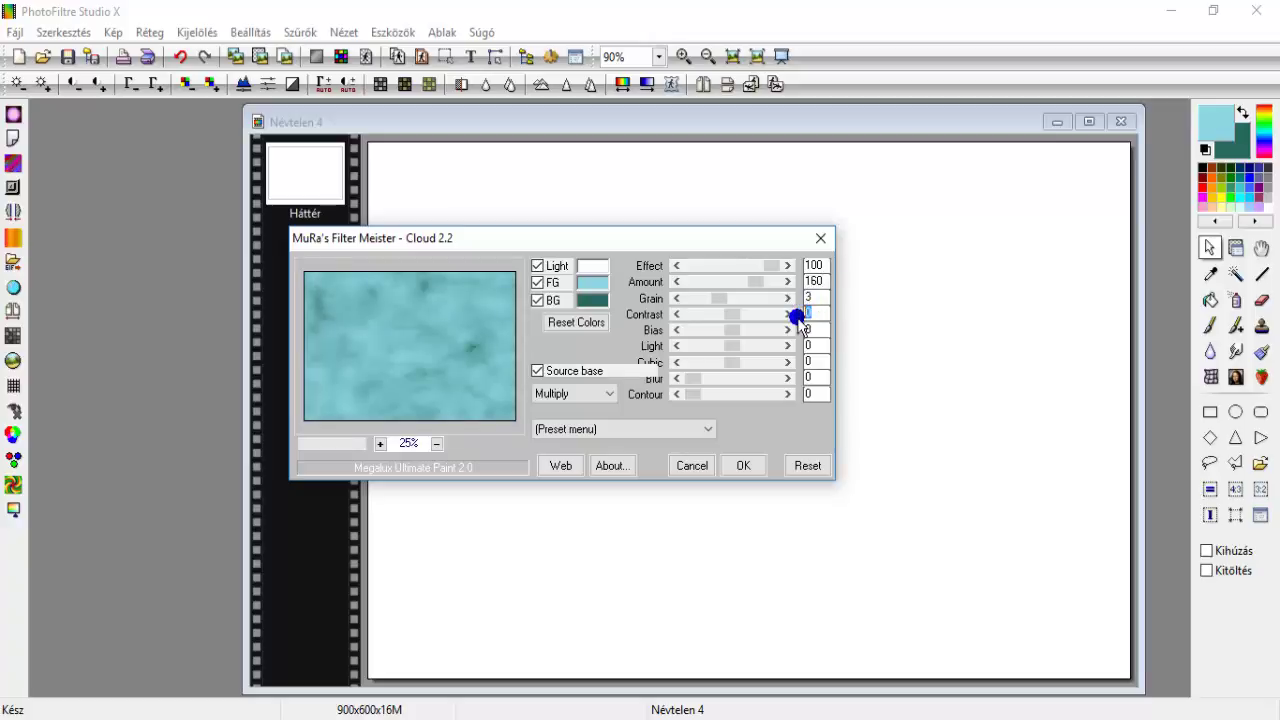
pyautogui.write('70')
pyautogui.doubleClick(817, 330)
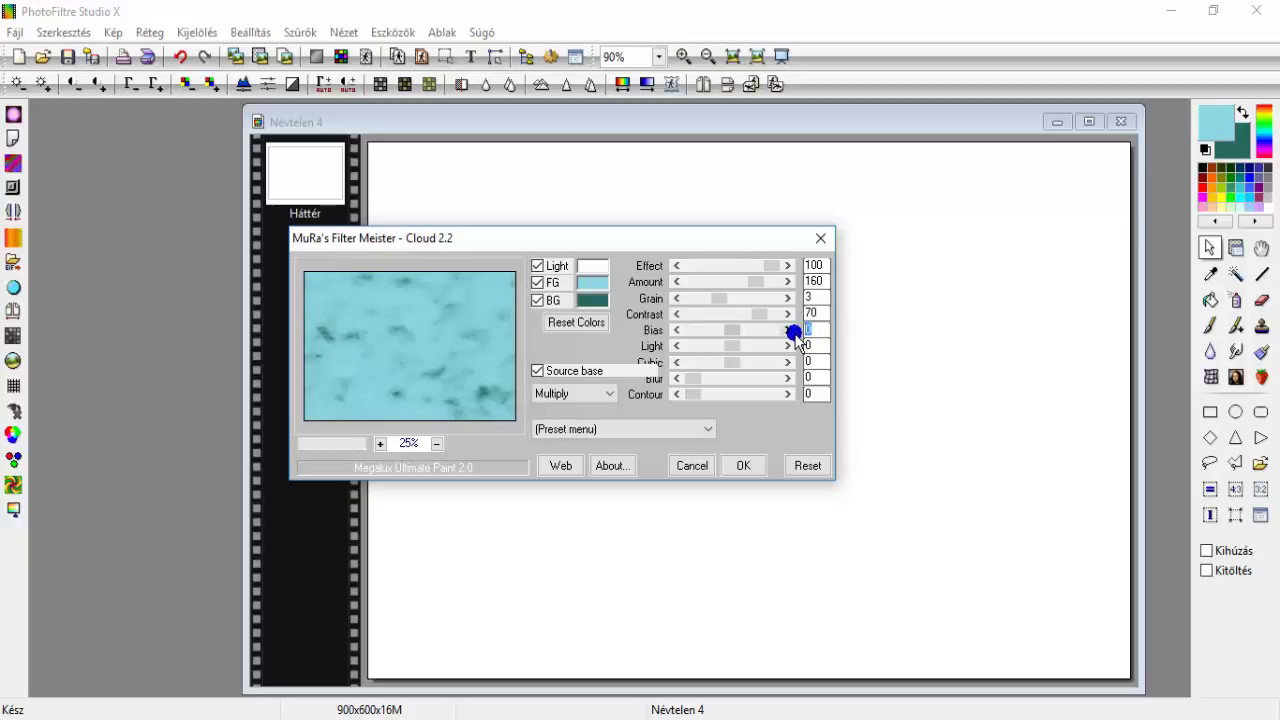
pyautogui.write('16')
pyautogui.doubleClick(812, 393)
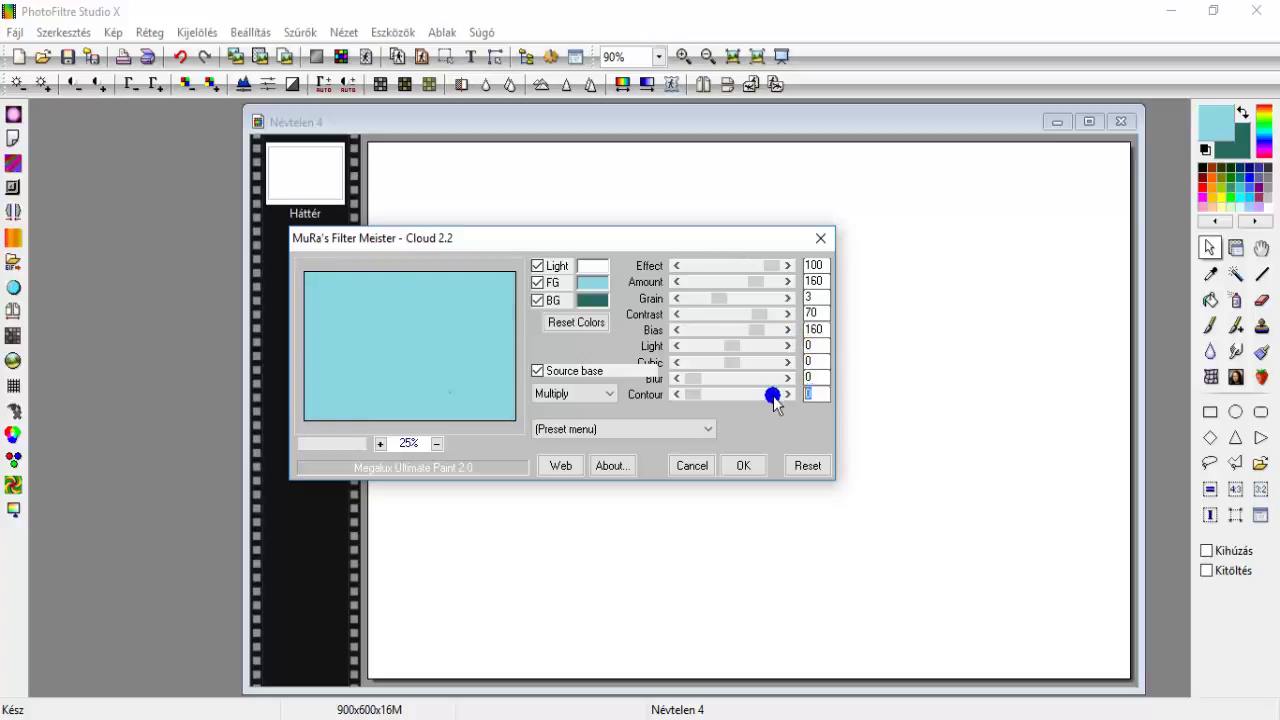
pyautogui.write('2')
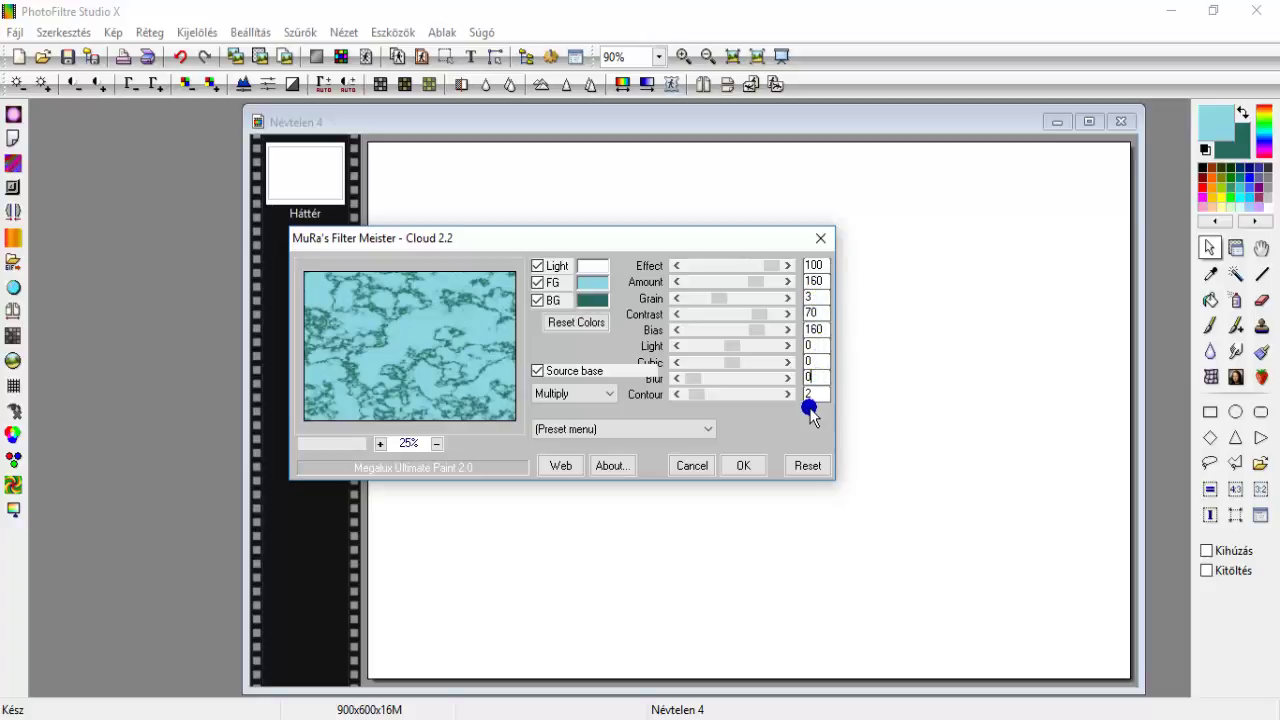
pyautogui.click(681, 429)
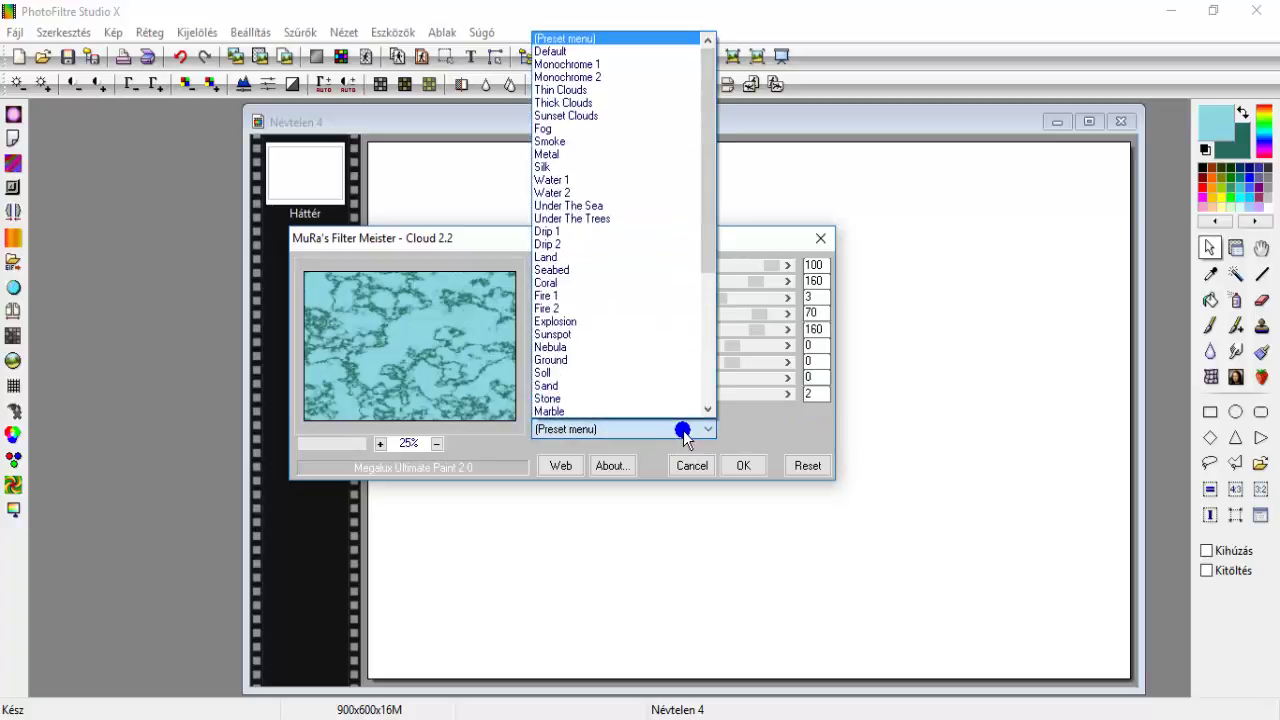
pyautogui.moveTo(713, 245); pyautogui.dragTo(720, 106)
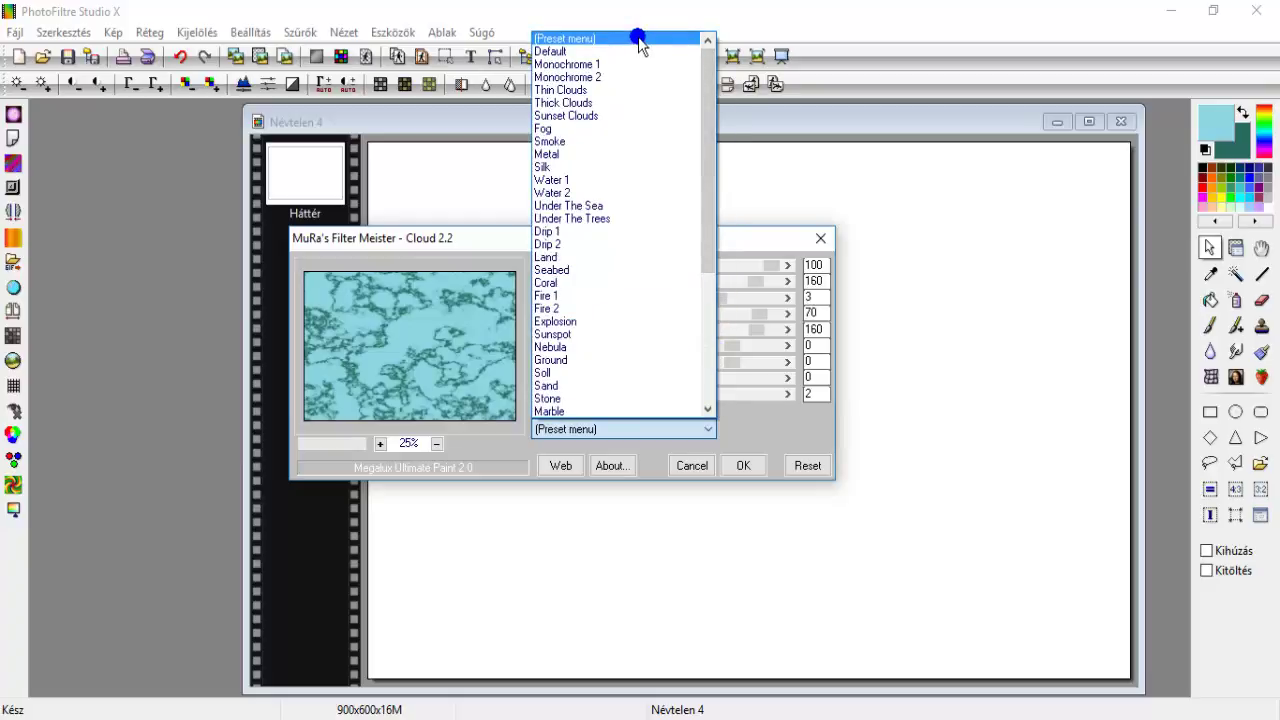
pyautogui.click(756, 230)
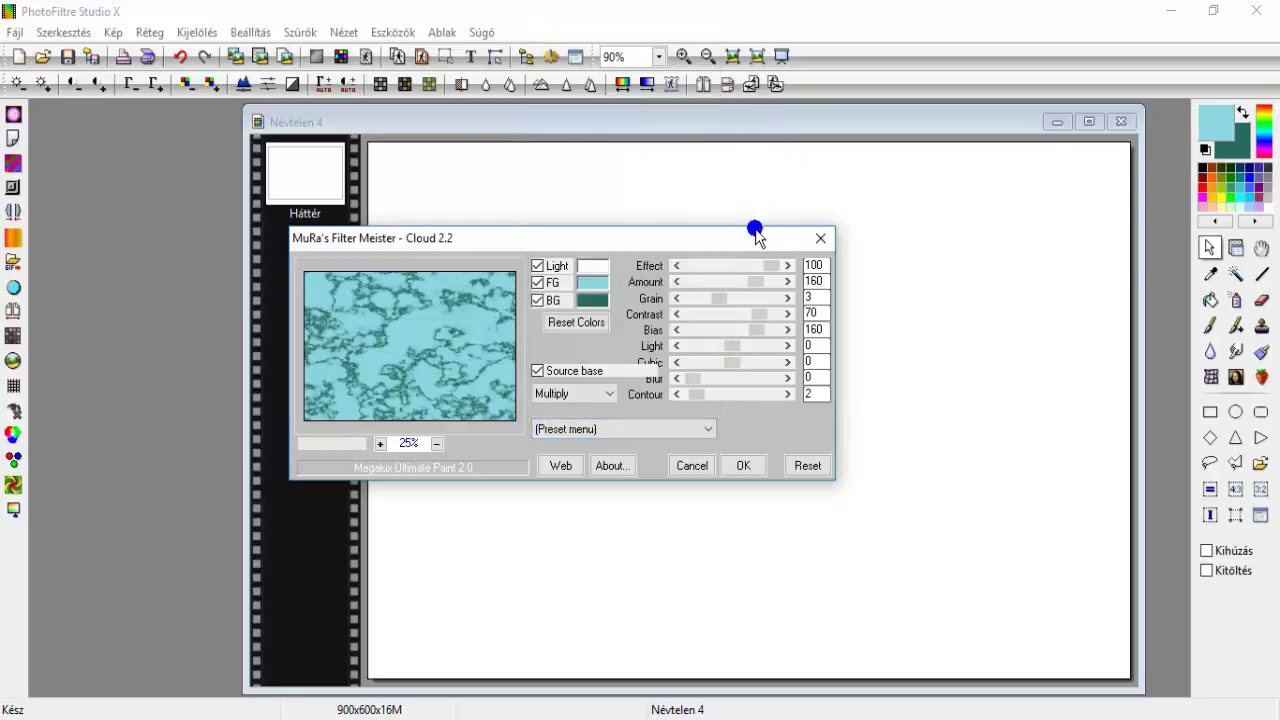
pyautogui.click(748, 465)
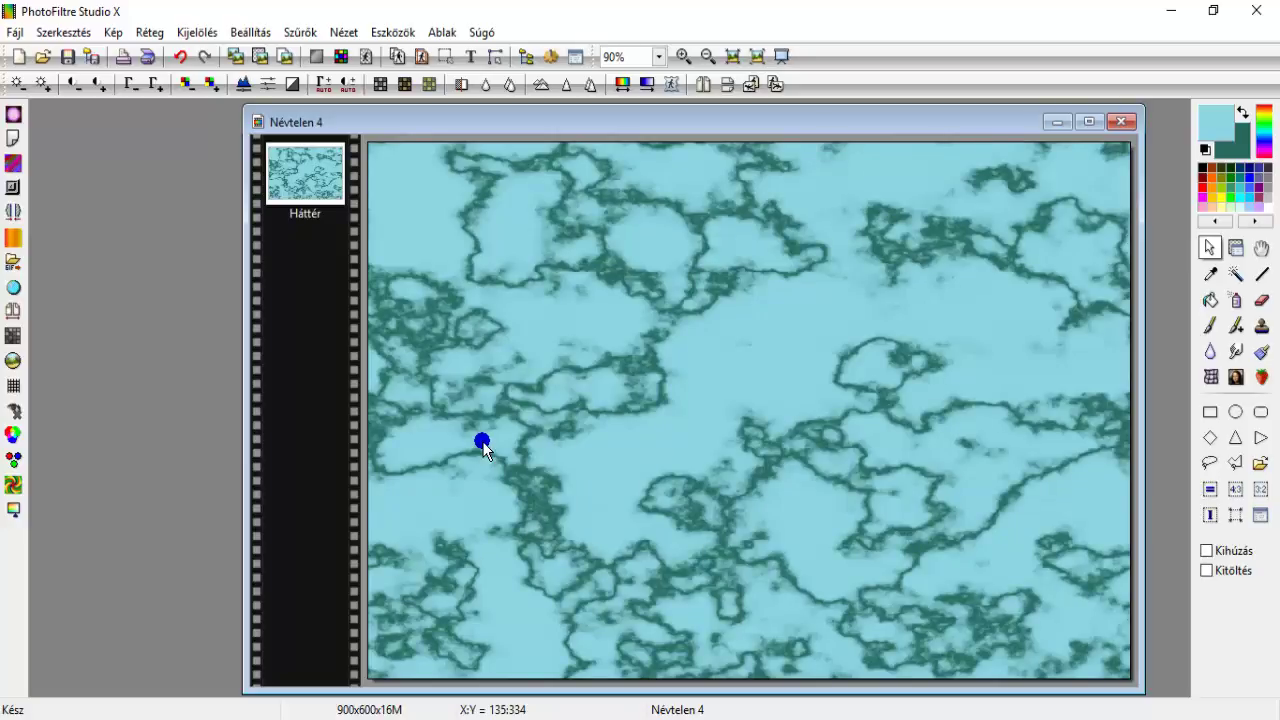
# Apply the radial blur filter (Körkörös elmosás) to the cloud pattern at level 12
pyautogui.click(300, 32)
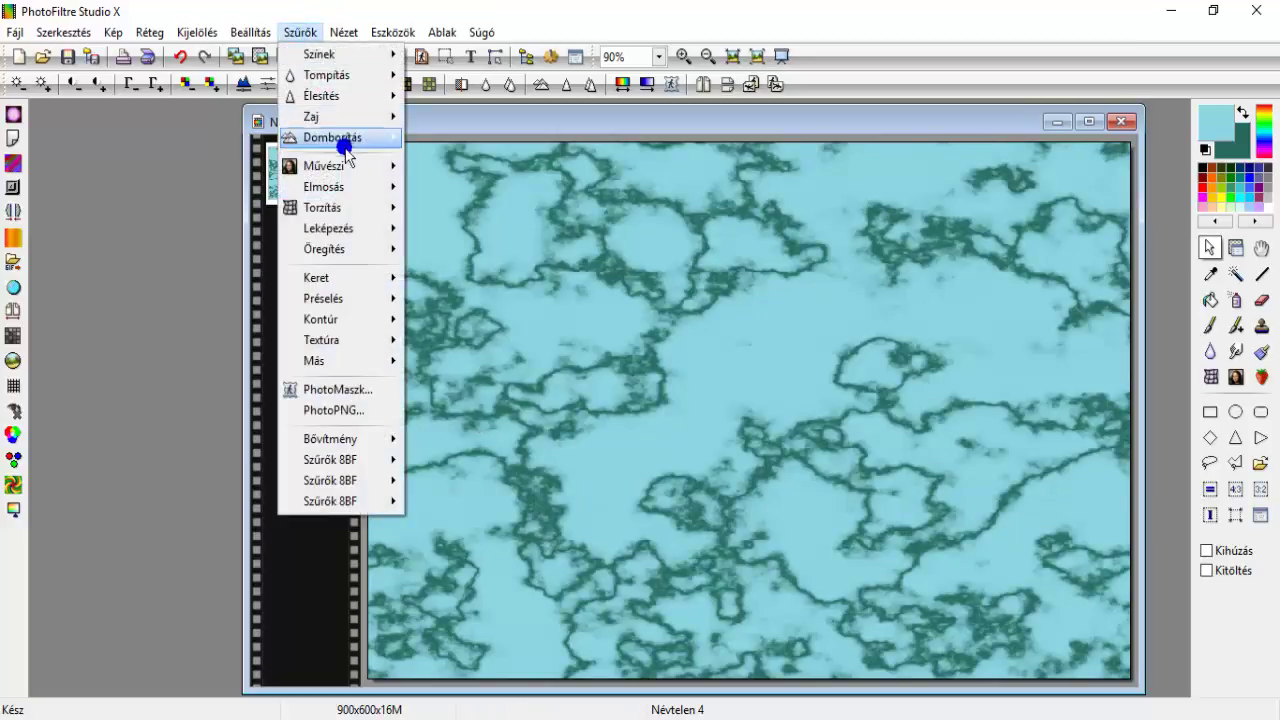
pyautogui.moveTo(371, 188)
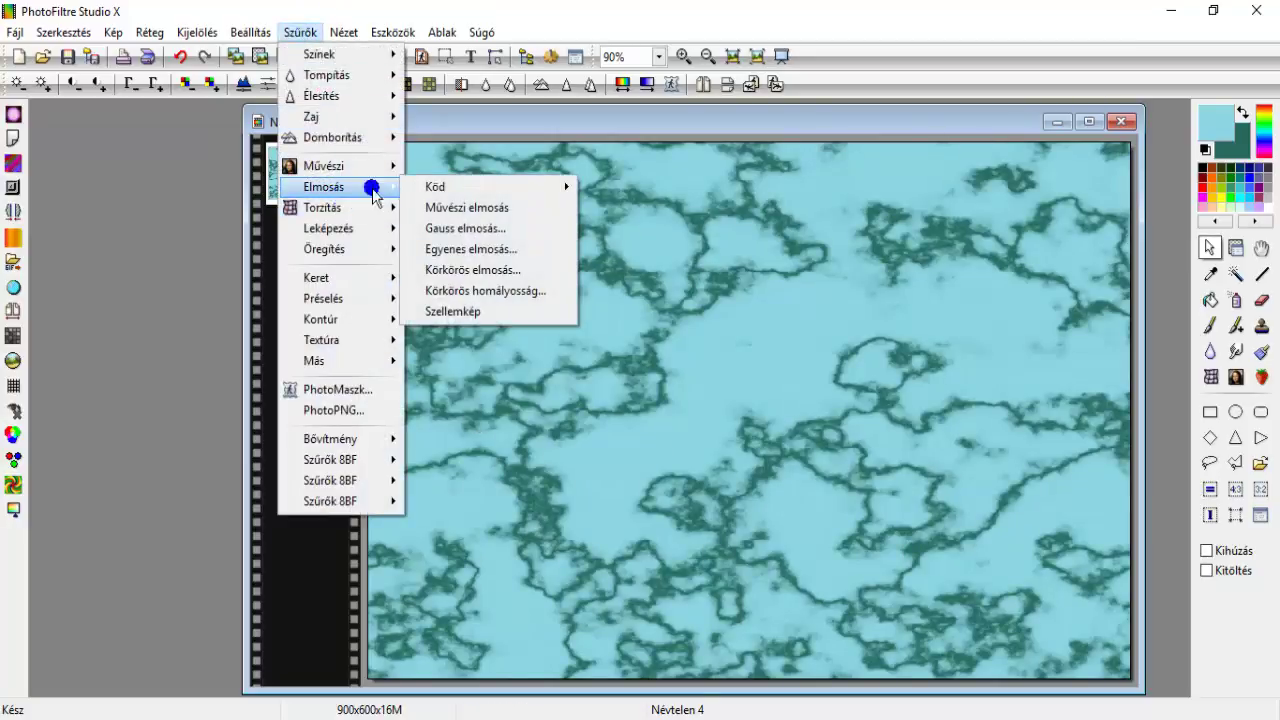
pyautogui.click(487, 270)
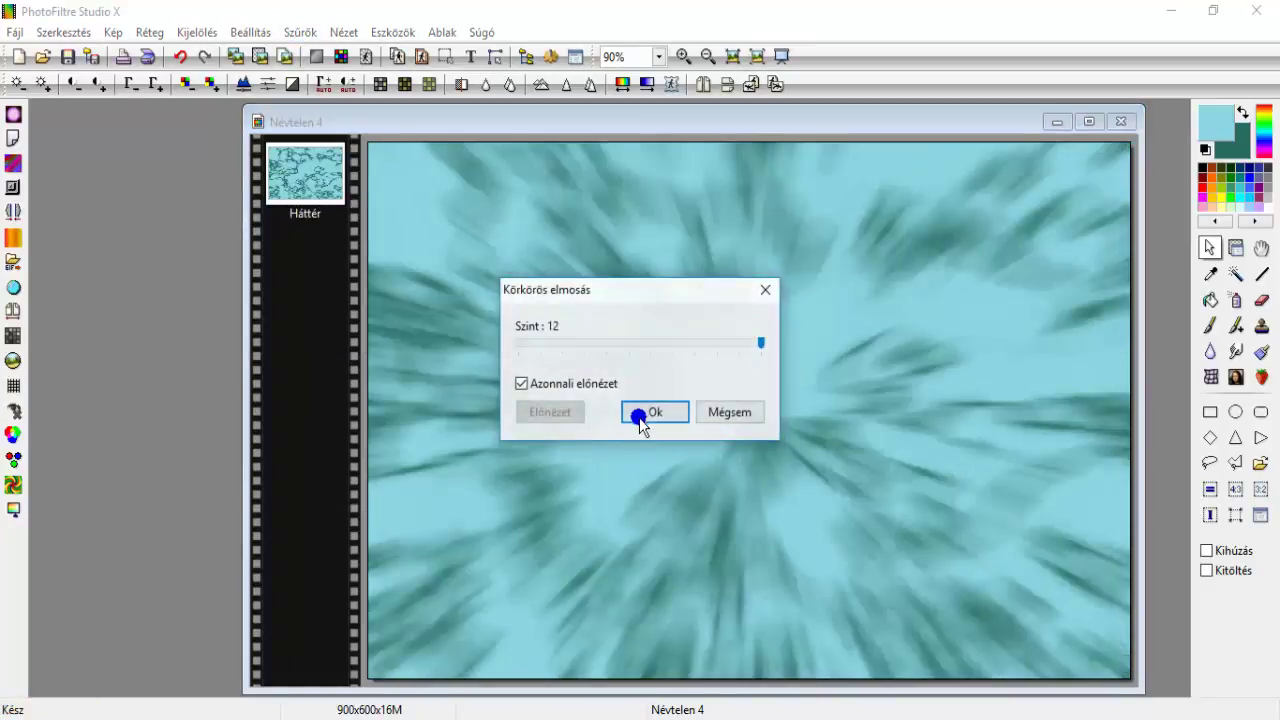
pyautogui.click(641, 414)
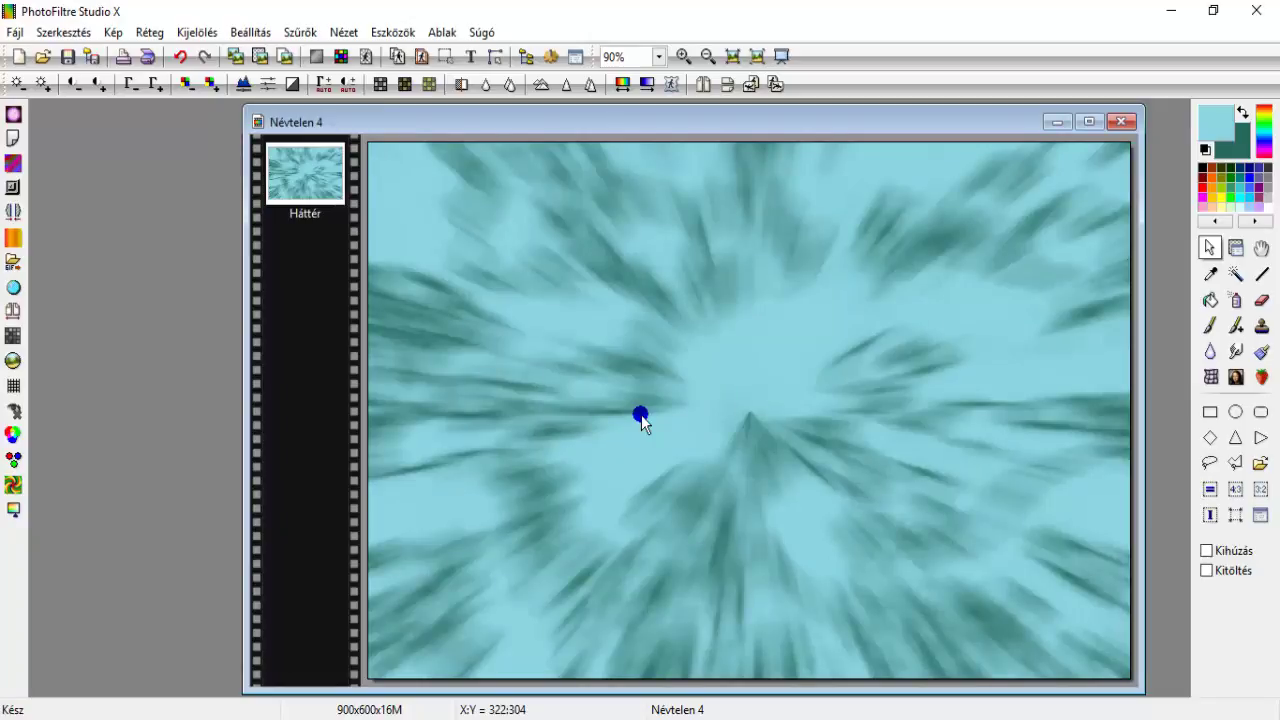
# Apply the artistic blur filter (Művészi elmosás) to the radially blurred pattern
pyautogui.click(301, 32)
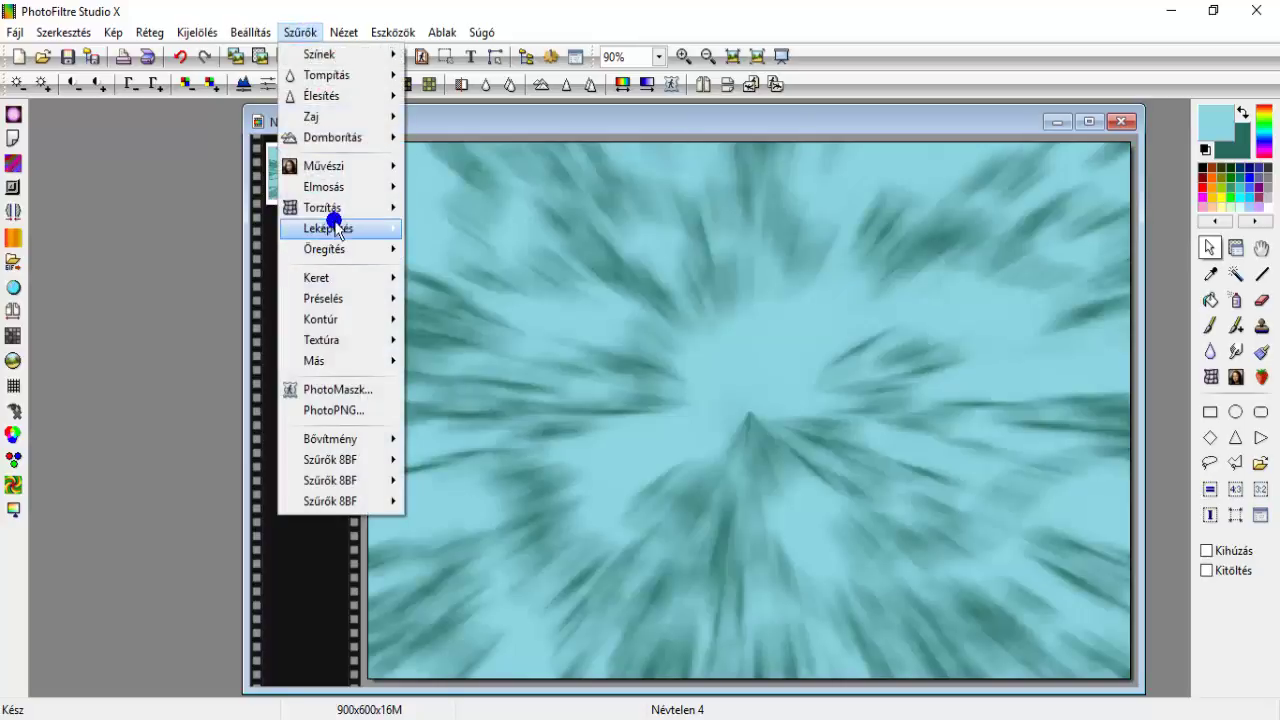
pyautogui.moveTo(343, 190)
pyautogui.click(414, 205)
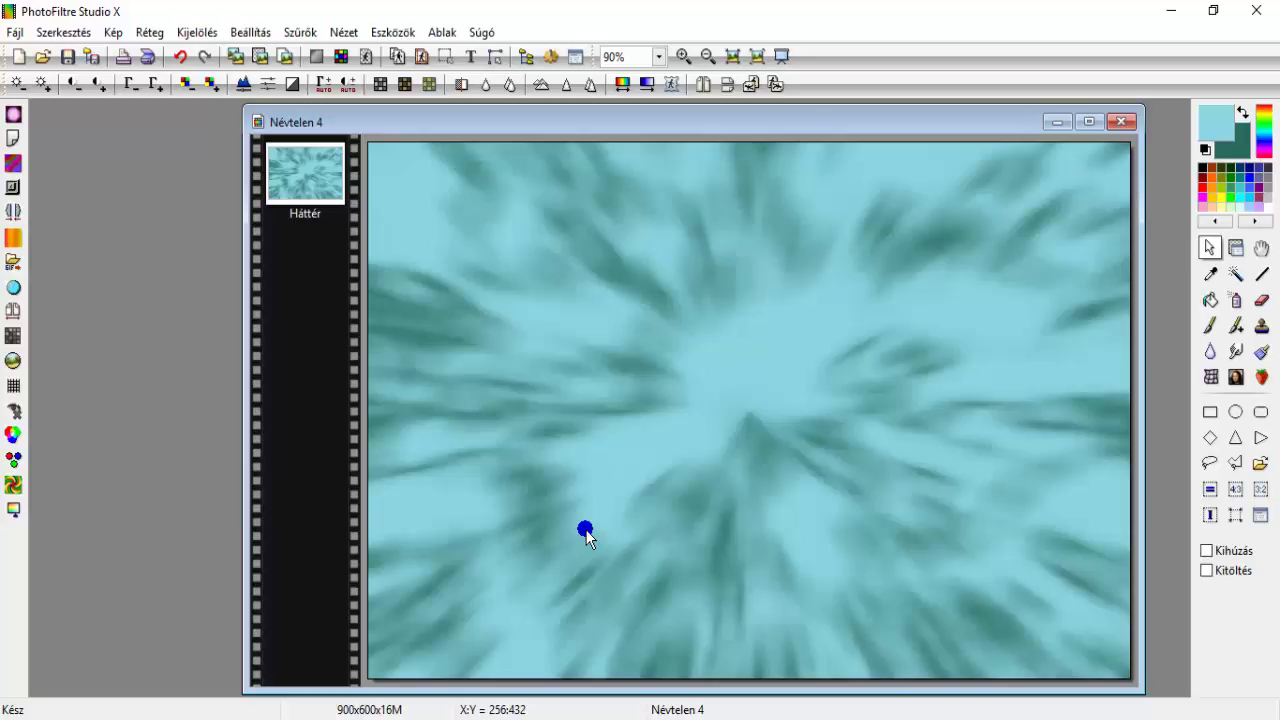
# Apply the Vakolat texture to the blurred cloud pattern and soften it with the simple blur (Elmosás)
pyautogui.click(299, 32)
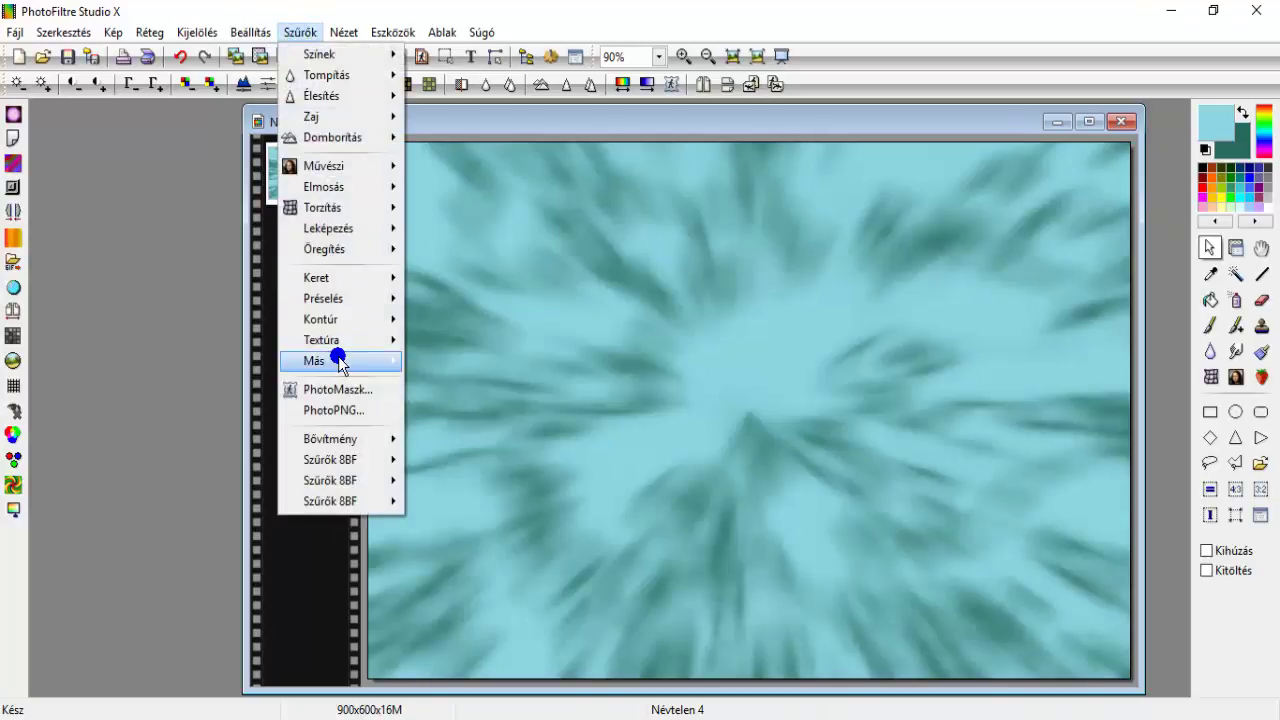
pyautogui.moveTo(343, 340)
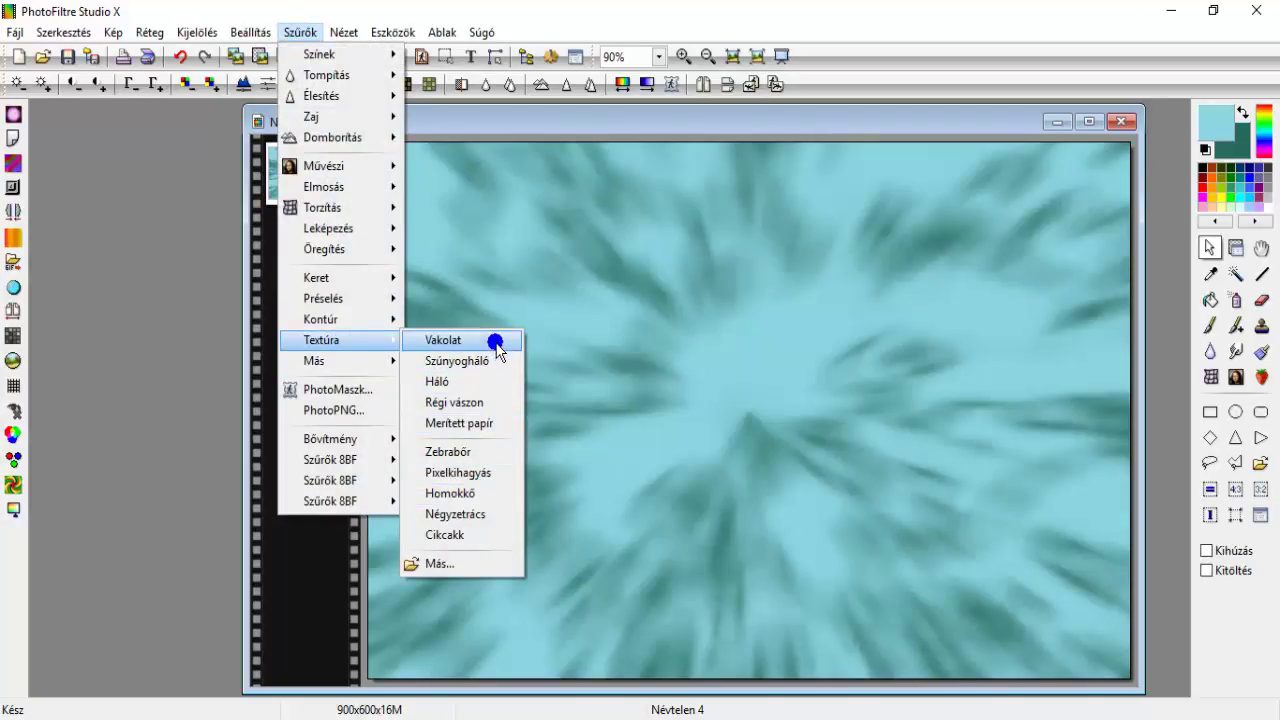
pyautogui.click(493, 340)
pyautogui.click(302, 32)
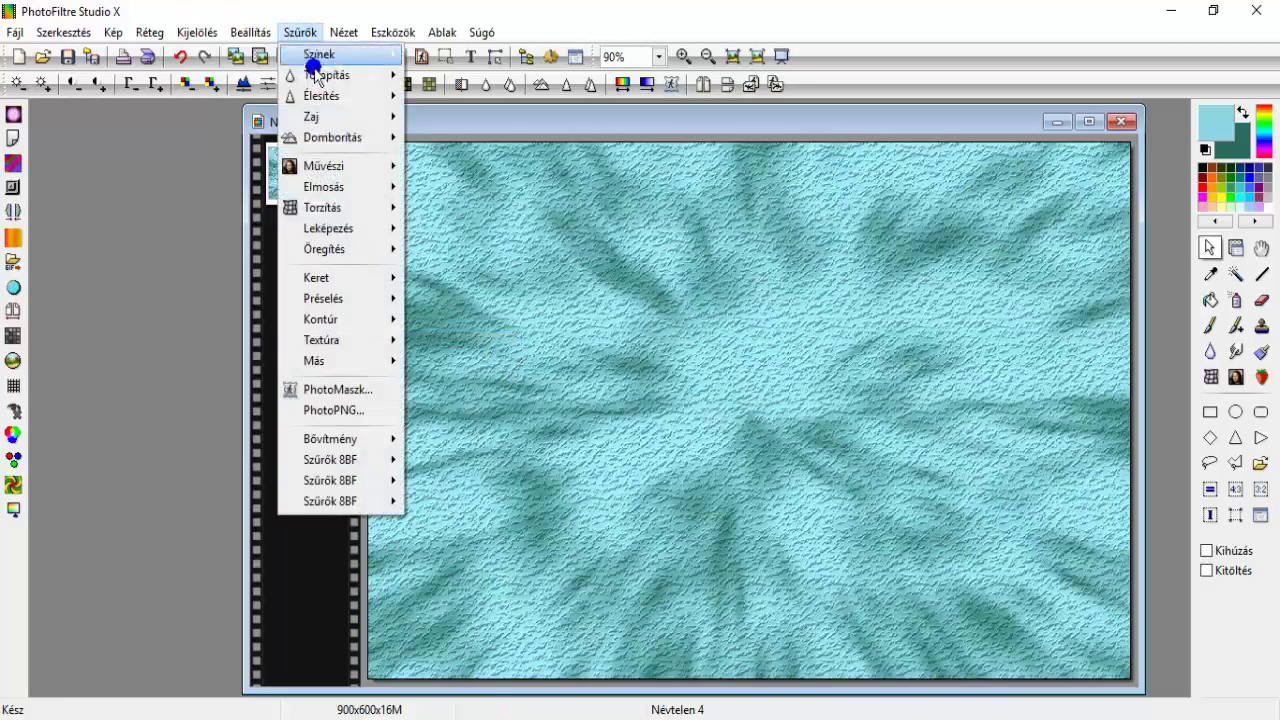
pyautogui.moveTo(348, 78)
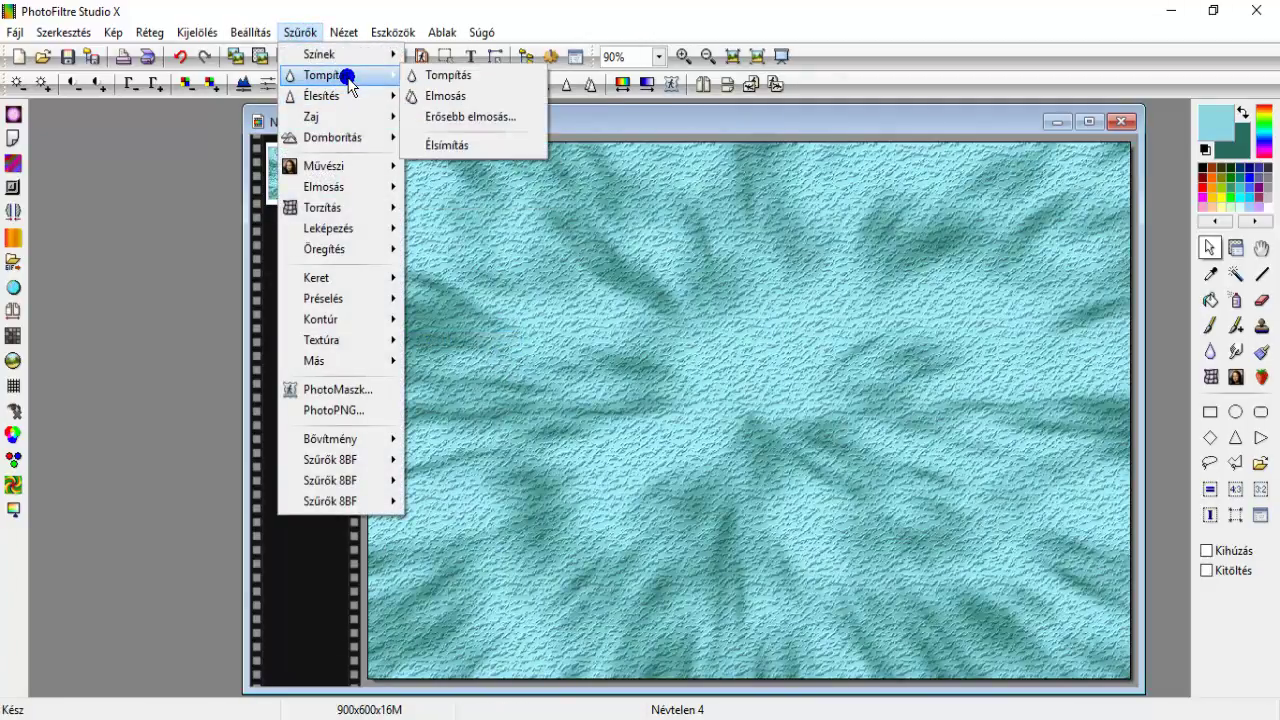
pyautogui.click(440, 96)
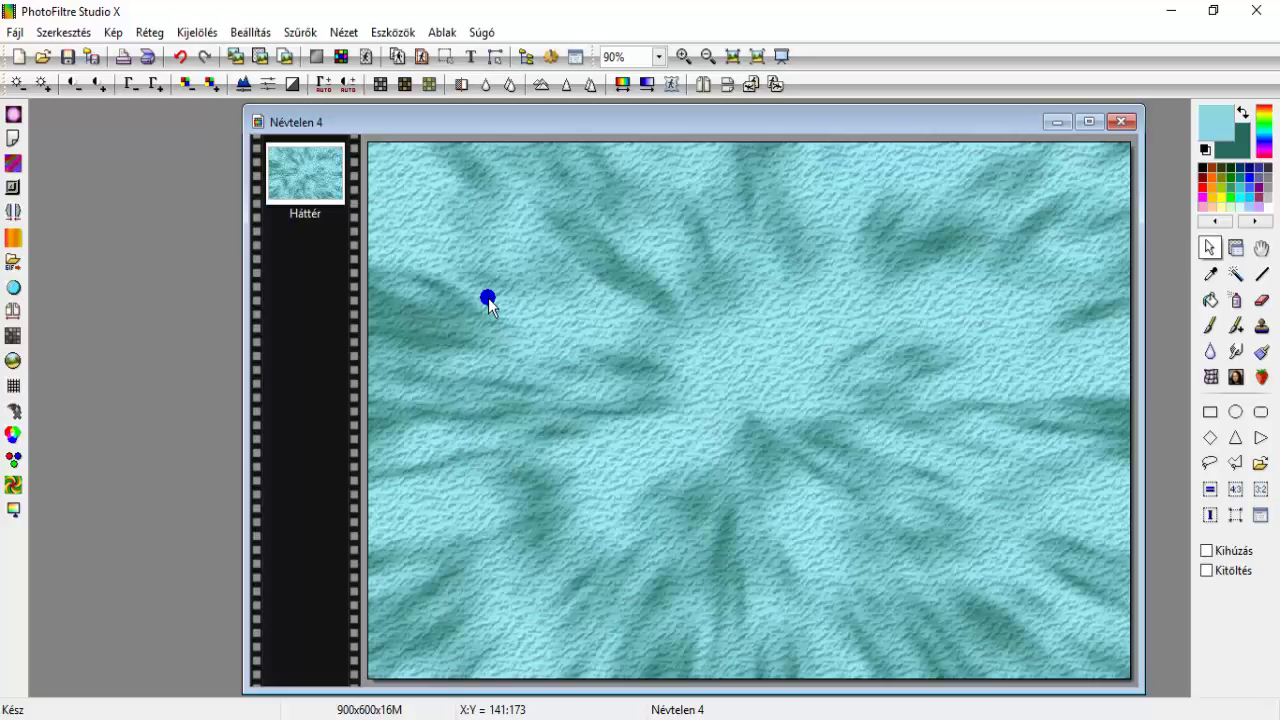
# Open calguiscarreaudeco07082014.png from the 16_10 folder and copy it into the textured background image as a new layer
pyautogui.click(43, 56)
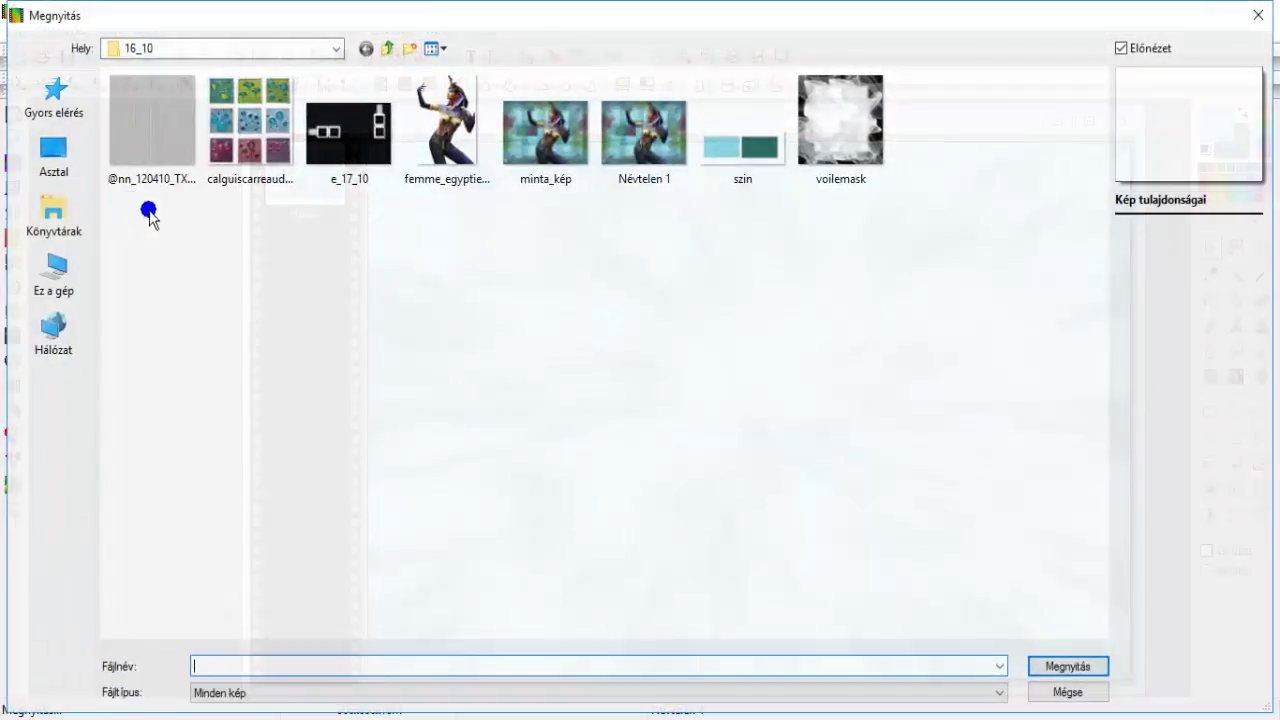
pyautogui.doubleClick(266, 170)
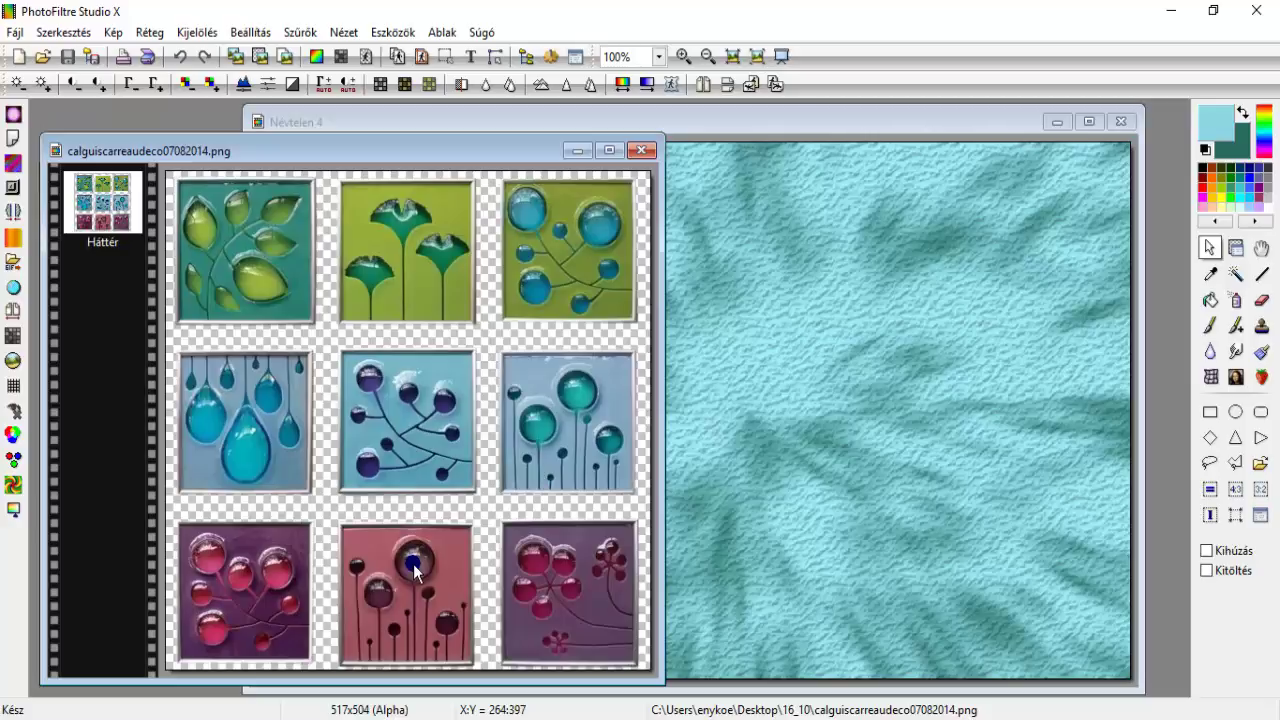
pyautogui.click(236, 58)
pyautogui.click(323, 118)
pyautogui.click(259, 56)
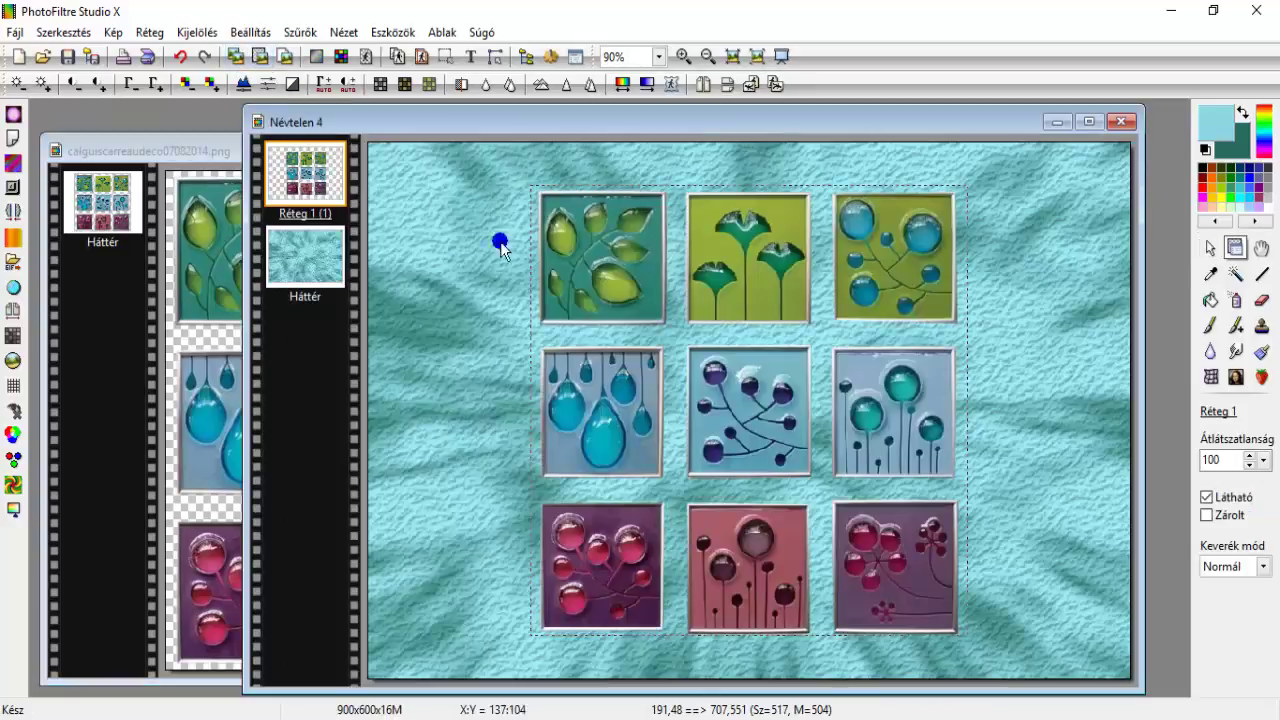
# Stretch the pasted tile layer to 900 × 600 pixels without keeping proportions and align it to the image's top-left corner
pyautogui.rightClick(600, 263)
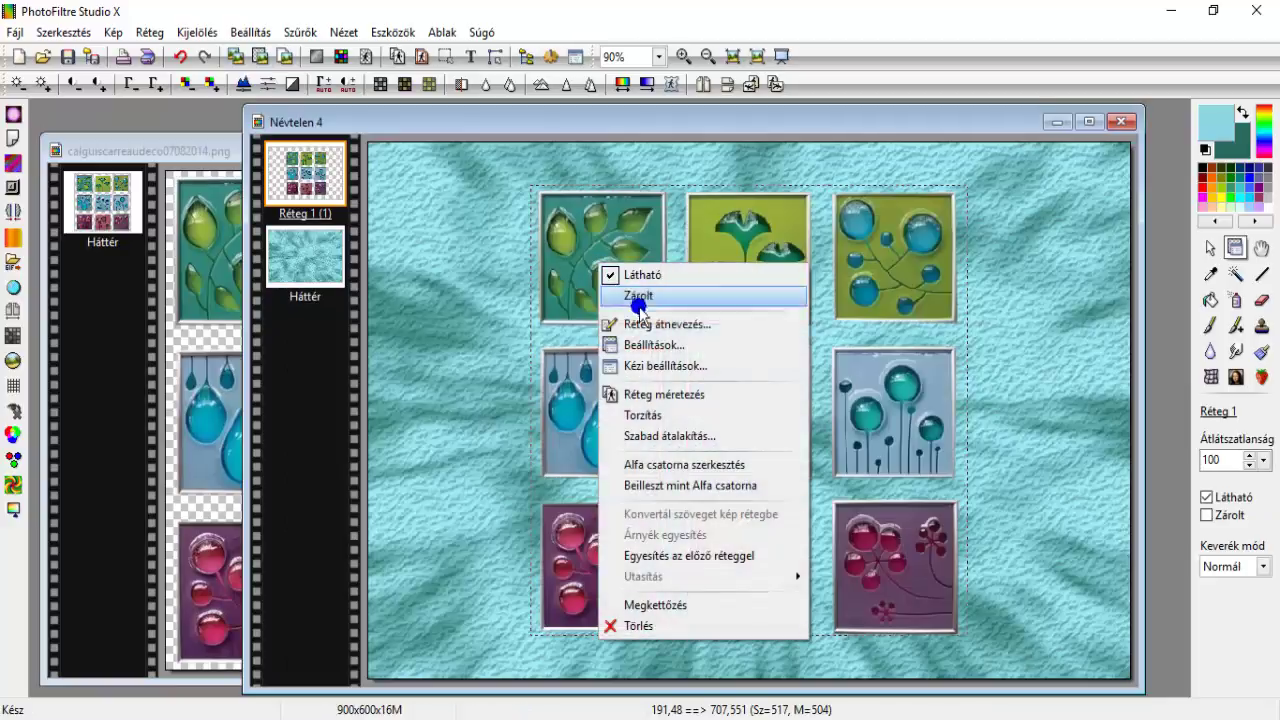
pyautogui.click(660, 366)
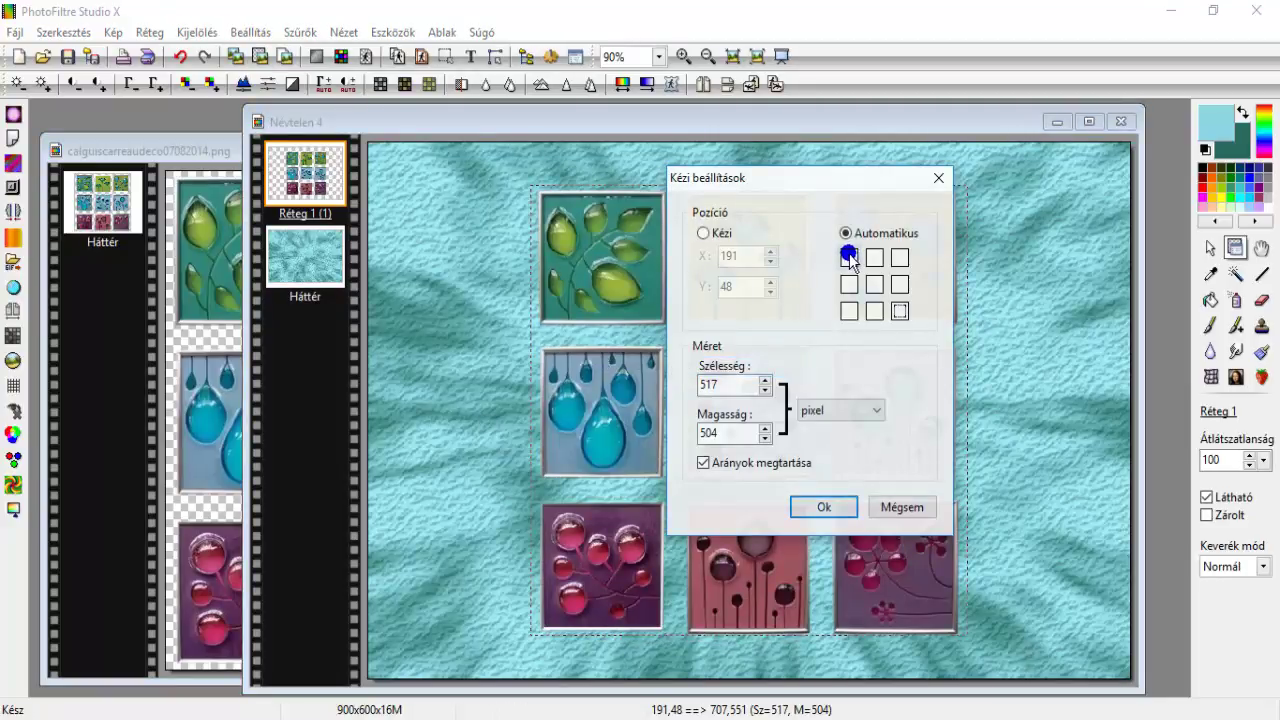
pyautogui.click(850, 257)
pyautogui.doubleClick(728, 382)
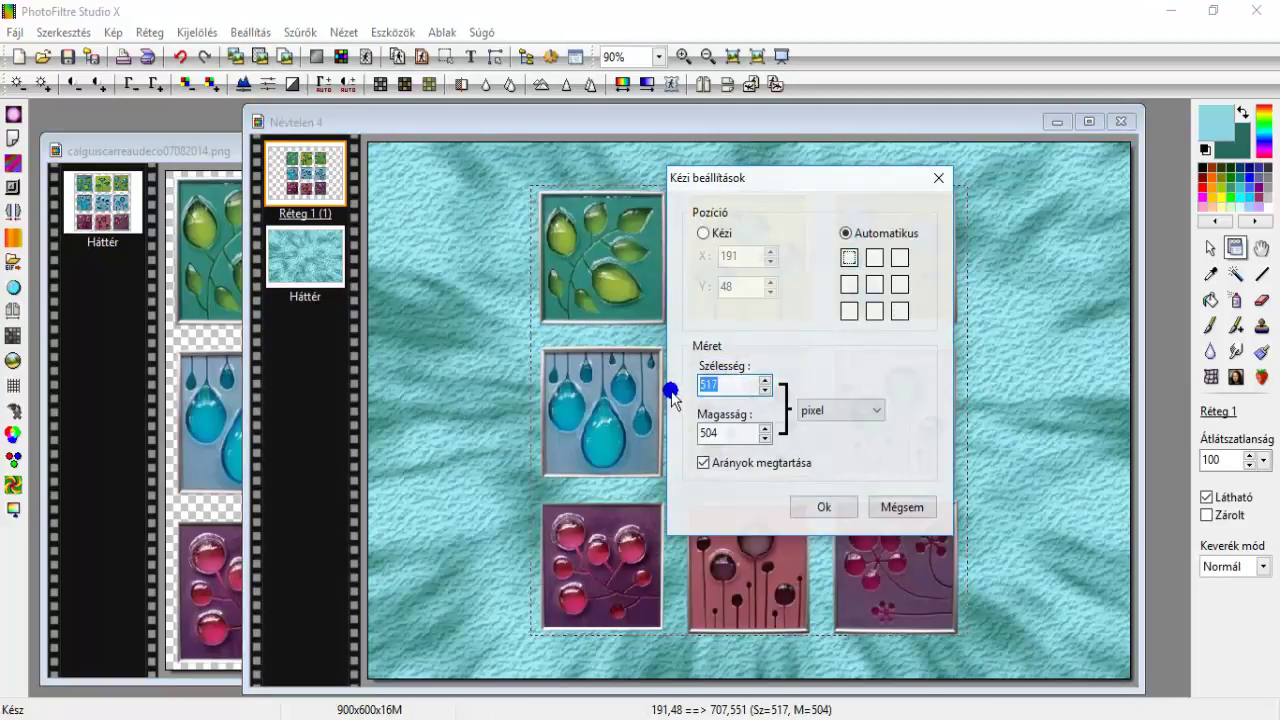
pyautogui.write('900')
pyautogui.click(703, 463)
pyautogui.moveTo(748, 433); pyautogui.dragTo(686, 443)
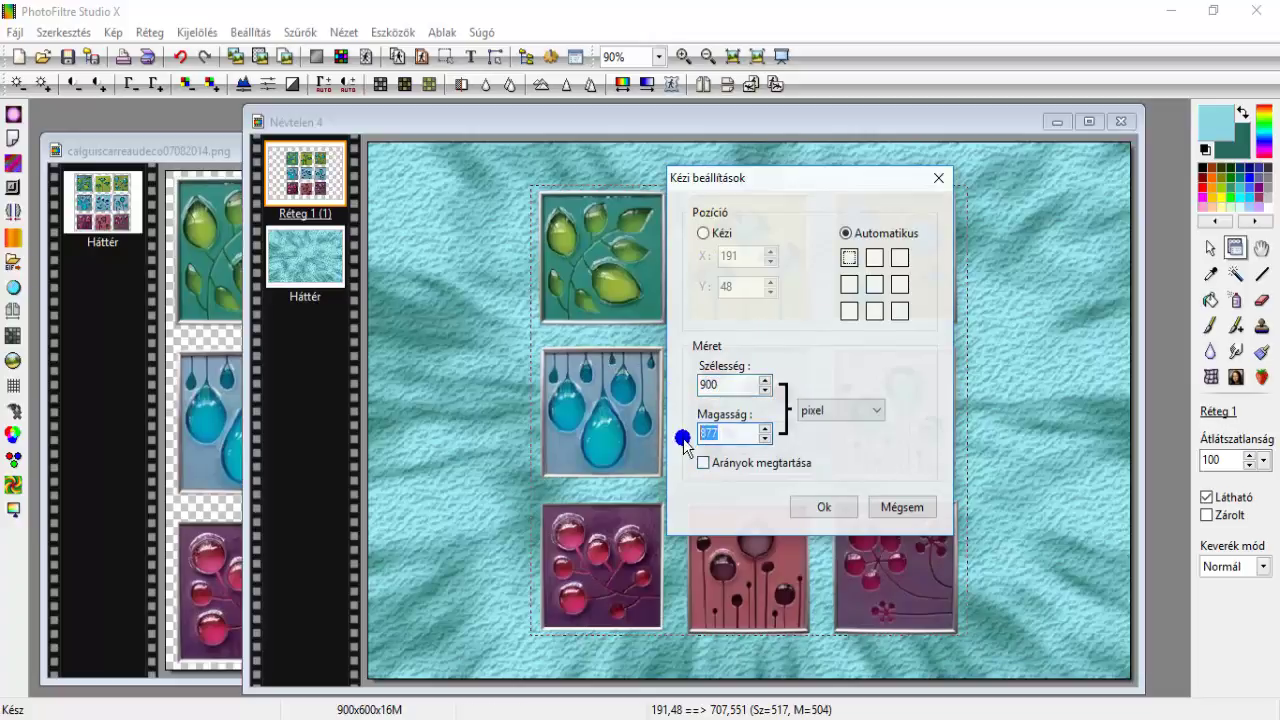
pyautogui.write('600')
pyautogui.click(705, 234)
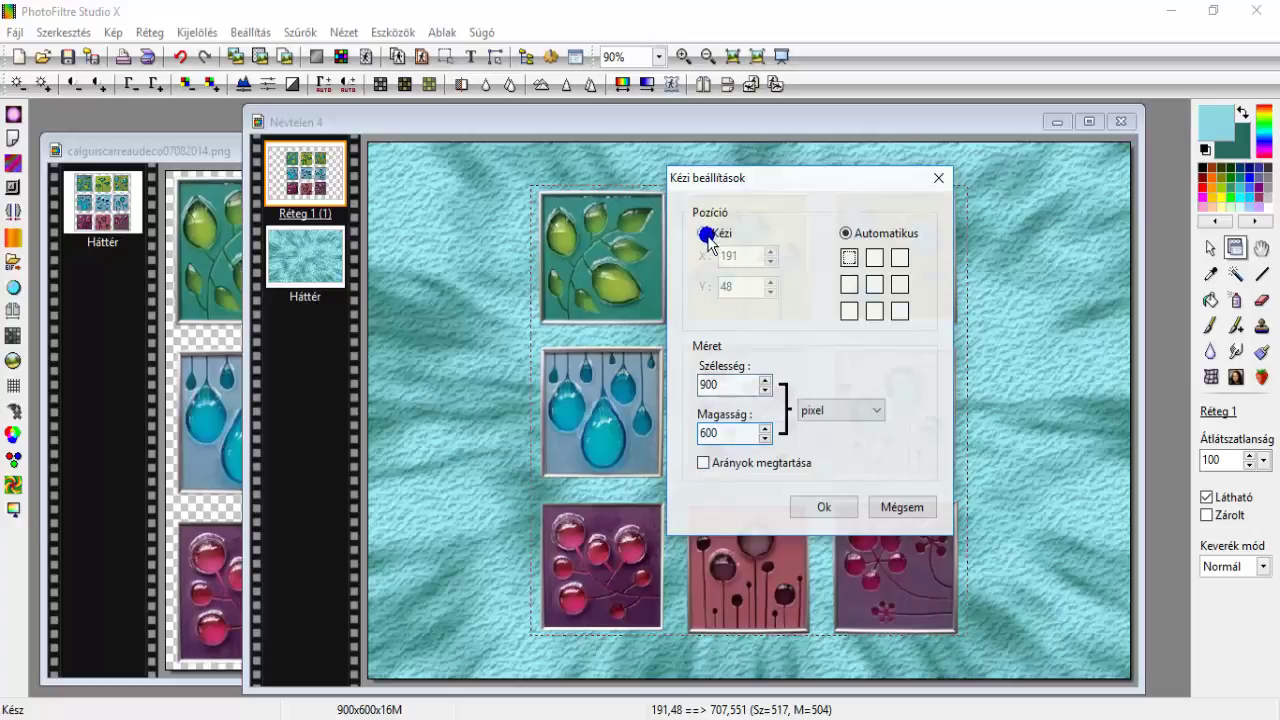
pyautogui.click(850, 234)
pyautogui.click(849, 256)
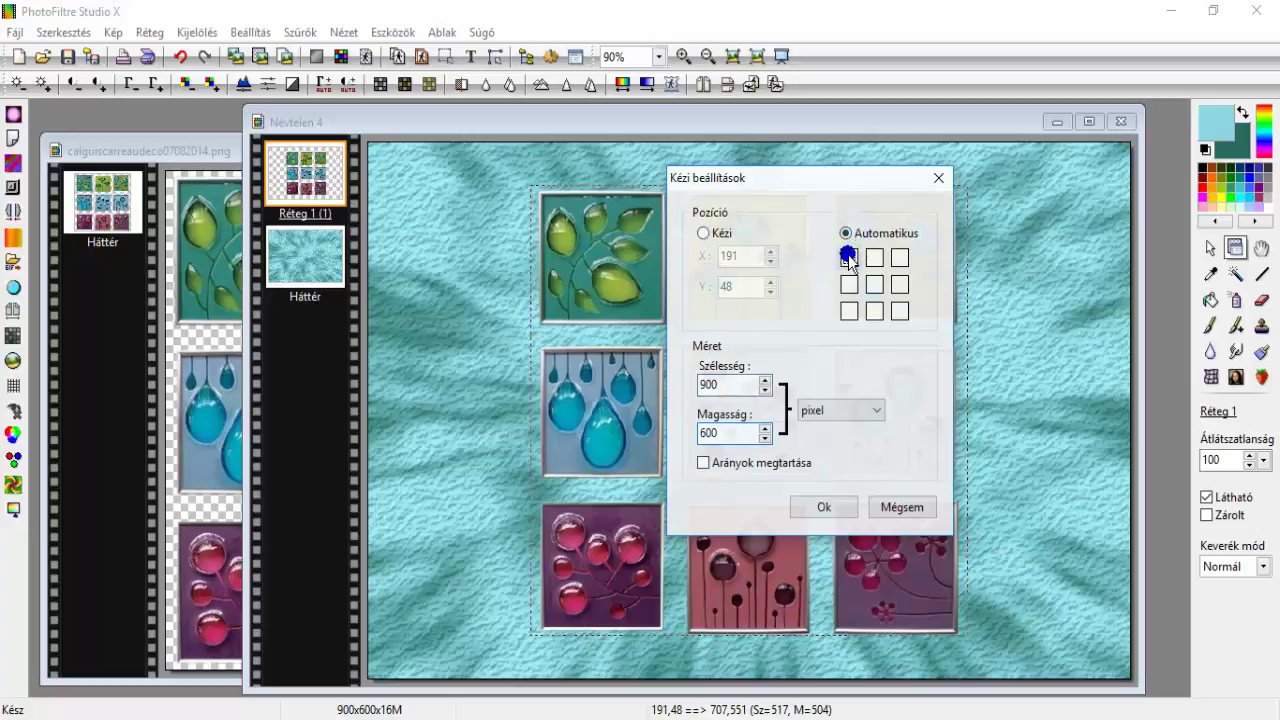
pyautogui.click(817, 507)
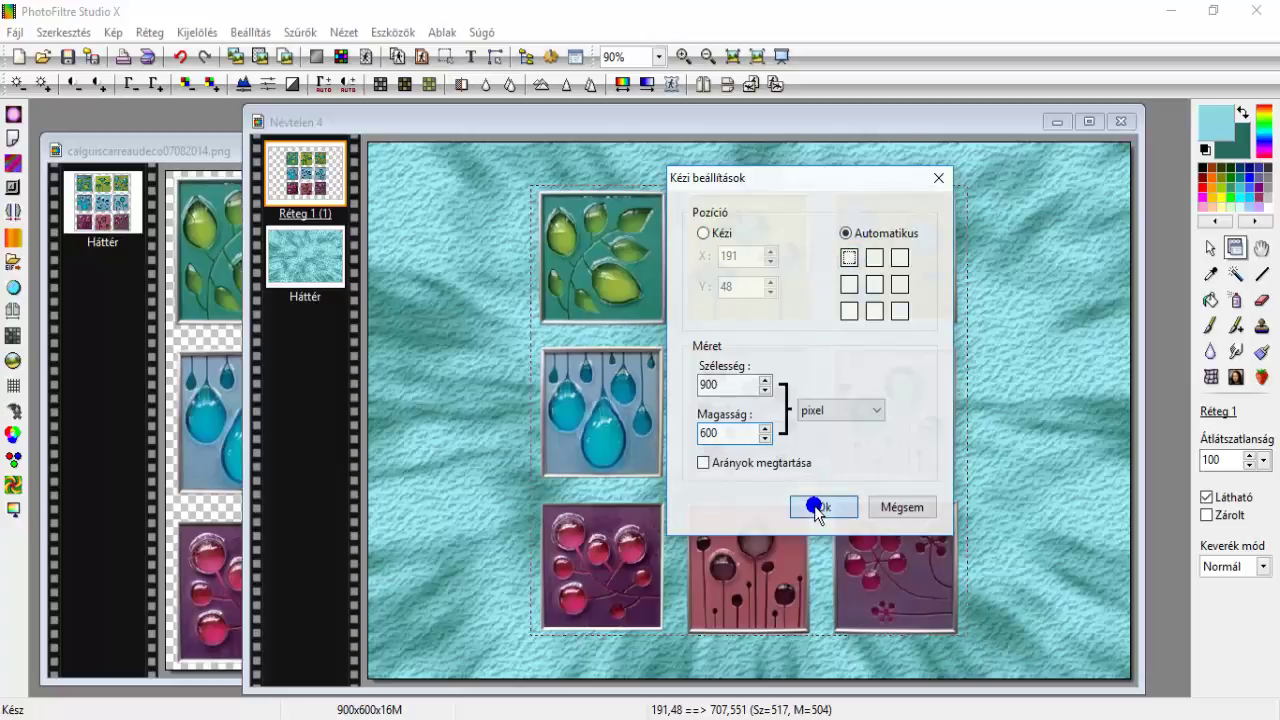
# Merge the decorative tile layer into the textured background and apply the Quick Tile filter to the result
pyautogui.rightClick(318, 166)
pyautogui.click(376, 457)
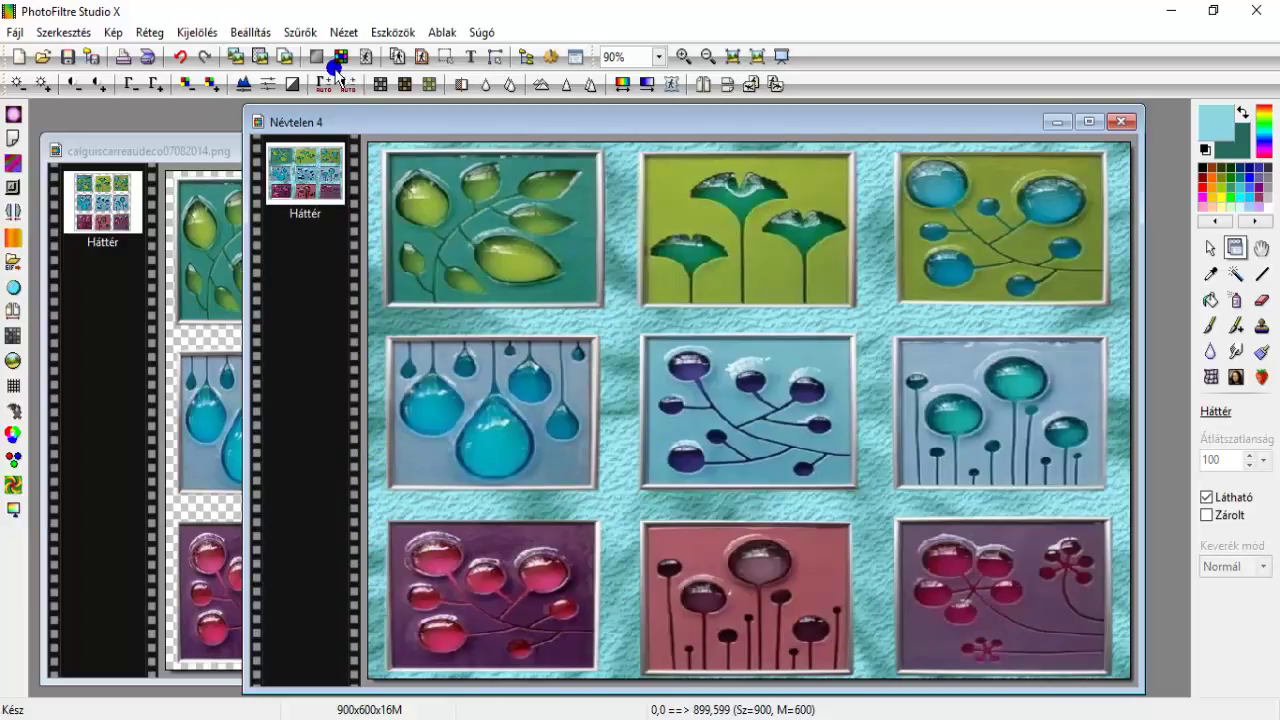
pyautogui.click(299, 32)
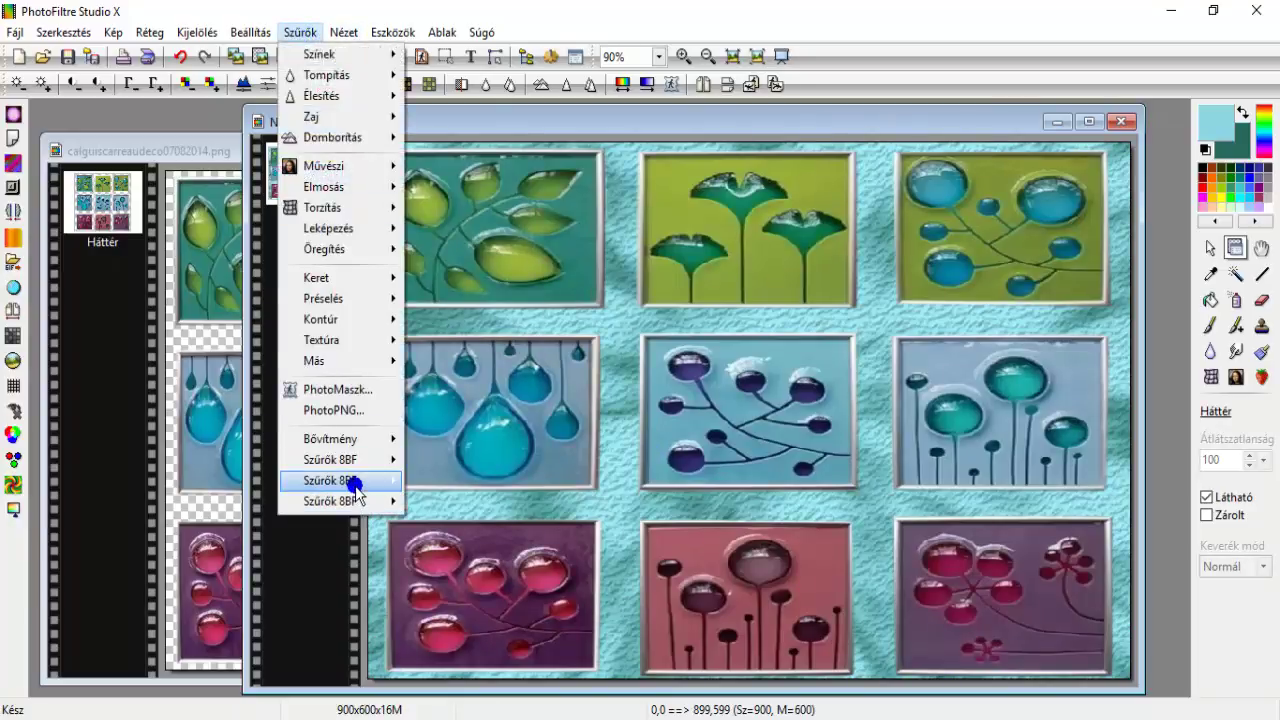
pyautogui.moveTo(389, 484)
pyautogui.moveTo(490, 716)
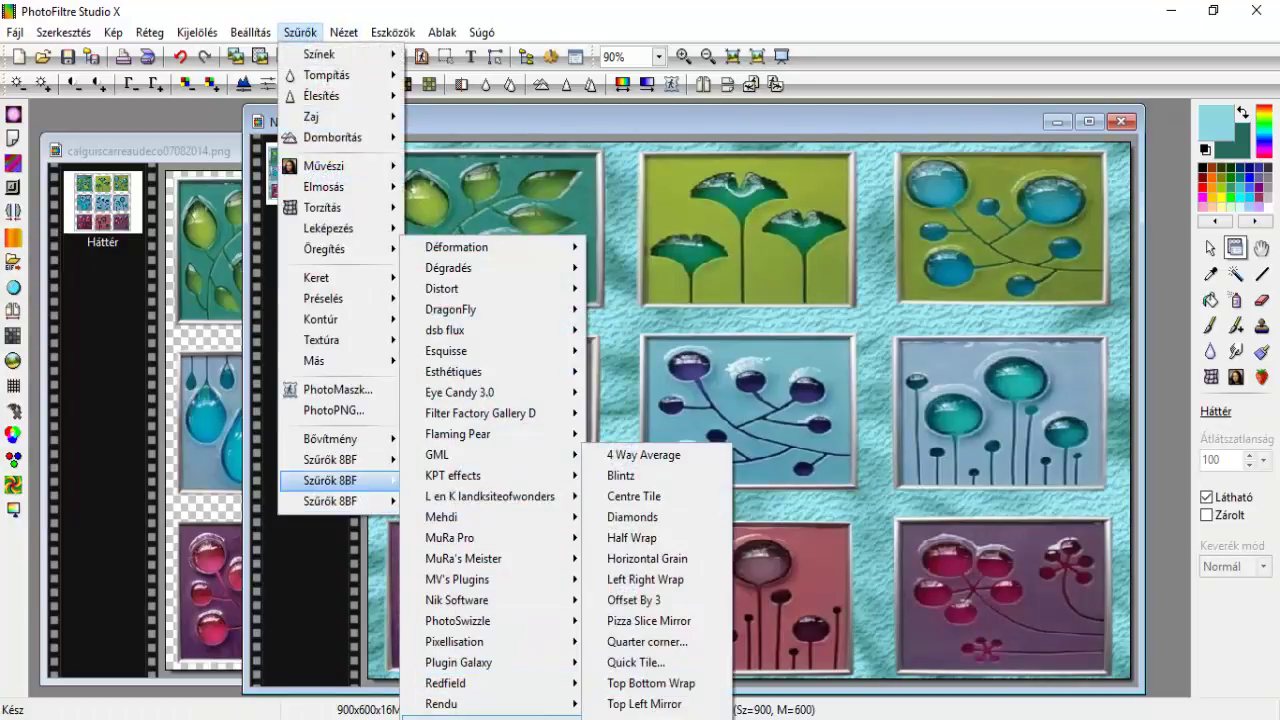
pyautogui.click(630, 660)
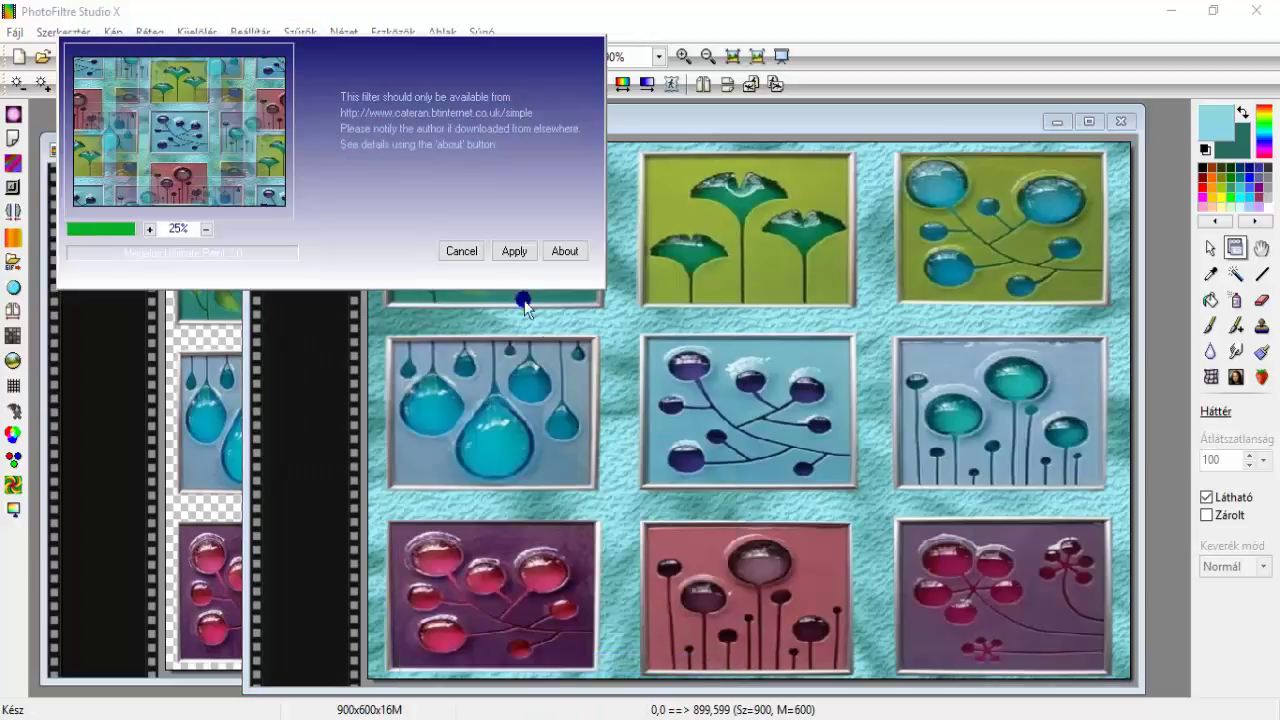
pyautogui.click(512, 251)
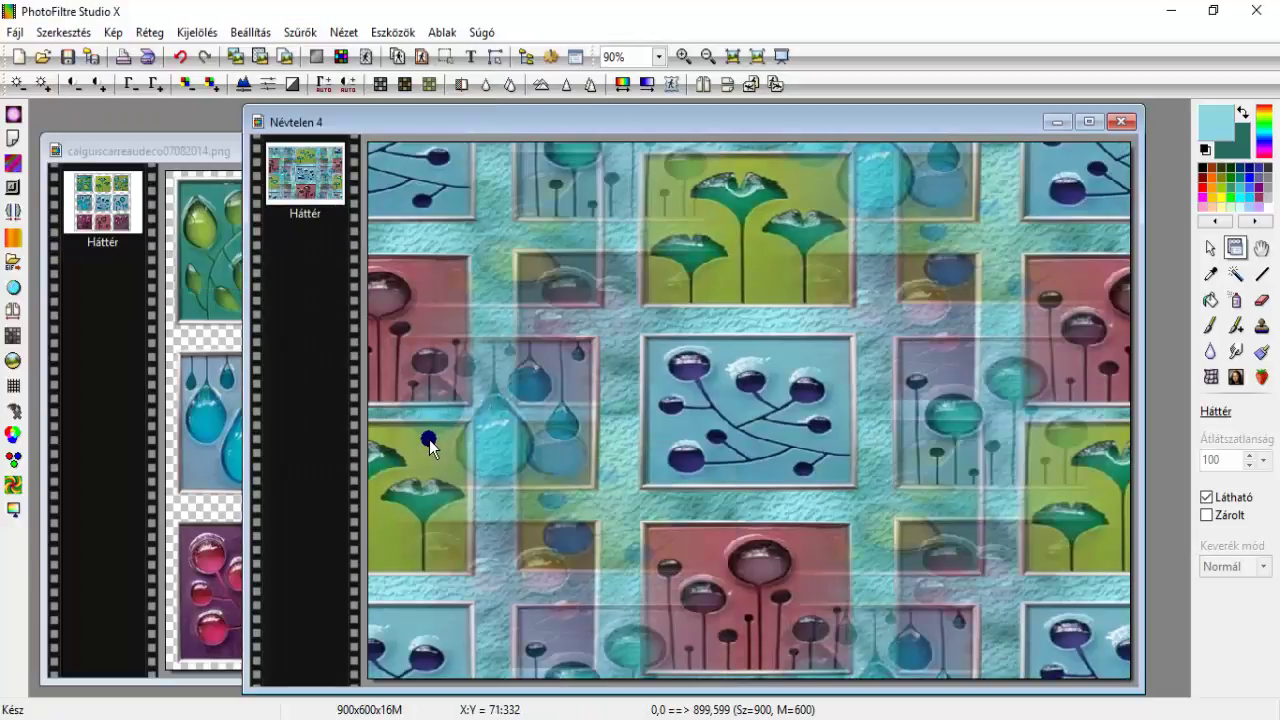
# Apply the radial blur filter (Körkörös elmosás) to the tiled image at level 12
pyautogui.click(295, 32)
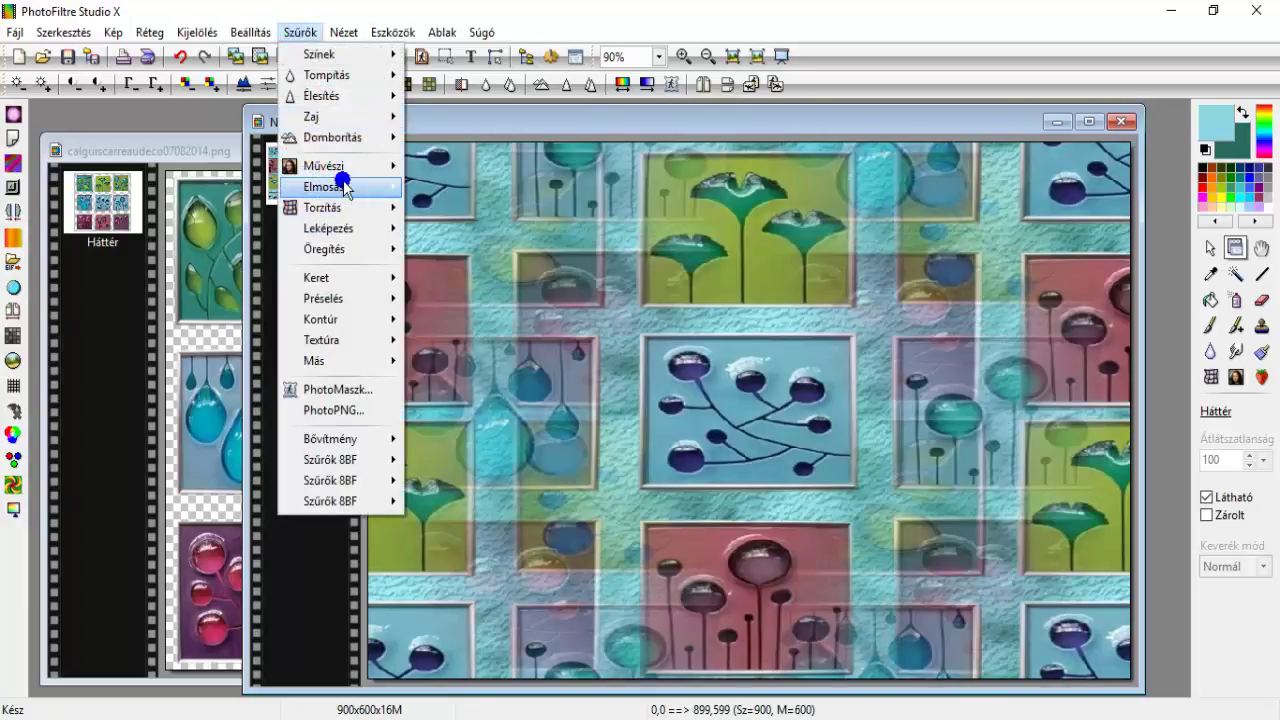
pyautogui.moveTo(340, 186)
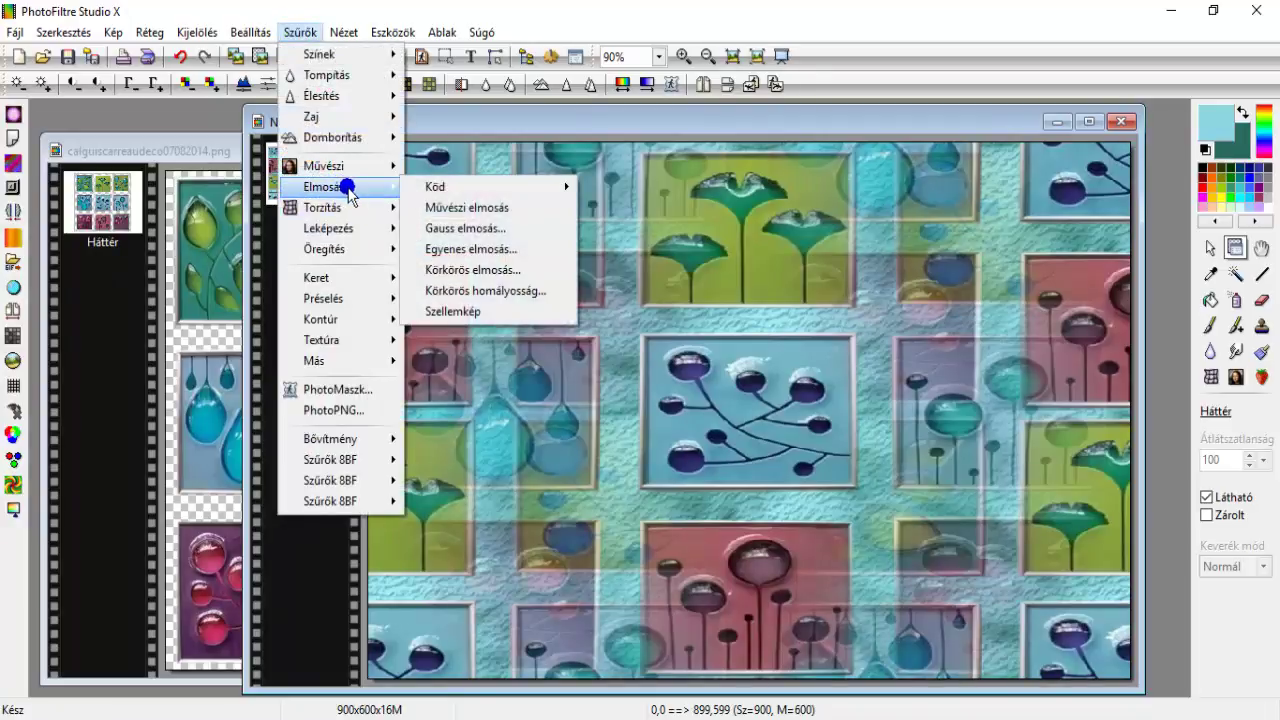
pyautogui.click(455, 270)
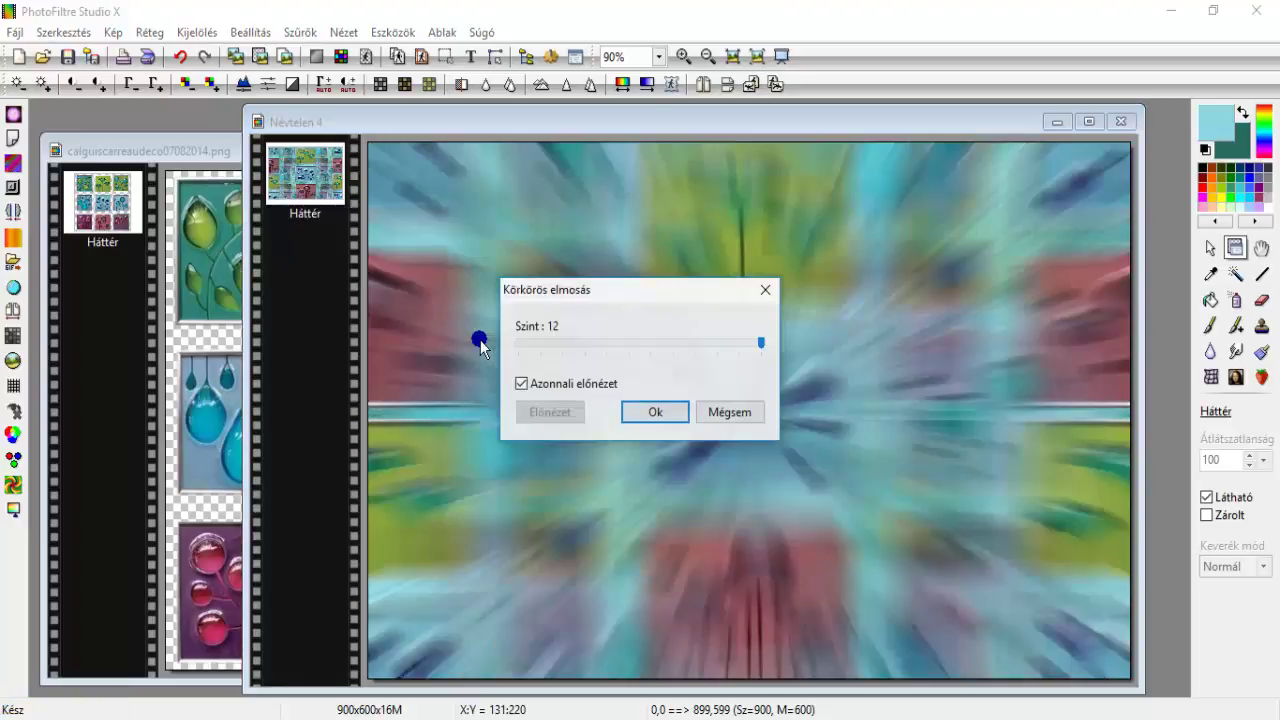
pyautogui.click(655, 411)
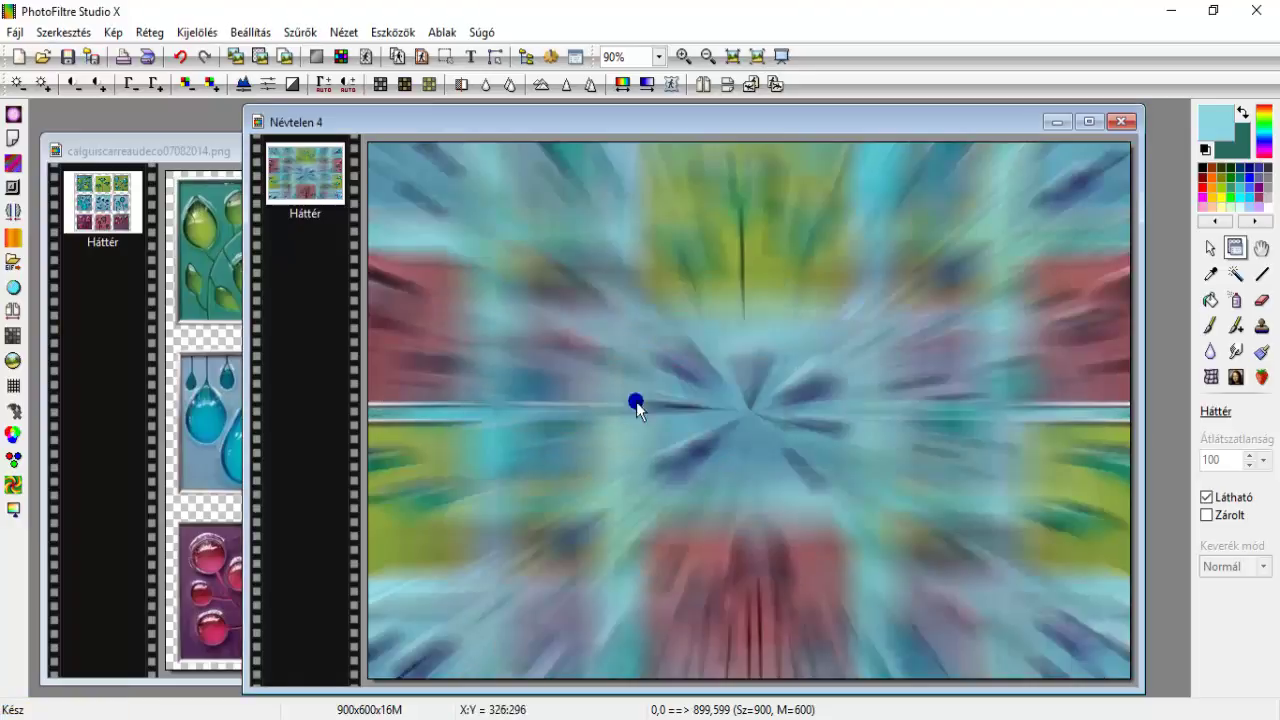
# Apply the radial blur to the tiled image a second time and soften it with the artistic blur (Művészi elmosás)
pyautogui.click(296, 32)
pyautogui.moveTo(360, 188)
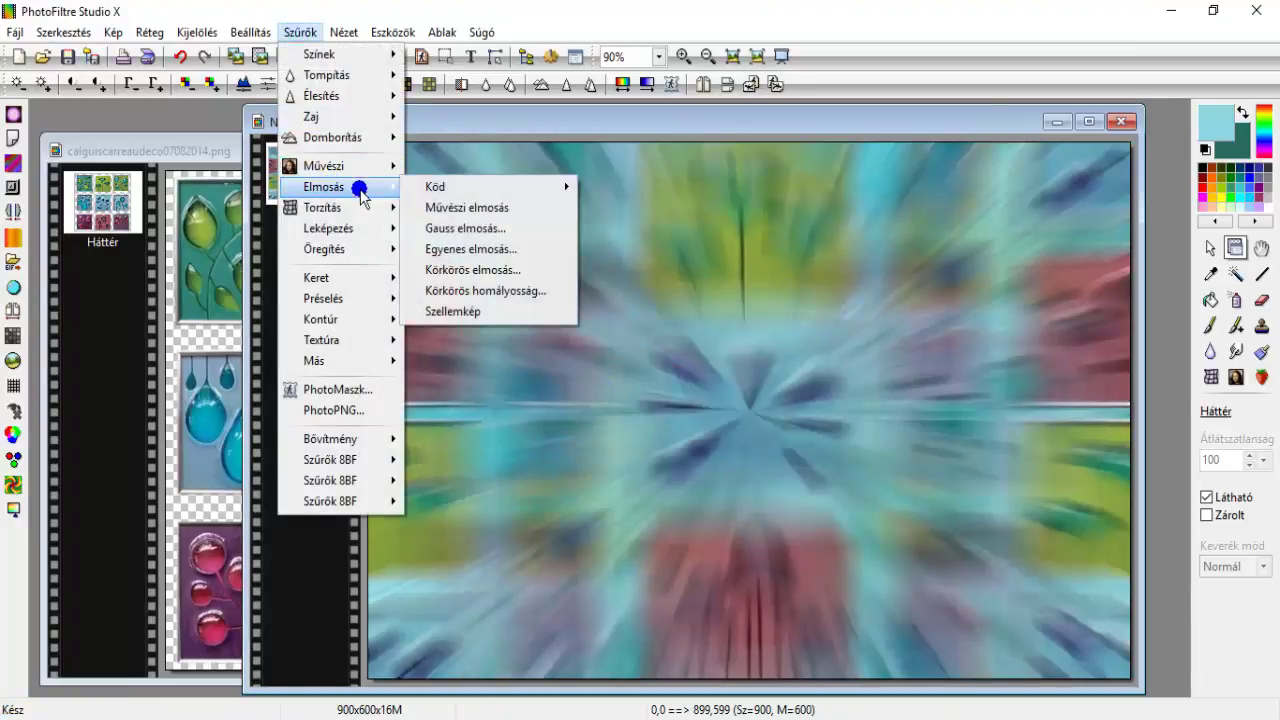
pyautogui.click(479, 272)
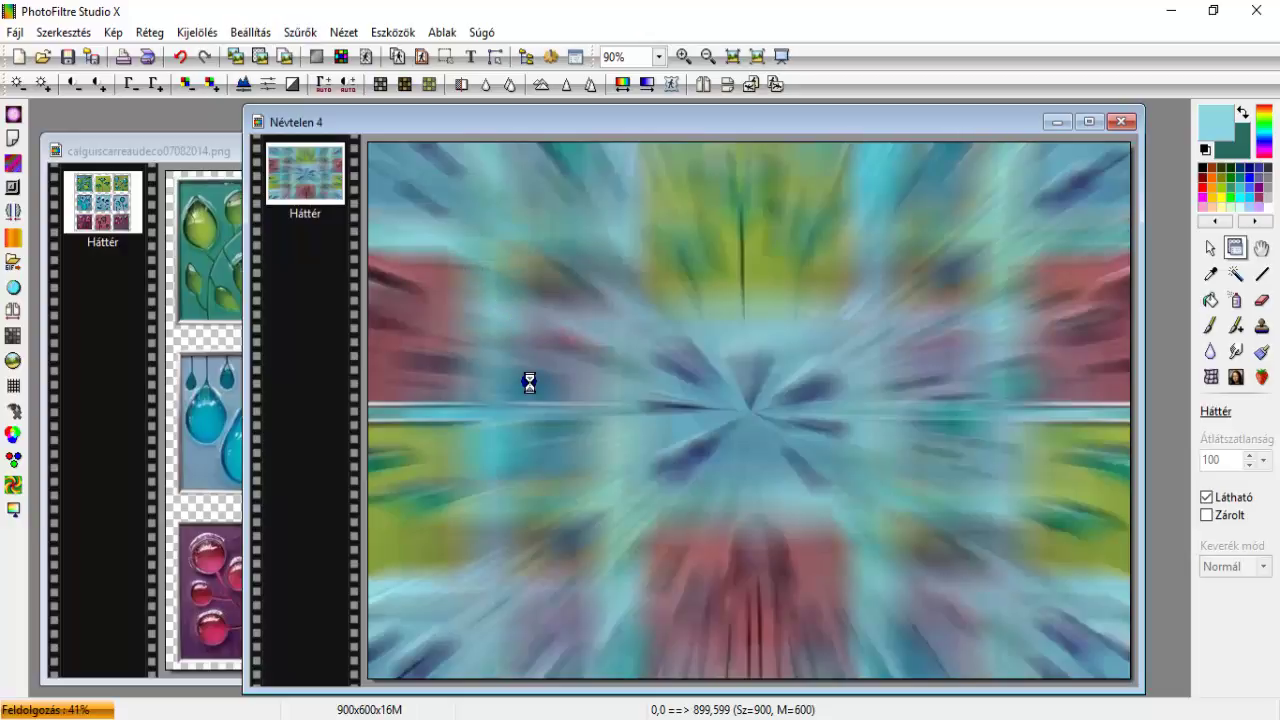
pyautogui.click(653, 416)
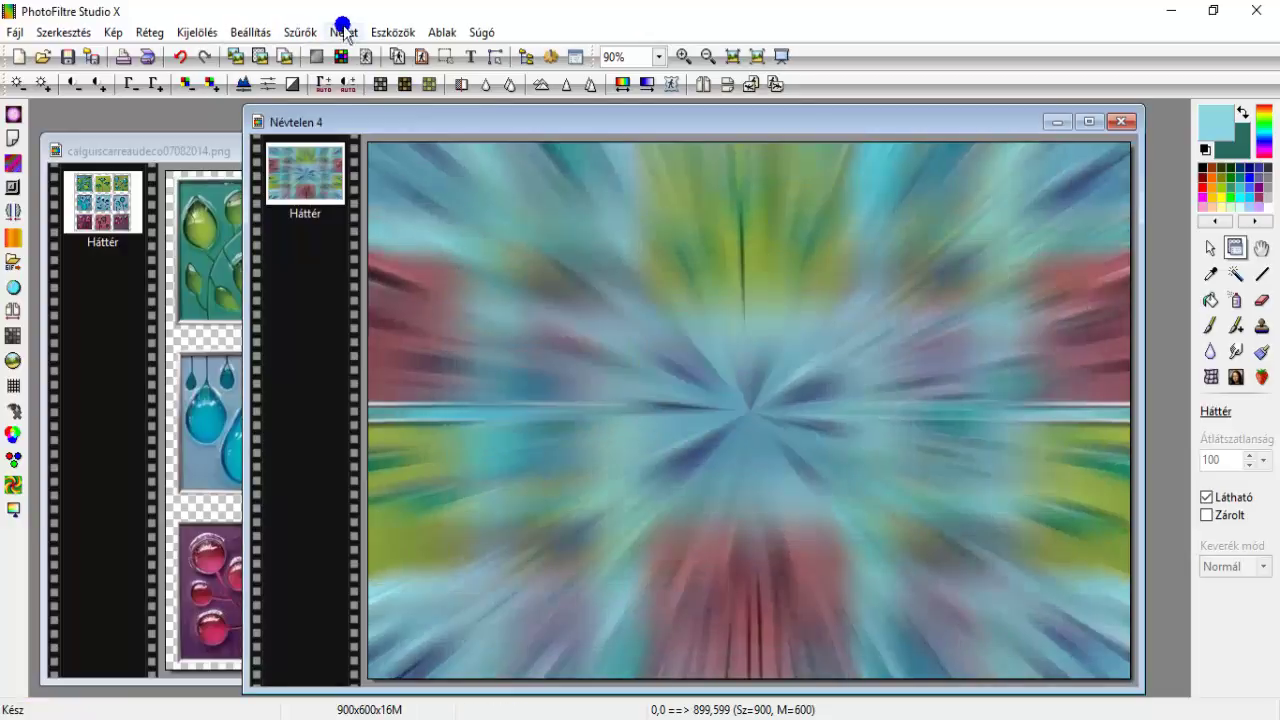
pyautogui.click(300, 32)
pyautogui.moveTo(325, 186)
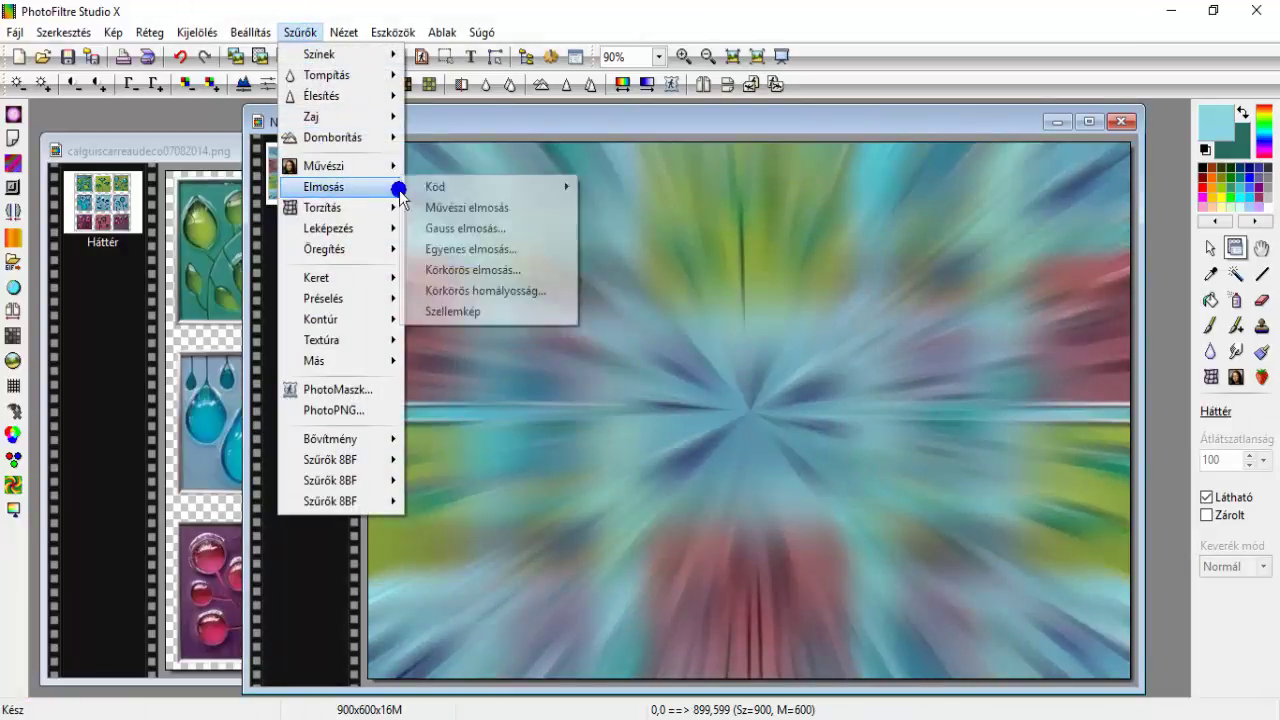
pyautogui.click(449, 206)
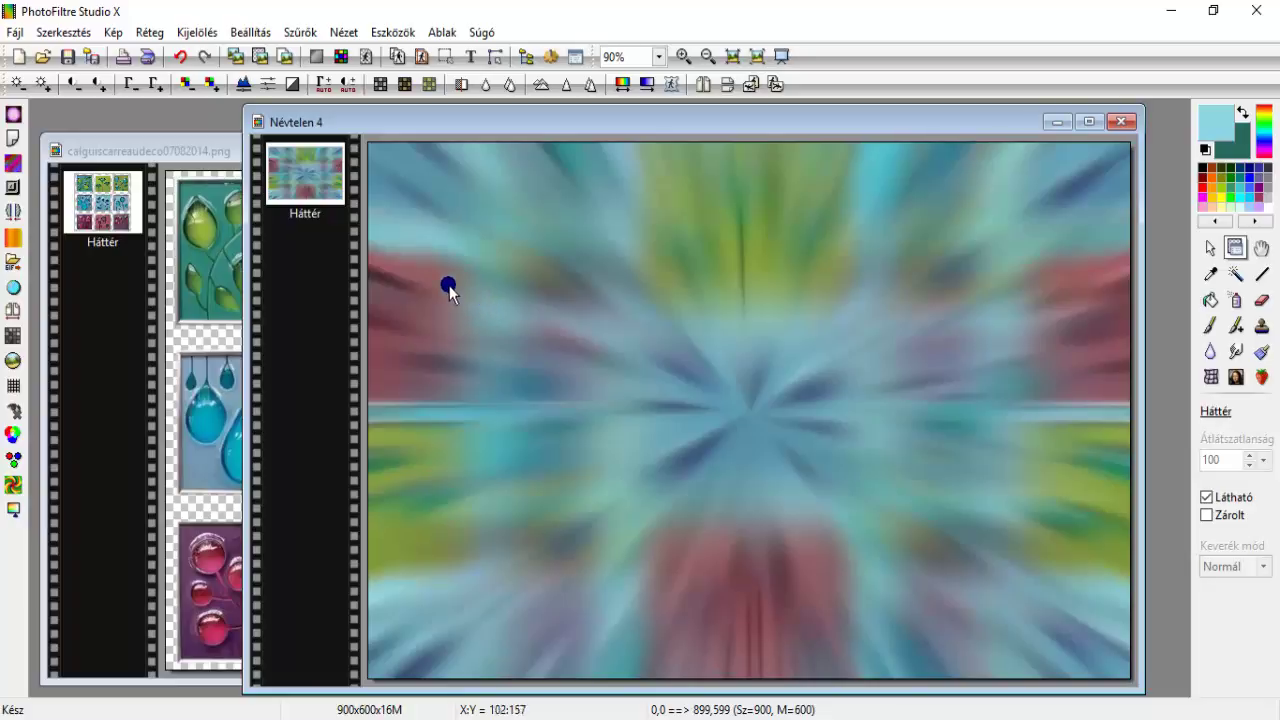
# Add a new 900 × 600 pixel layer with automatic transparency and fill it with the dark green colour
pyautogui.click(152, 32)
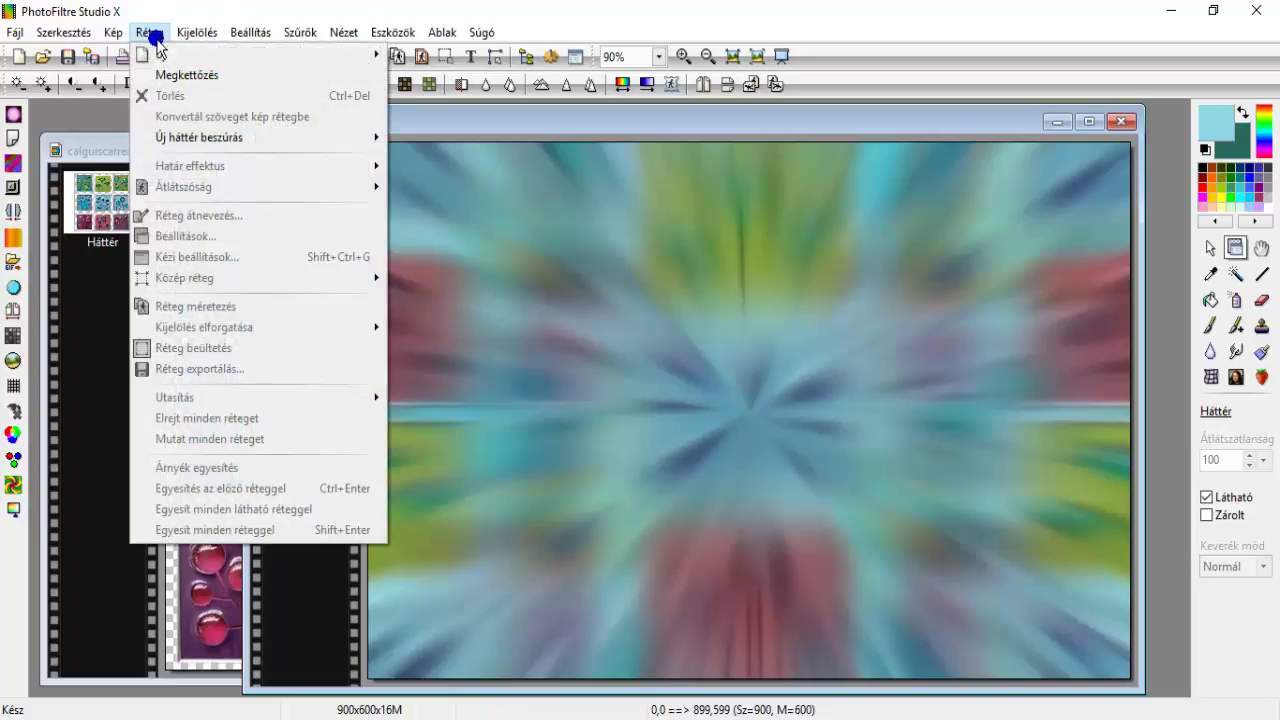
pyautogui.moveTo(306, 57)
pyautogui.click(443, 56)
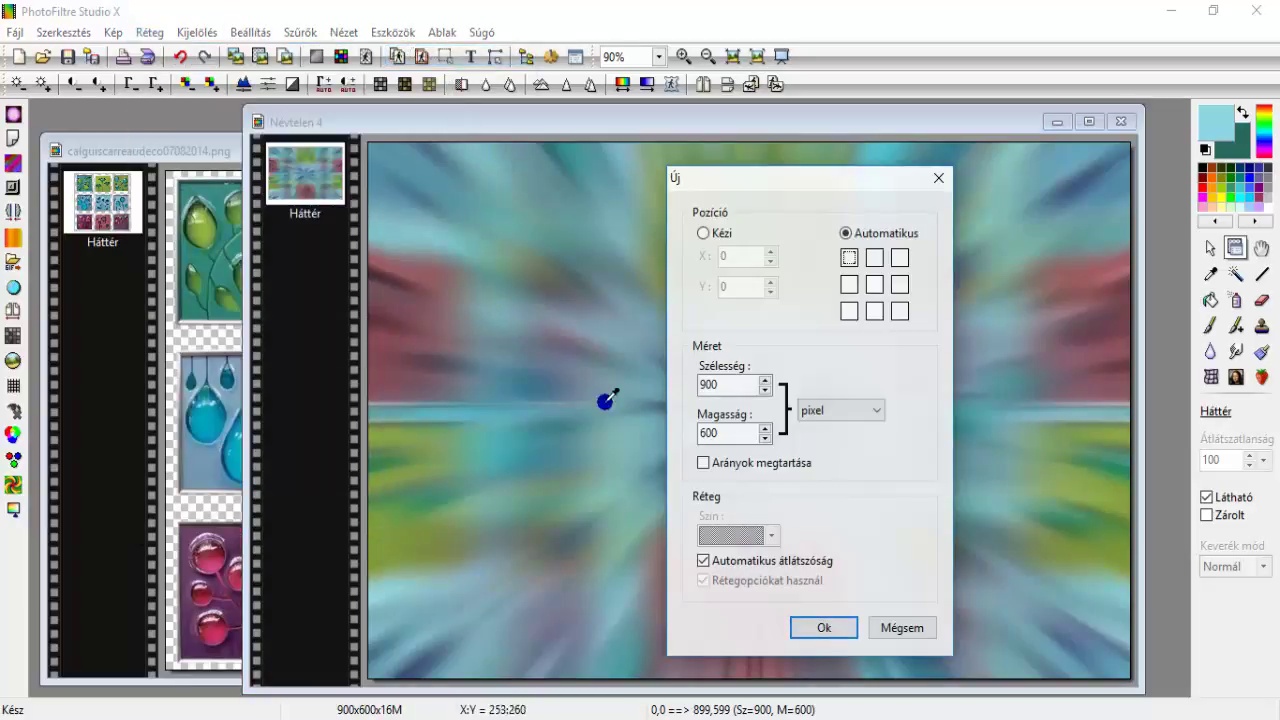
pyautogui.click(797, 630)
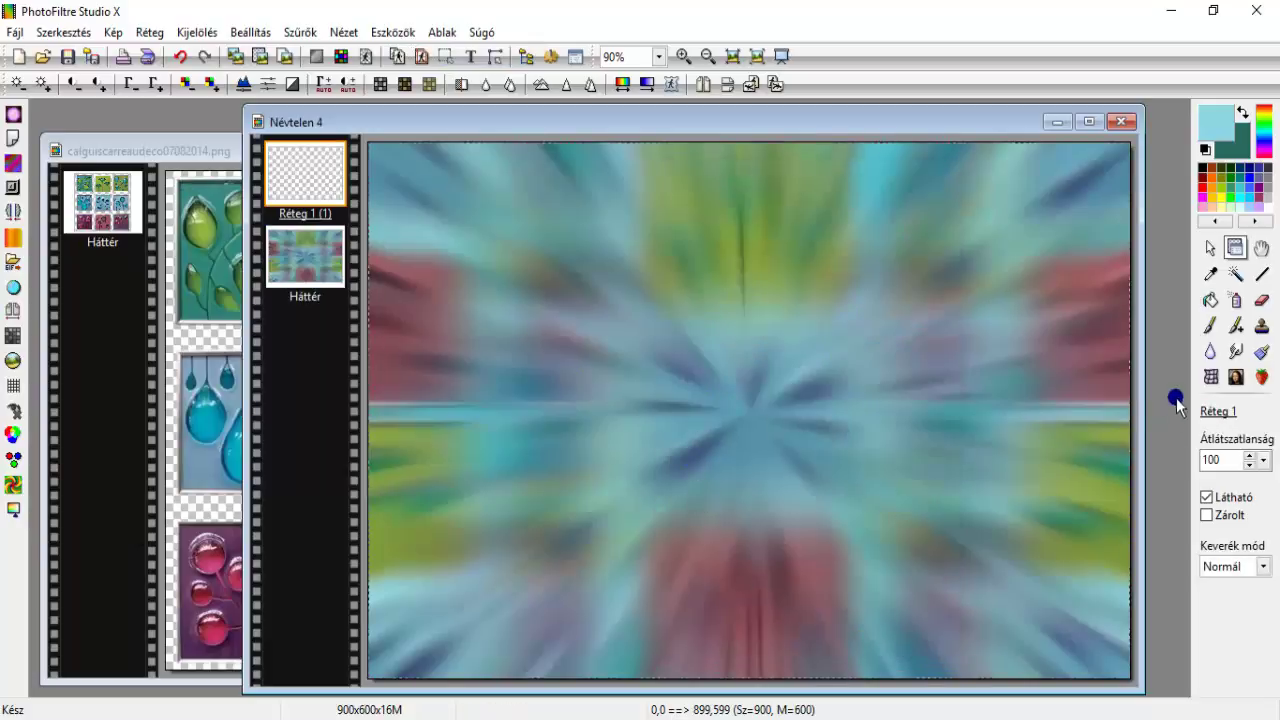
pyautogui.click(1210, 300)
pyautogui.click(800, 260)
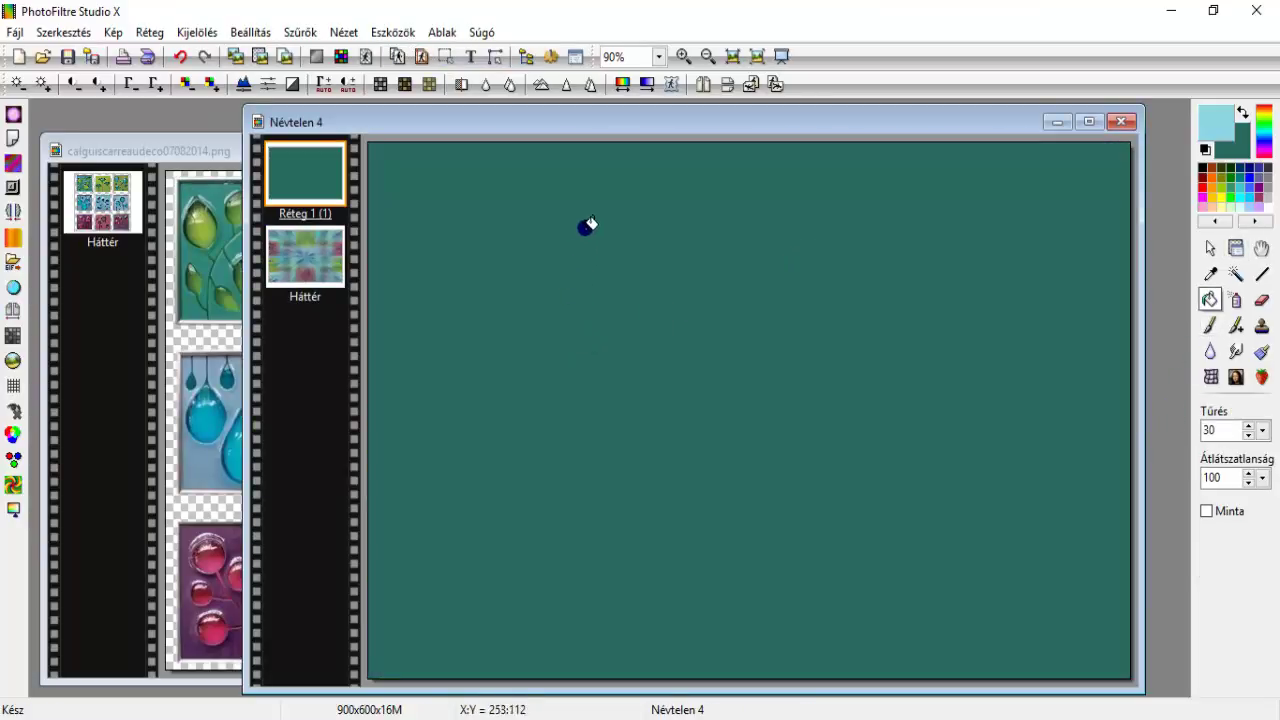
# Apply the PhotoMaszk filter to the dark green layer using the e_17_10.jpg mask with transparency and stretched mask at 100 opacity
pyautogui.click(672, 86)
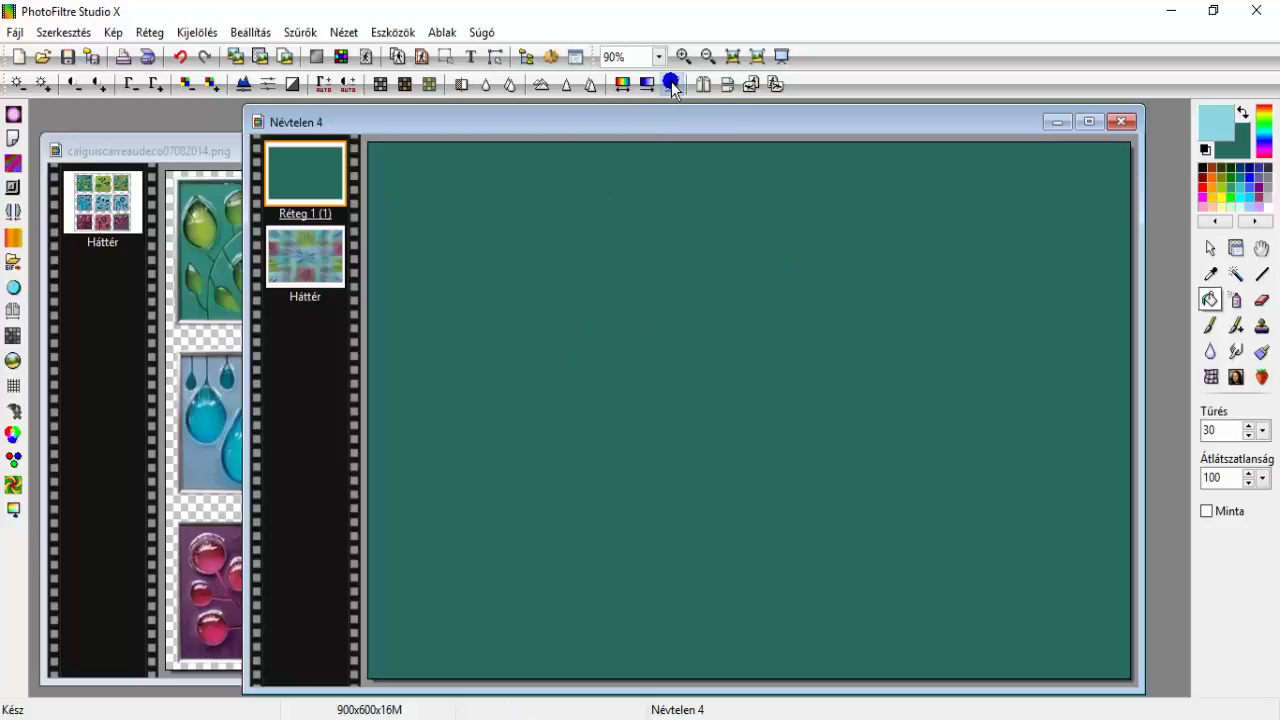
pyautogui.click(806, 430)
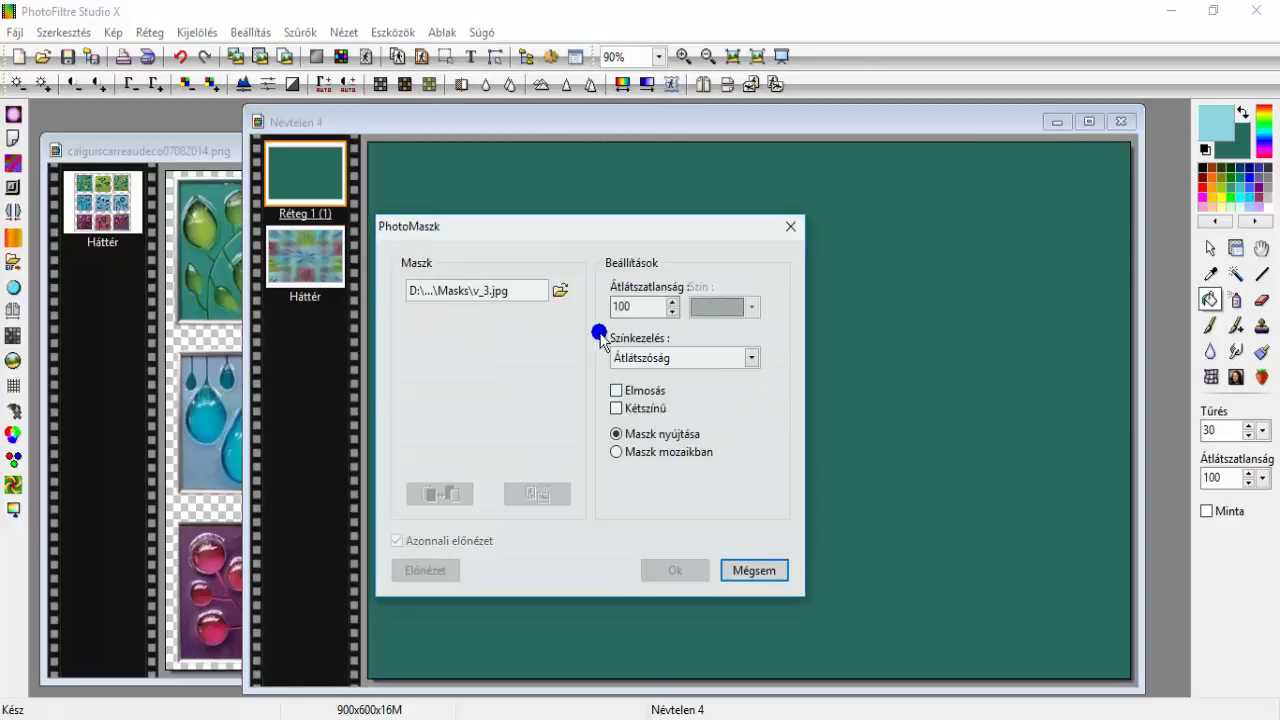
pyautogui.click(557, 288)
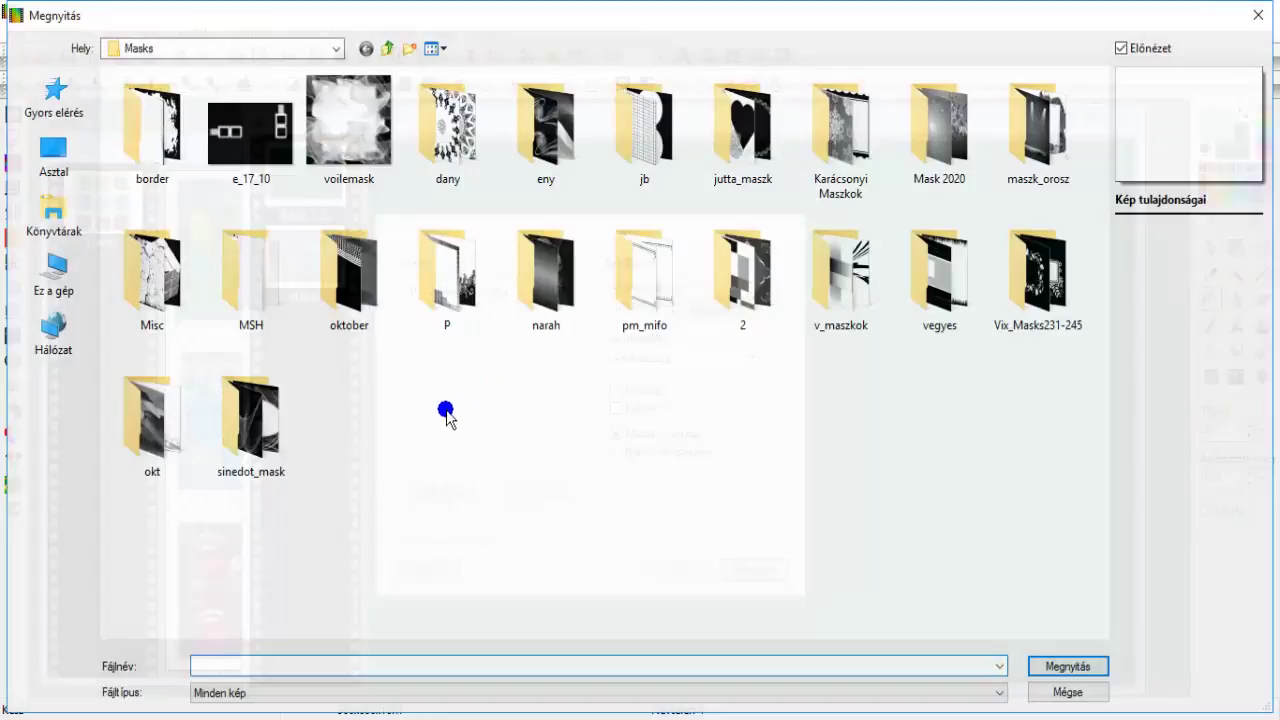
pyautogui.doubleClick(268, 158)
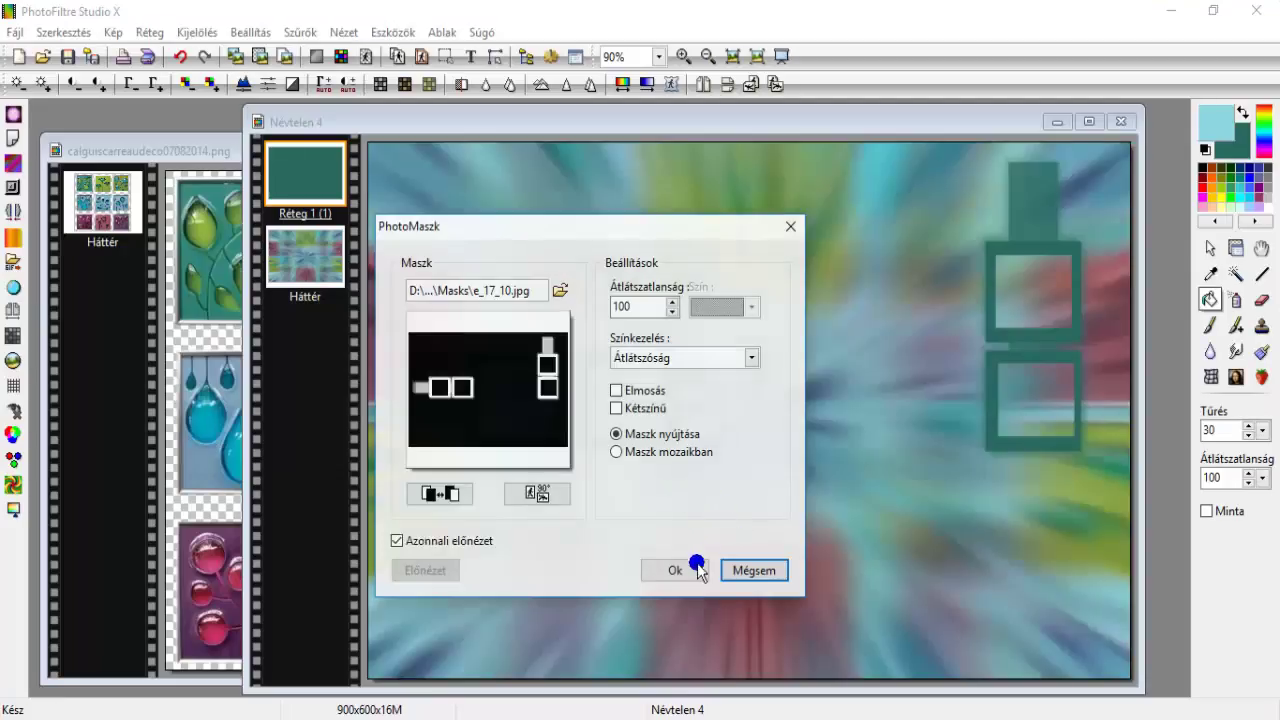
pyautogui.click(667, 570)
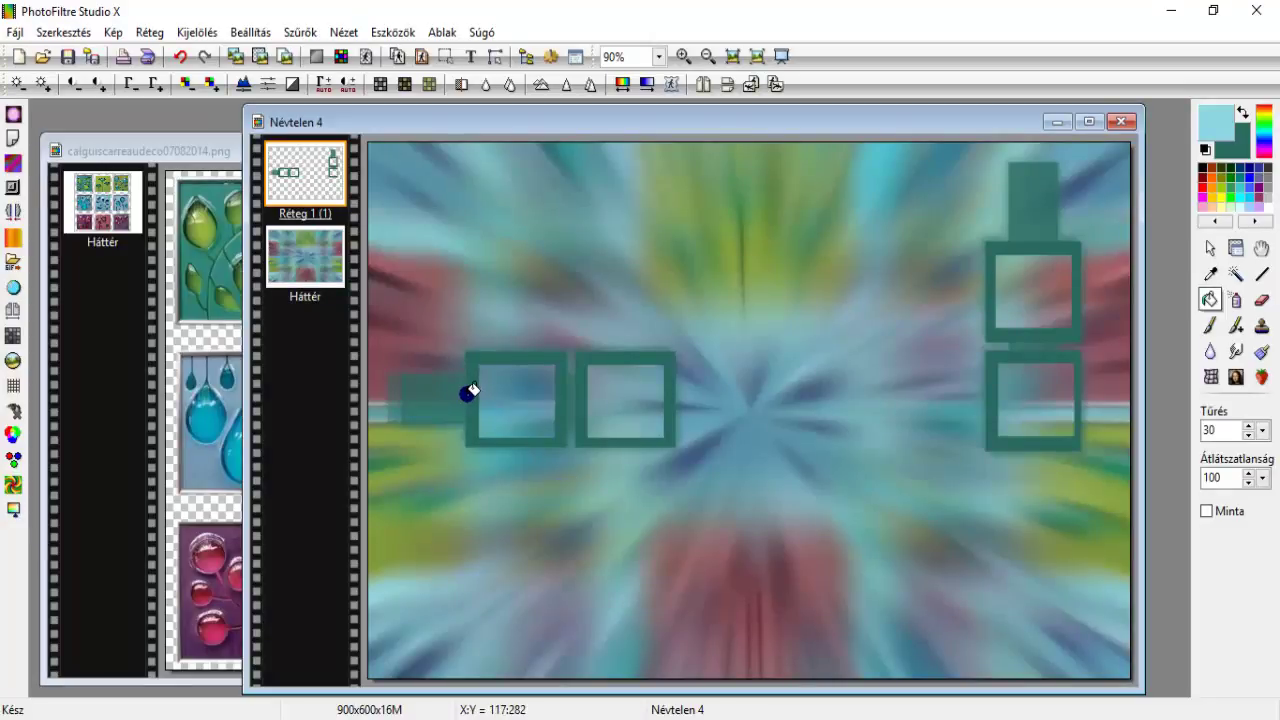
# Open Filters Unlimited 2.0 on the masked layer and choose the Random Retro Rockets effect from Andrew's Filters 20
pyautogui.click(300, 32)
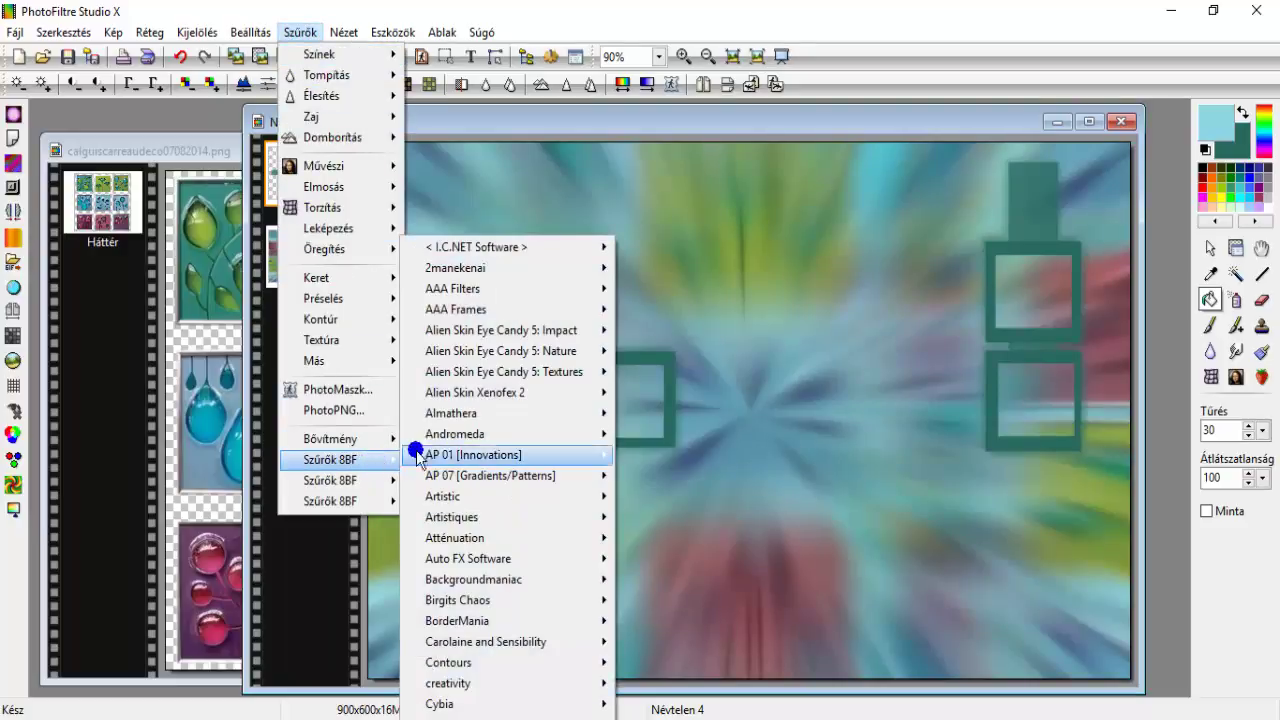
pyautogui.moveTo(375, 460)
pyautogui.moveTo(540, 250)
pyautogui.click(651, 246)
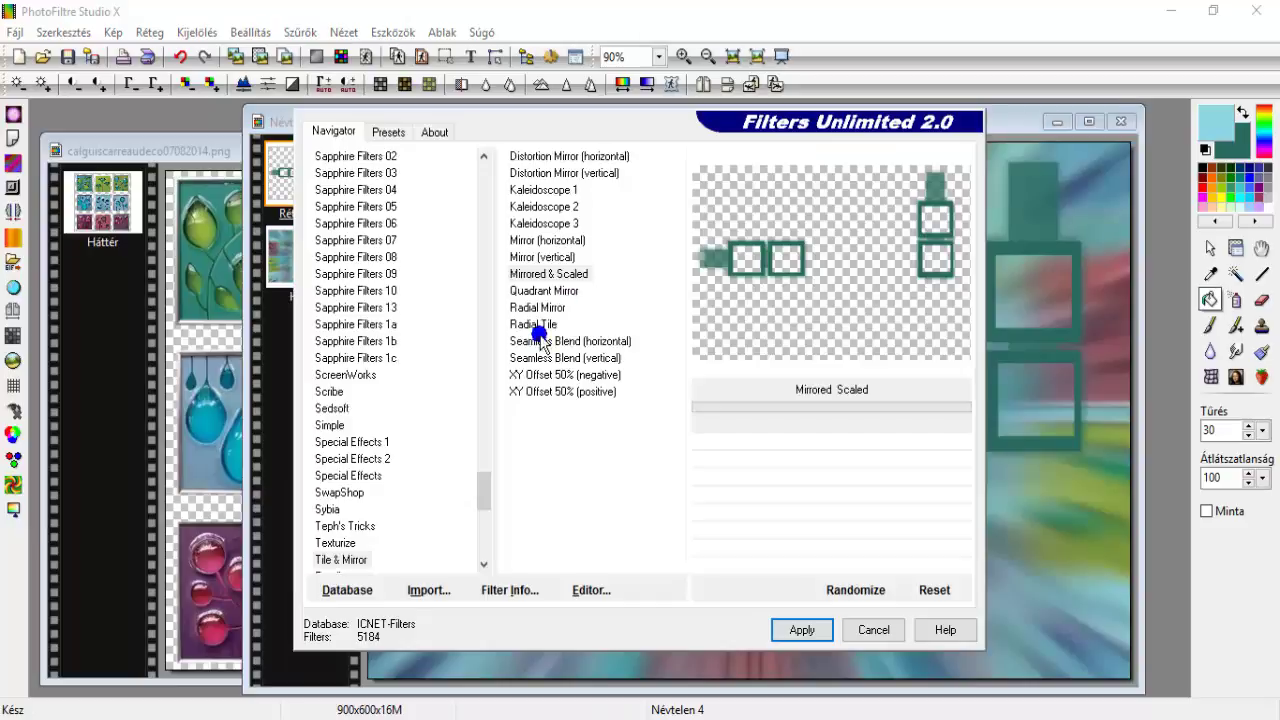
pyautogui.moveTo(483, 477); pyautogui.dragTo(487, 241)
pyautogui.click(396, 274)
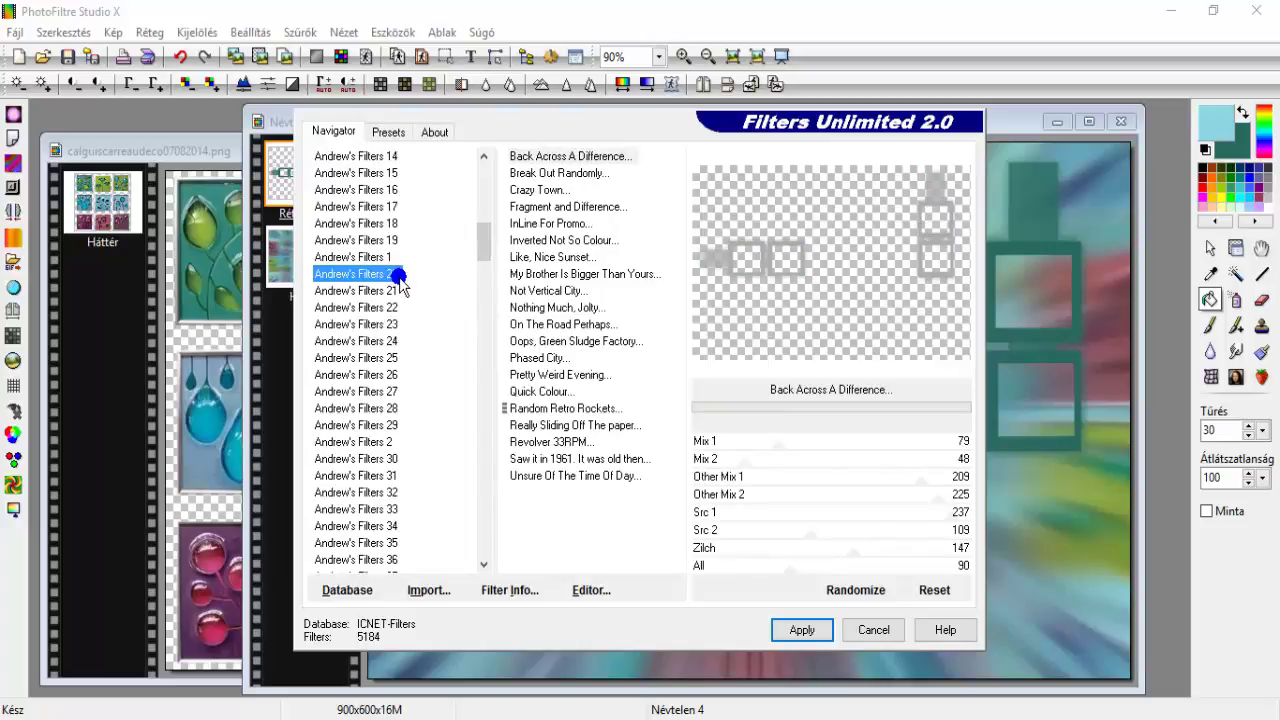
pyautogui.click(548, 410)
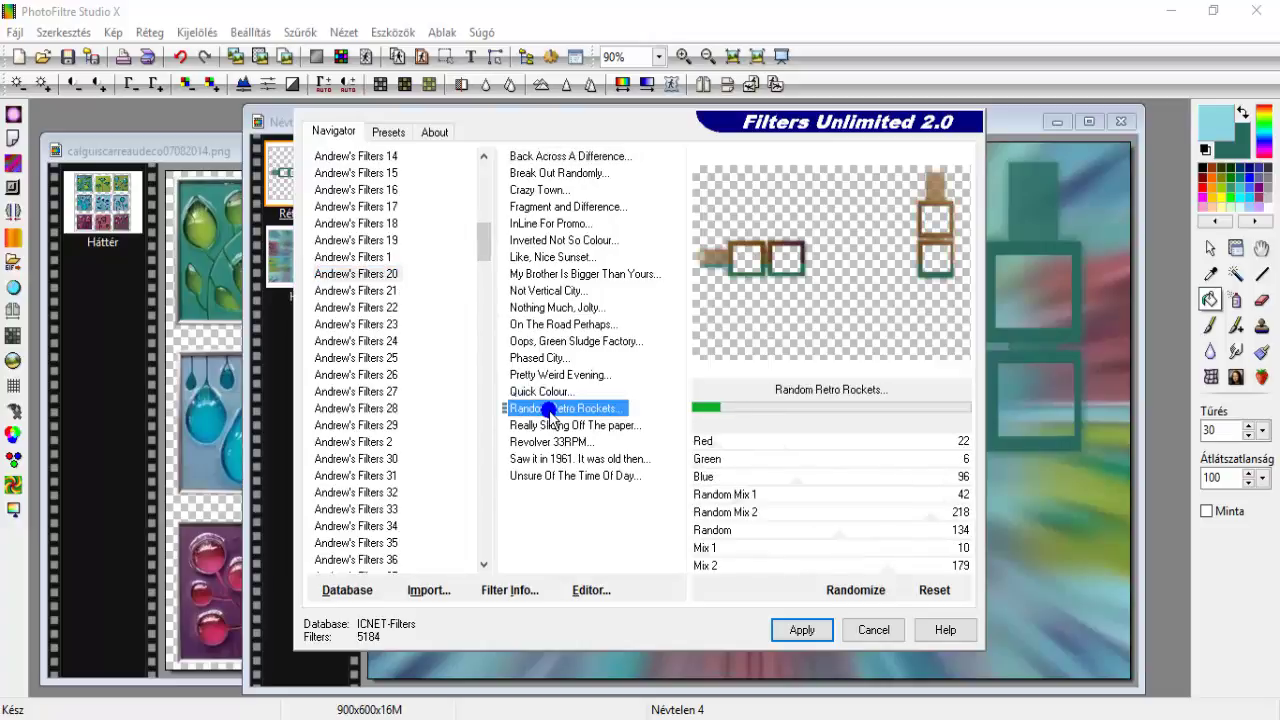
# Load the turquoise preset with Red 181, Green 104, Blue 45, Random Mix 181 and 73, Random 245, Mix 228 and 176, and apply it
pyautogui.click(385, 129)
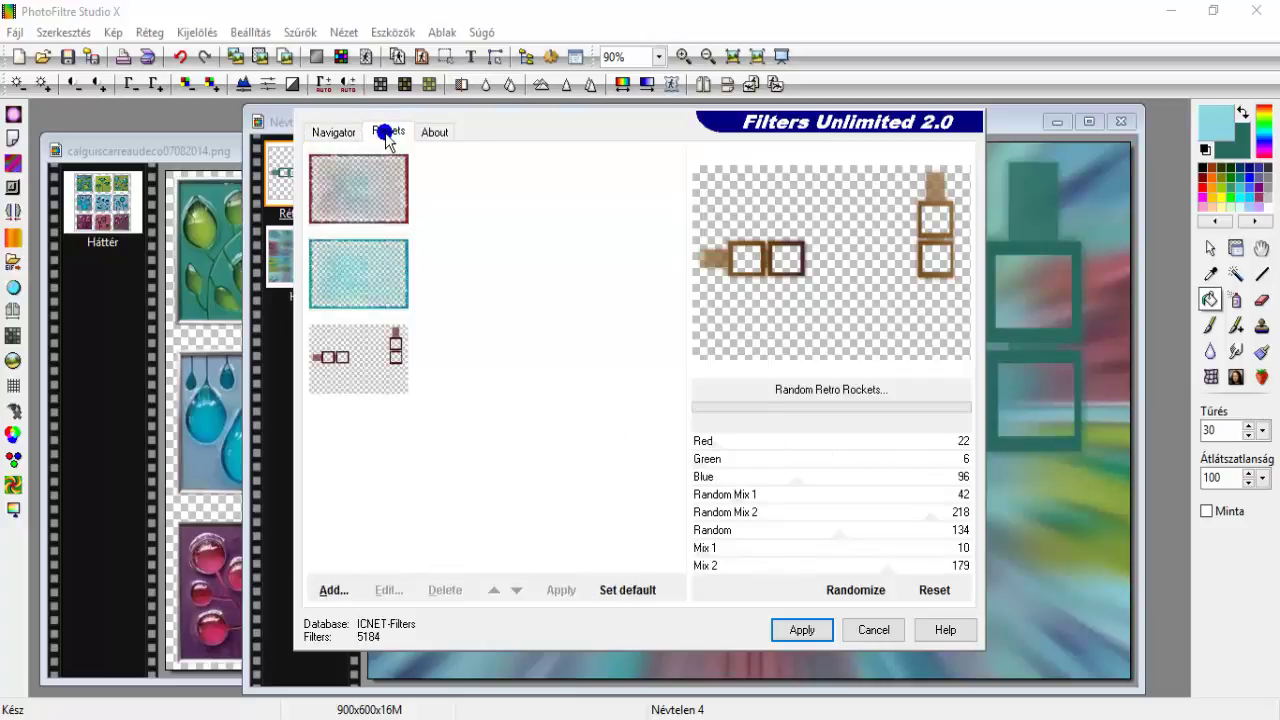
pyautogui.click(362, 357)
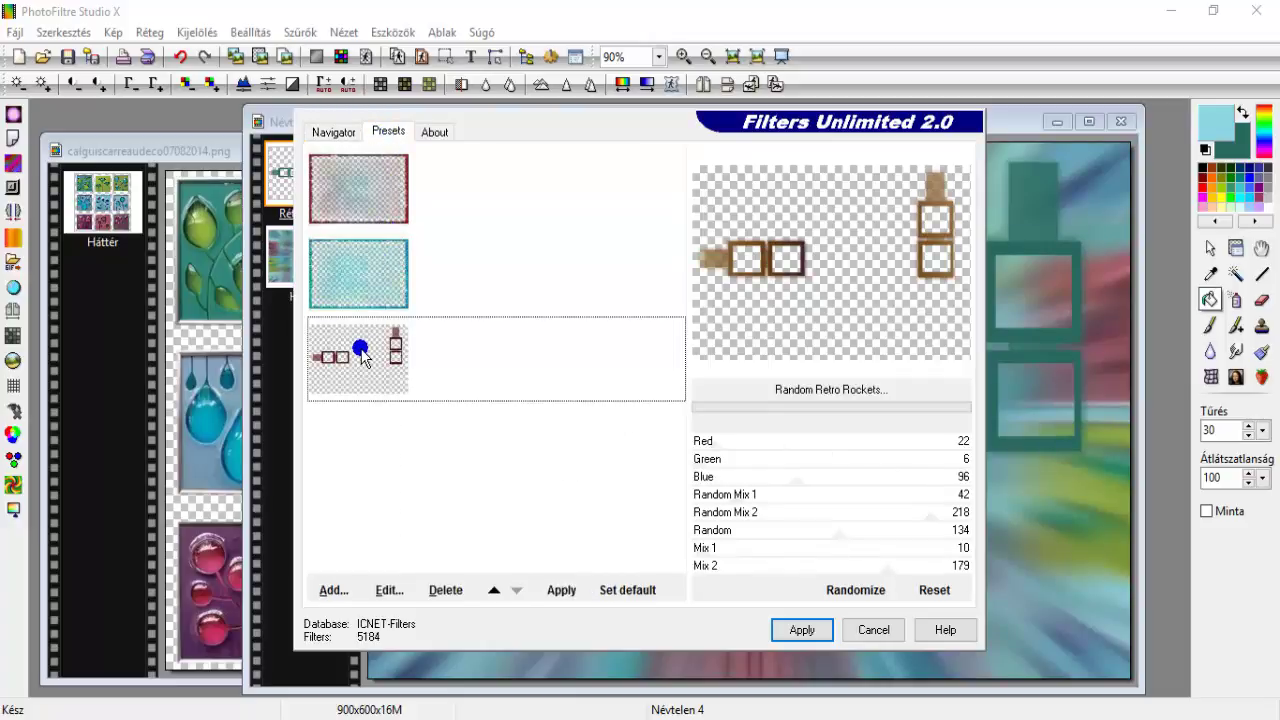
pyautogui.click(363, 280)
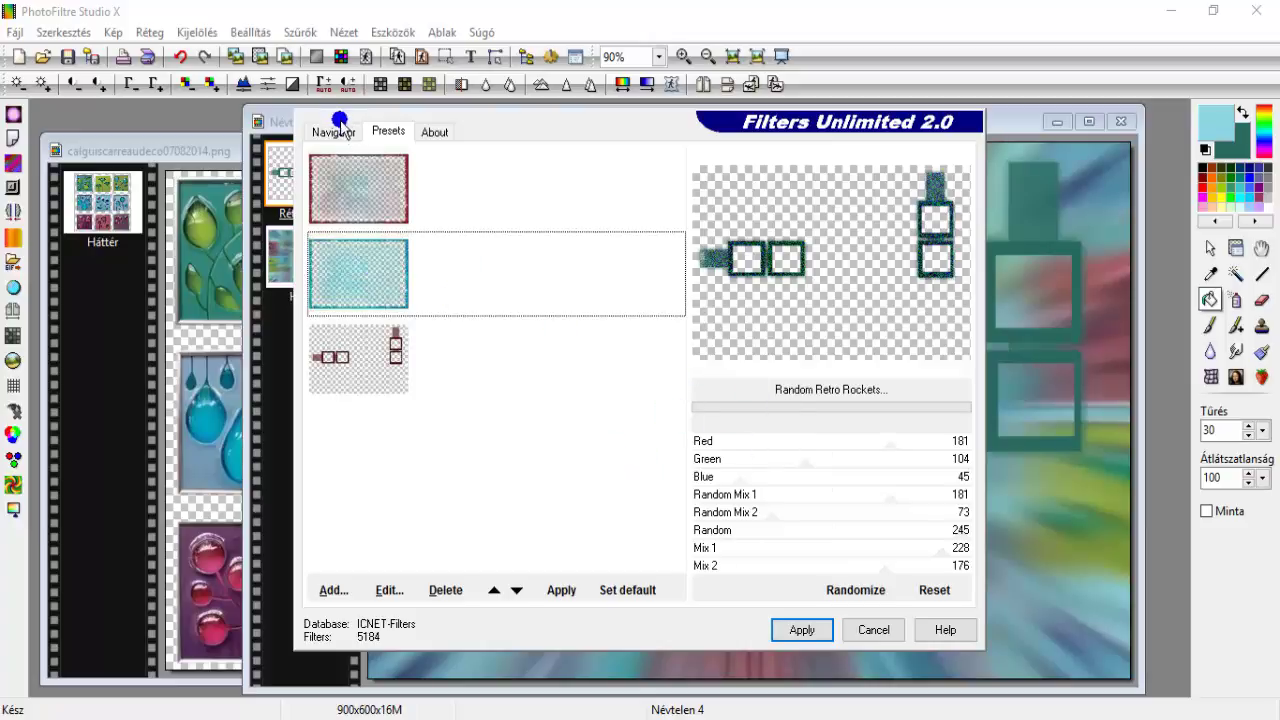
pyautogui.click(338, 128)
pyautogui.click(373, 274)
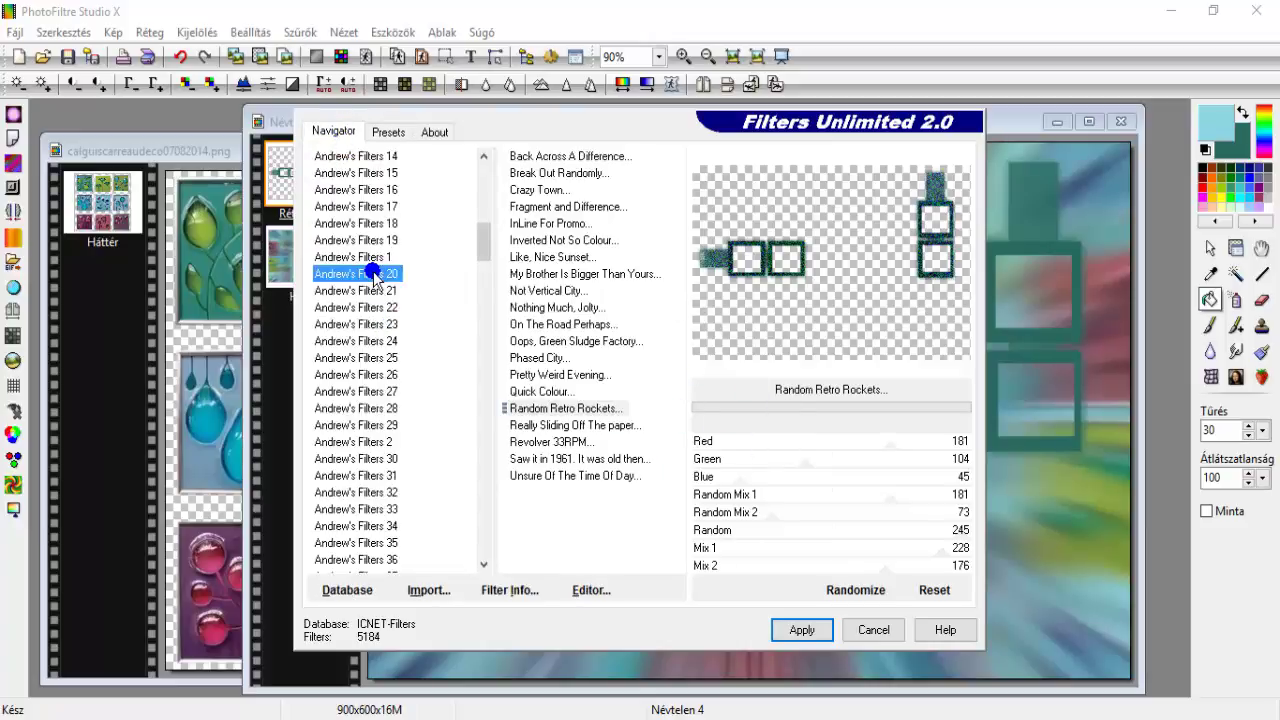
pyautogui.click(560, 408)
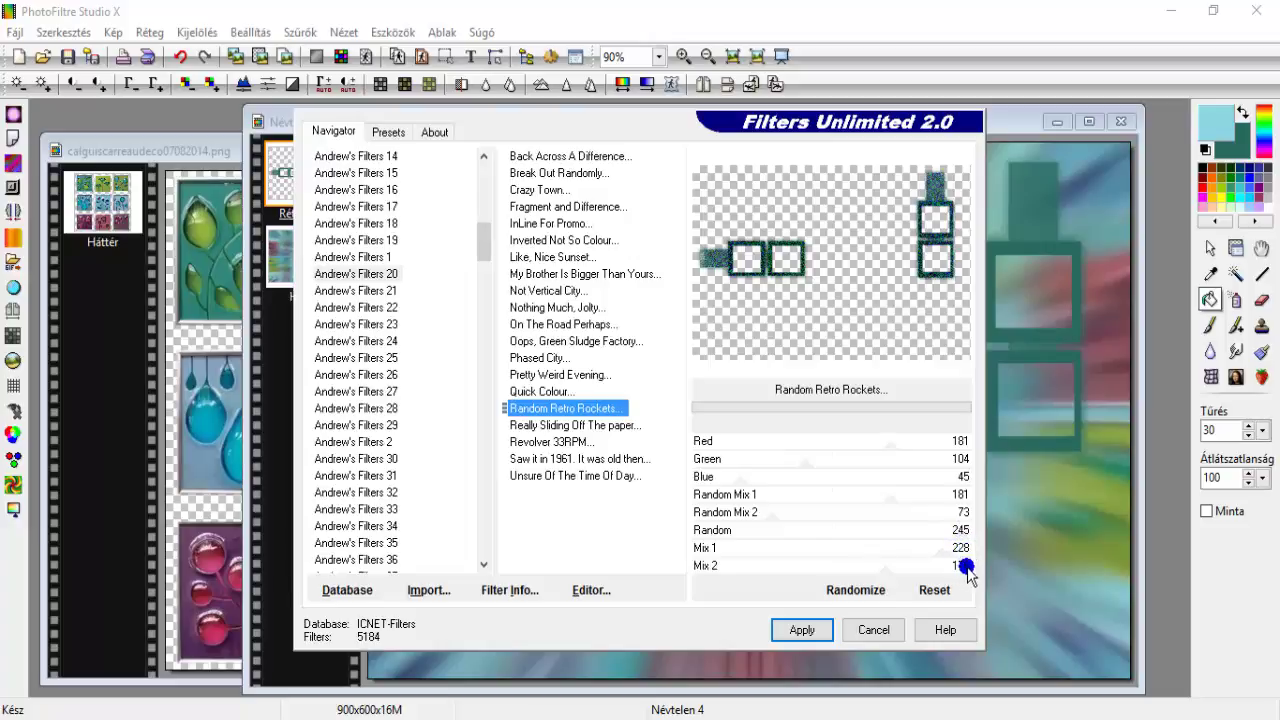
pyautogui.click(808, 630)
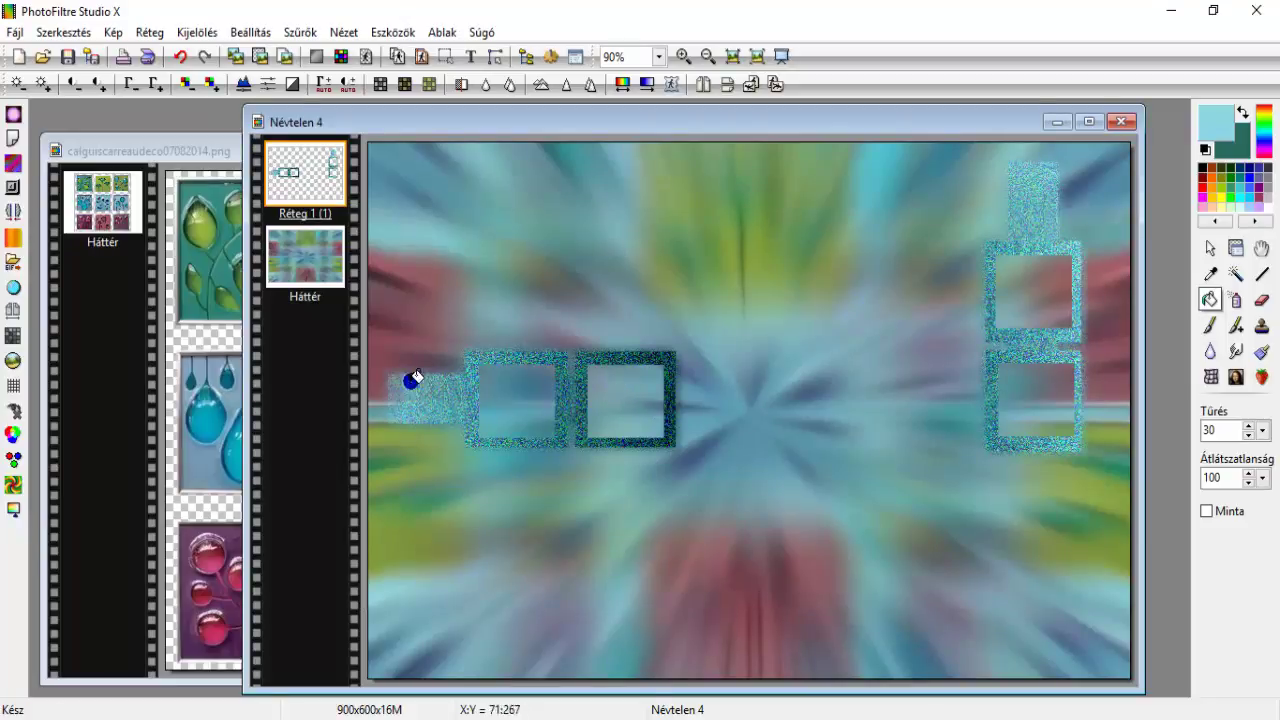
# Give the masked layer a black shadow with X and Y offsets of 5, 50% opacity and radius 12, and merge the shadow into the layer
pyautogui.rightClick(318, 174)
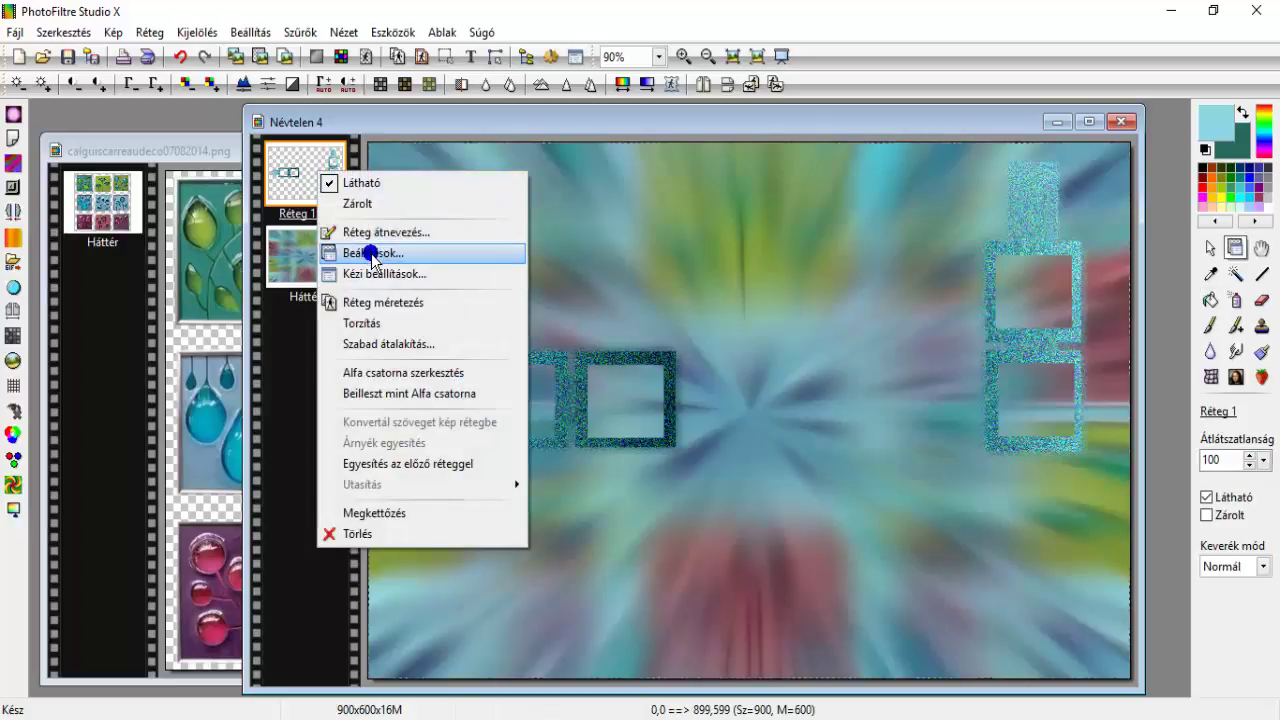
pyautogui.click(370, 253)
pyautogui.click(589, 328)
pyautogui.click(593, 374)
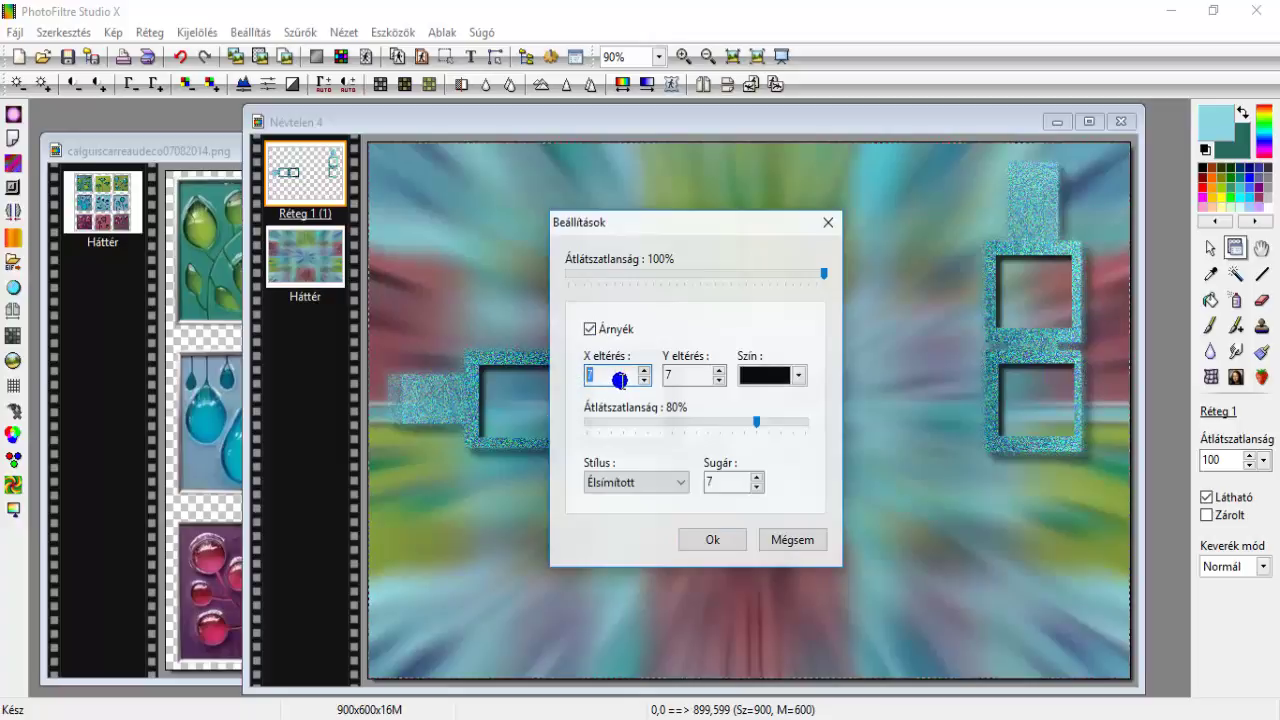
pyautogui.write('5')
pyautogui.doubleClick(677, 374)
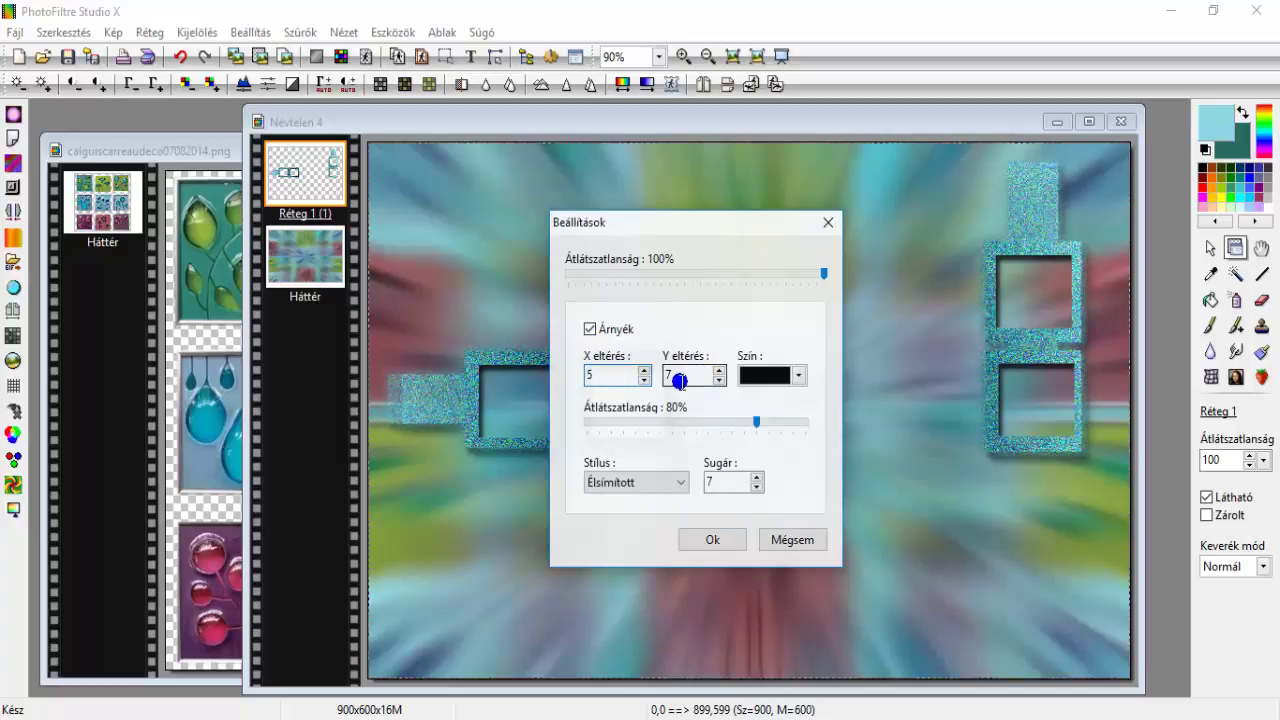
pyautogui.write('5')
pyautogui.moveTo(754, 421); pyautogui.dragTo(700, 428)
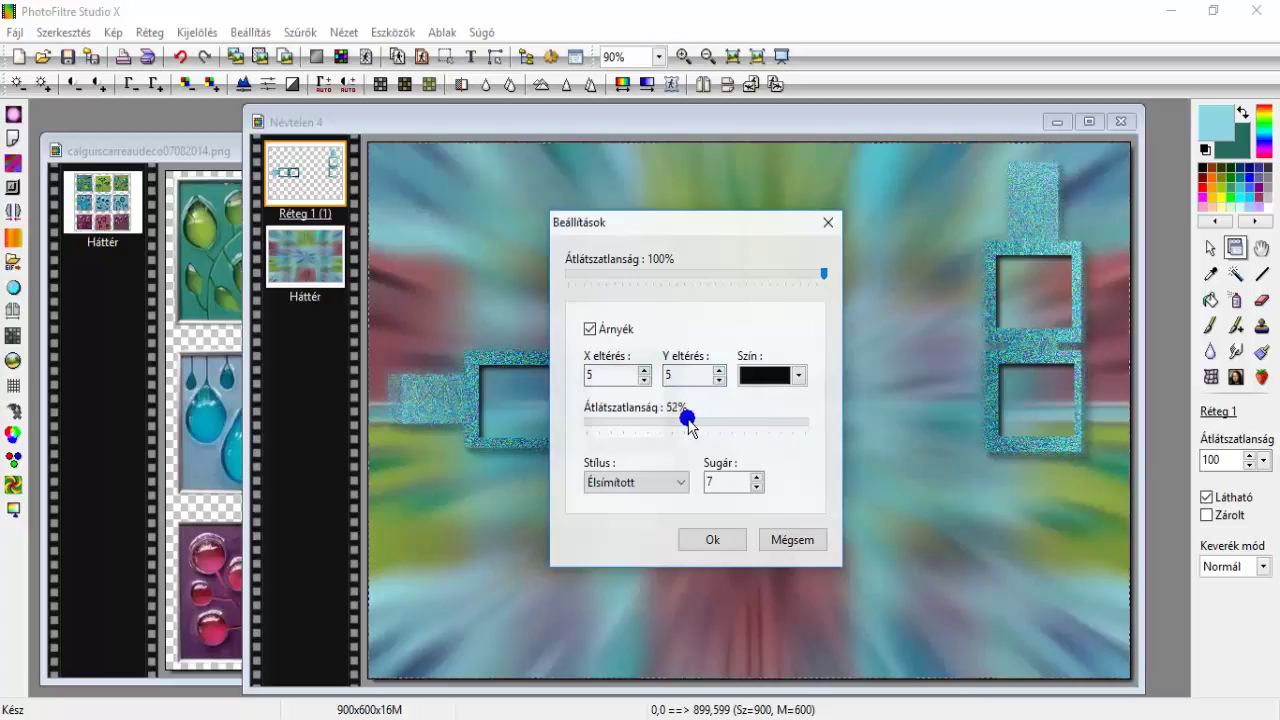
pyautogui.doubleClick(707, 484)
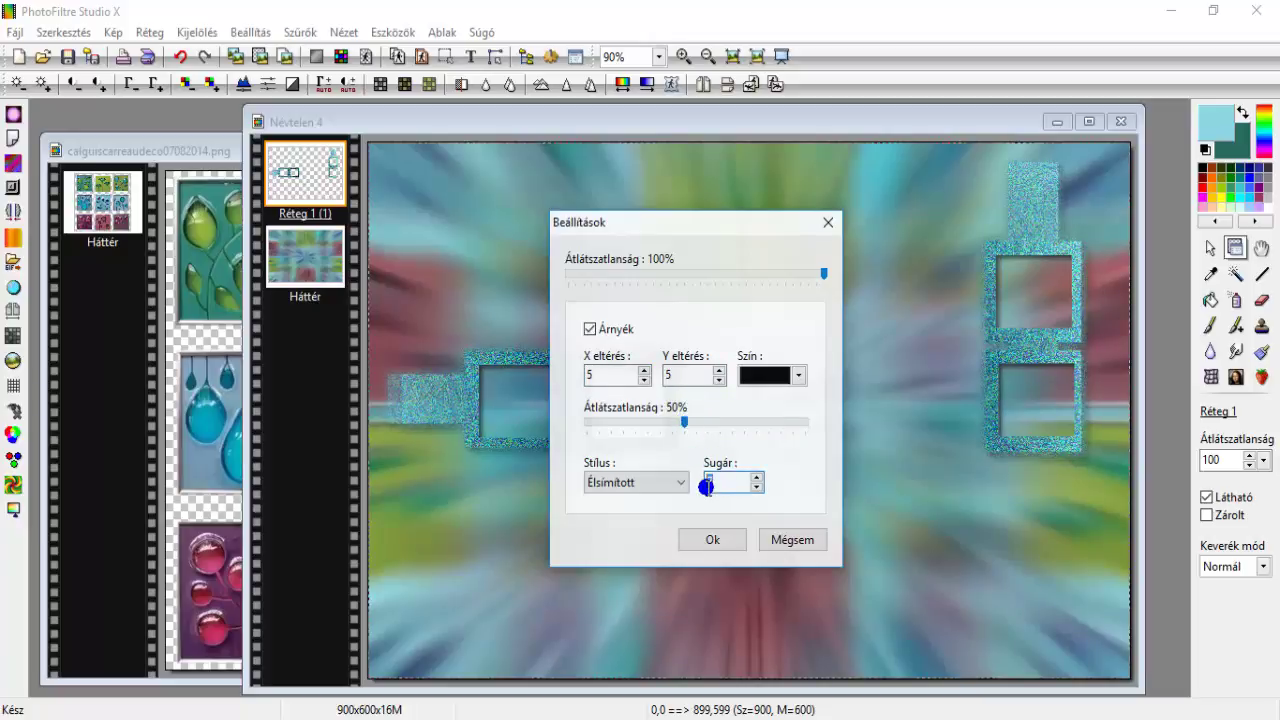
pyautogui.write('12')
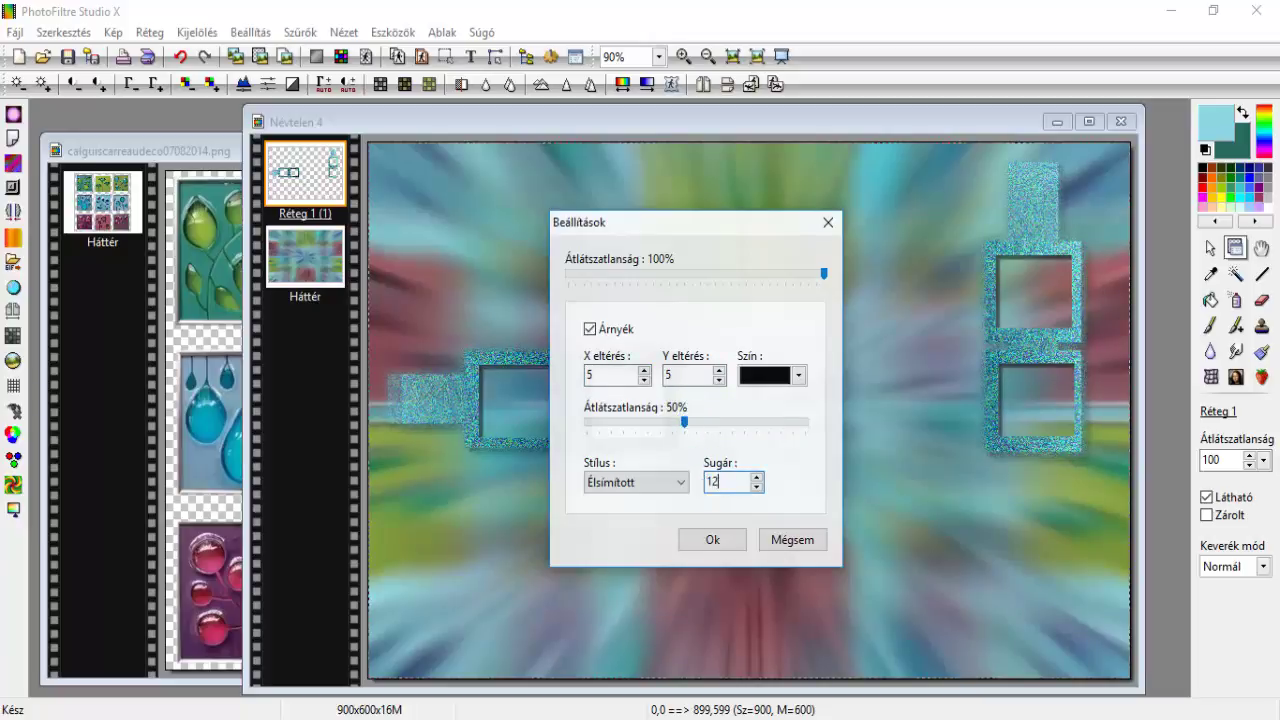
pyautogui.click(710, 538)
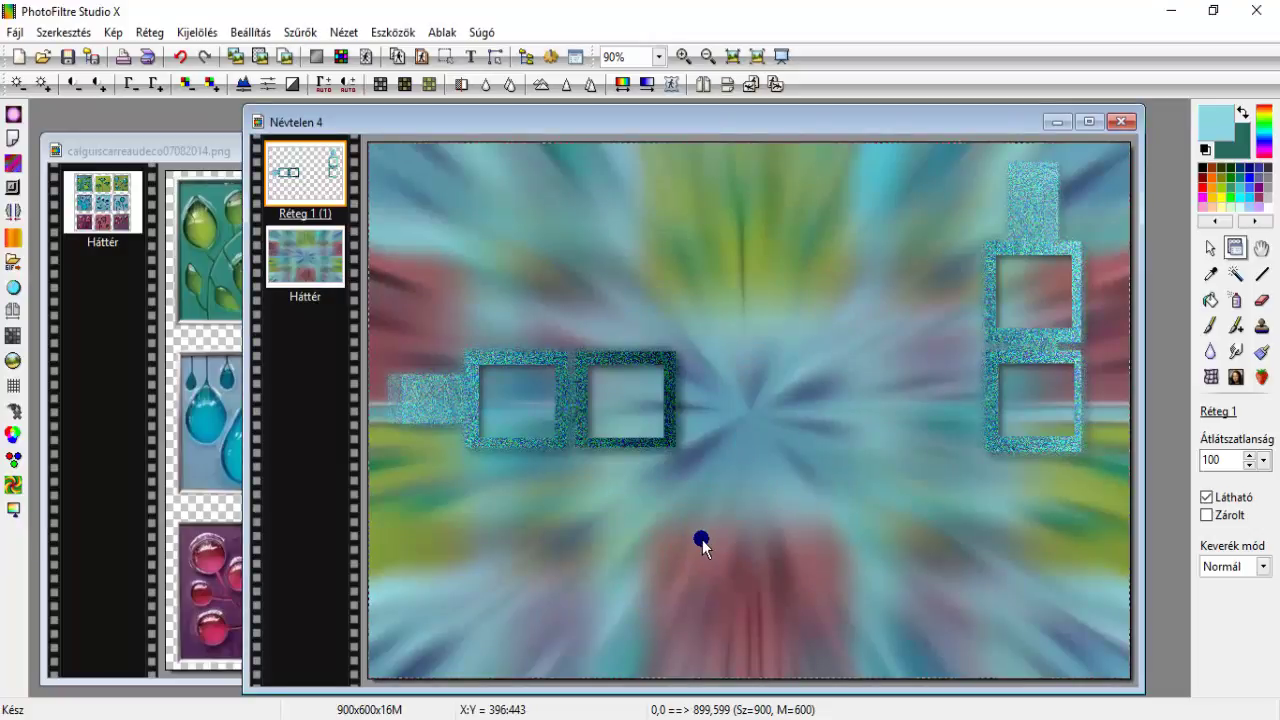
pyautogui.rightClick(297, 170)
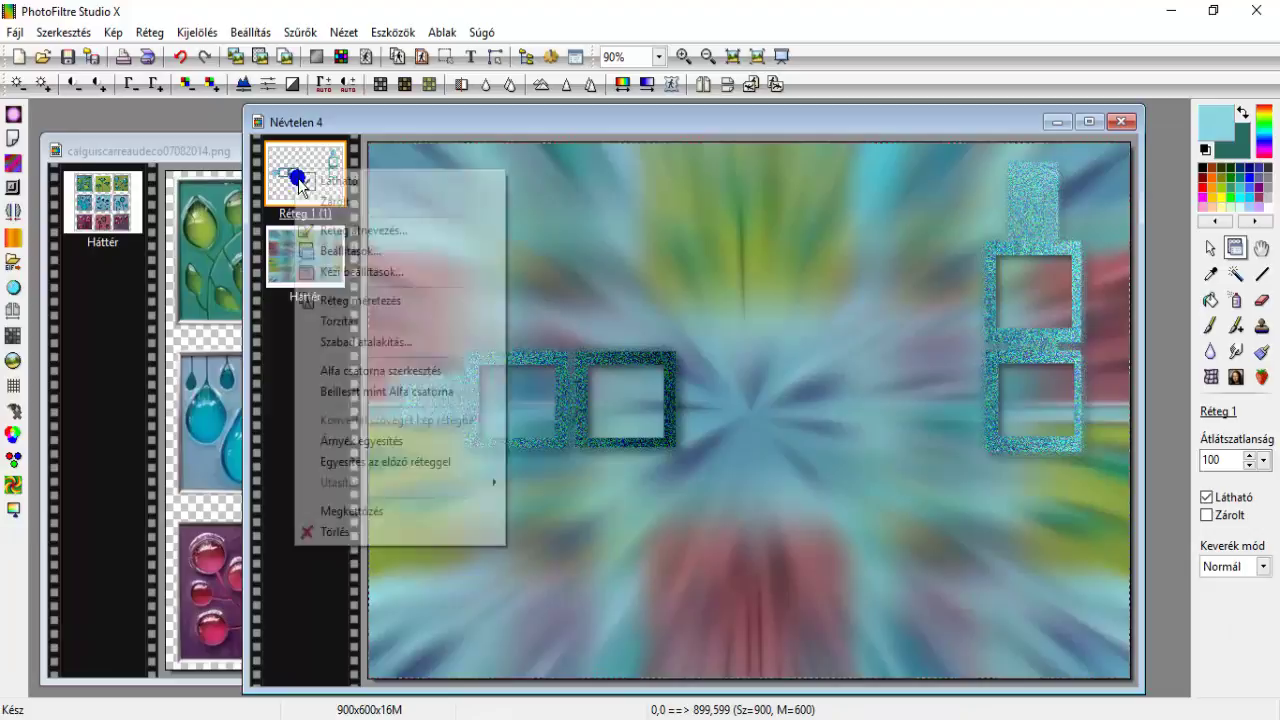
pyautogui.click(380, 443)
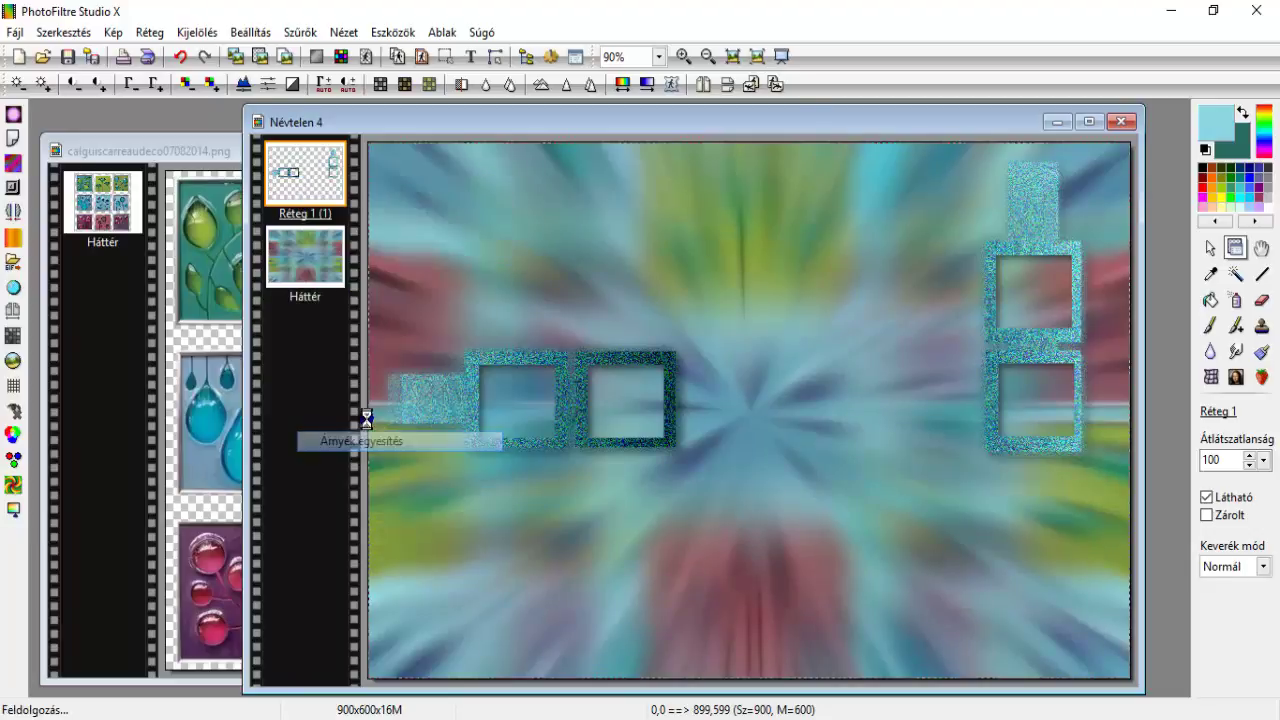
# Add a second shadow to the masked layer with an X offset of -5, 50% opacity and radius 12, and merge it into the layer
pyautogui.rightClick(327, 178)
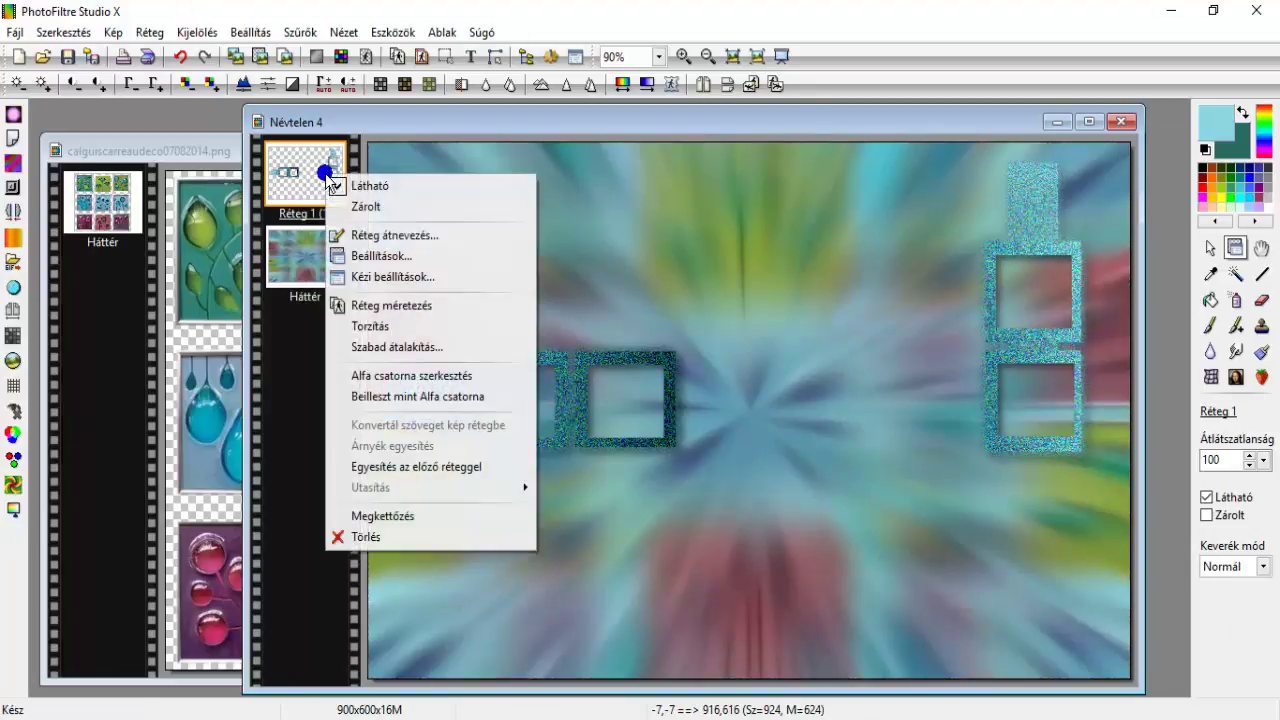
pyautogui.click(360, 252)
pyautogui.click(590, 330)
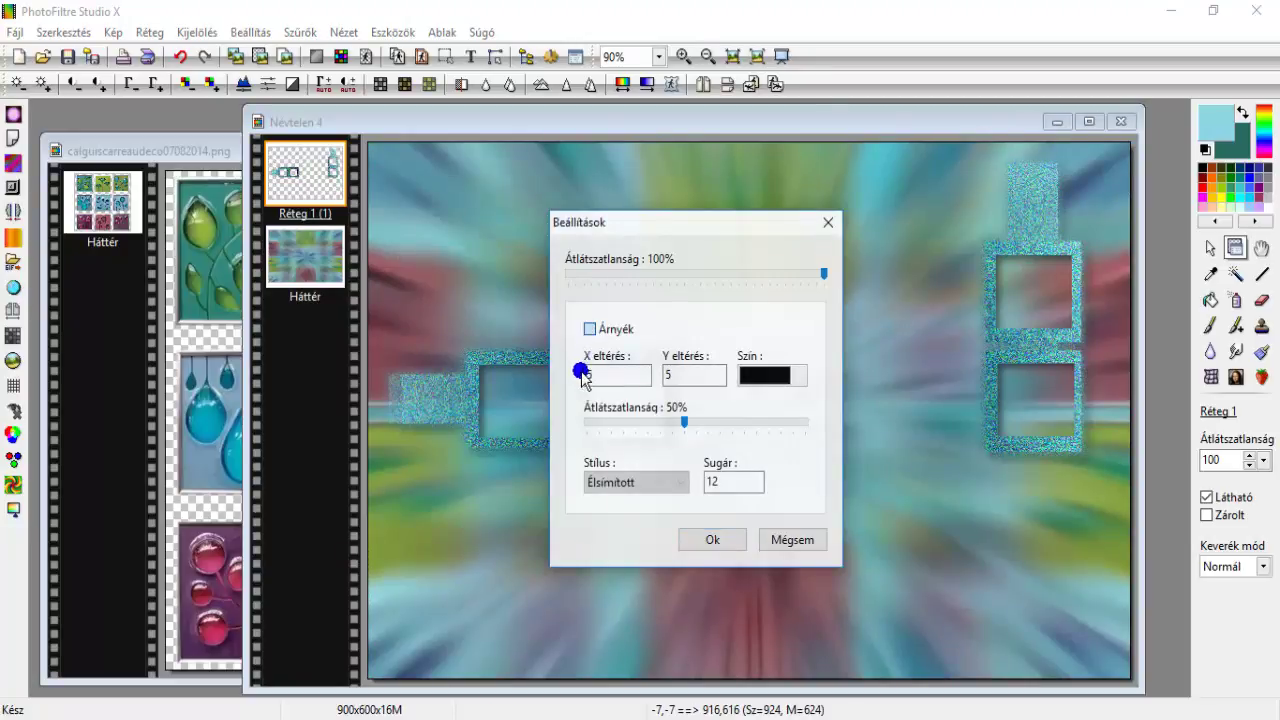
pyautogui.click(587, 375)
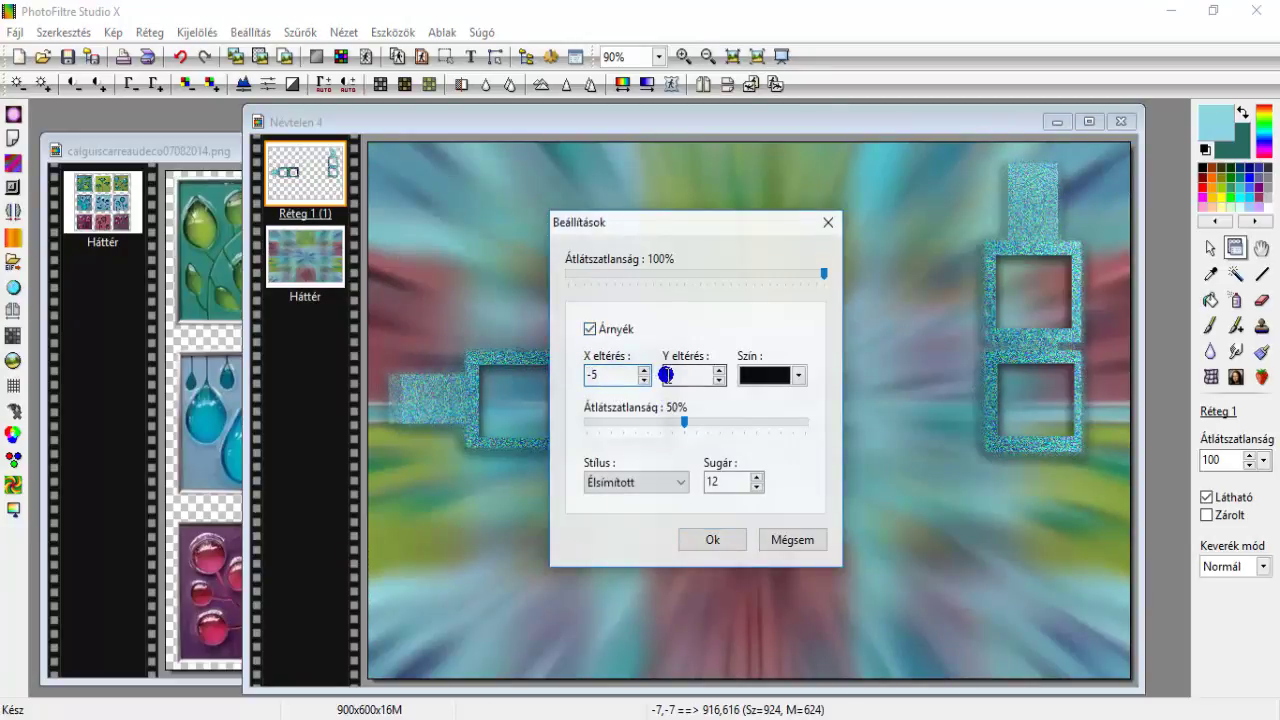
pyautogui.click(711, 539)
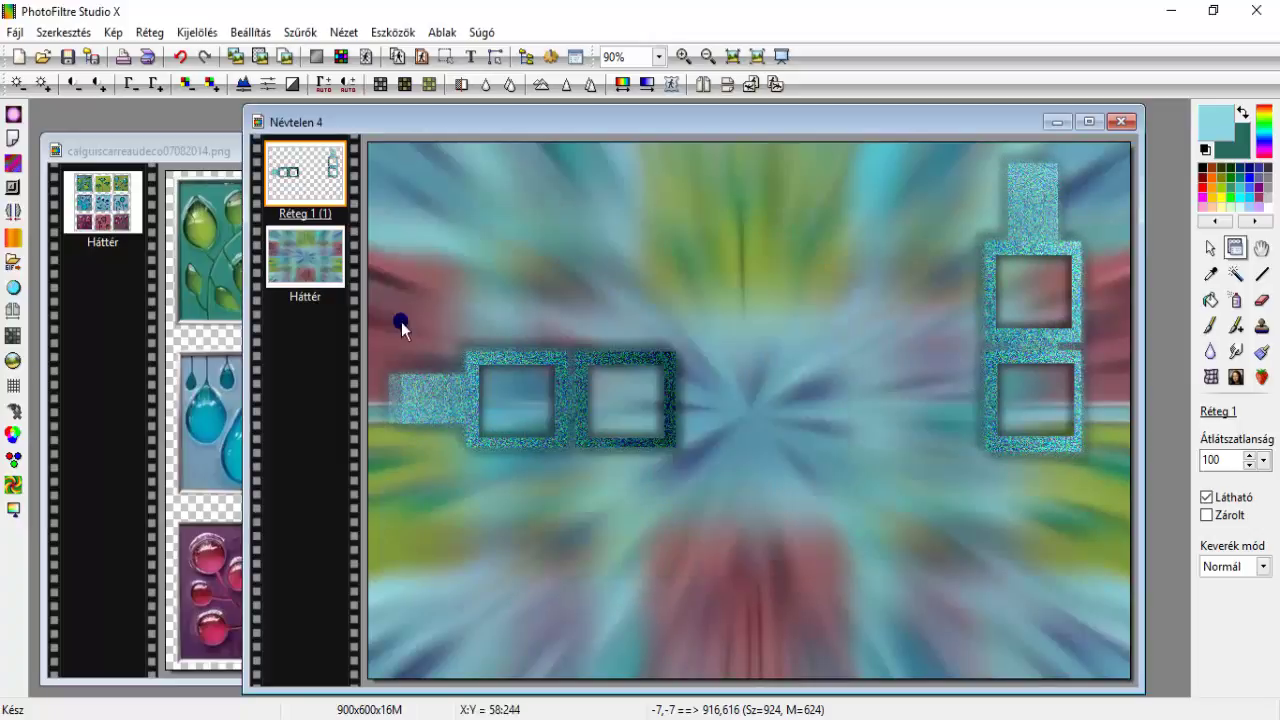
pyautogui.rightClick(313, 172)
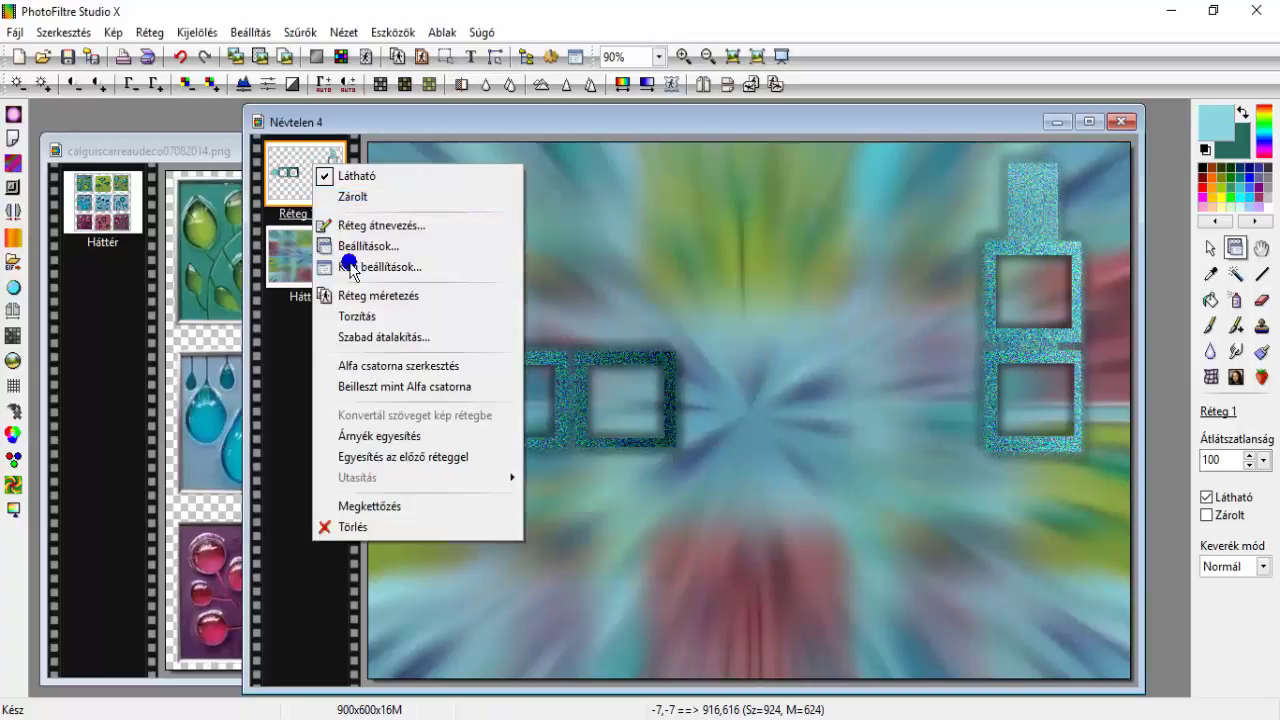
pyautogui.click(425, 436)
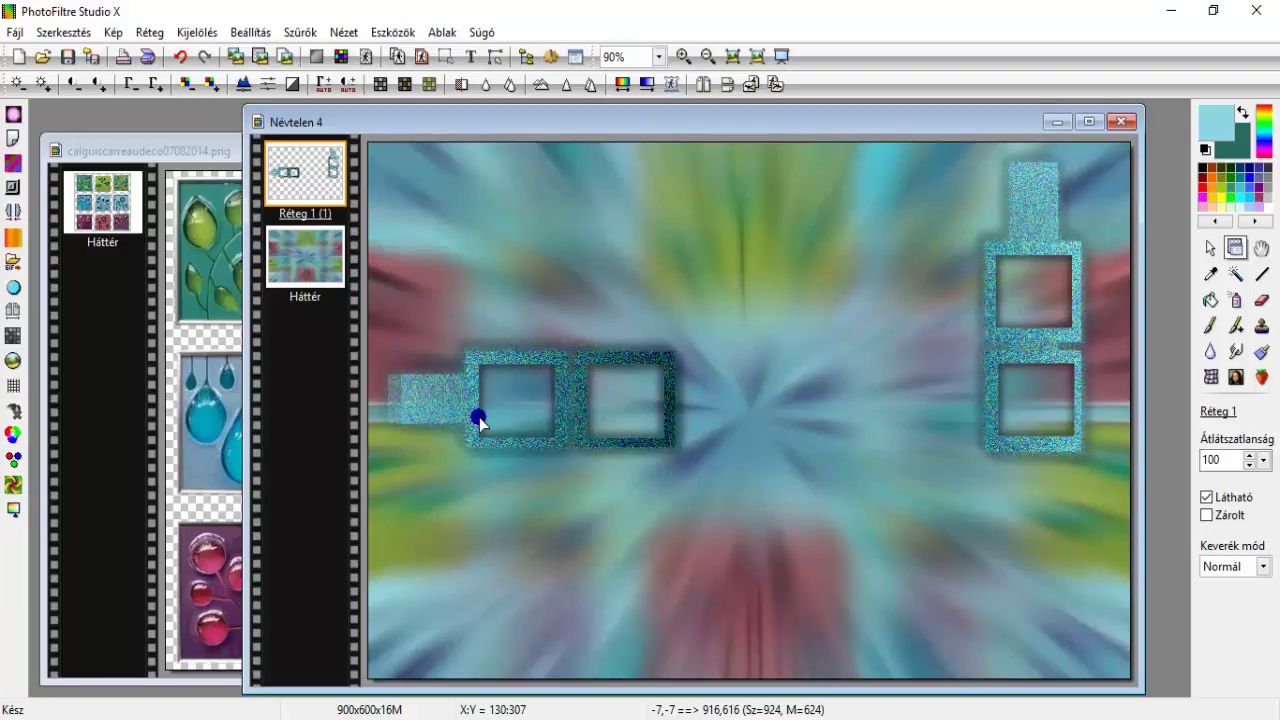
# In calguiscarreaudeco07082014.png, select the green leaf tile with a rectangle of about 157 × 155 pixels and copy it
pyautogui.click(172, 148)
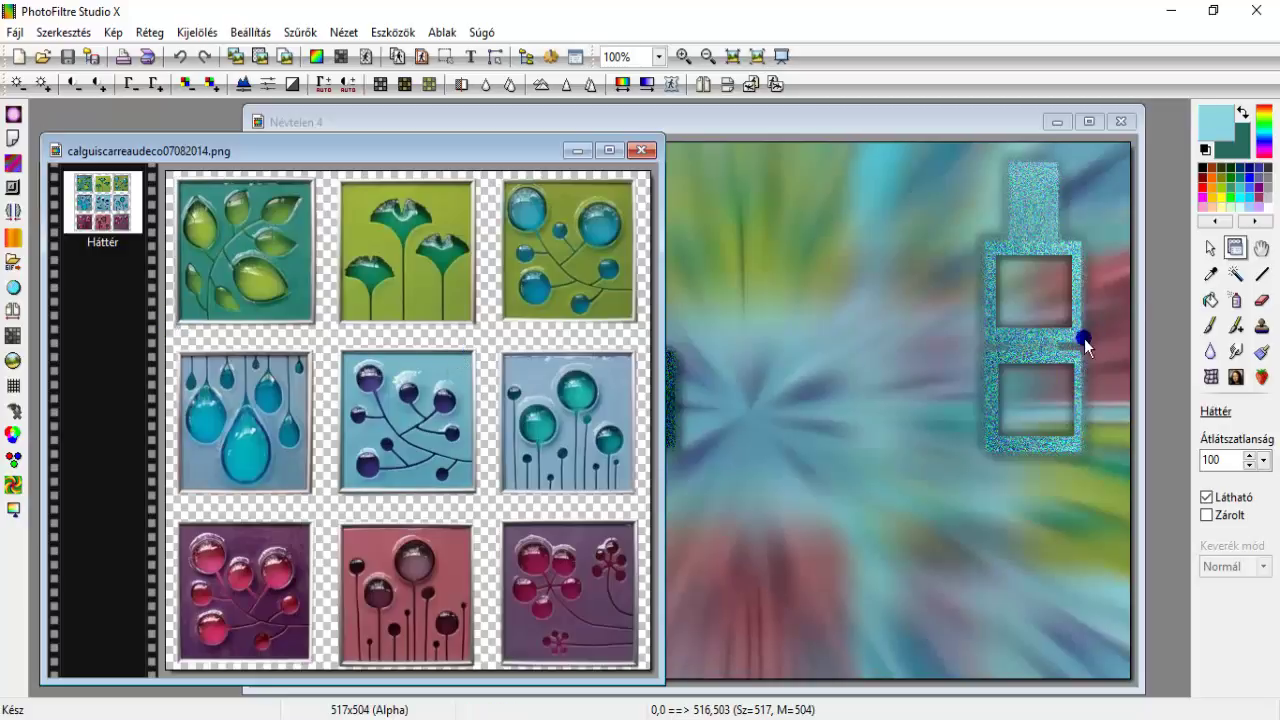
pyautogui.click(1210, 251)
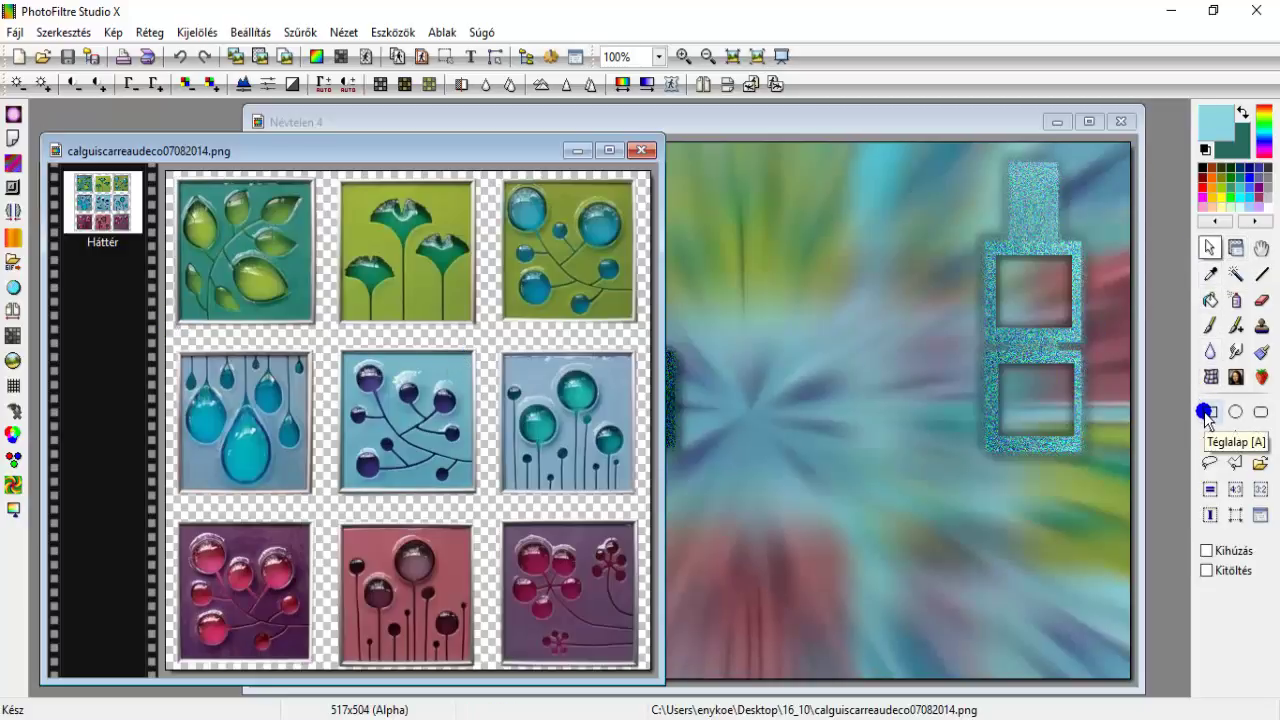
pyautogui.click(172, 177)
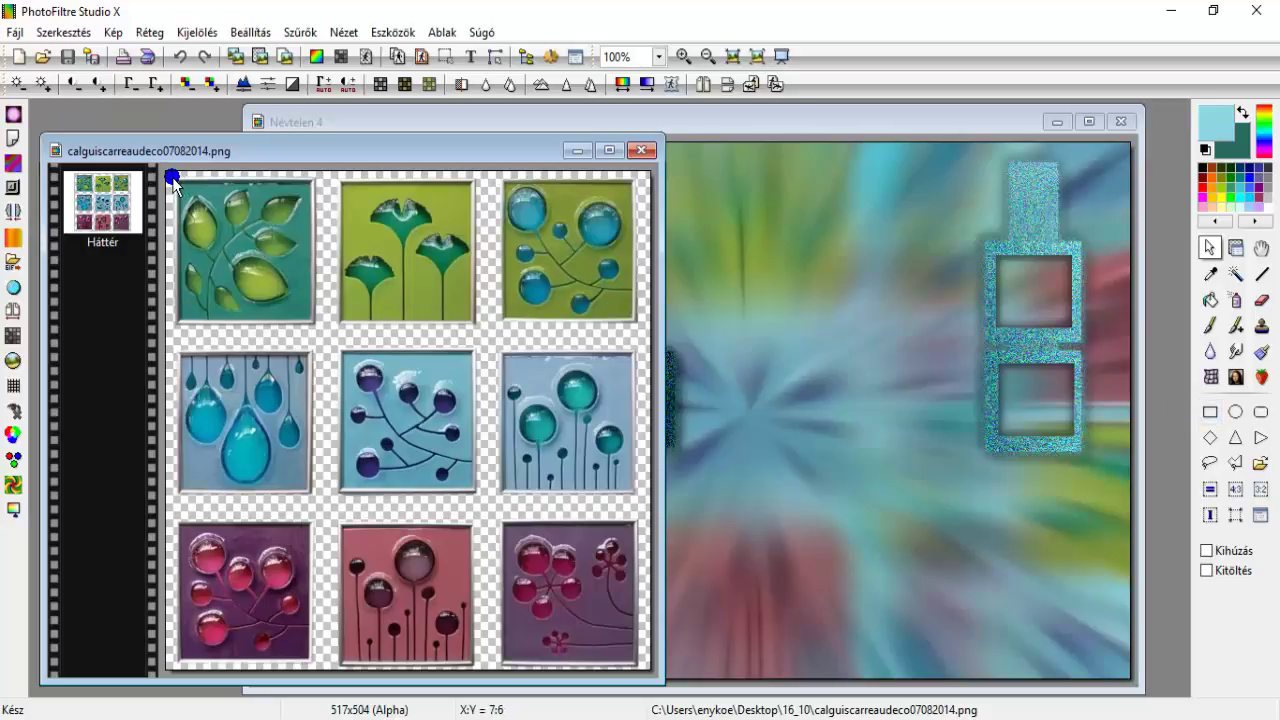
pyautogui.moveTo(172, 177); pyautogui.dragTo(288, 326)
pyautogui.moveTo(321, 285); pyautogui.dragTo(314, 282)
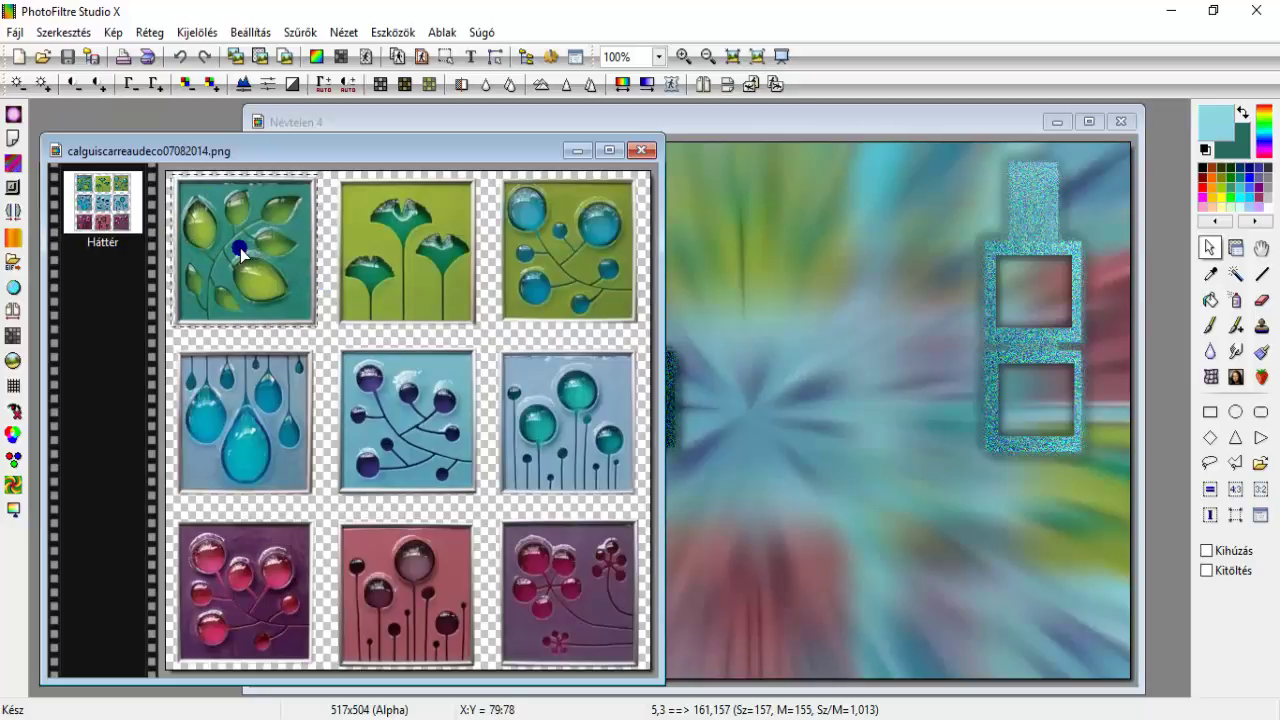
pyautogui.click(235, 56)
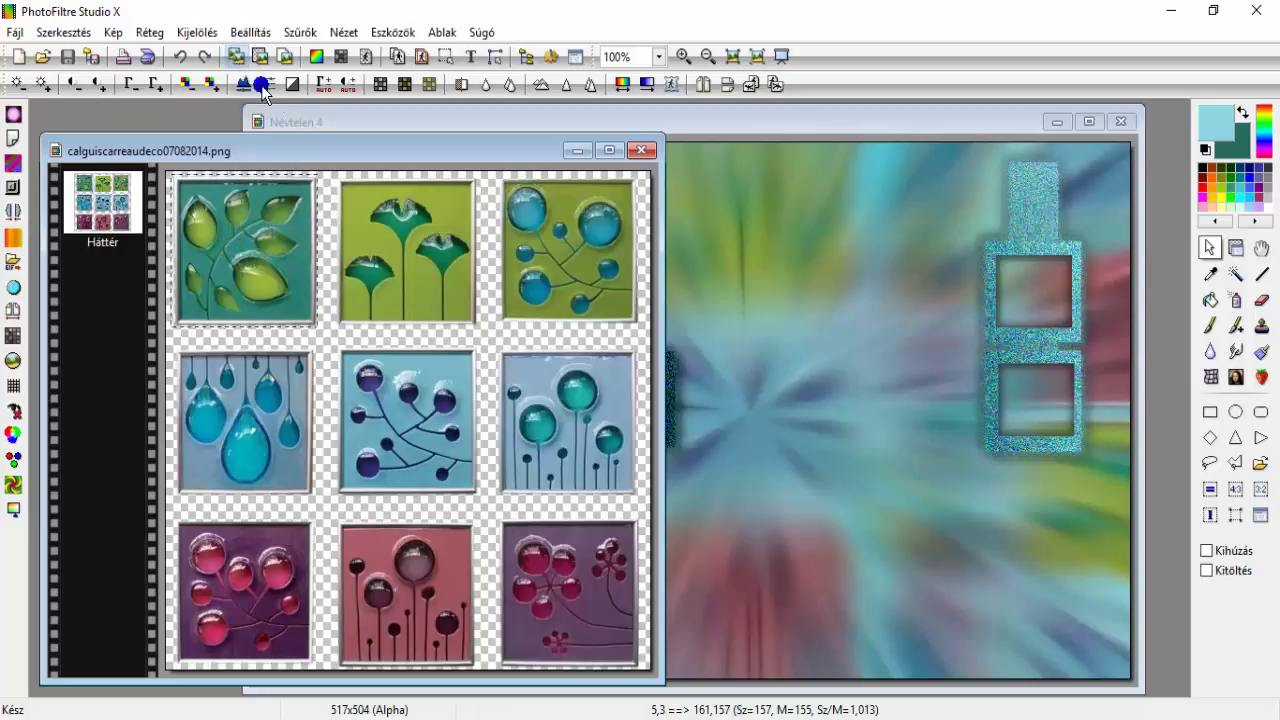
# Paste the copied leaf tile into Névtelen 4 and scale it to 70% with free transform
pyautogui.click(317, 121)
pyautogui.click(259, 56)
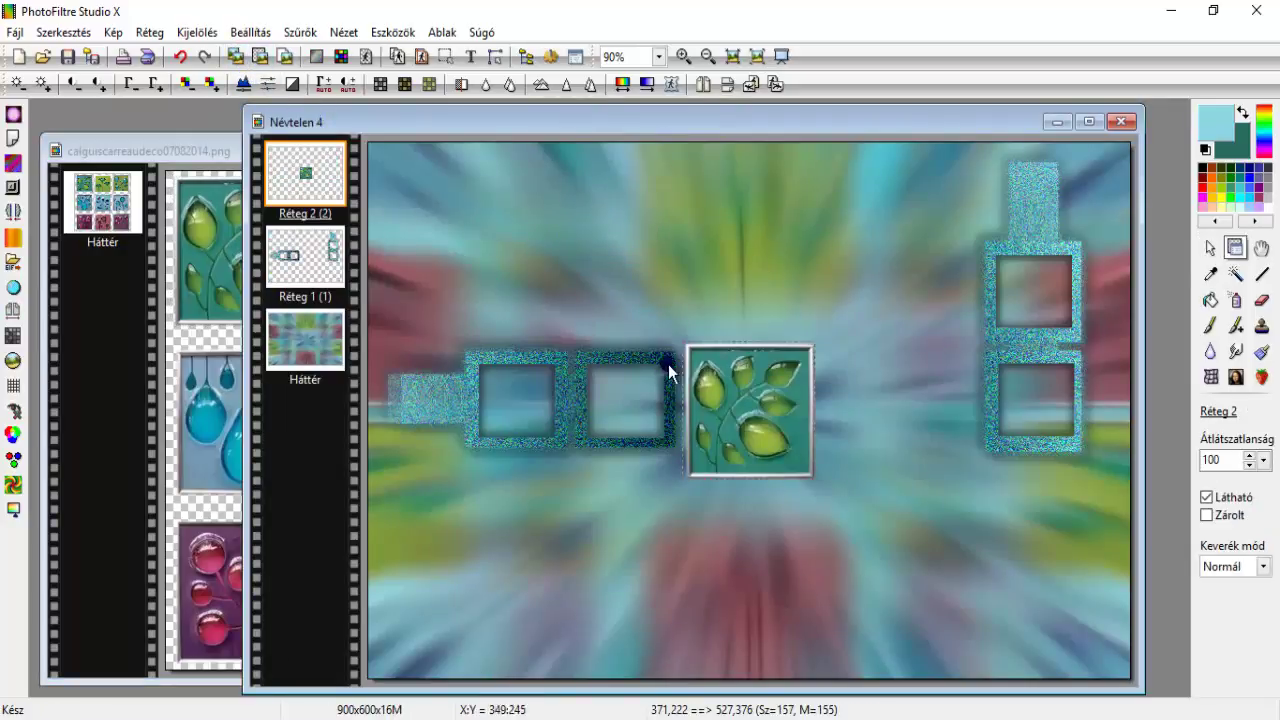
pyautogui.click(703, 378)
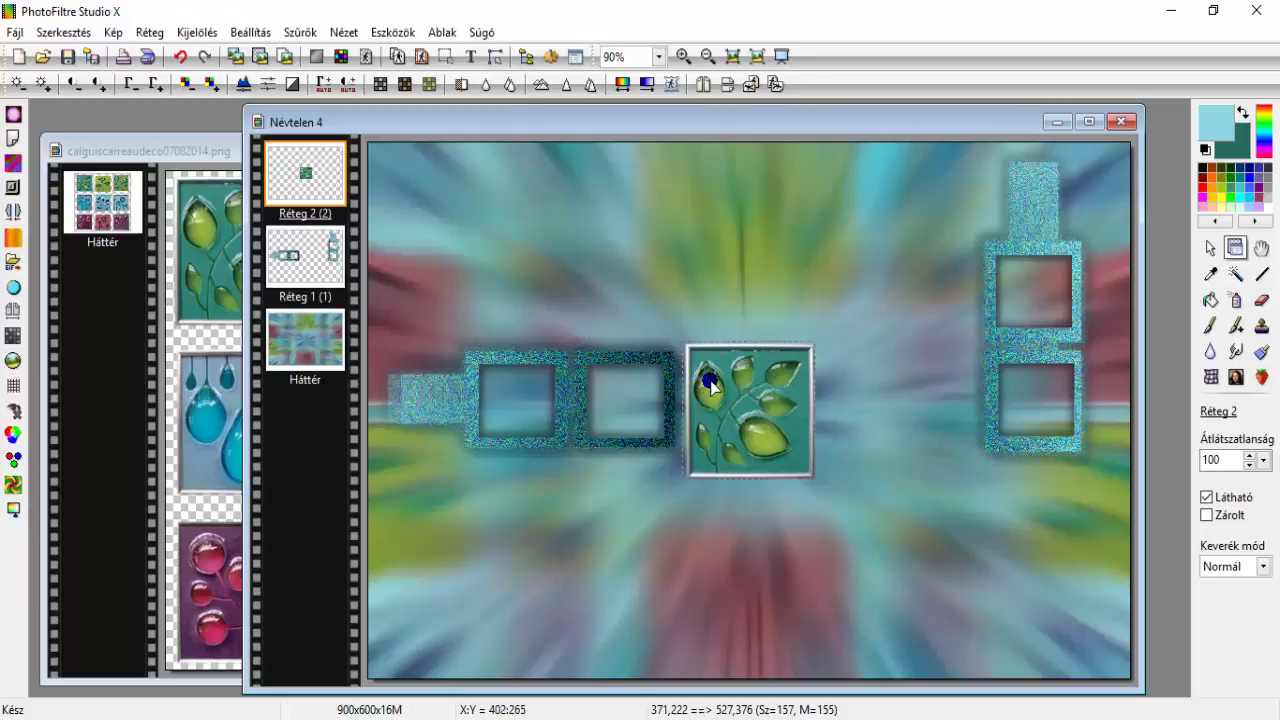
pyautogui.rightClick(722, 398)
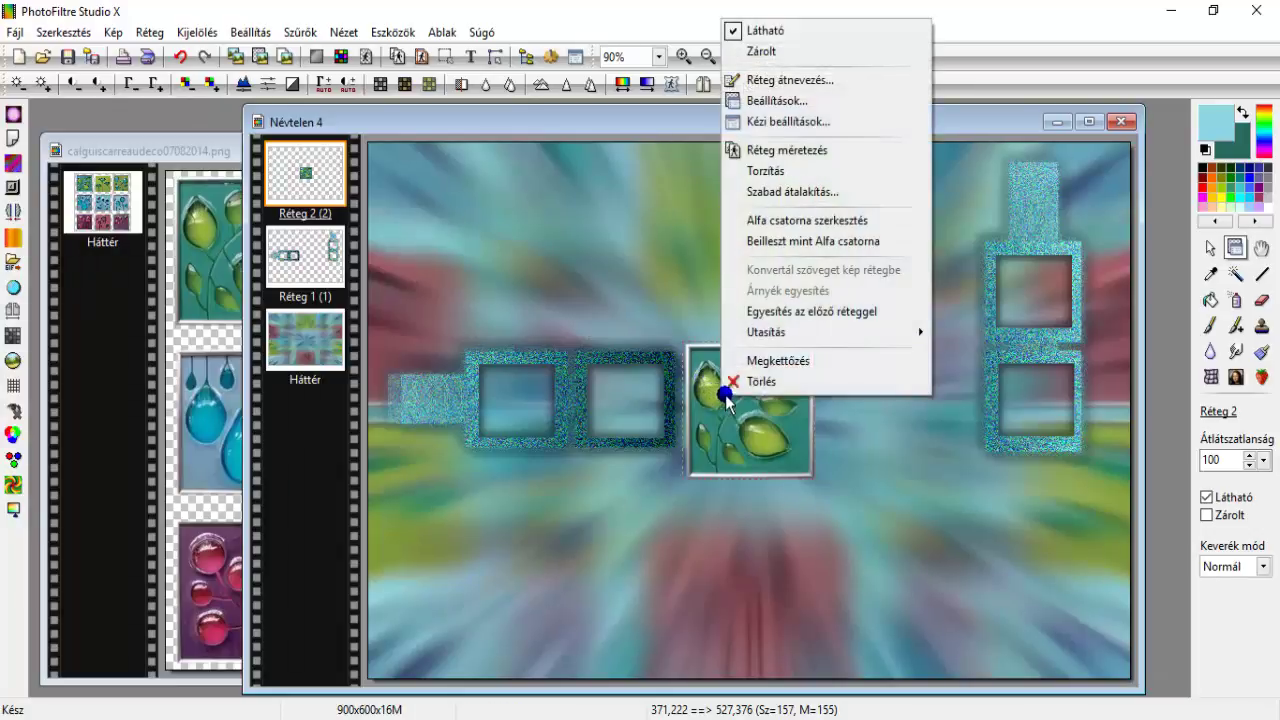
pyautogui.click(843, 192)
pyautogui.click(938, 300)
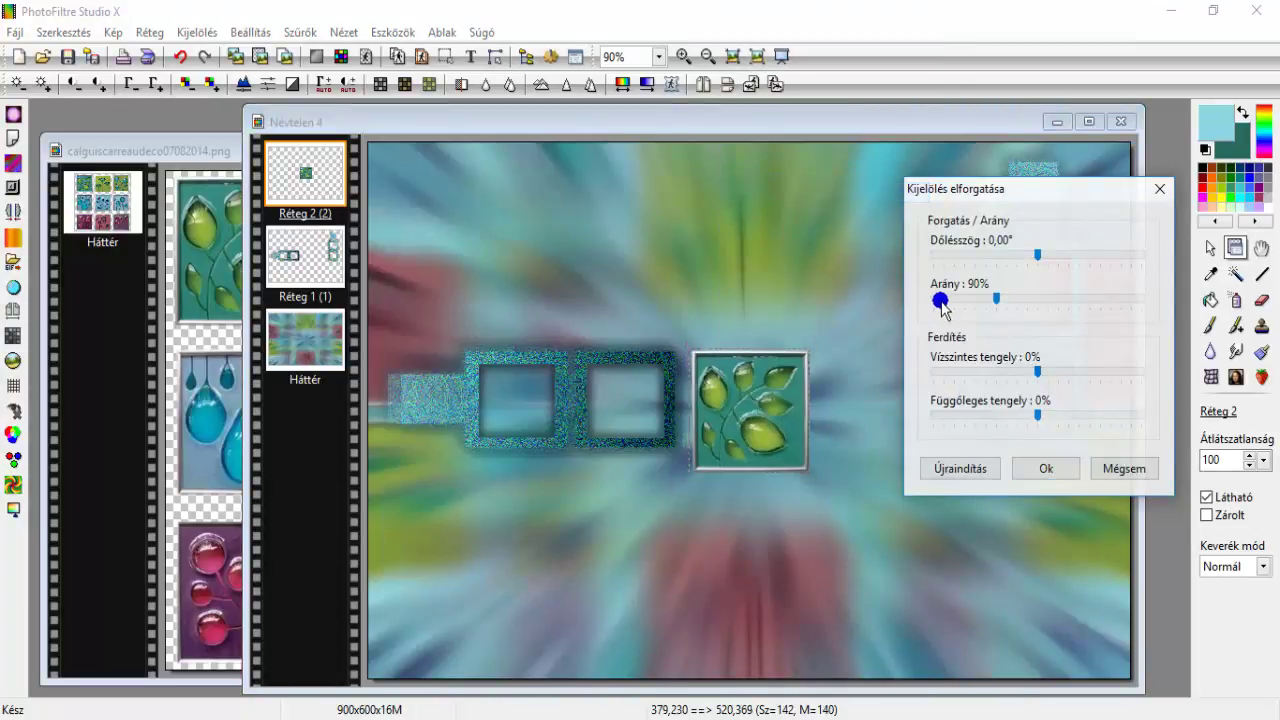
pyautogui.click(940, 301)
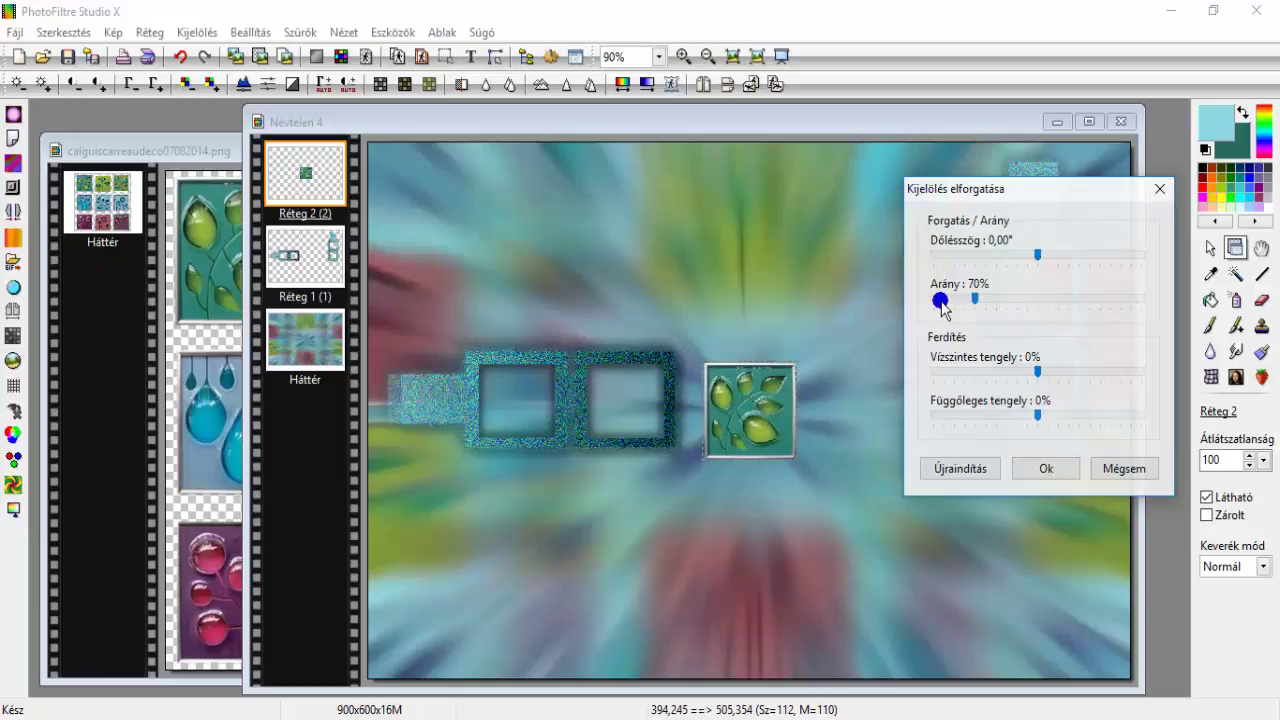
pyautogui.click(1030, 472)
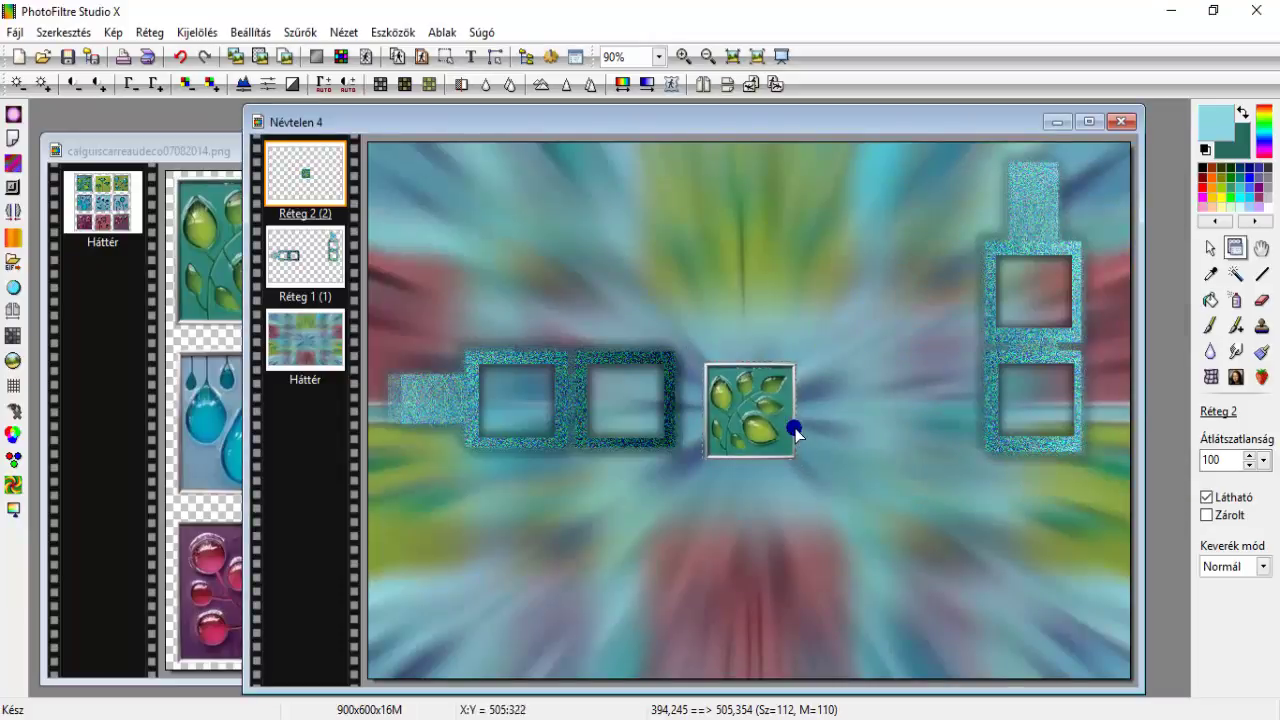
# Fit the leaf tile into the first opening of the horizontal frame, scale it to 90%, and move its layer below the frame layer
pyautogui.moveTo(789, 428); pyautogui.dragTo(557, 421)
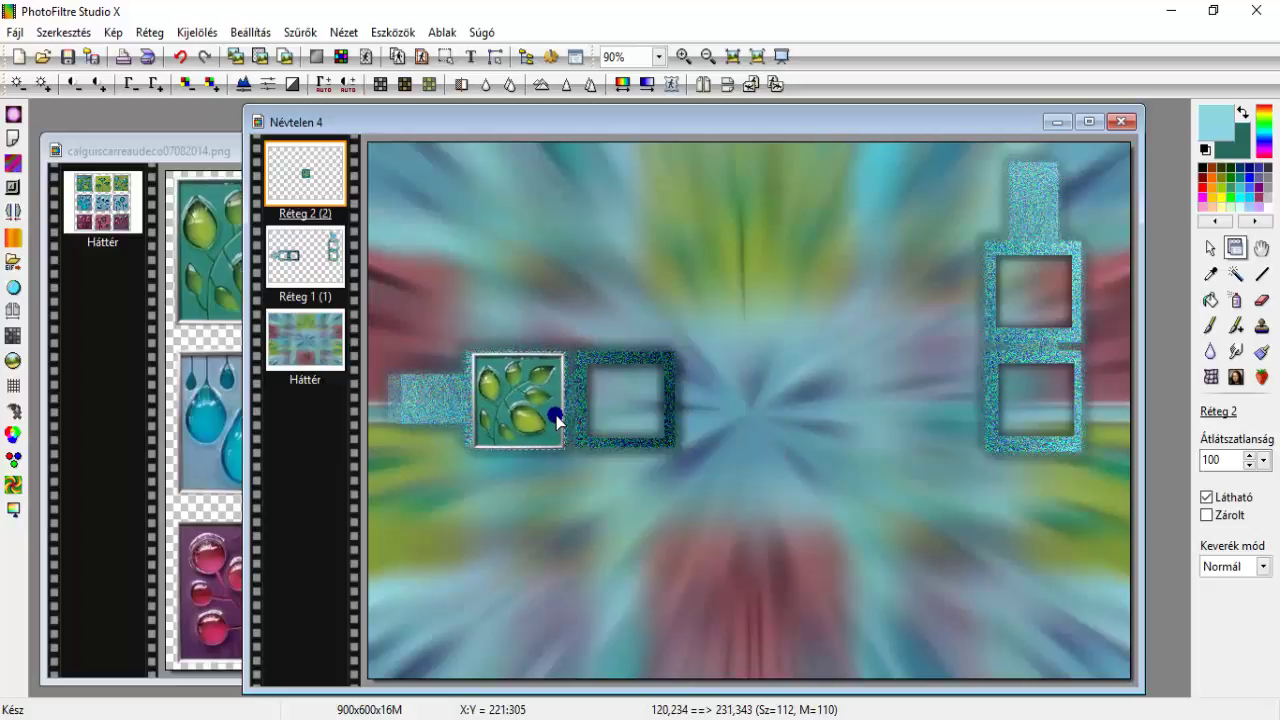
pyautogui.rightClick(557, 420)
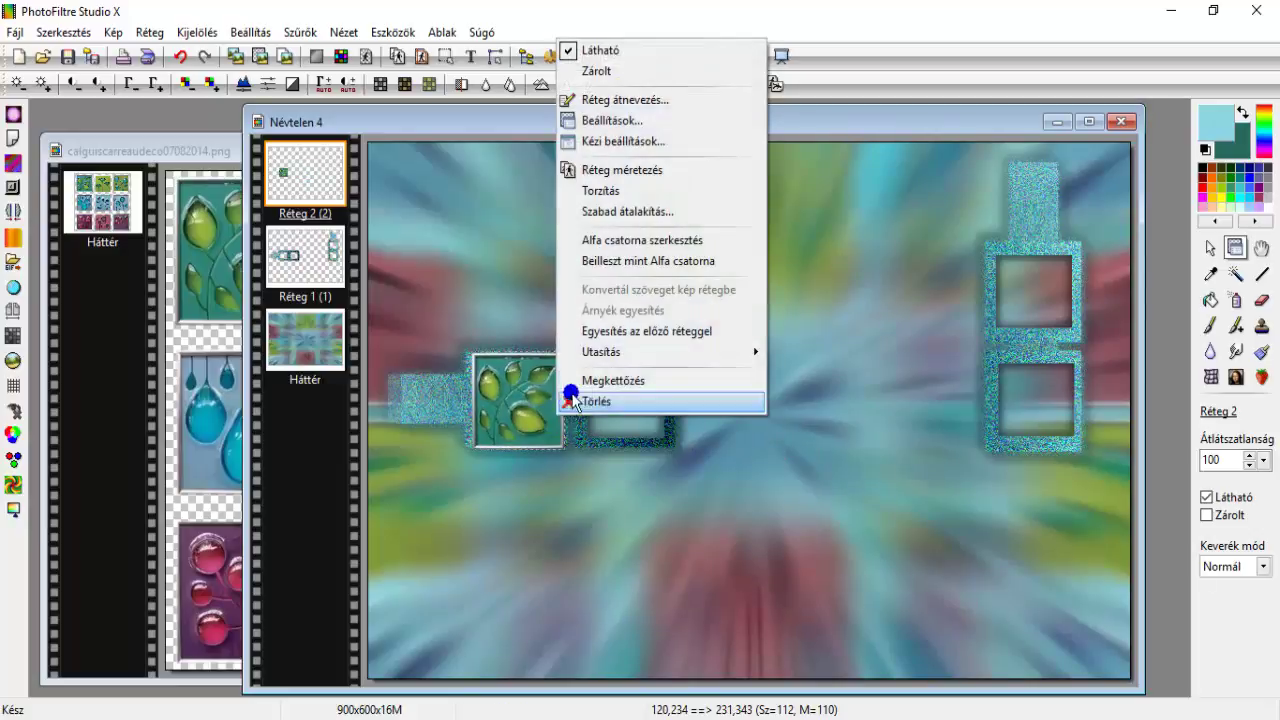
pyautogui.click(631, 211)
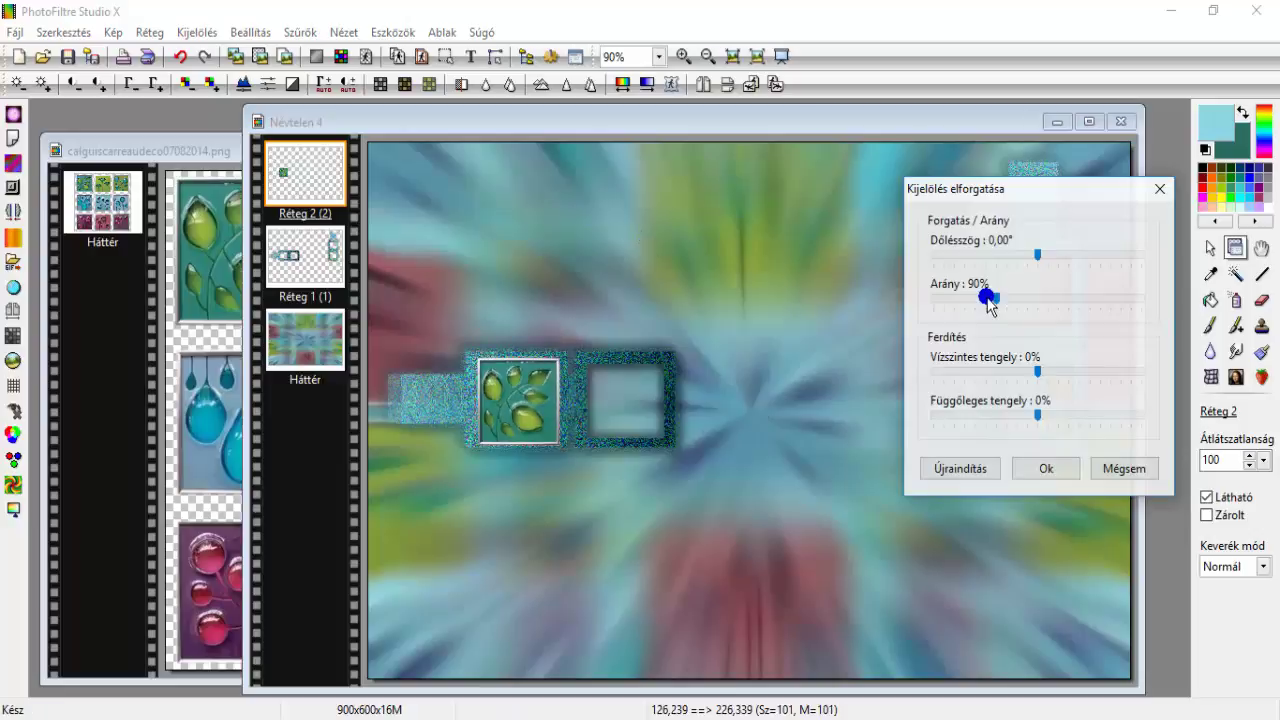
pyautogui.click(1035, 466)
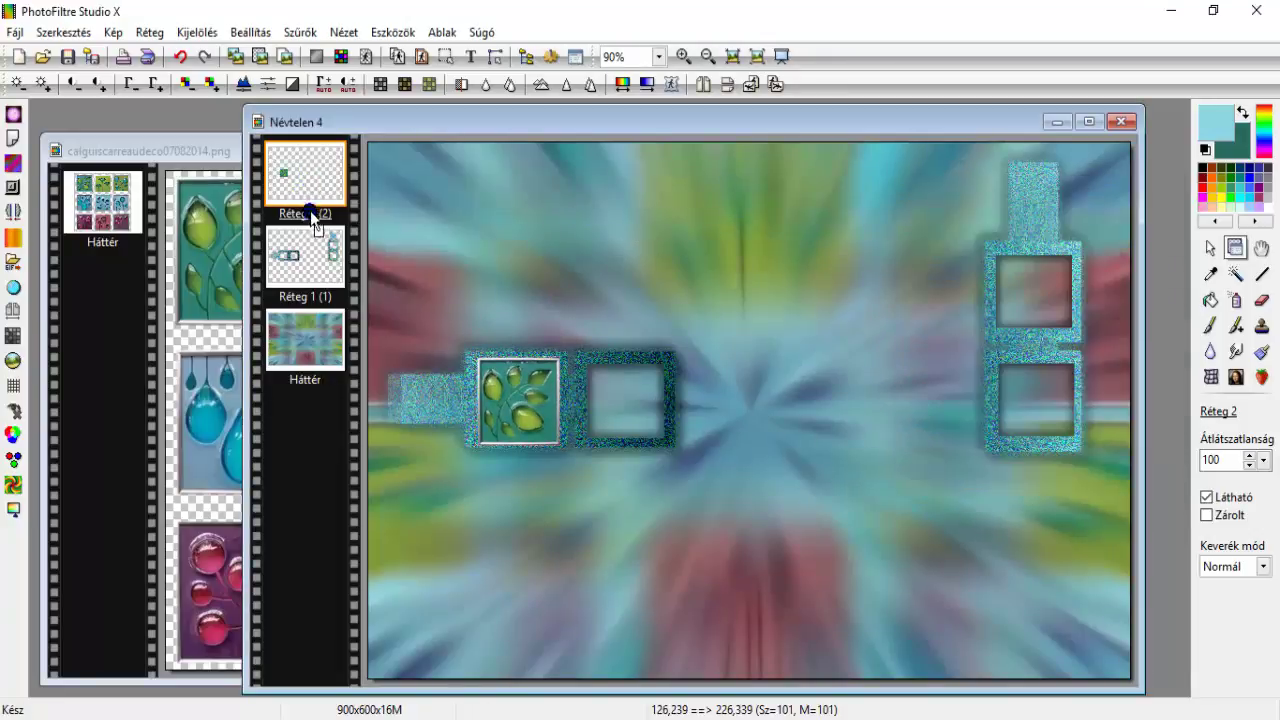
pyautogui.moveTo(313, 220); pyautogui.dragTo(300, 252)
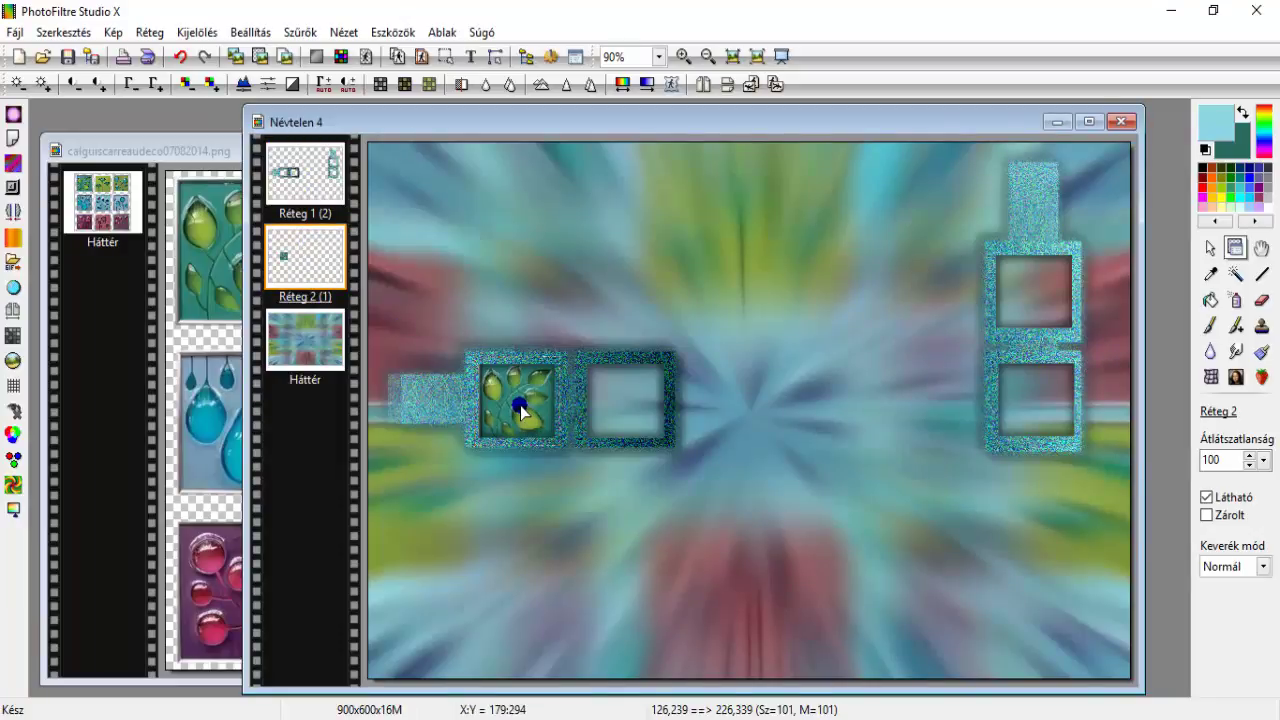
# In calguiscarreaudeco07082014.png, move and tighten the selection around the purple flower tile in the bottom row to about 151 × 149 pixels and copy it
pyautogui.click(169, 135)
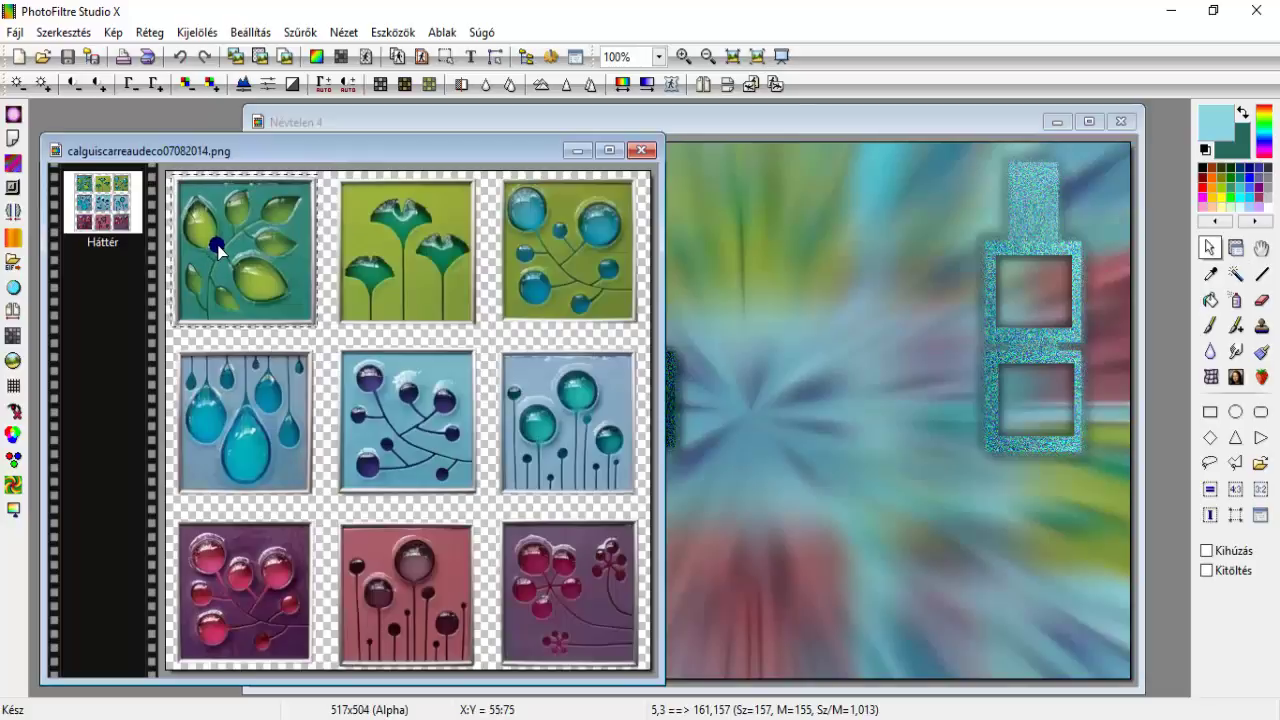
pyautogui.moveTo(217, 247); pyautogui.dragTo(545, 591)
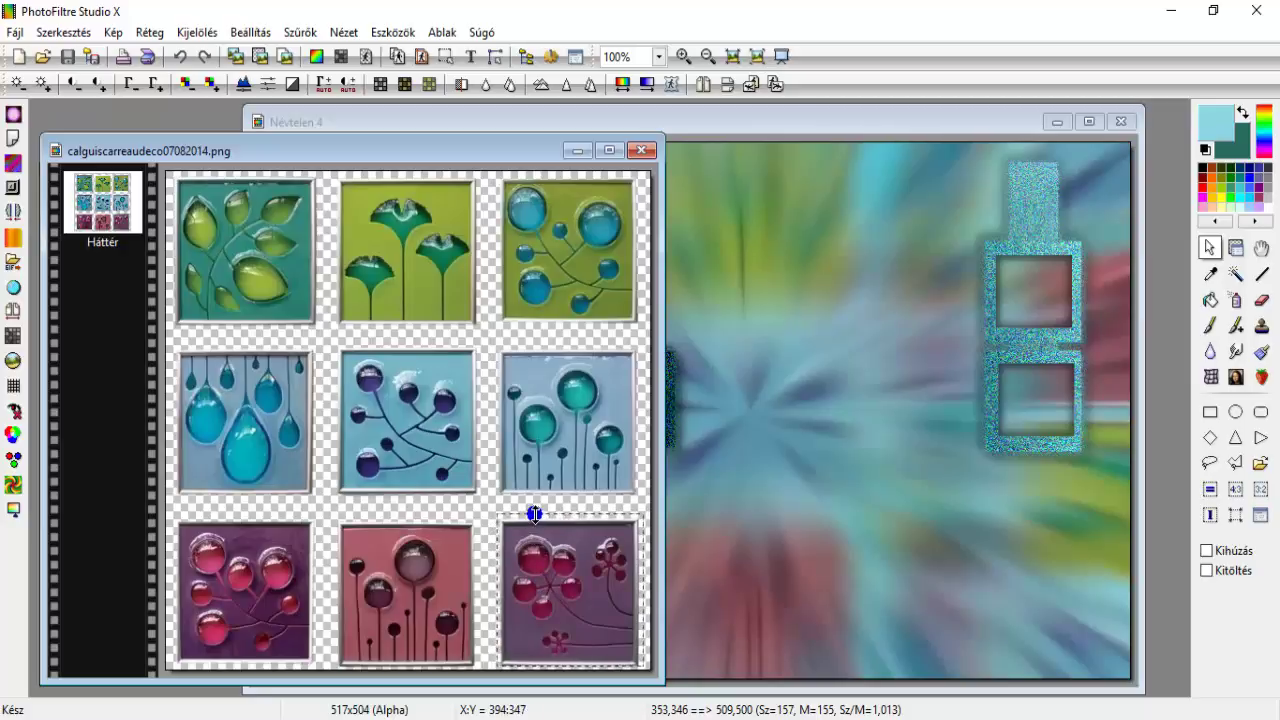
pyautogui.moveTo(534, 515); pyautogui.dragTo(535, 519)
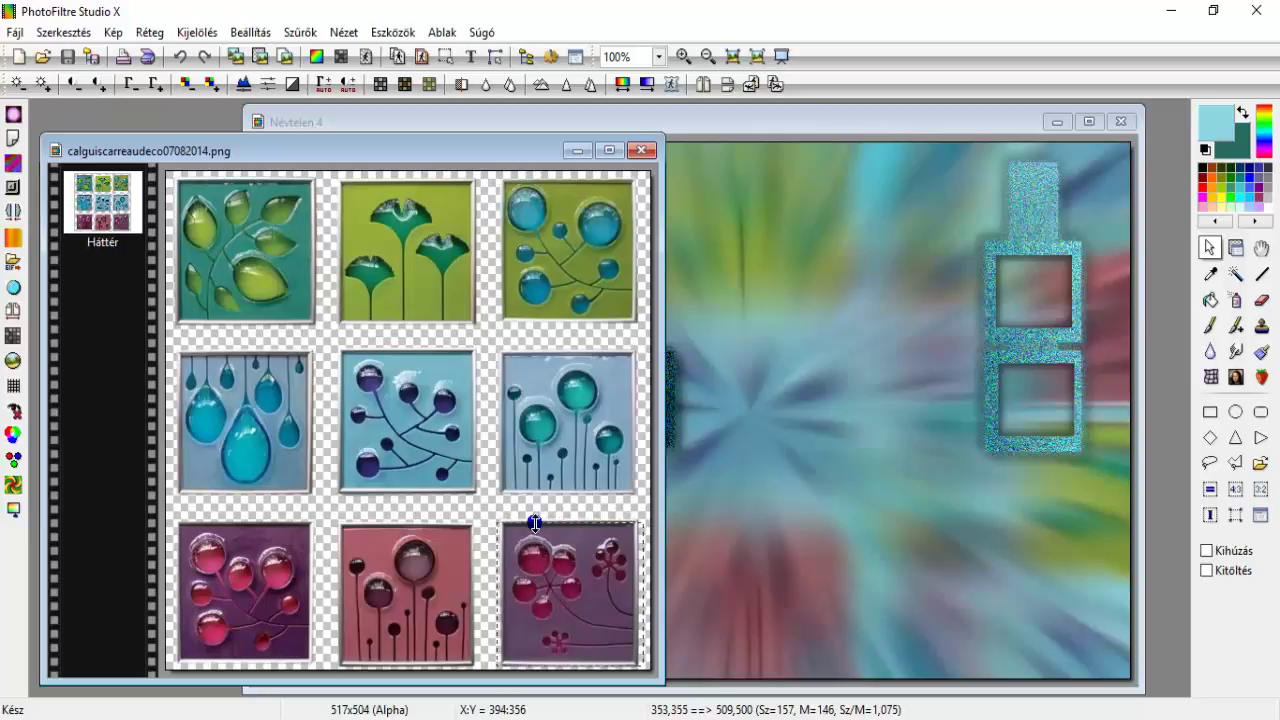
pyautogui.moveTo(640, 592); pyautogui.dragTo(639, 590)
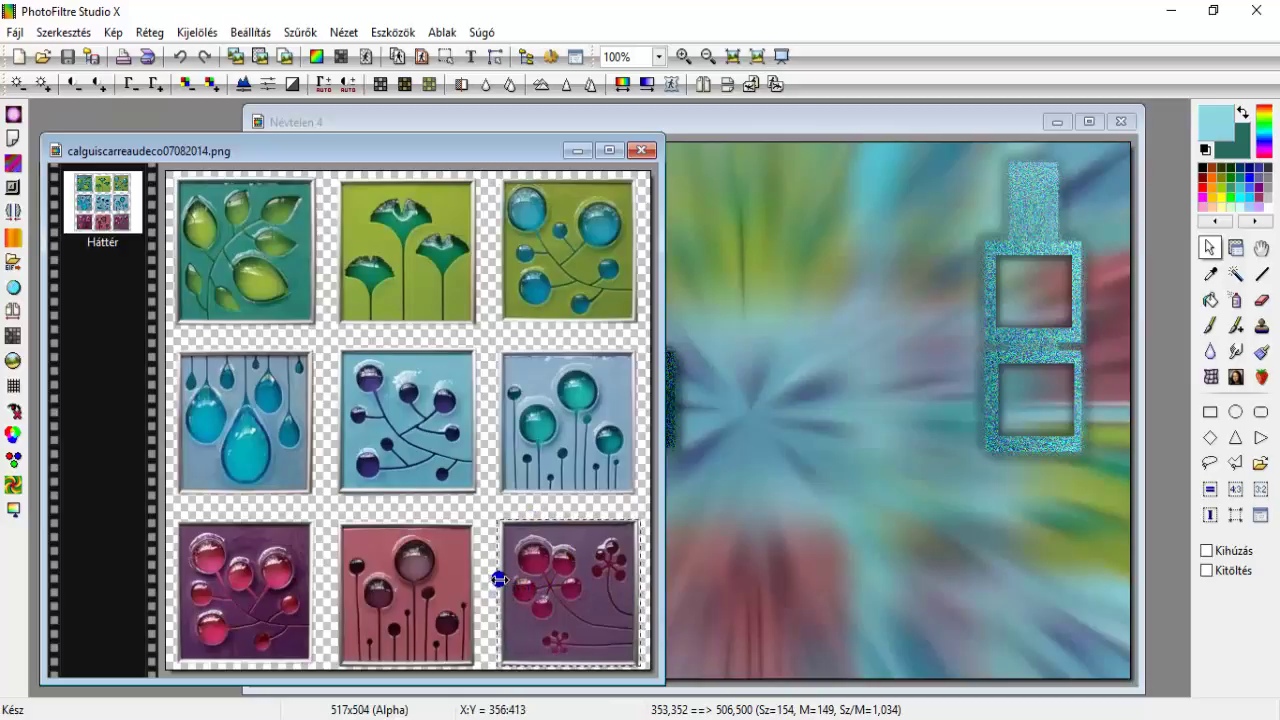
pyautogui.moveTo(498, 579); pyautogui.dragTo(501, 579)
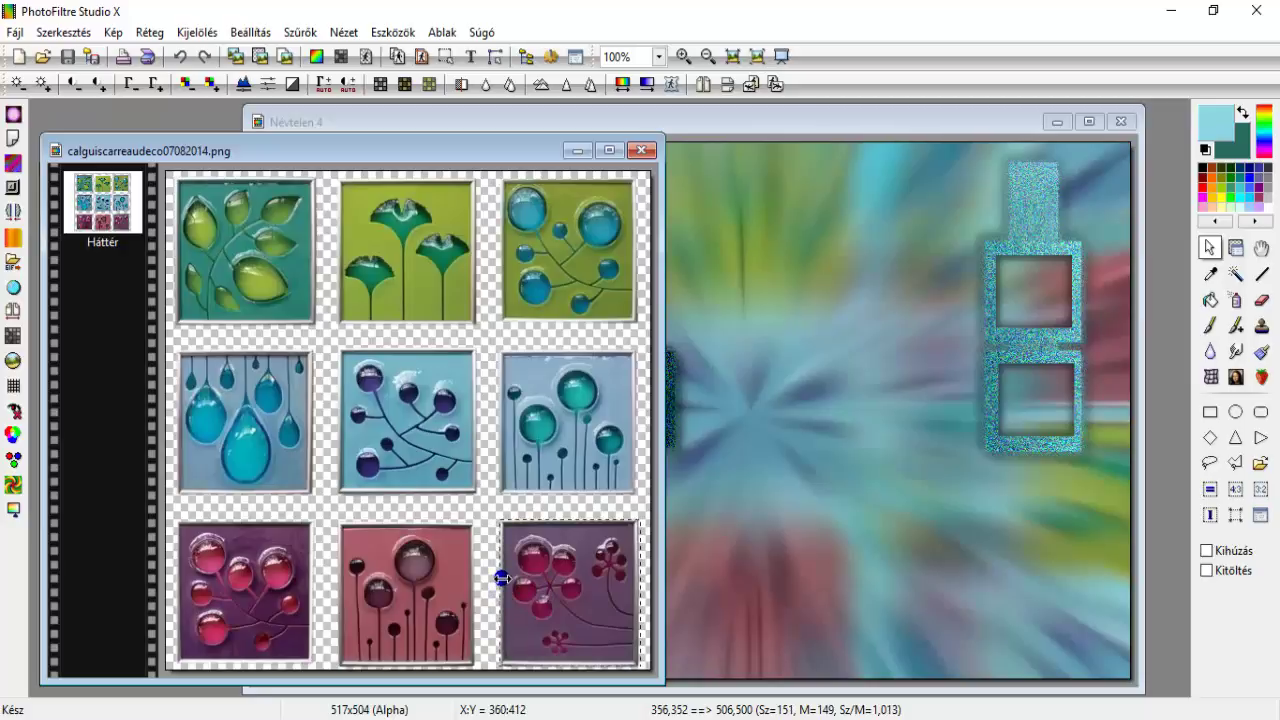
pyautogui.click(235, 54)
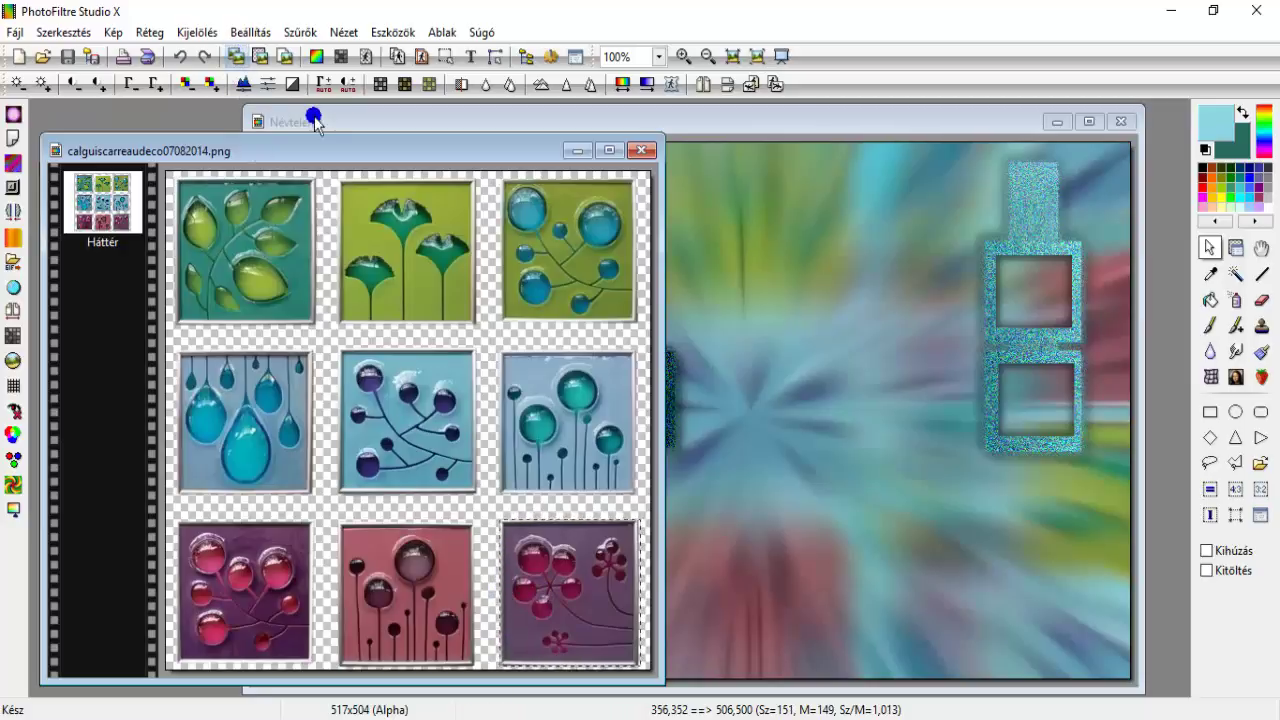
# Paste the purple flower tile into Névtelen 4 and scale it to 70% with free transform
pyautogui.click(314, 119)
pyautogui.hotkey('ctrl', 'v')
pyautogui.click(261, 57)
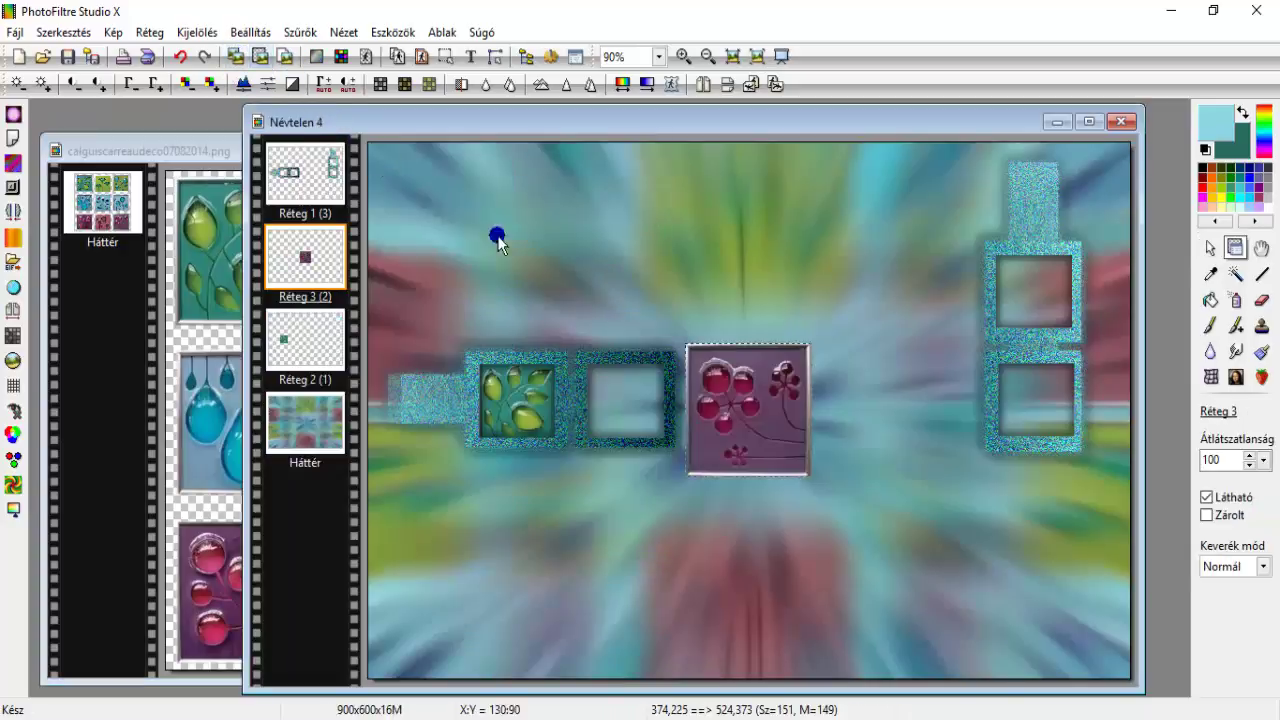
pyautogui.rightClick(728, 399)
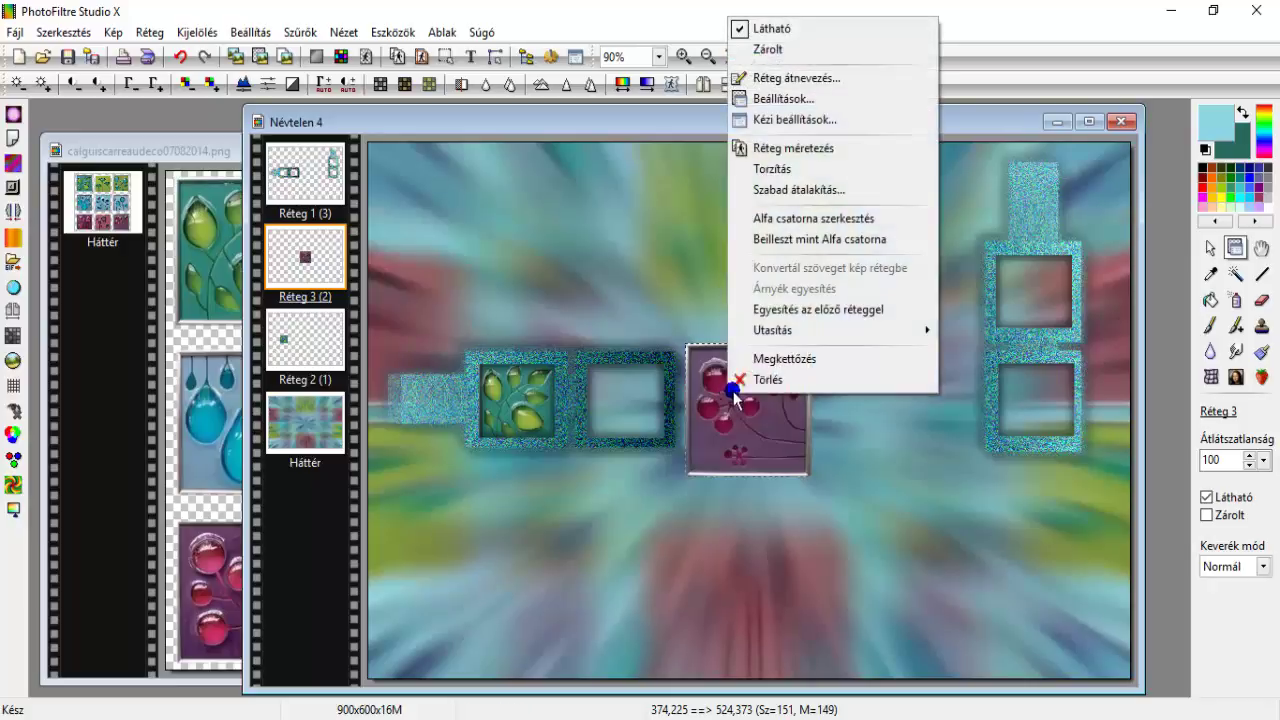
pyautogui.click(822, 191)
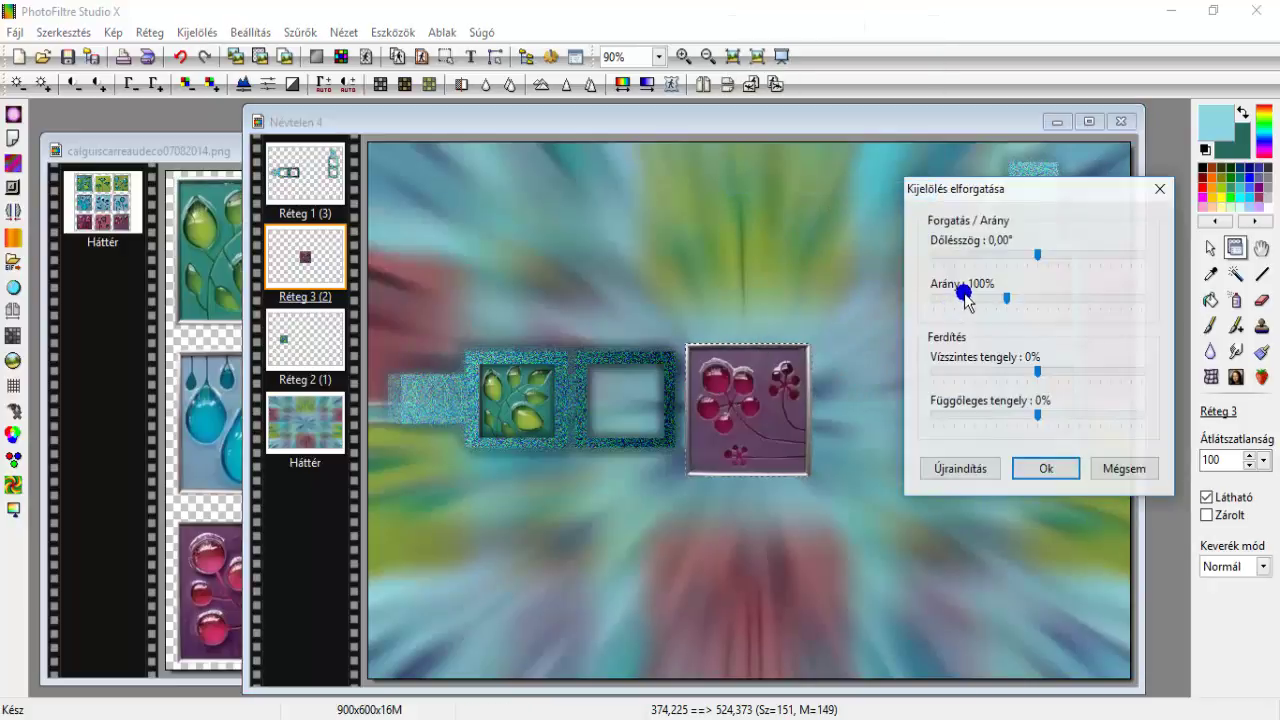
pyautogui.click(964, 299)
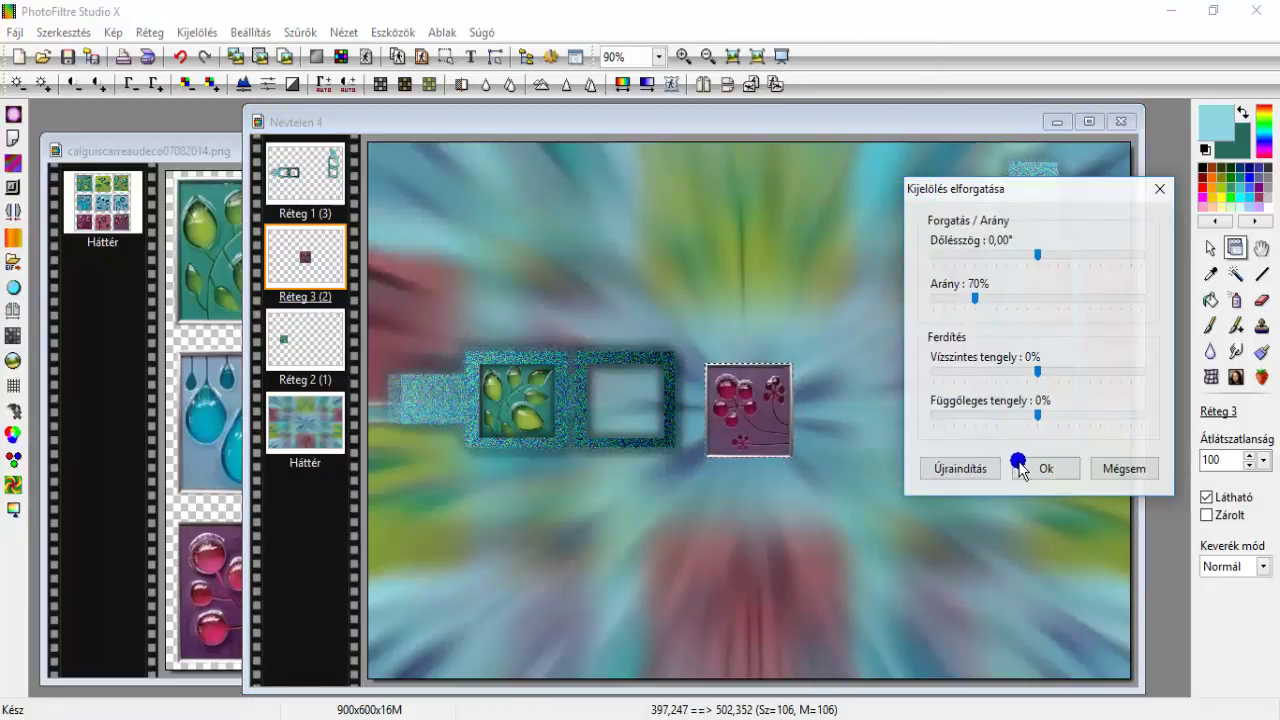
pyautogui.click(1036, 470)
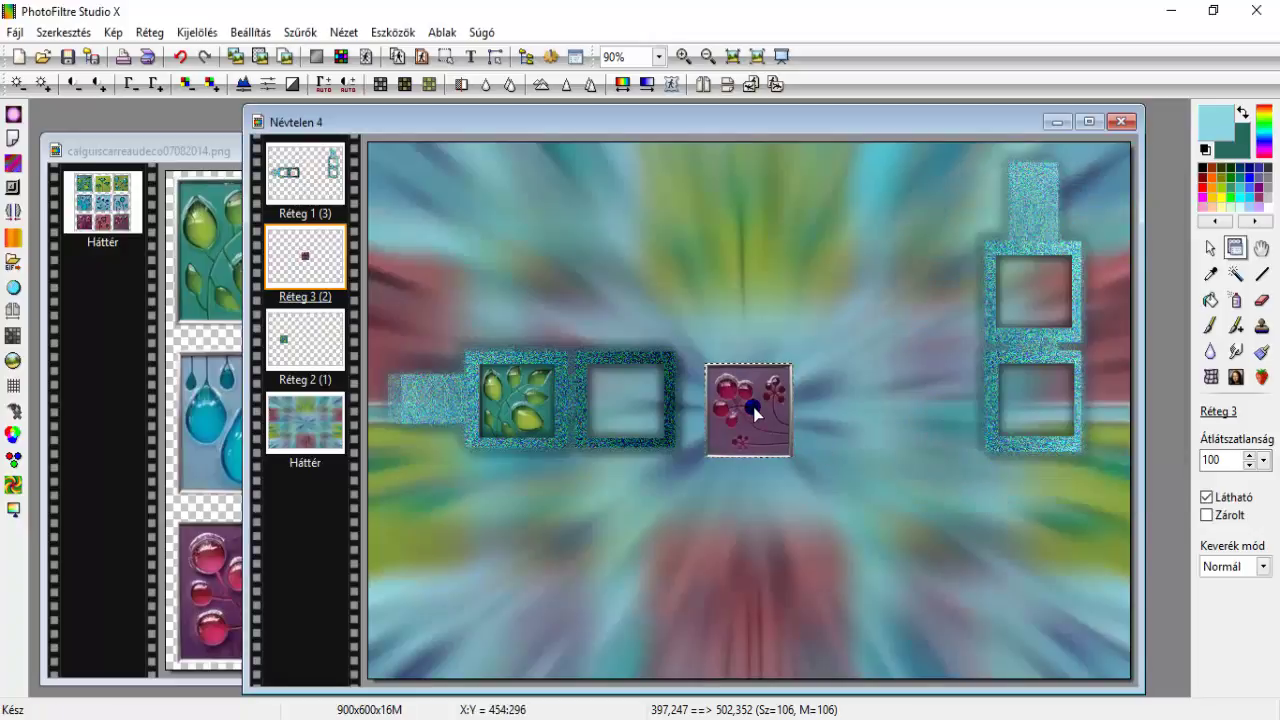
# Move the purple tile into the second opening of the horizontal frame and merge it with the leaf tile layer below
pyautogui.moveTo(753, 407); pyautogui.dragTo(631, 402)
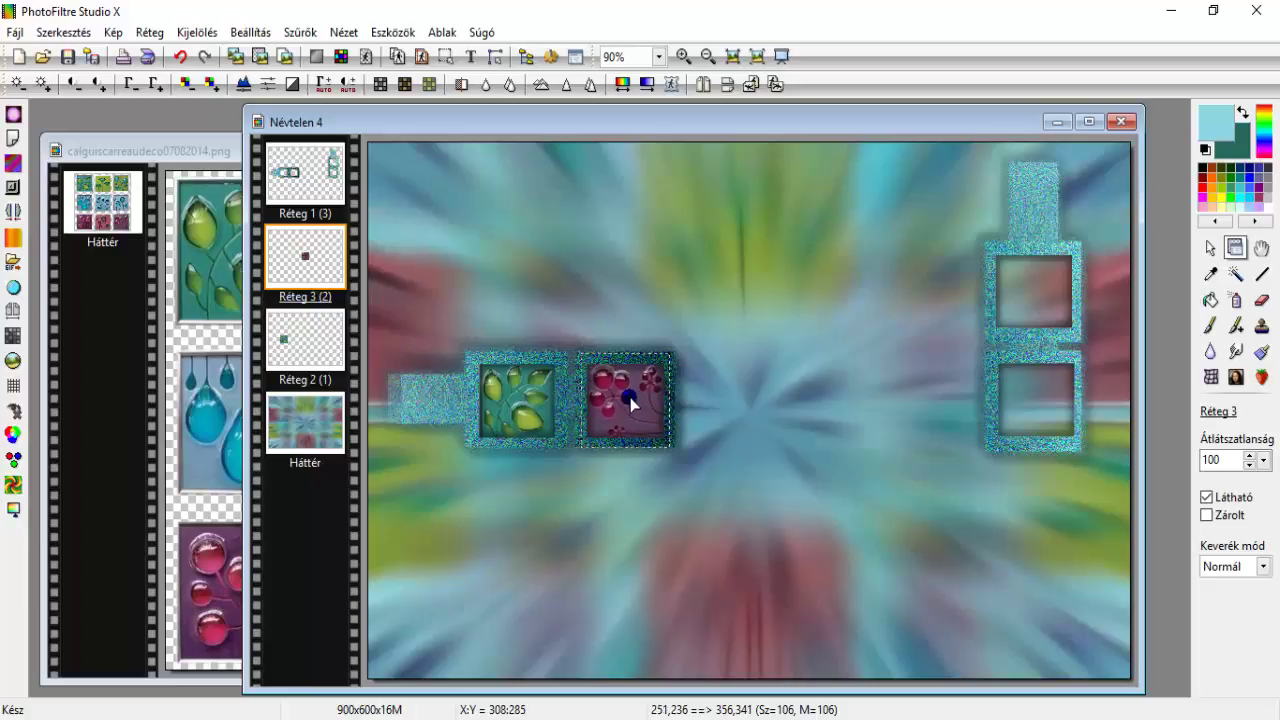
pyautogui.rightClick(279, 248)
pyautogui.click(357, 535)
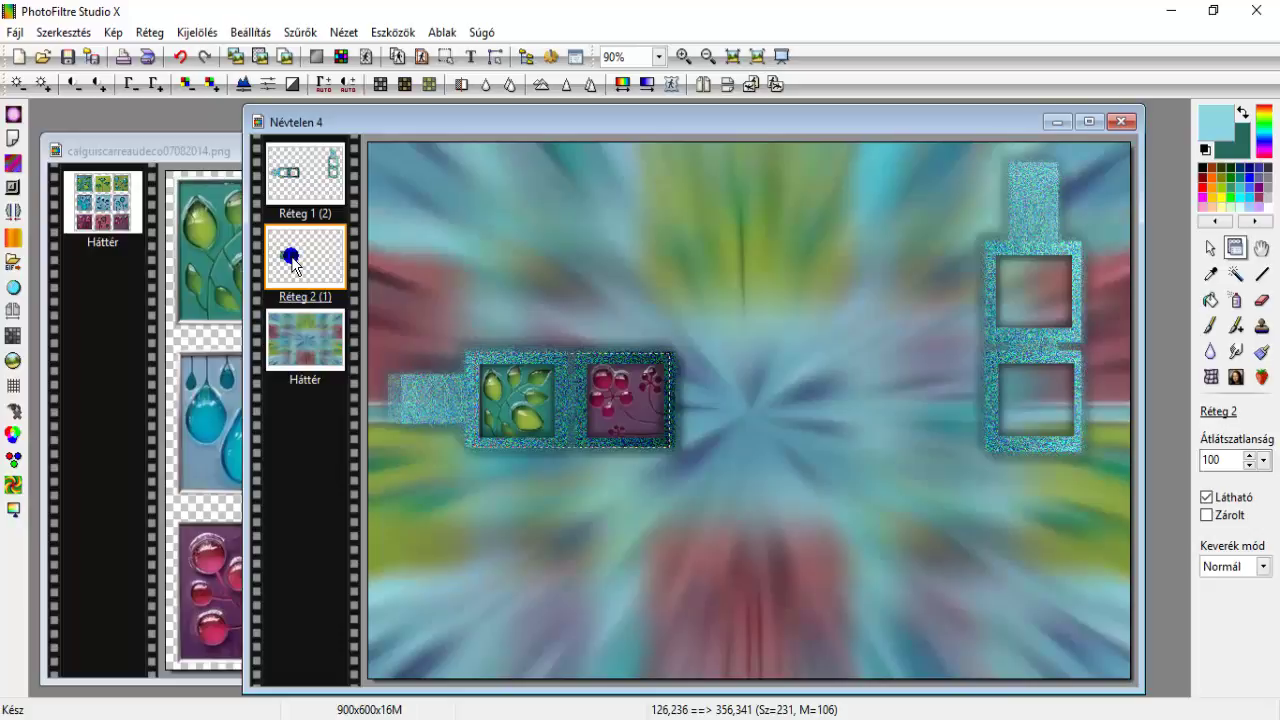
# In calguiscarreaudeco07082014.png, select the central light blue tile with a rectangle of about 146 × 148 pixels and copy it
pyautogui.click(175, 150)
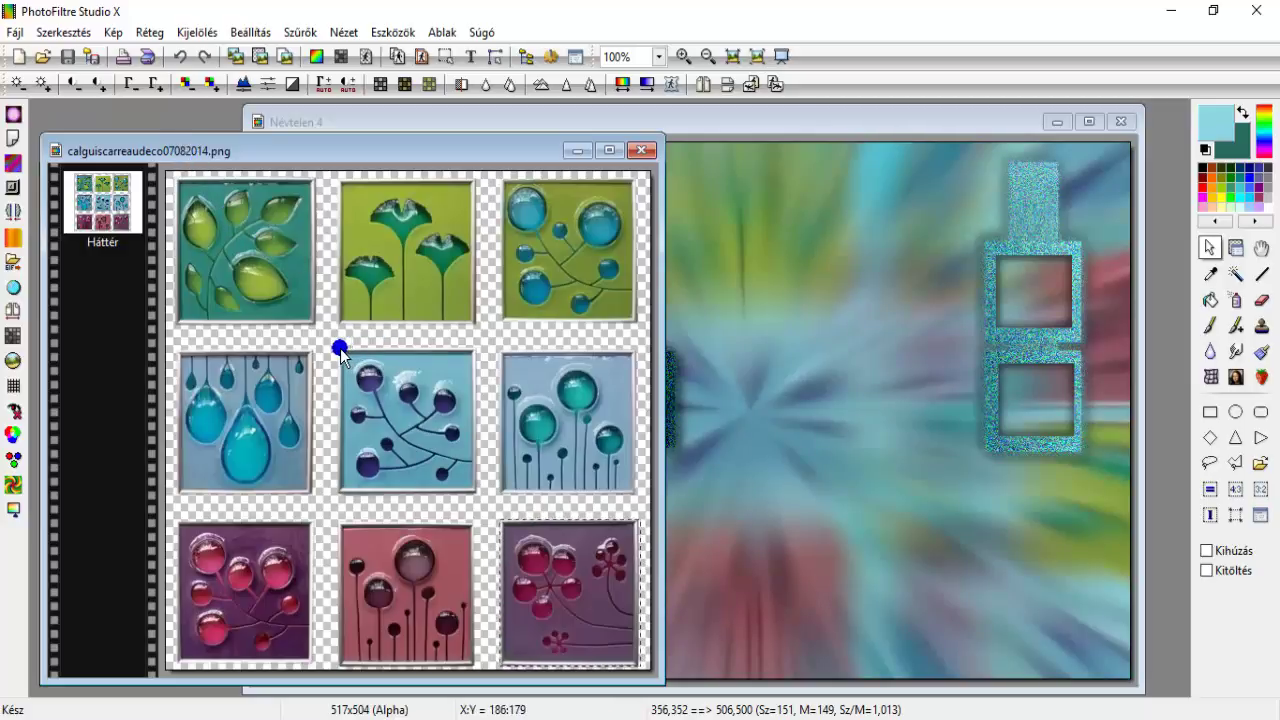
pyautogui.moveTo(344, 352); pyautogui.dragTo(477, 497)
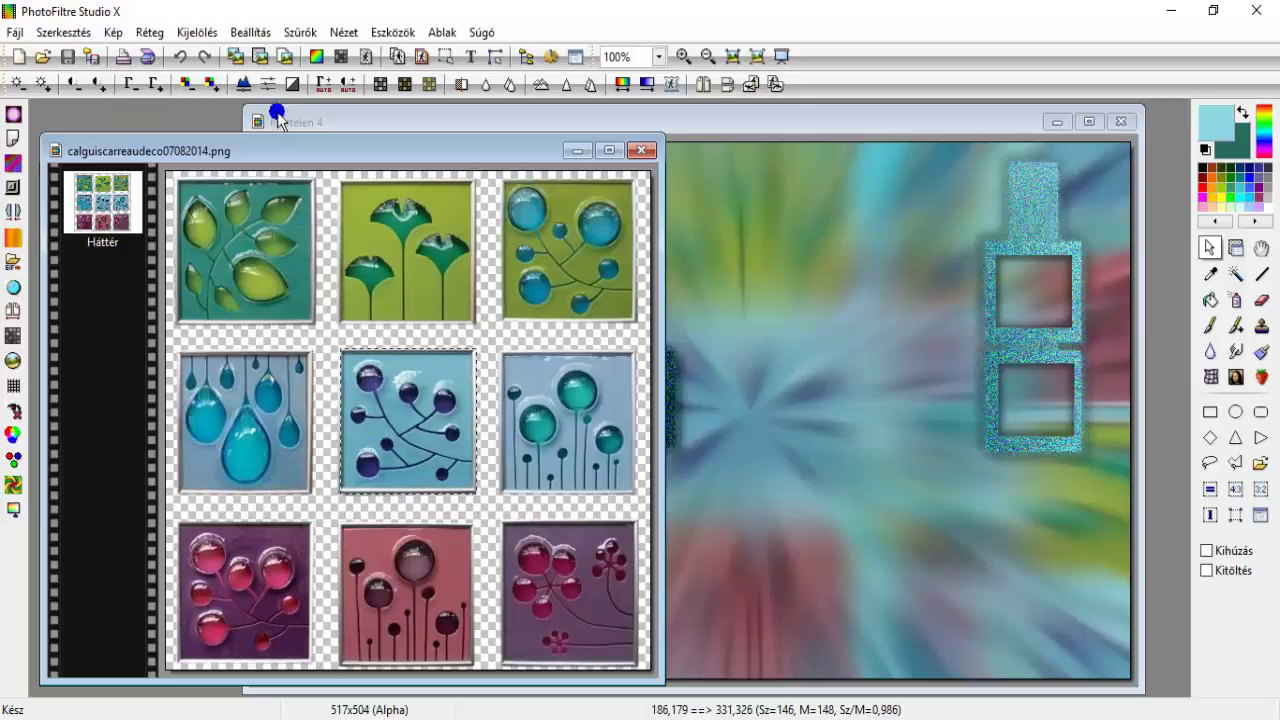
pyautogui.click(237, 57)
# Paste the light blue tile into Névtelen 4 and scale it to 70% with free transform
pyautogui.click(642, 149)
pyautogui.click(737, 122)
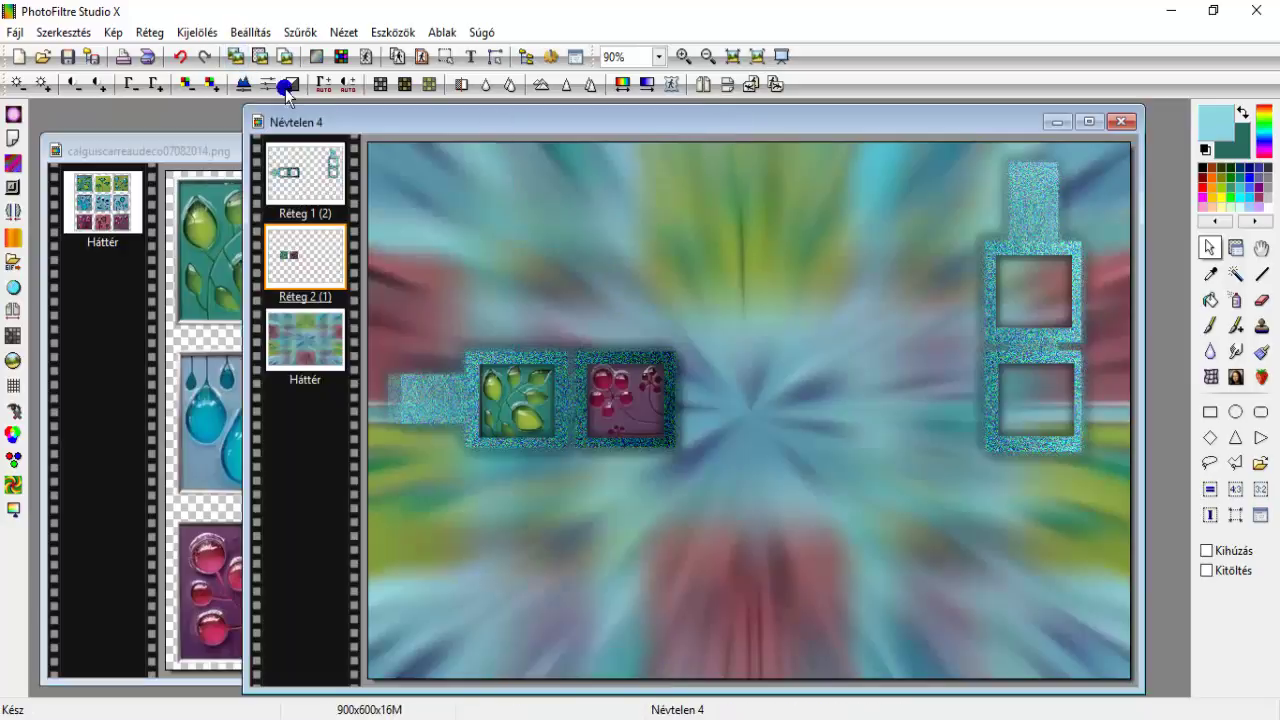
pyautogui.click(259, 57)
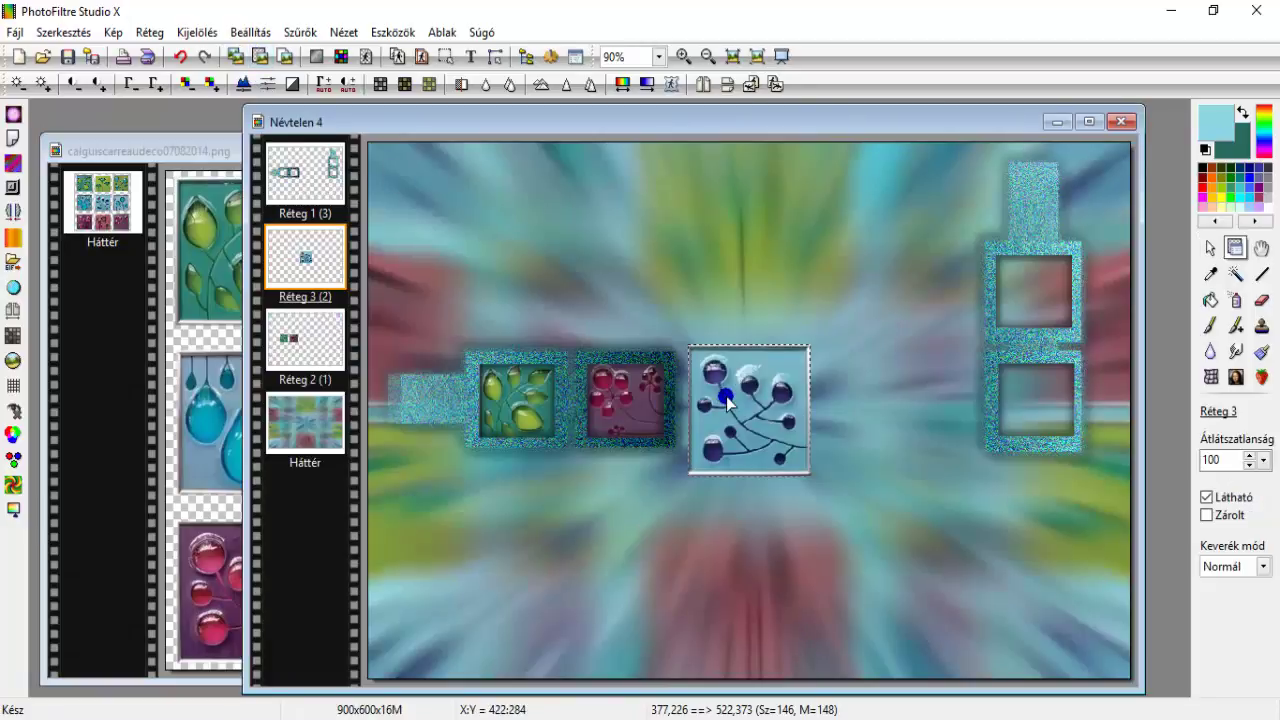
pyautogui.rightClick(735, 395)
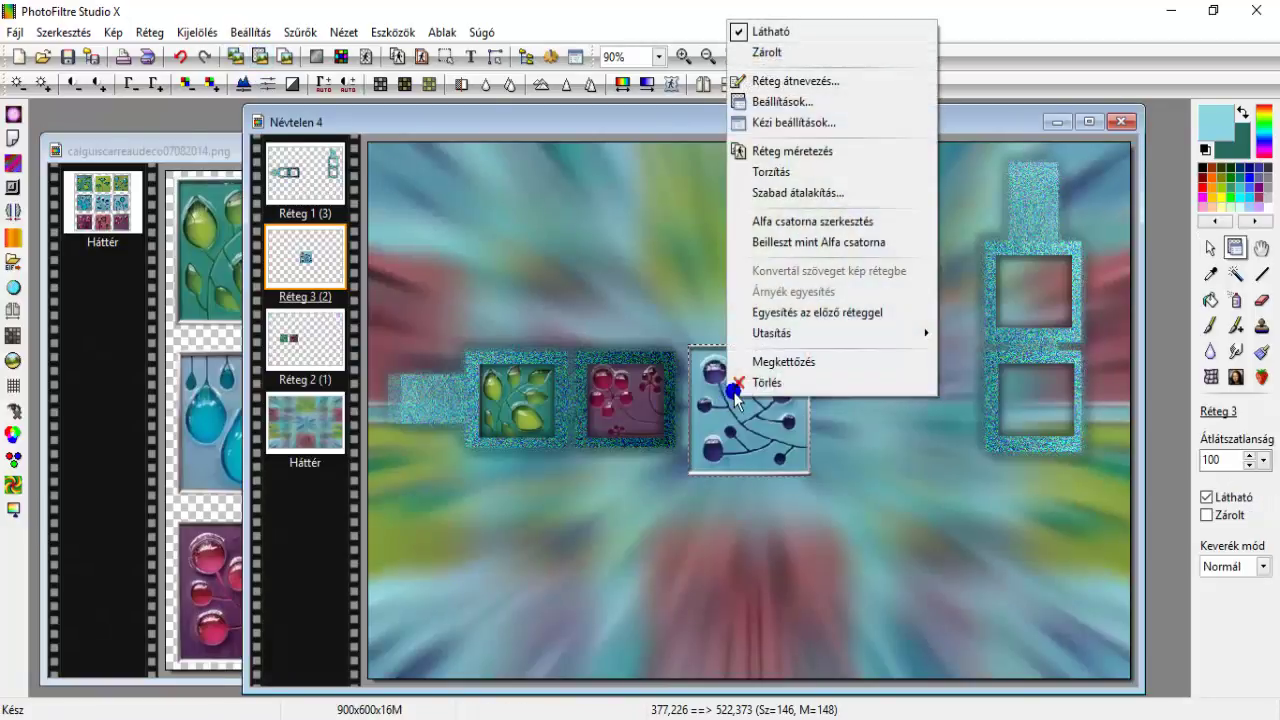
pyautogui.click(815, 192)
pyautogui.click(965, 297)
pyautogui.click(965, 297)
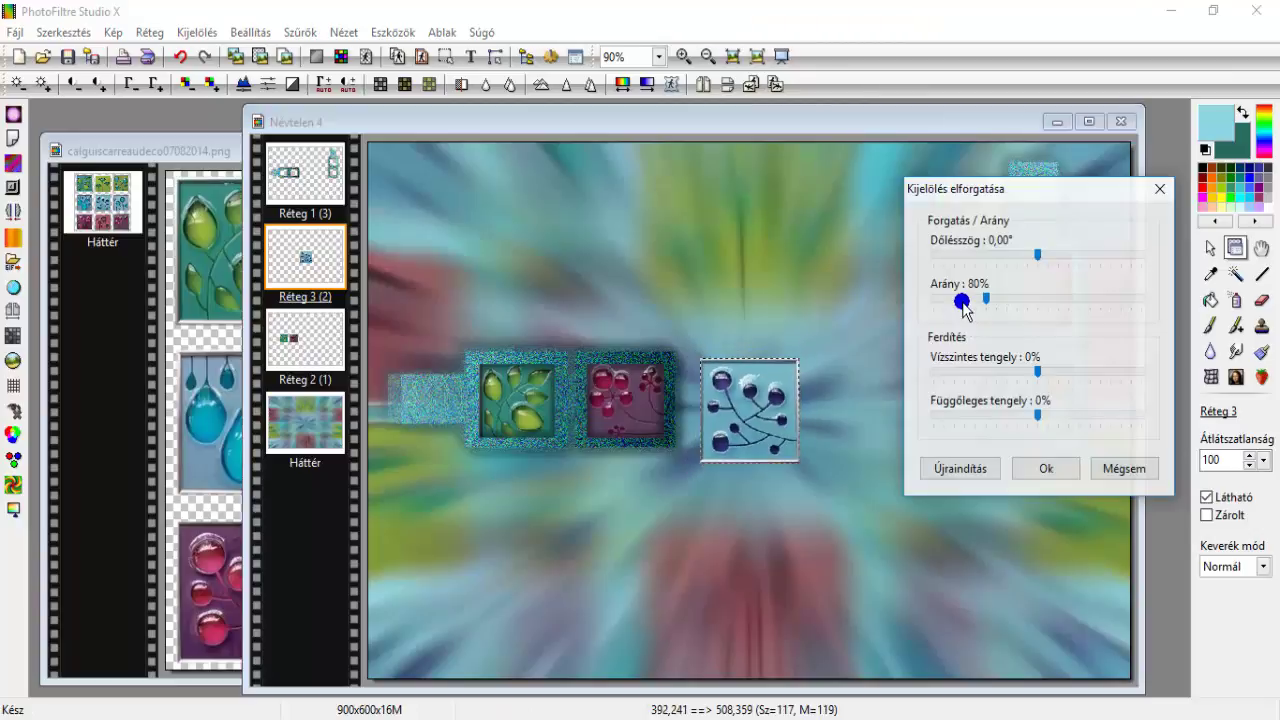
pyautogui.click(965, 297)
pyautogui.click(1040, 469)
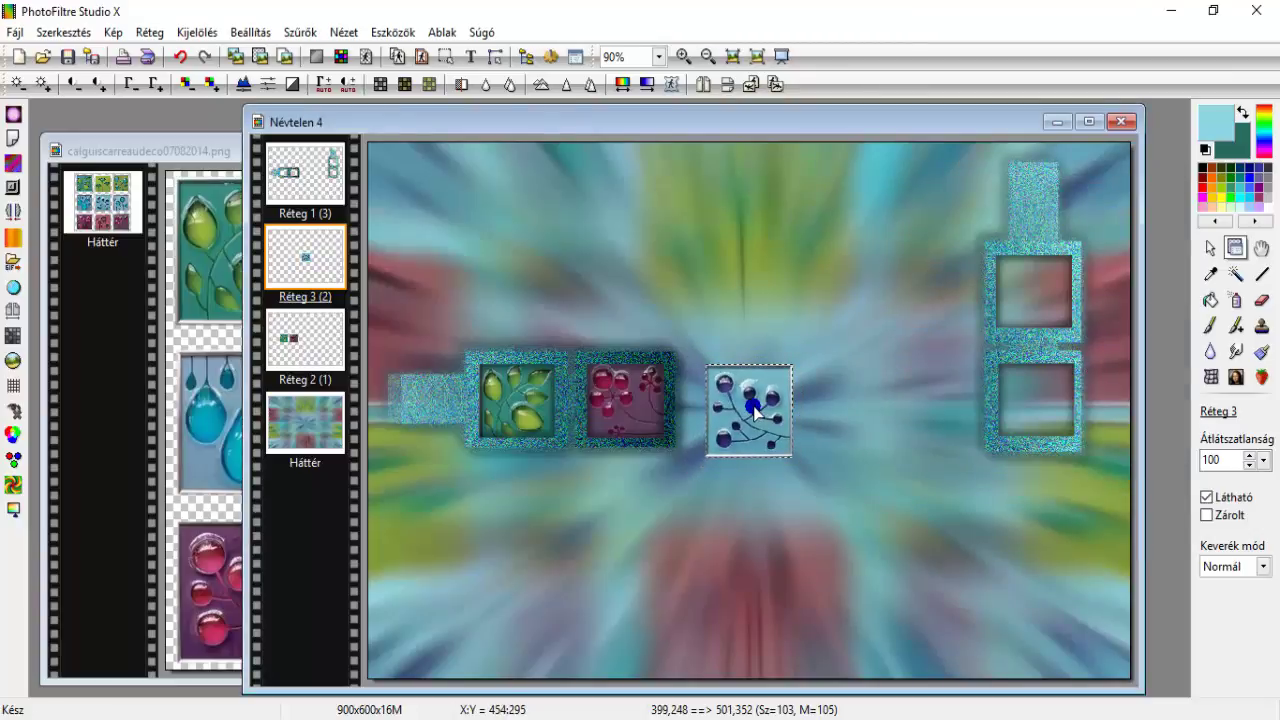
# Move the light blue tile into the upper opening of the vertical frame and scale it to 90%
pyautogui.moveTo(754, 405); pyautogui.dragTo(1038, 293)
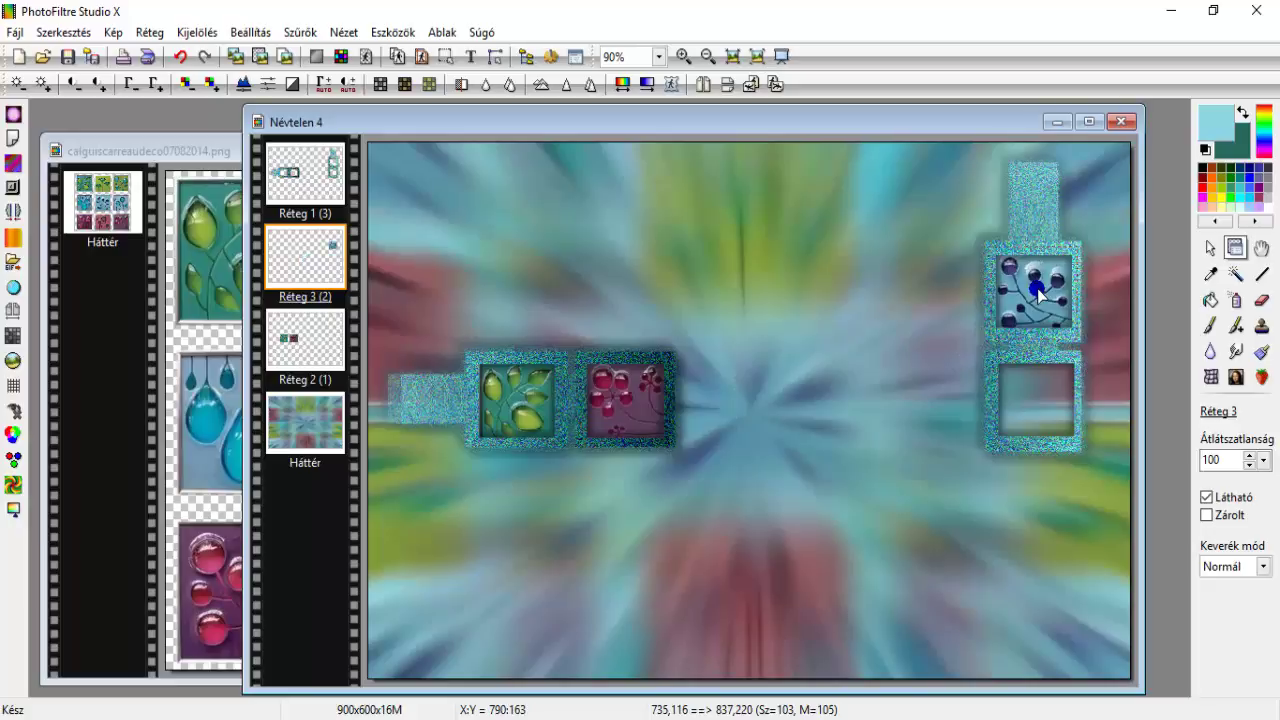
pyautogui.rightClick(1039, 291)
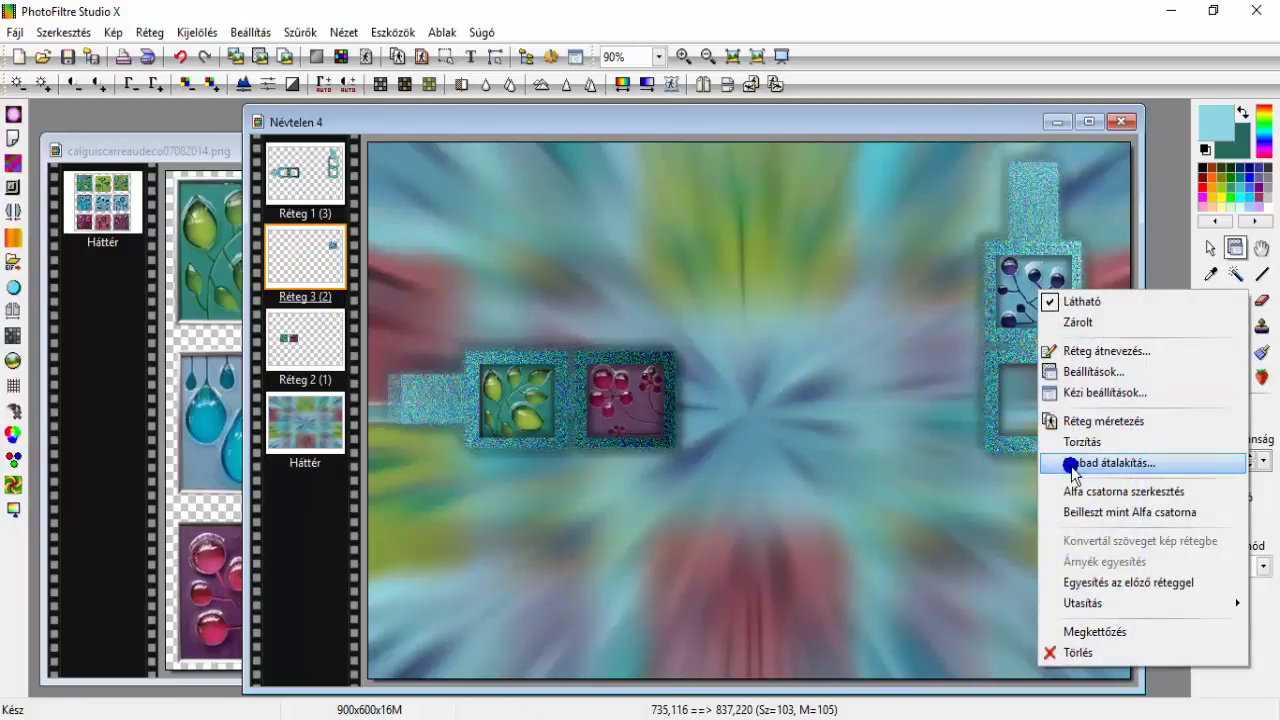
pyautogui.click(1071, 463)
pyautogui.moveTo(1000, 300); pyautogui.dragTo(996, 299)
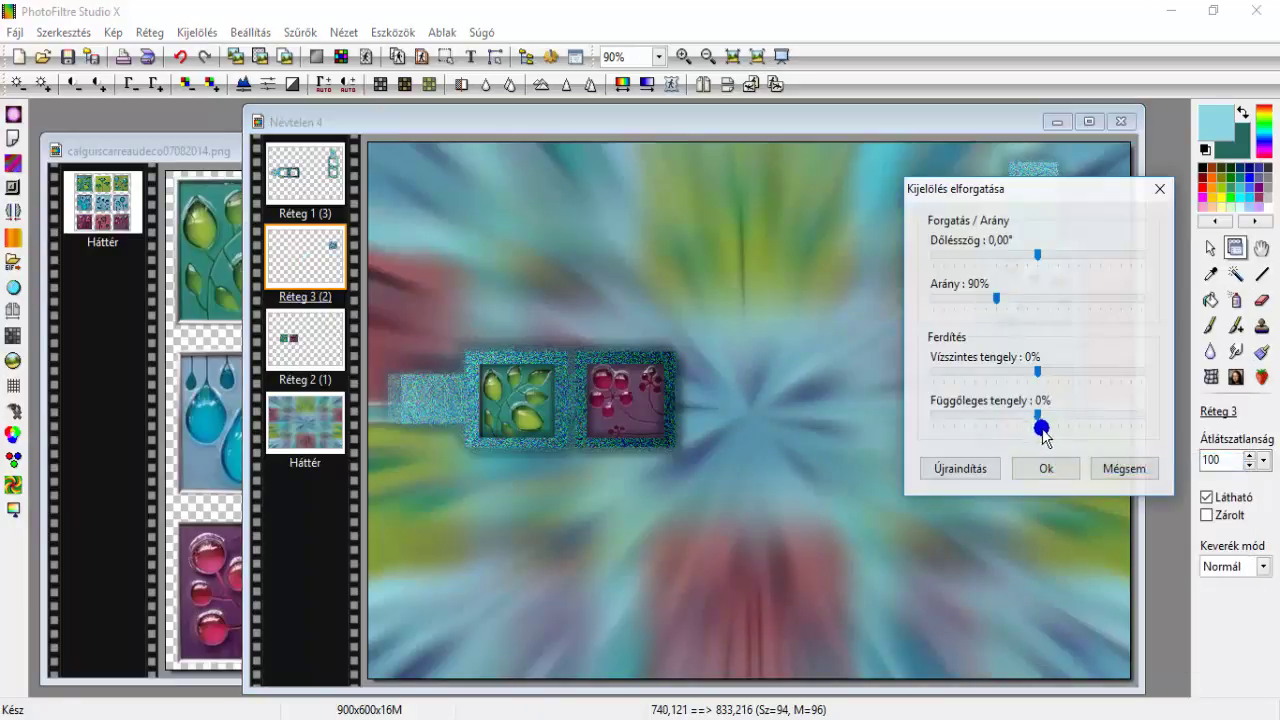
pyautogui.click(1035, 467)
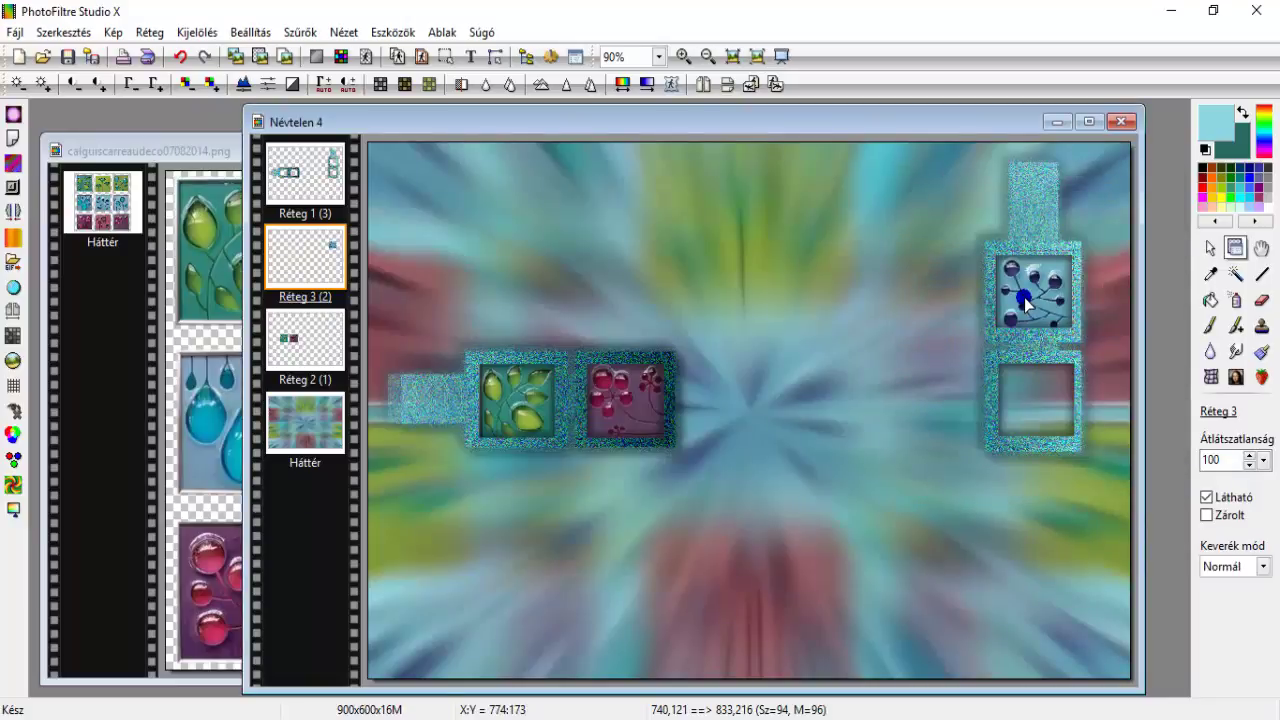
# Fine-position the light blue tile within the upper opening of the vertical frame
pyautogui.moveTo(1022, 293); pyautogui.dragTo(1025, 297)
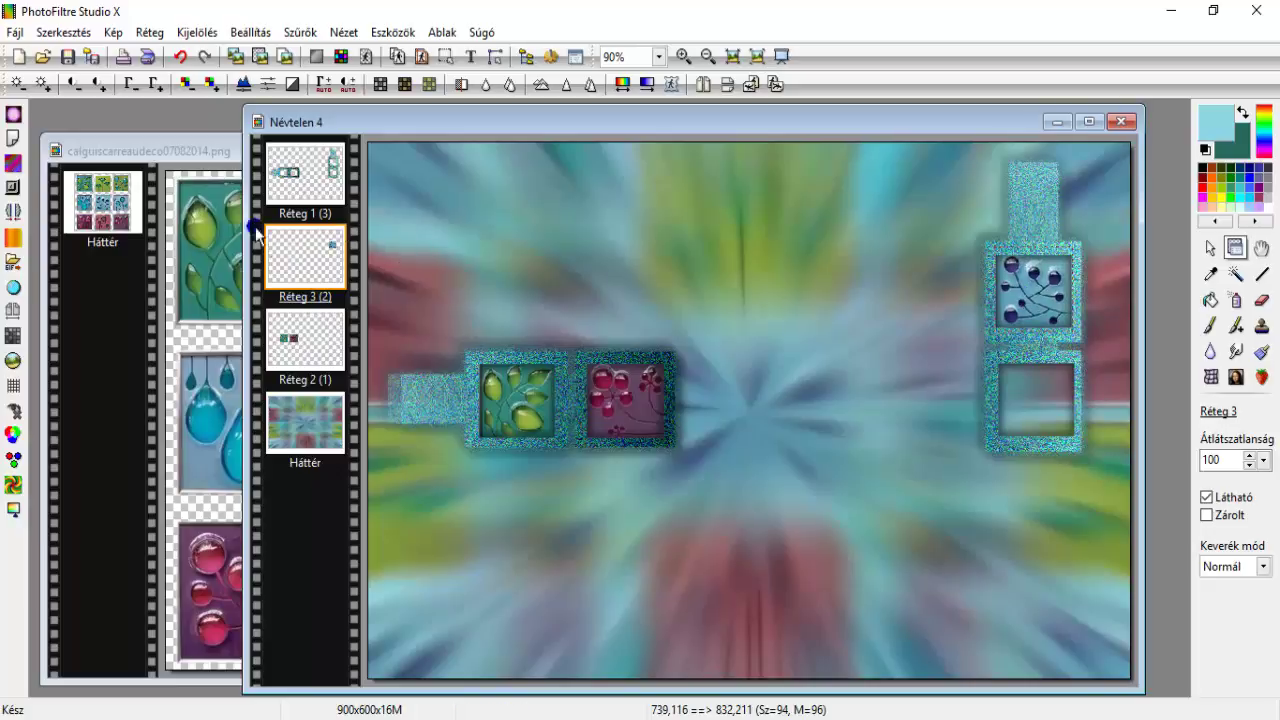
# In calguiscarreaudeco07082014.png, move the 146 × 148 pixel selection onto the green tile with blue drops and copy it
pyautogui.click(197, 152)
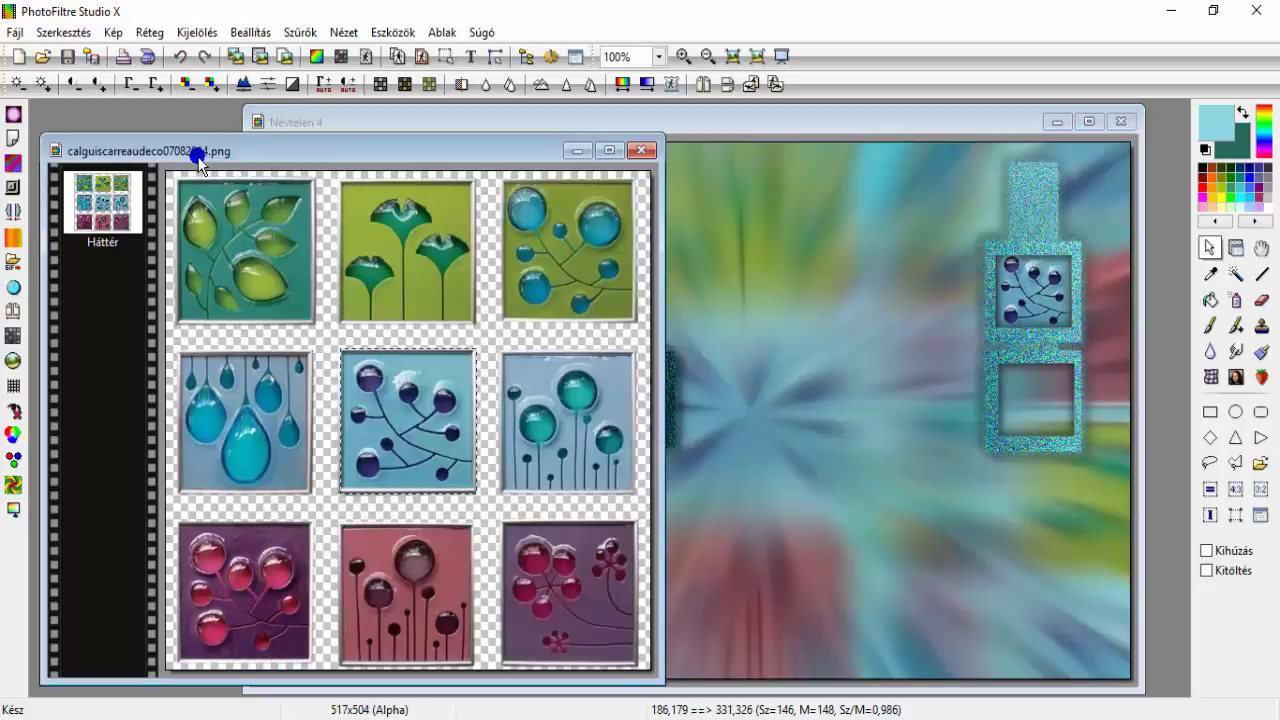
pyautogui.click(485, 380)
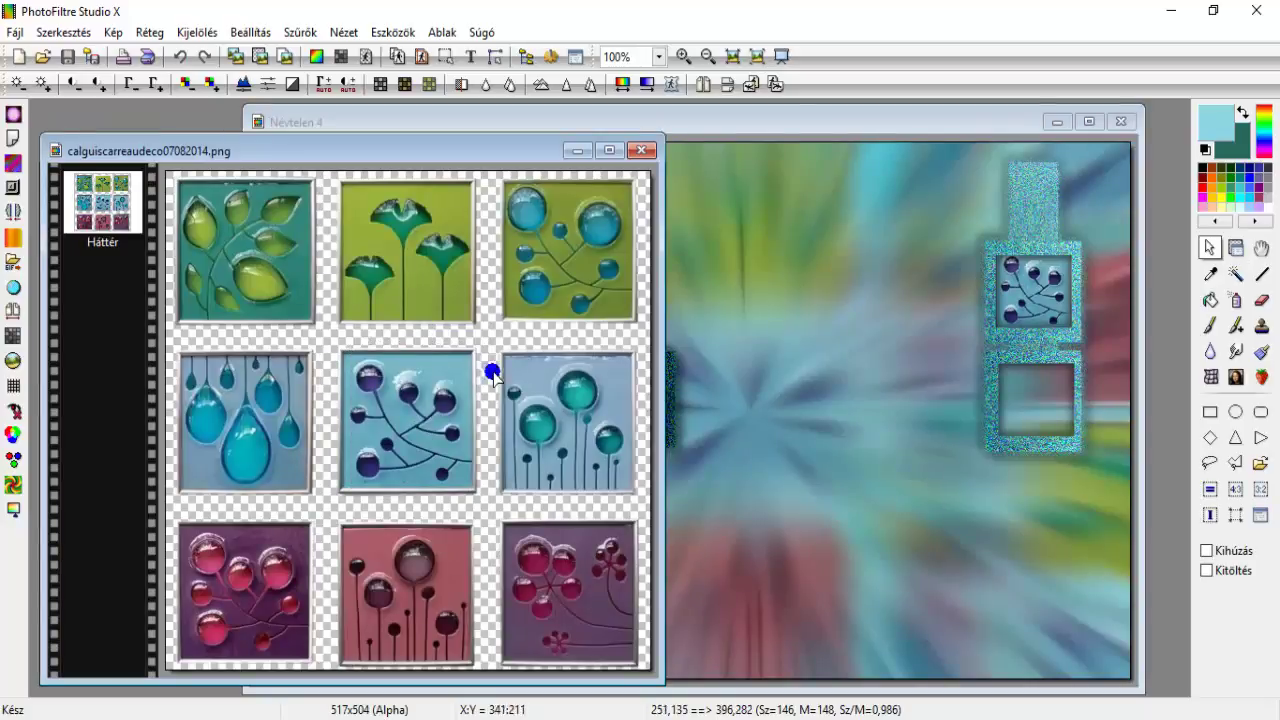
pyautogui.click(586, 258)
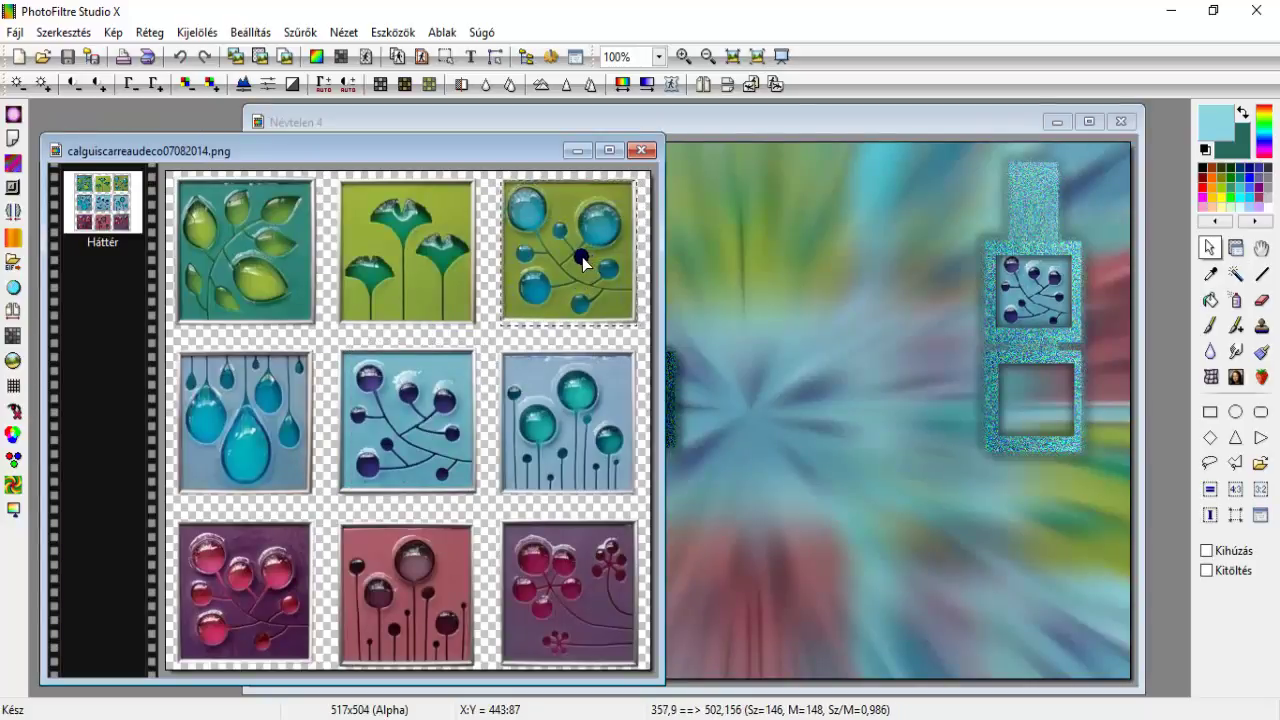
pyautogui.moveTo(586, 258); pyautogui.dragTo(582, 259)
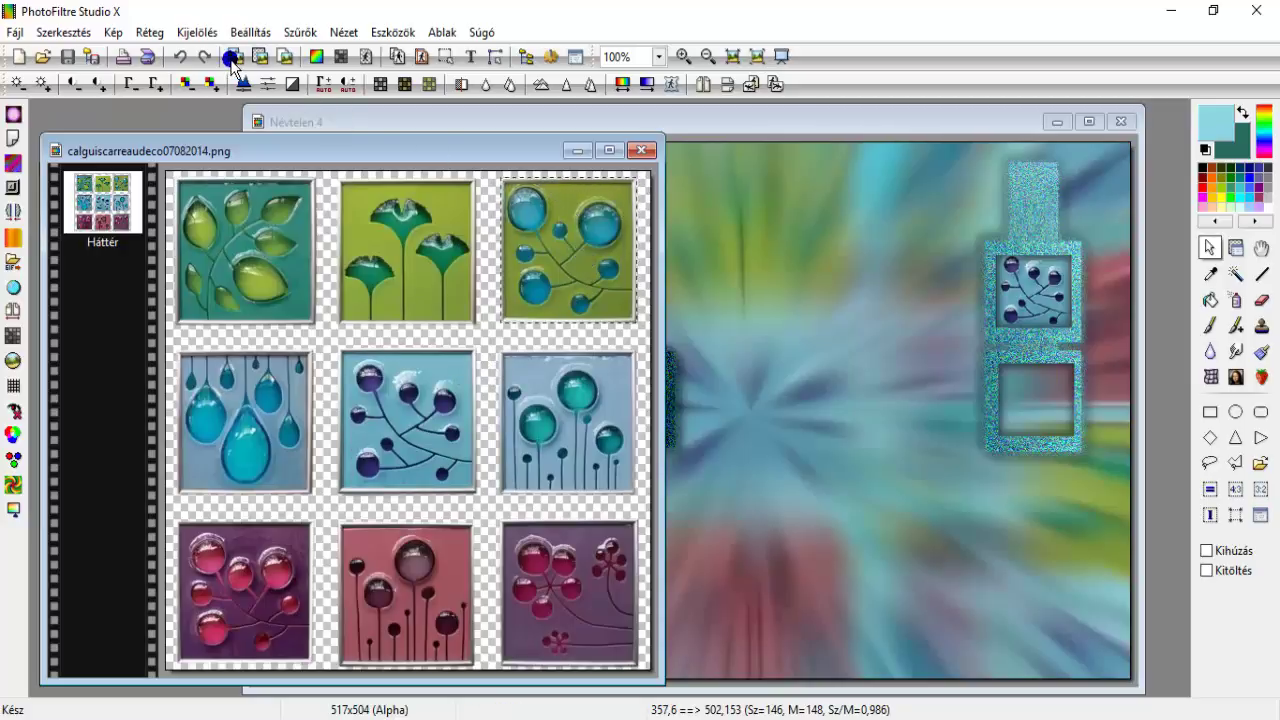
# Paste the green tile into Névtelen 4 and scale it down to 103 × 105 pixels with free transform
pyautogui.click(335, 122)
pyautogui.click(260, 56)
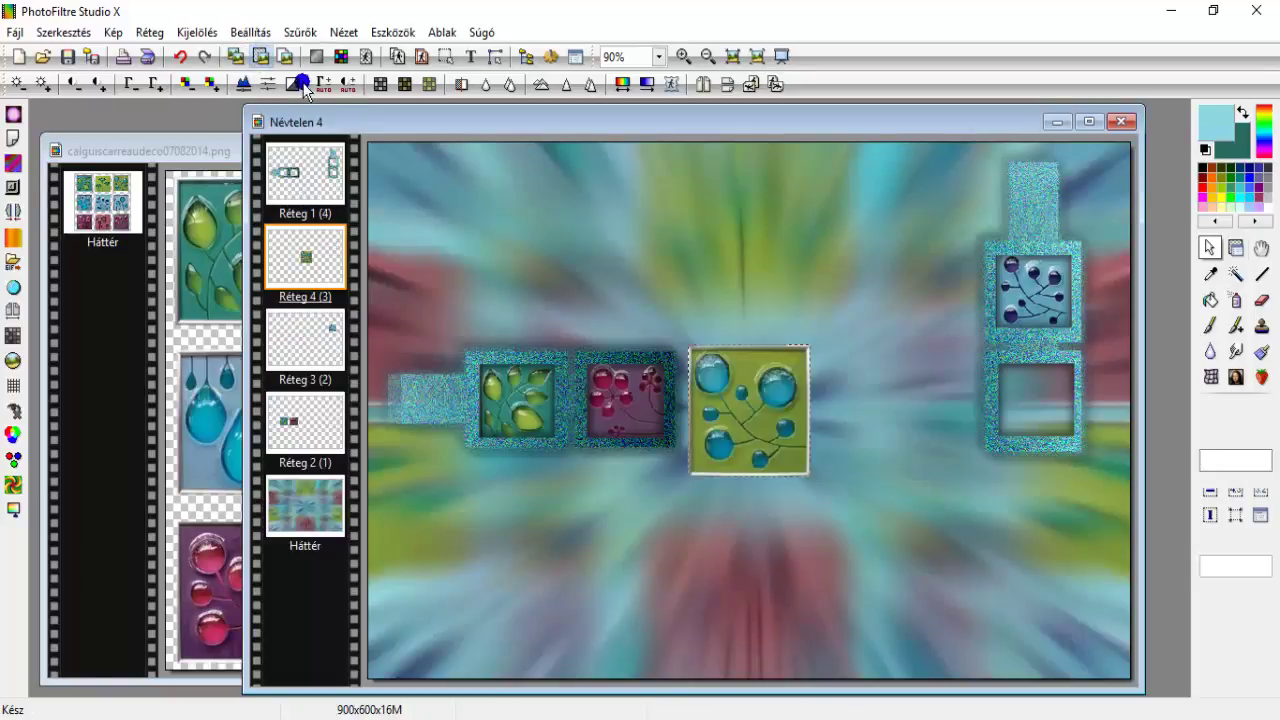
pyautogui.rightClick(728, 424)
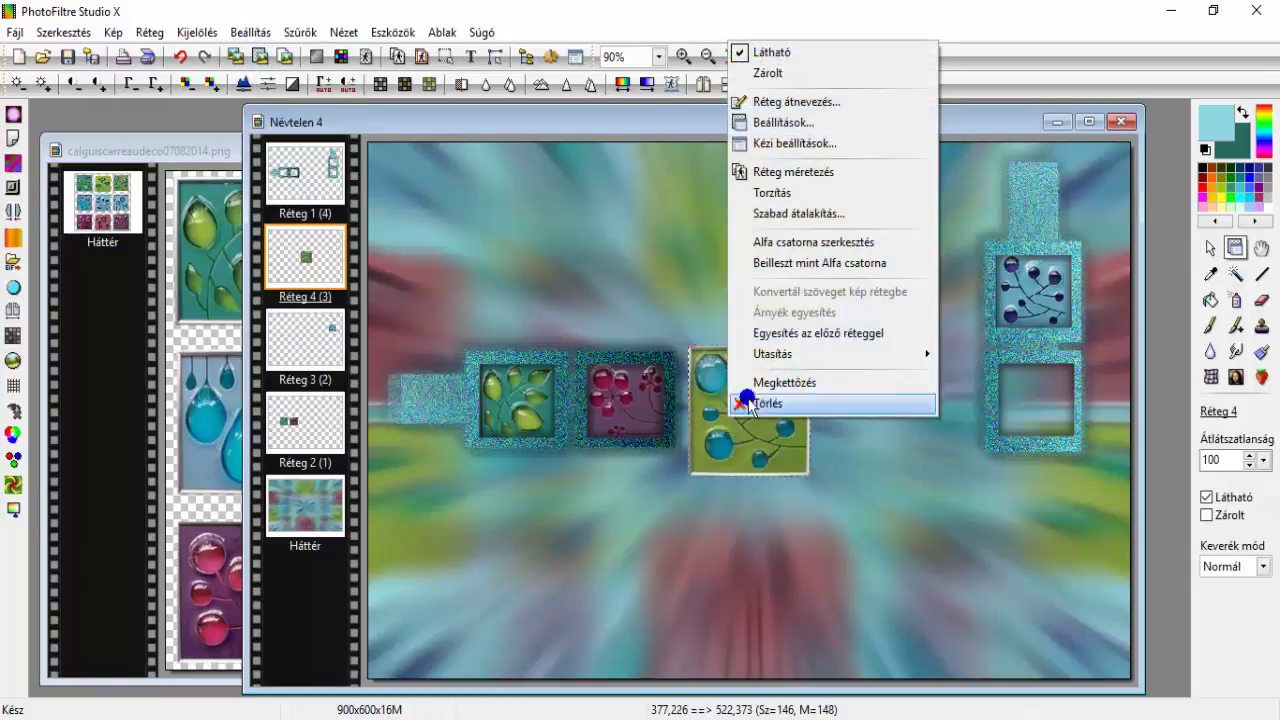
pyautogui.click(814, 214)
pyautogui.moveTo(960, 310); pyautogui.dragTo(962, 298)
pyautogui.click(1046, 474)
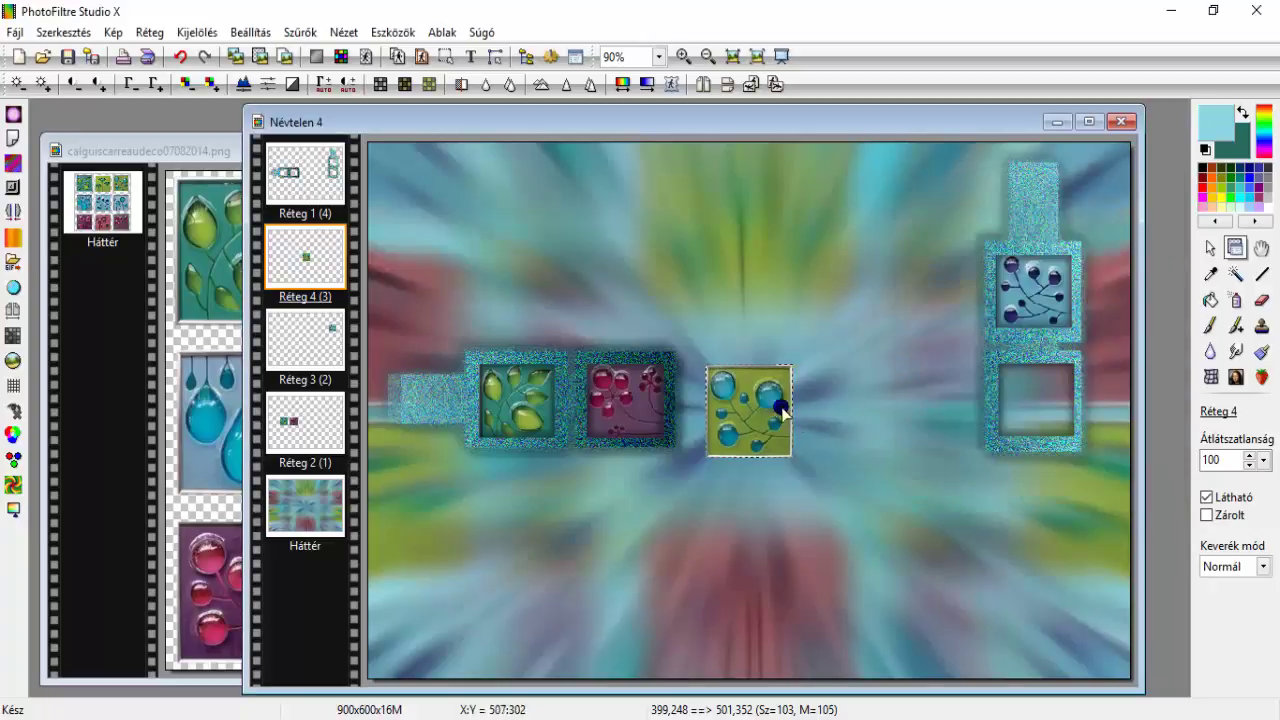
# Move the green tile into the lower opening of the vertical frame, scale it to 90% and centre it
pyautogui.moveTo(771, 398); pyautogui.dragTo(1058, 392)
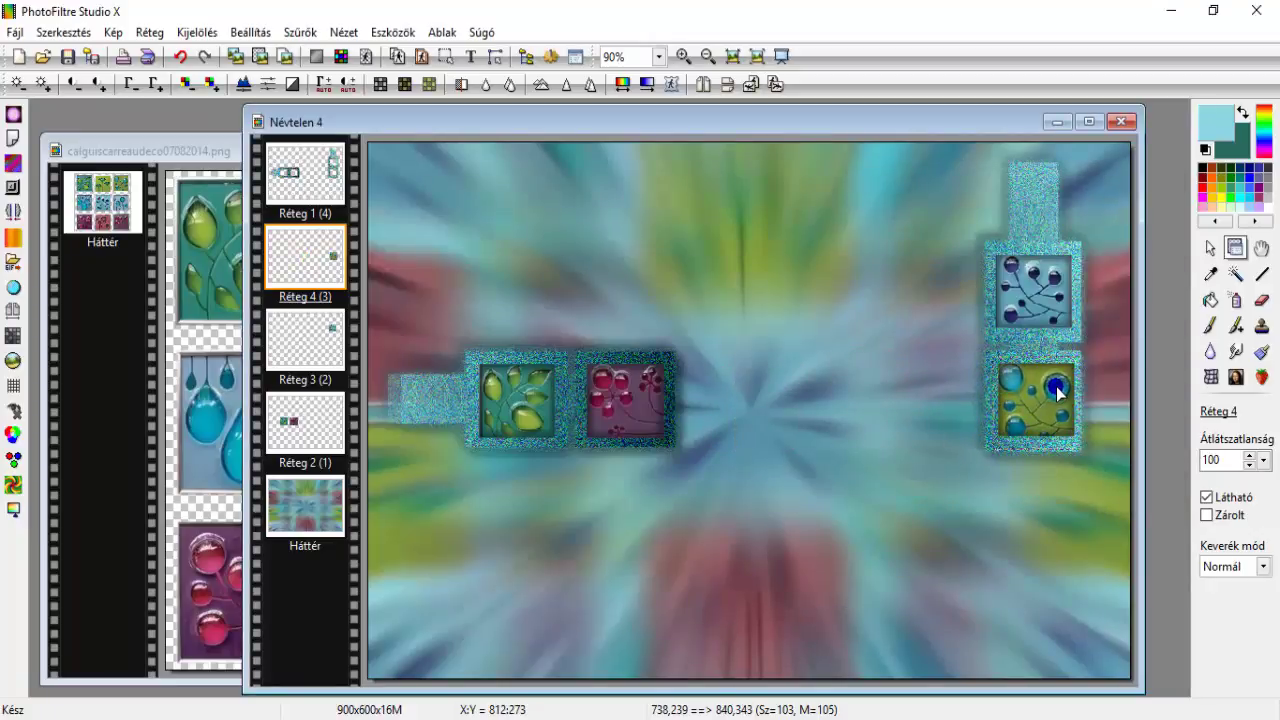
pyautogui.rightClick(1058, 392)
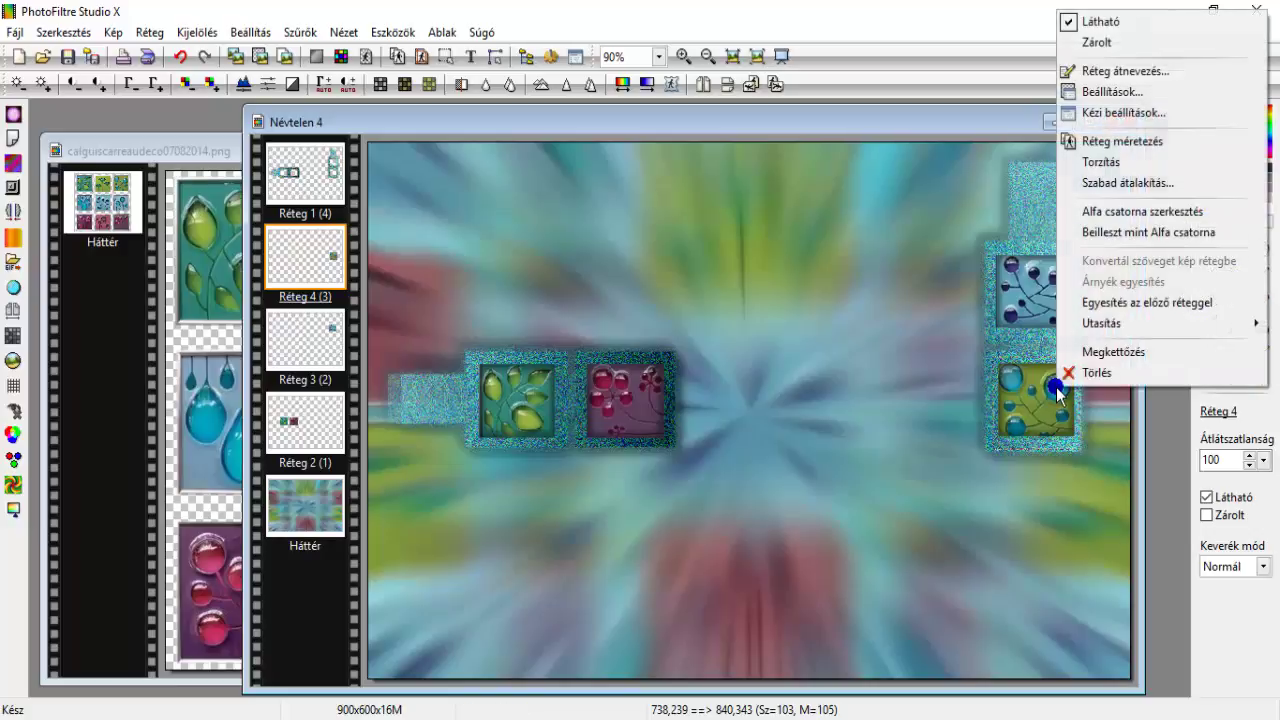
pyautogui.click(1108, 188)
pyautogui.moveTo(975, 307); pyautogui.dragTo(983, 290)
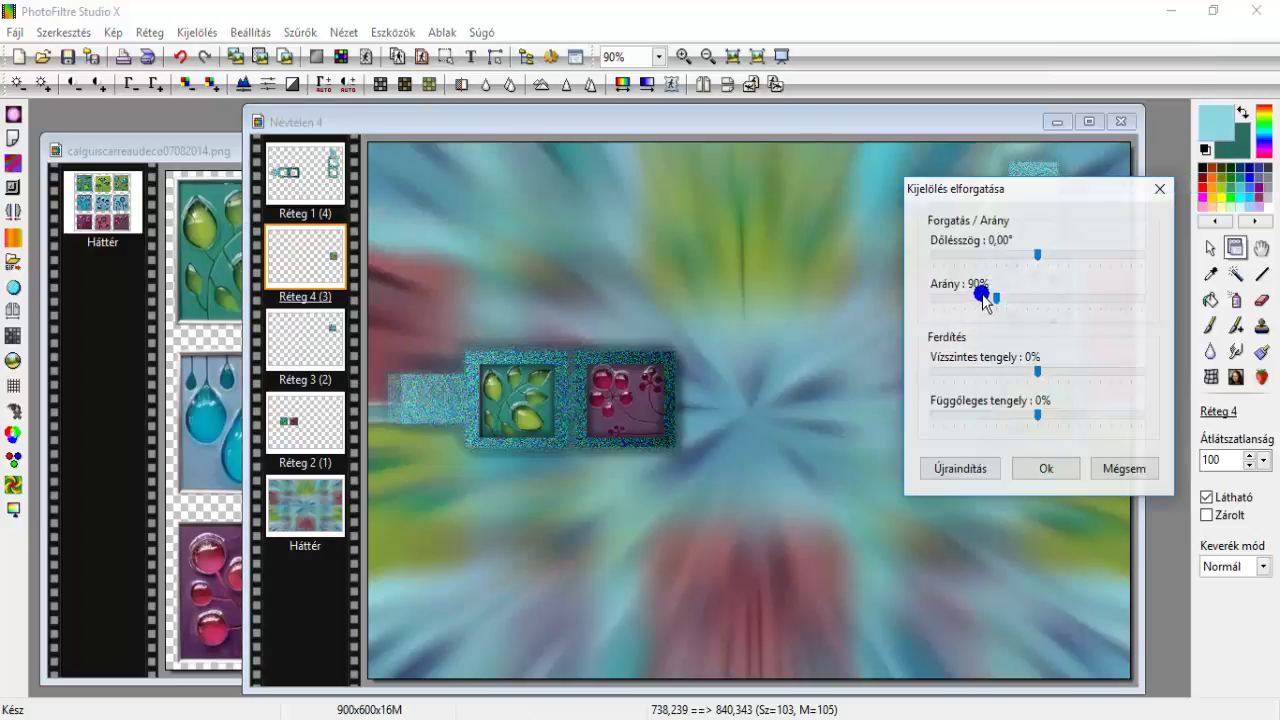
pyautogui.click(1046, 469)
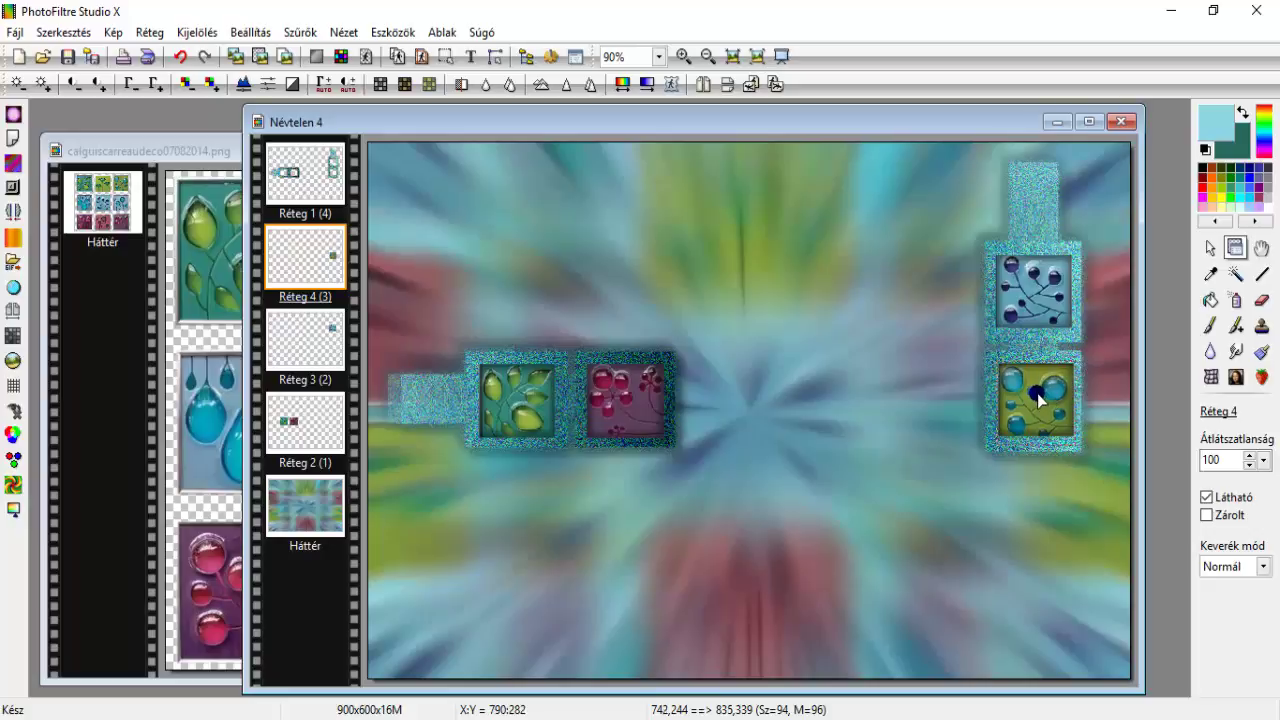
pyautogui.moveTo(1038, 394); pyautogui.dragTo(1040, 398)
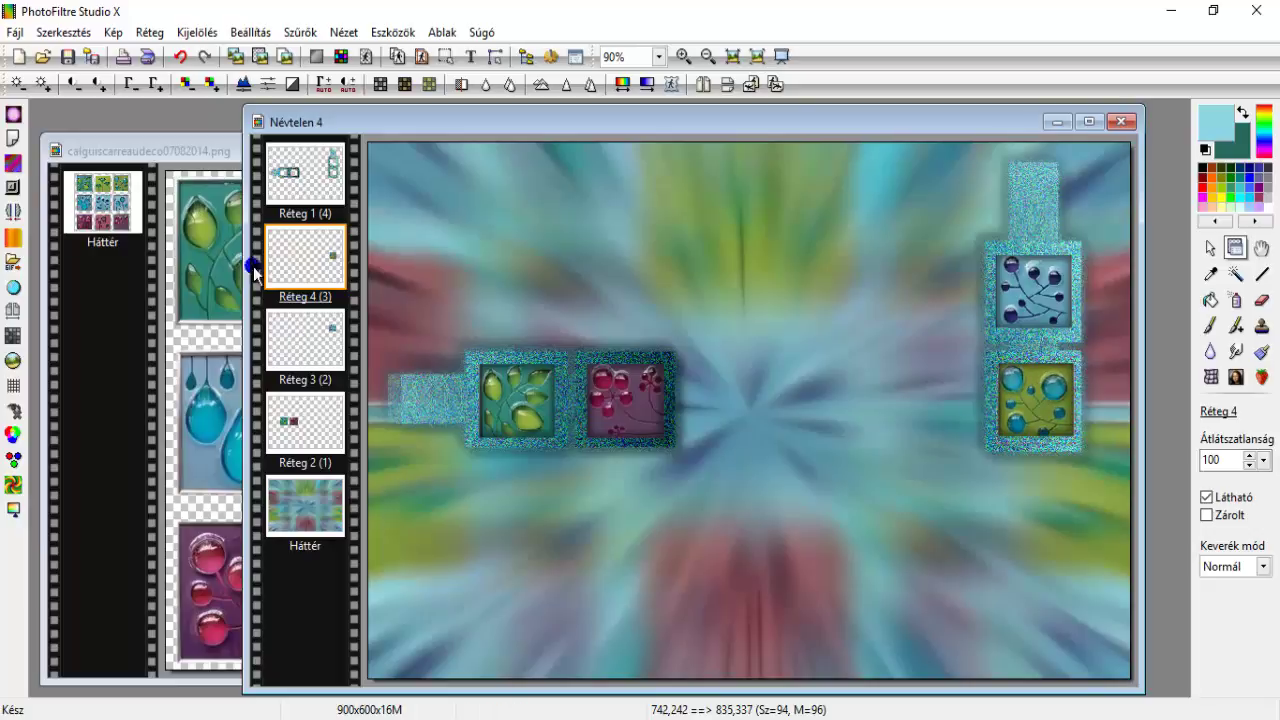
# Merge the green tile layer down twice so that all four tiles share one layer
pyautogui.rightClick(284, 258)
pyautogui.click(389, 540)
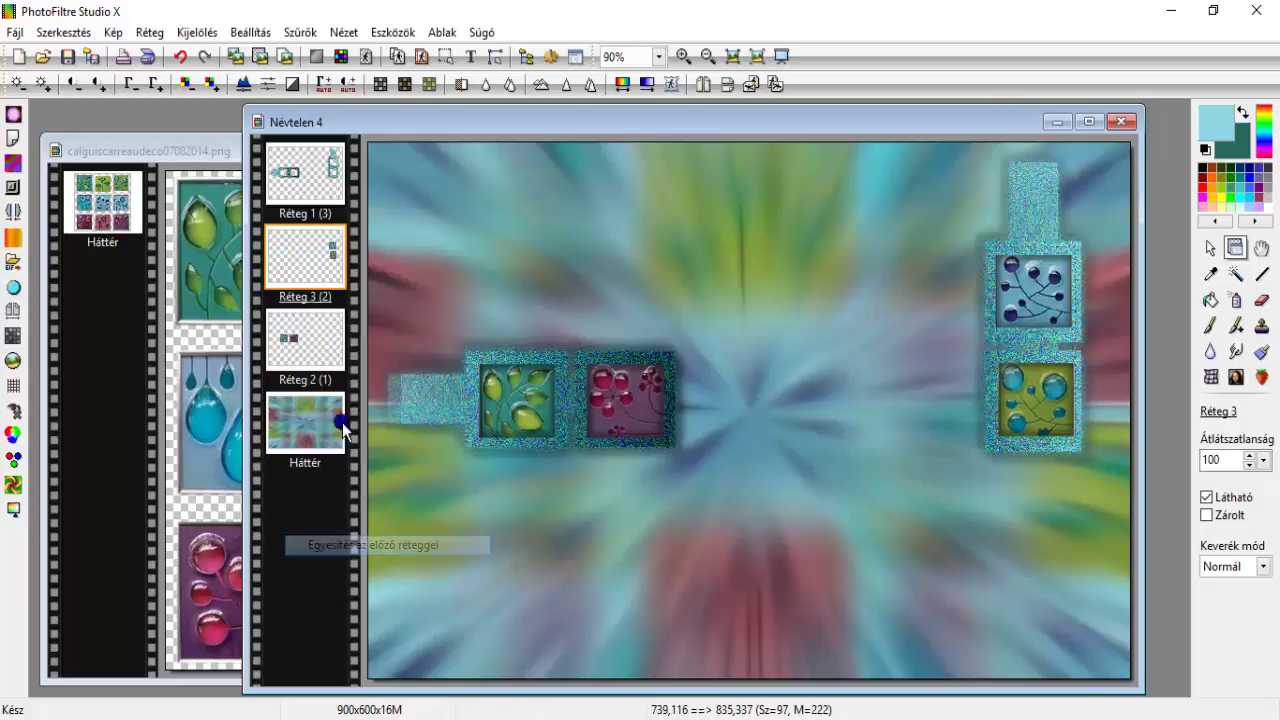
pyautogui.rightClick(307, 265)
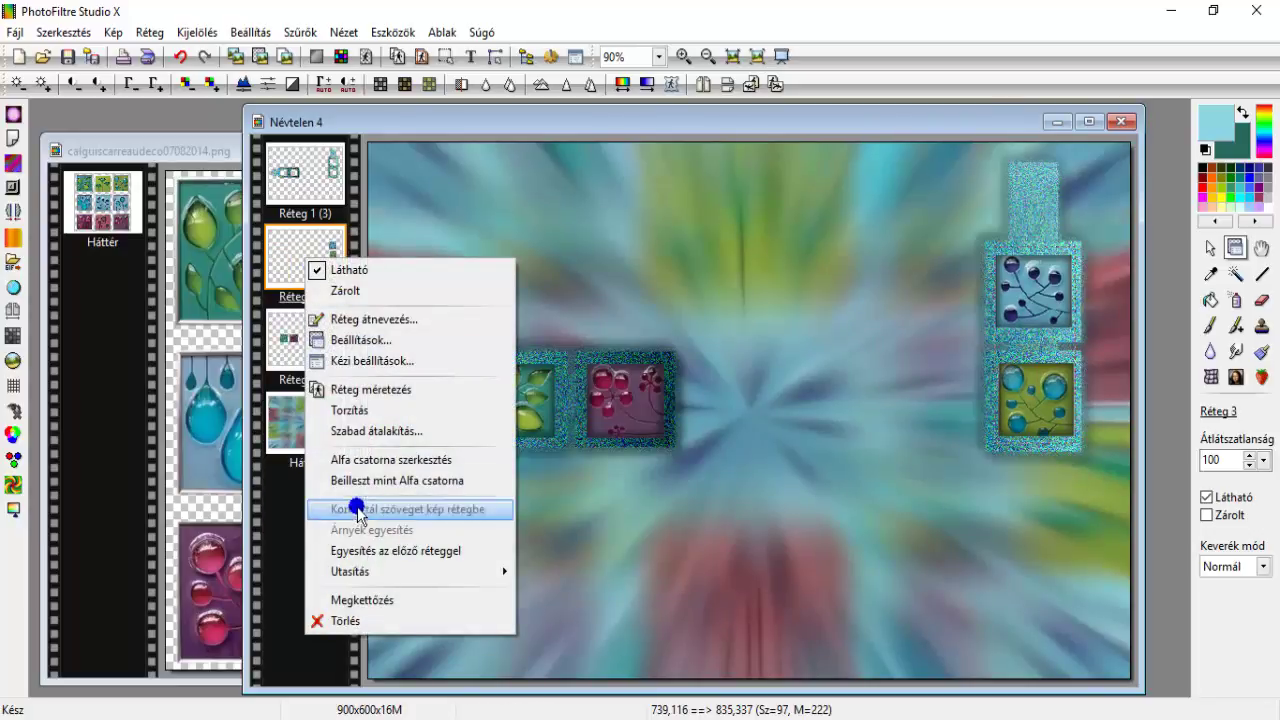
pyautogui.click(360, 550)
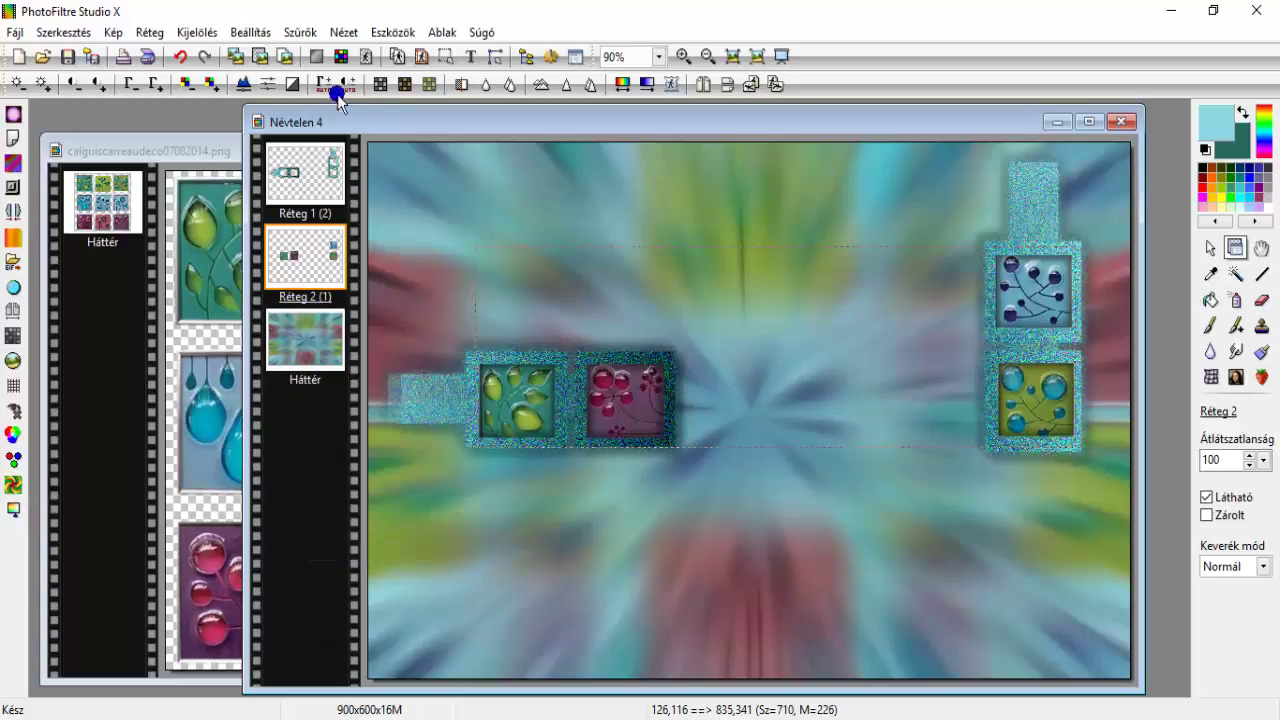
# Apply the Mikro kontraszt sharpening filter to the merged tile layer
pyautogui.click(299, 32)
pyautogui.moveTo(330, 95)
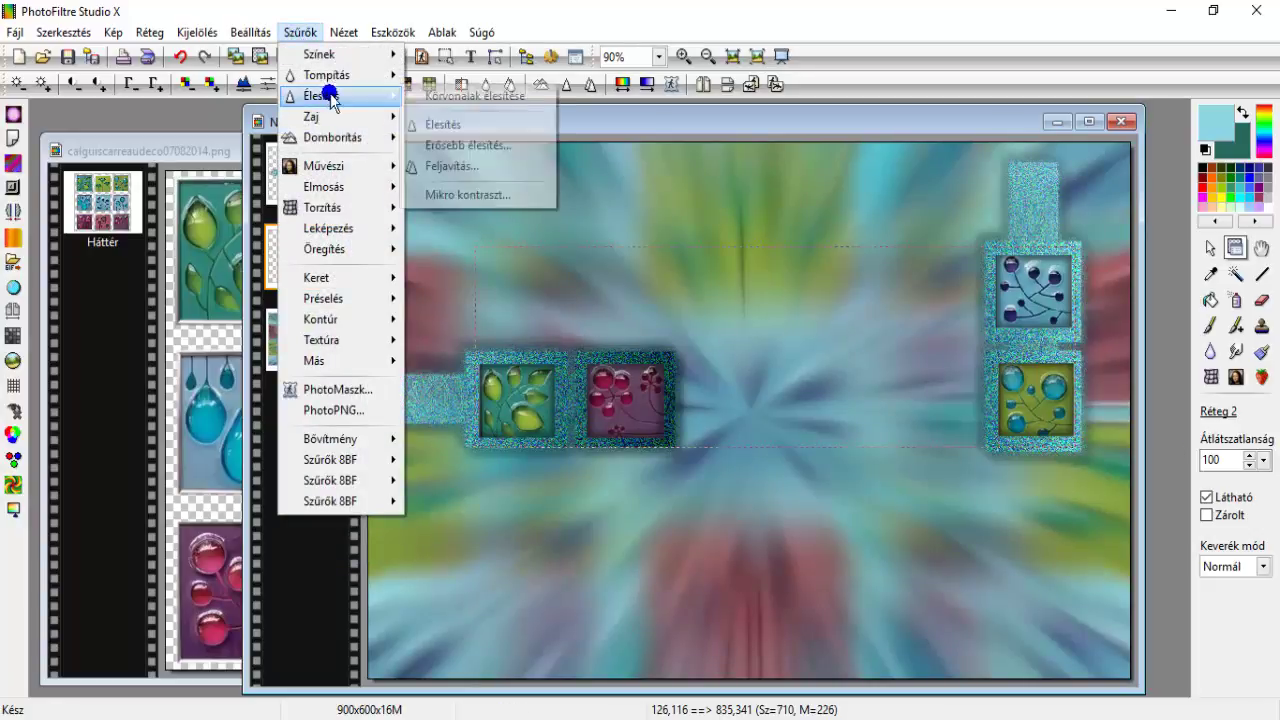
pyautogui.click(490, 194)
pyautogui.click(656, 437)
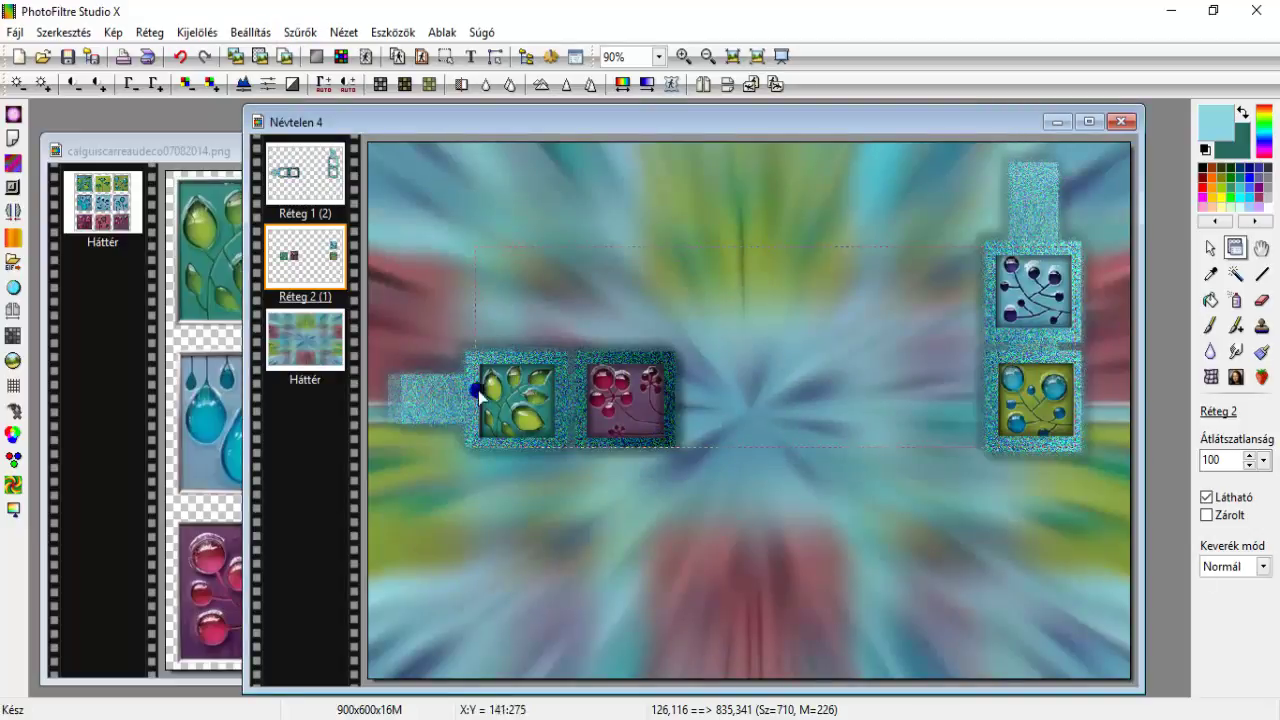
# Select the Háttér layer in Névtelen 4 and close calguiscarreaudeco07082014.png
pyautogui.click(274, 314)
pyautogui.click(203, 152)
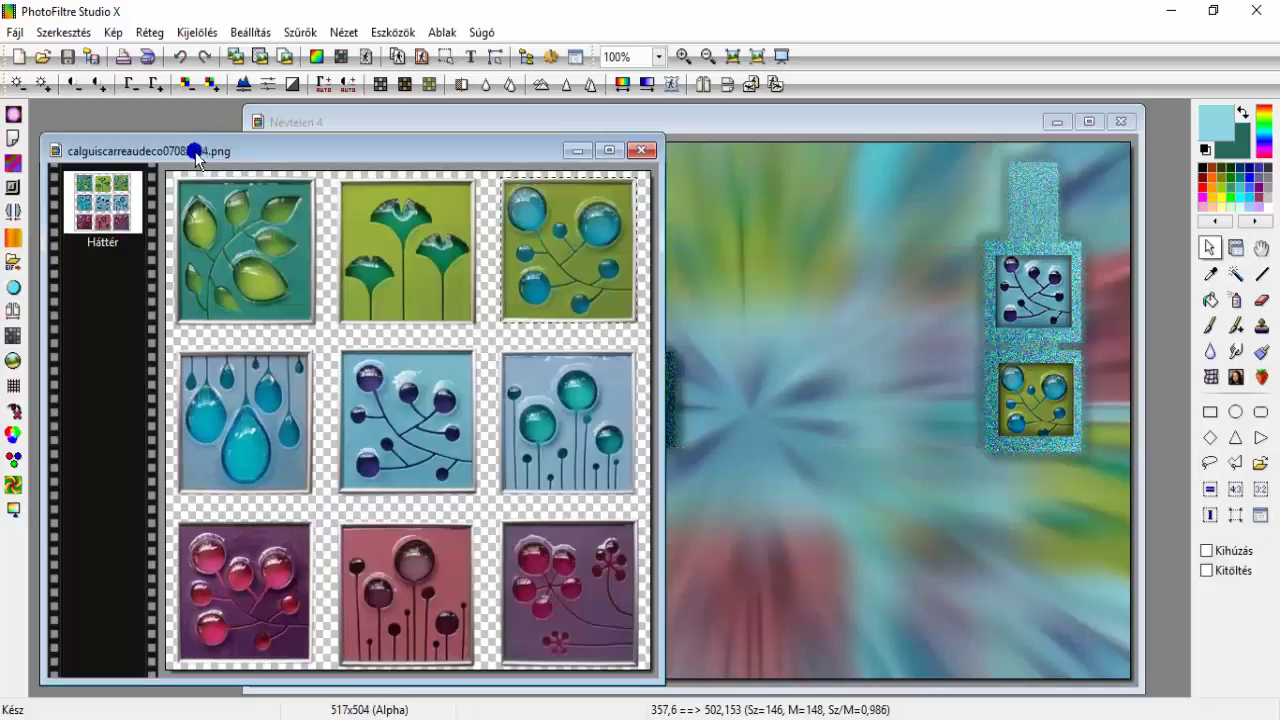
pyautogui.click(640, 152)
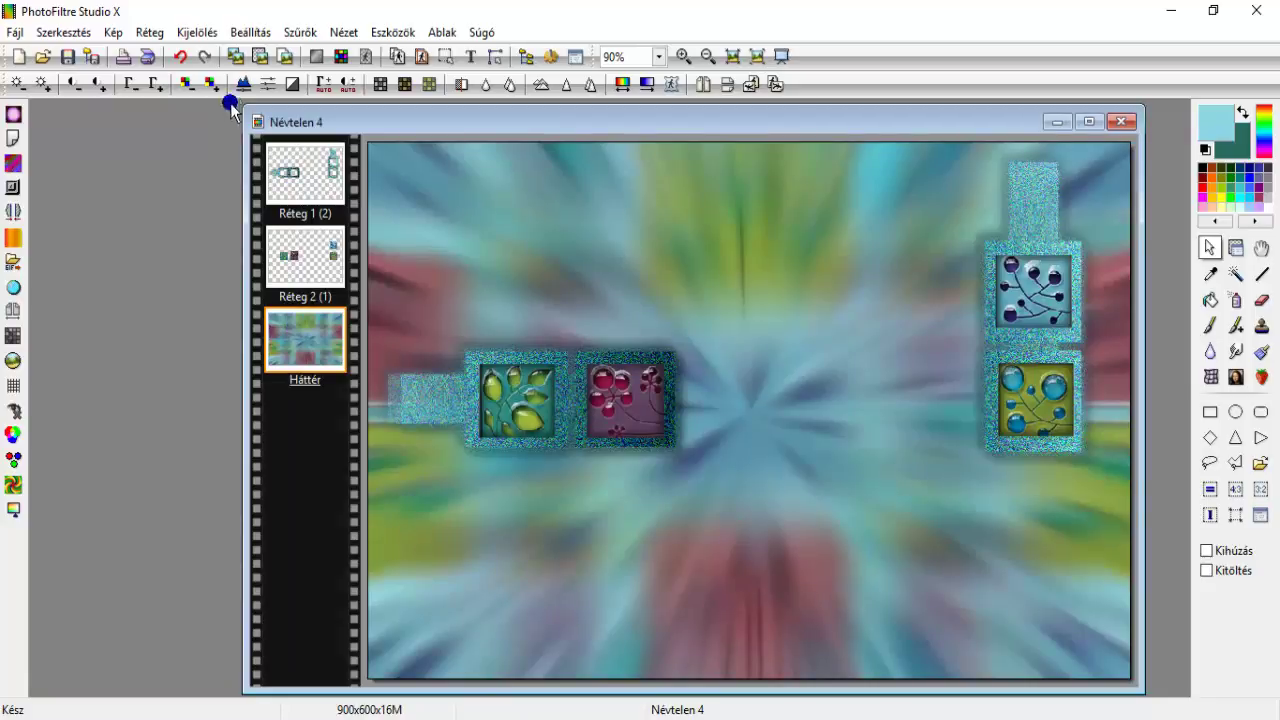
# Apply the Filters Unlimited 2.0 Paper Textures effect papier kasy 1 to the Háttér layer with Intensity 118 and Lightness 89
pyautogui.click(300, 32)
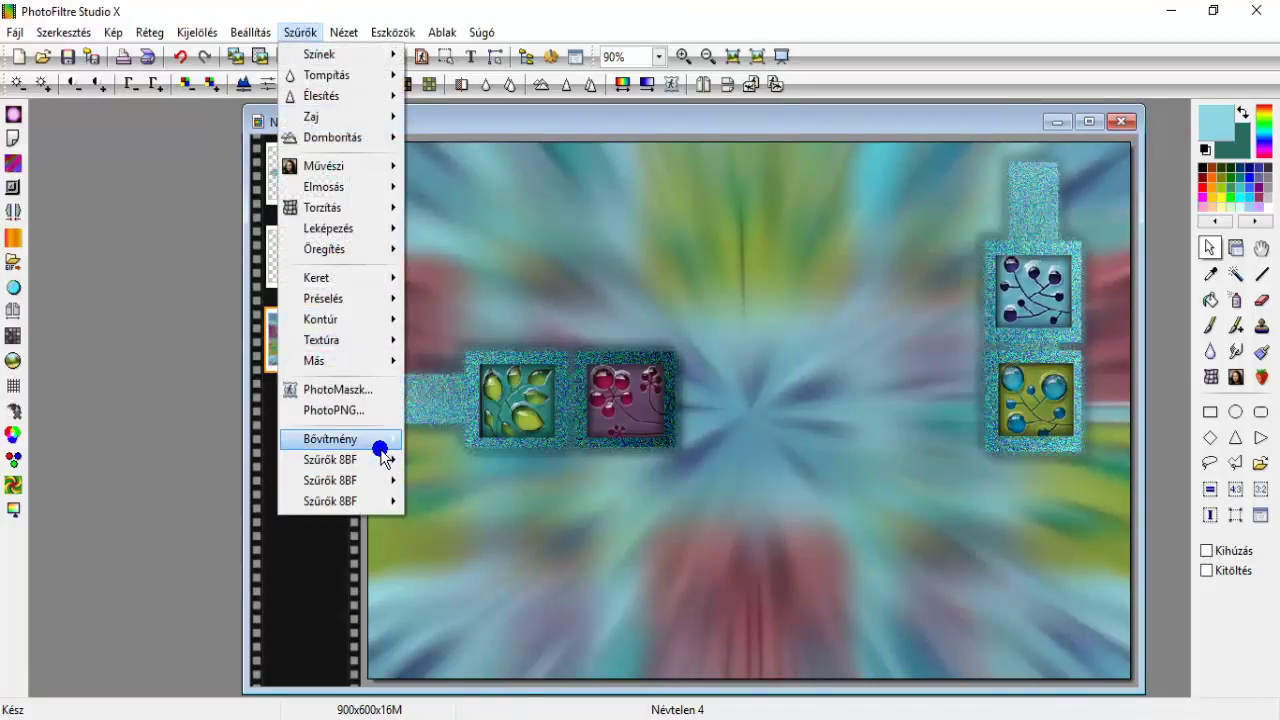
pyautogui.moveTo(385, 459)
pyautogui.moveTo(575, 247)
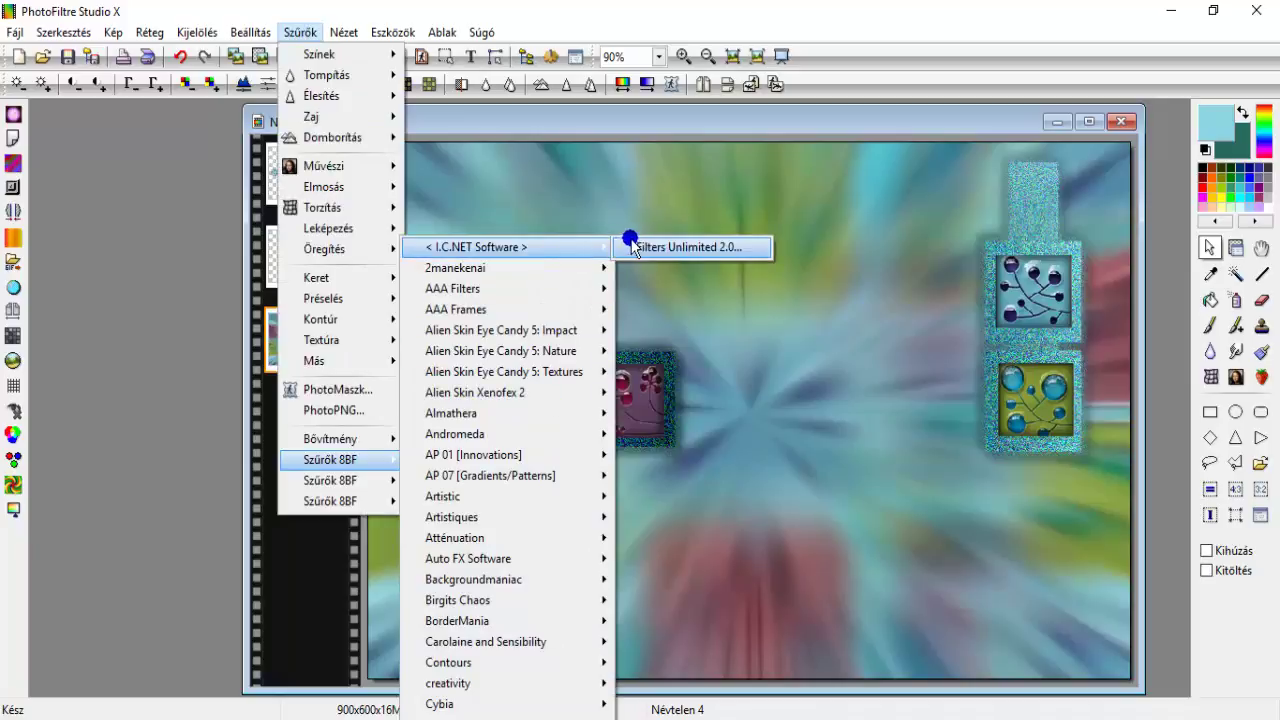
pyautogui.click(632, 247)
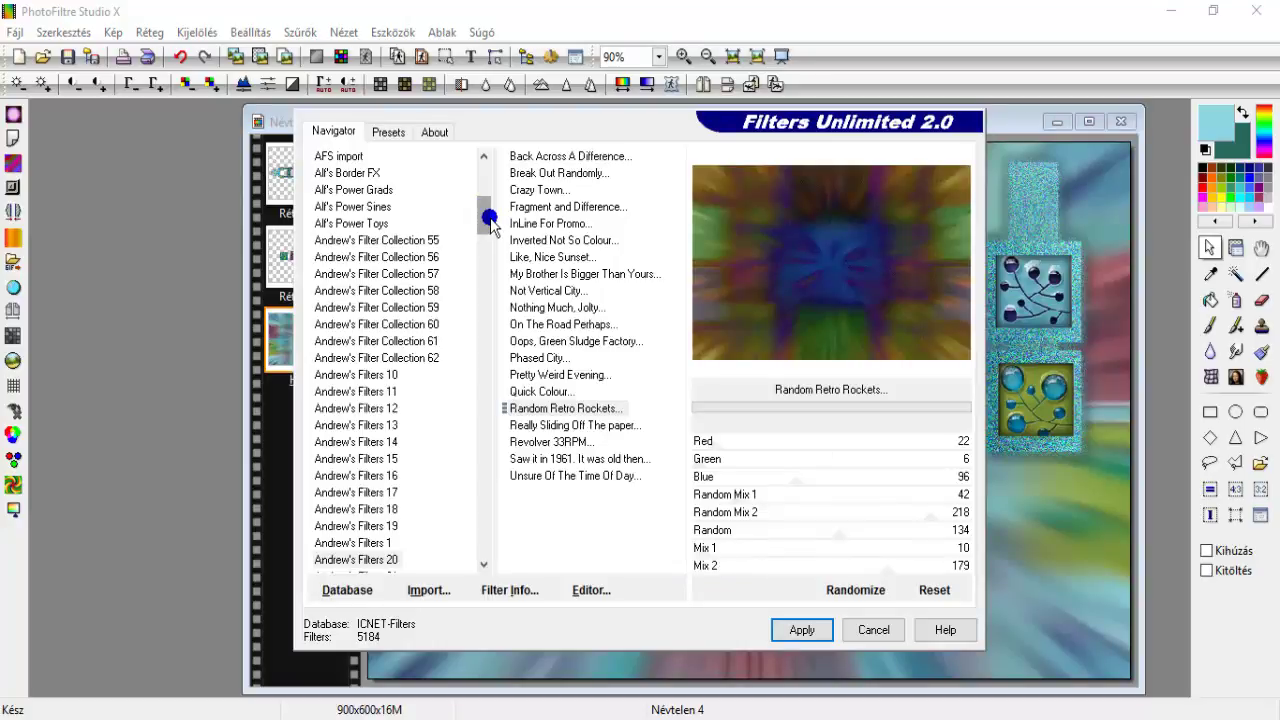
pyautogui.moveTo(487, 232); pyautogui.dragTo(495, 445)
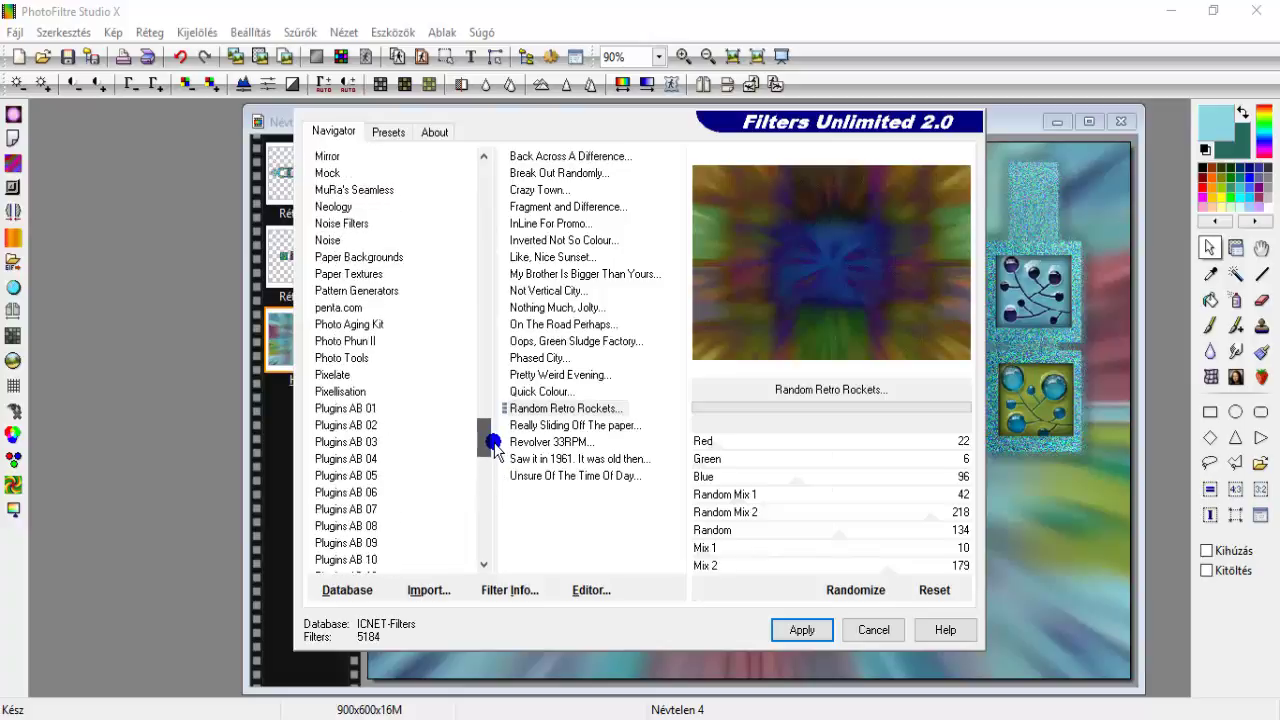
pyautogui.click(372, 274)
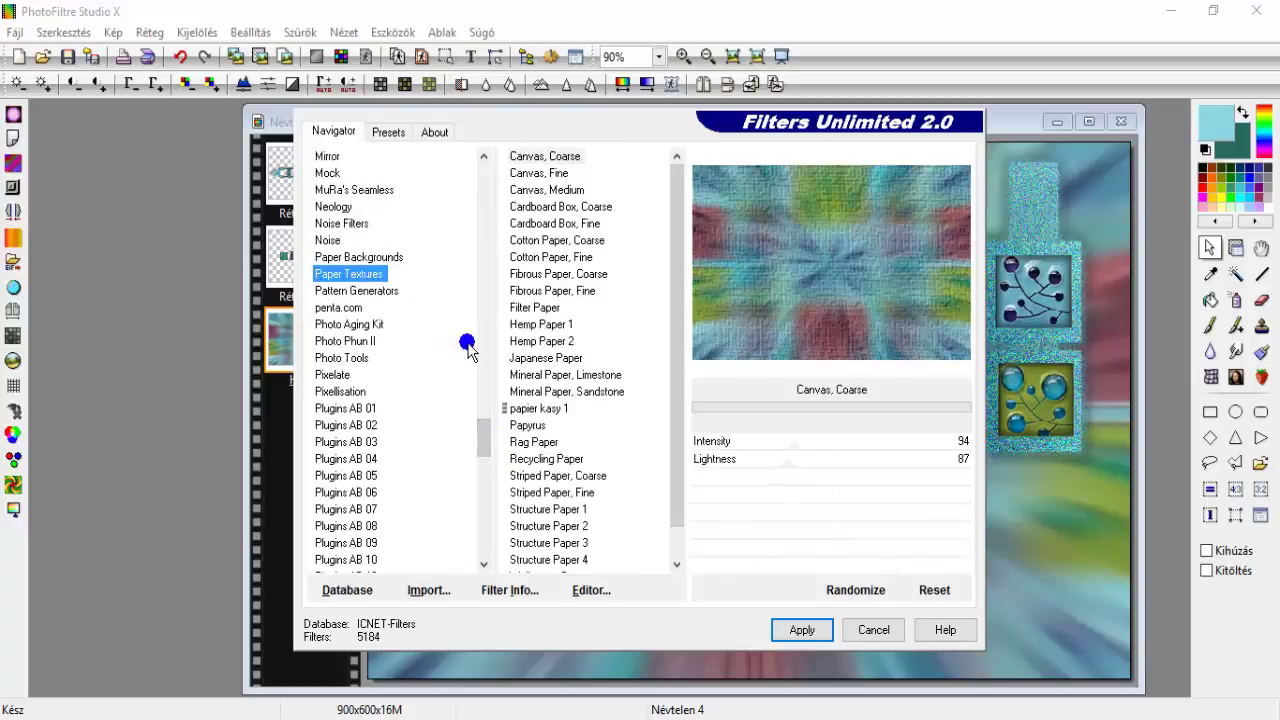
pyautogui.click(535, 410)
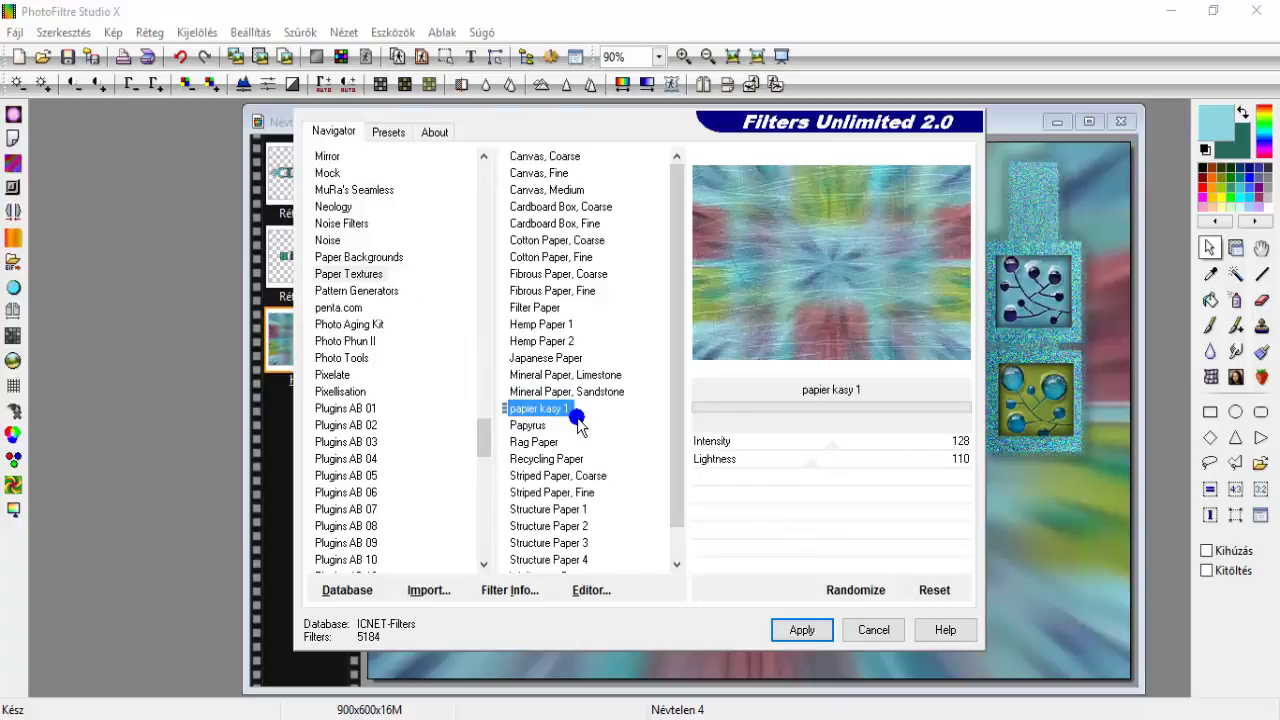
pyautogui.click(388, 132)
pyautogui.click(363, 182)
pyautogui.click(332, 133)
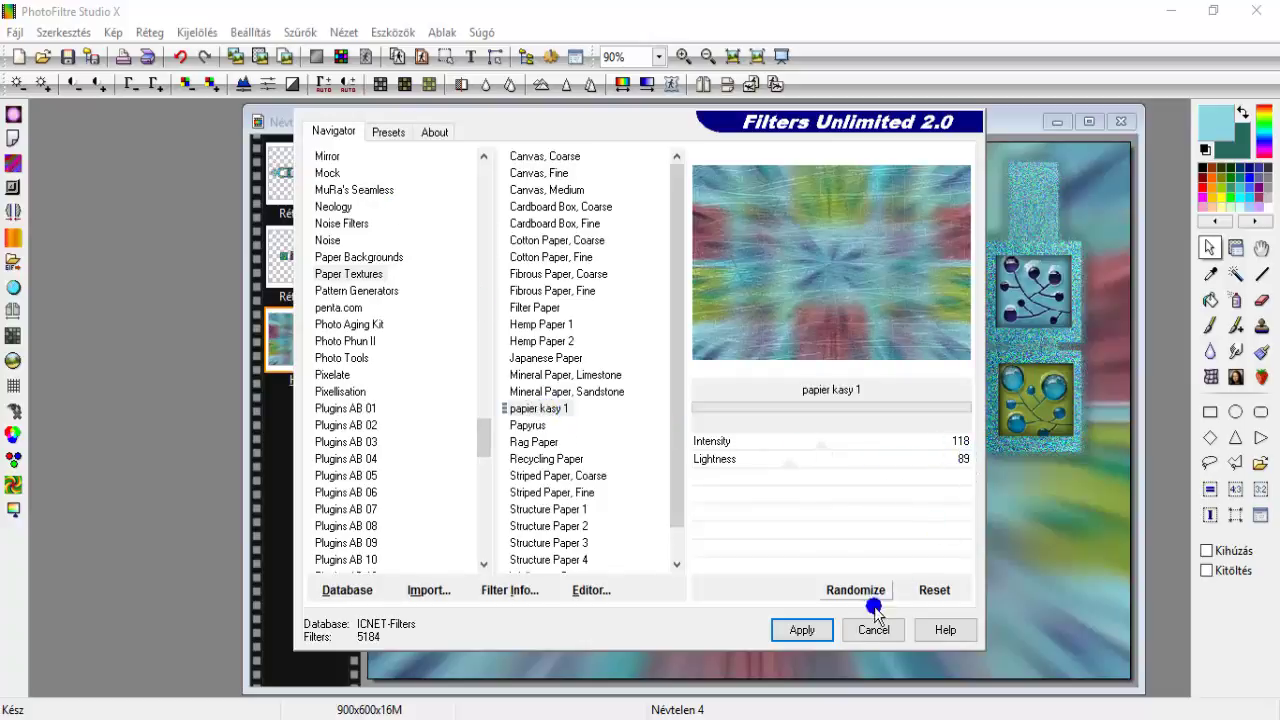
pyautogui.click(806, 626)
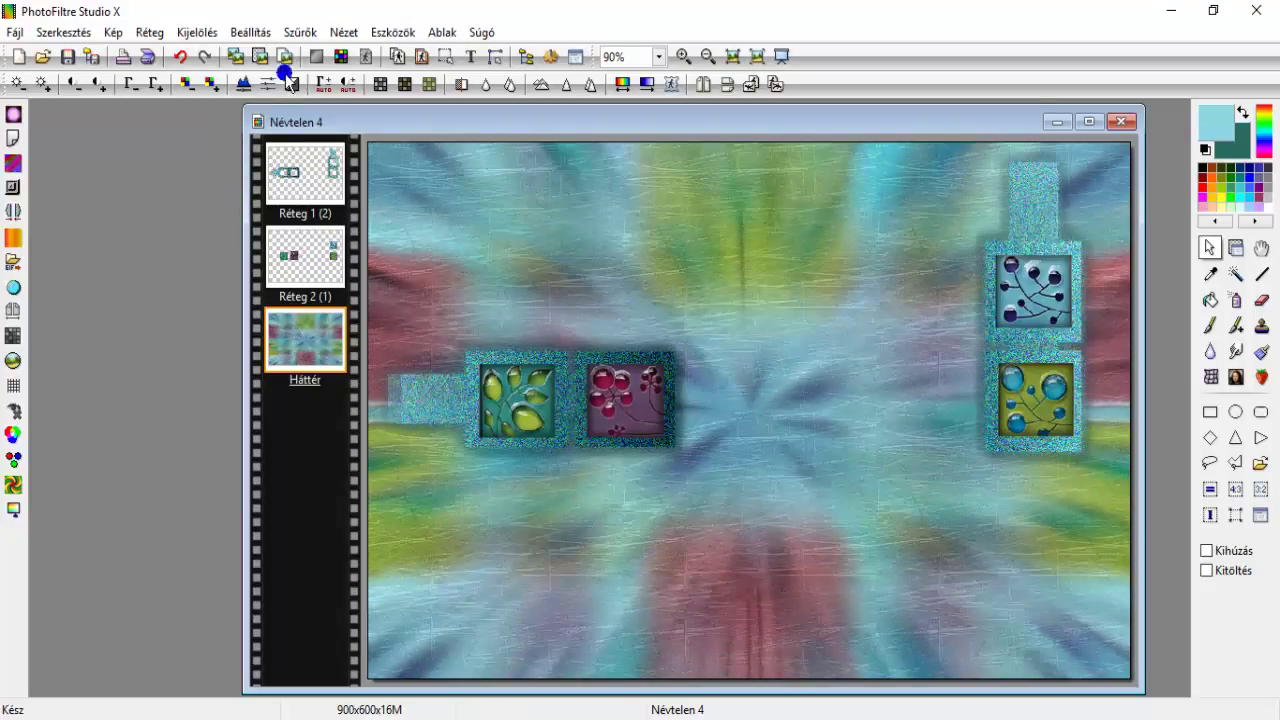
# Sharpen the textured Háttér layer with the Mikro kontraszt filter
pyautogui.click(311, 31)
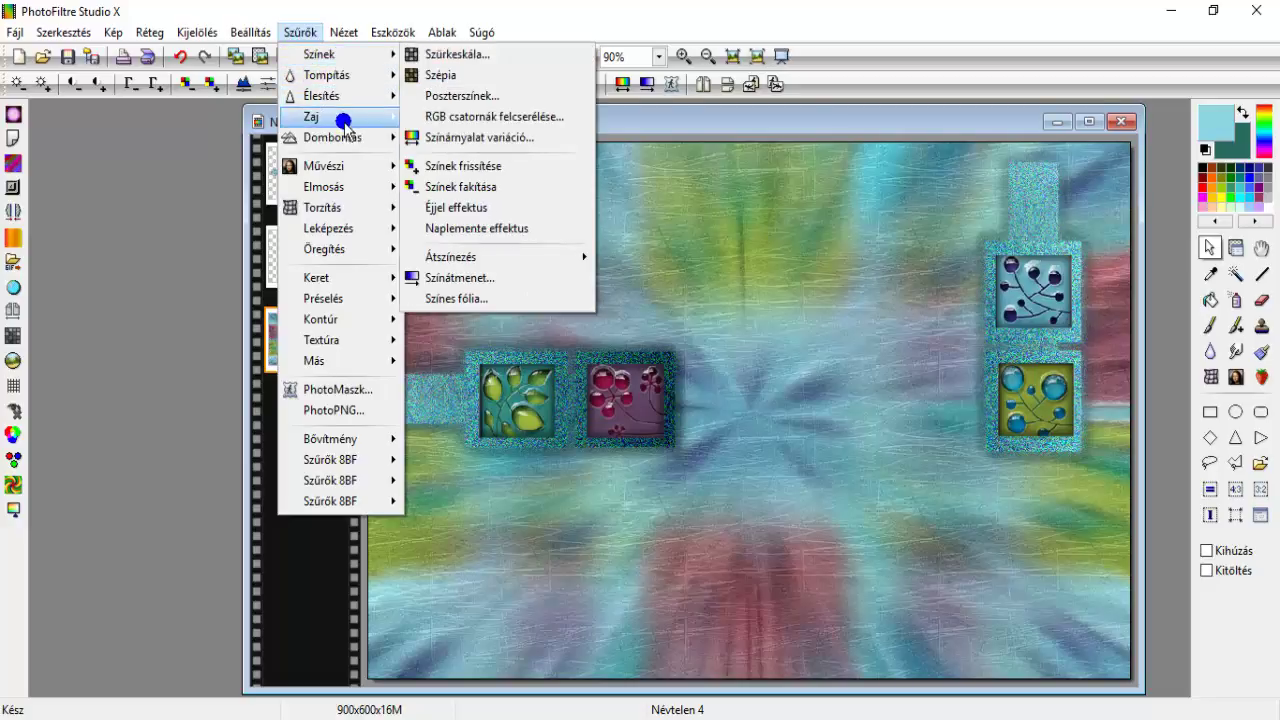
pyautogui.moveTo(345, 95)
pyautogui.click(508, 197)
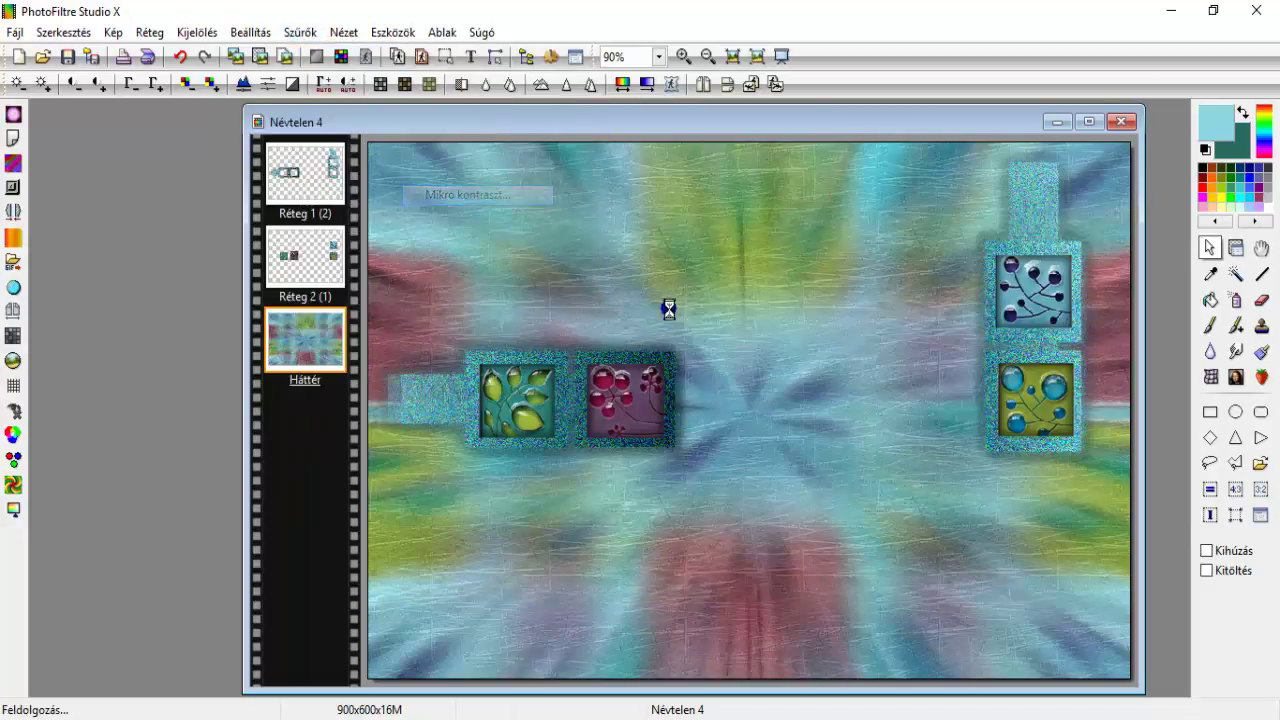
pyautogui.click(670, 432)
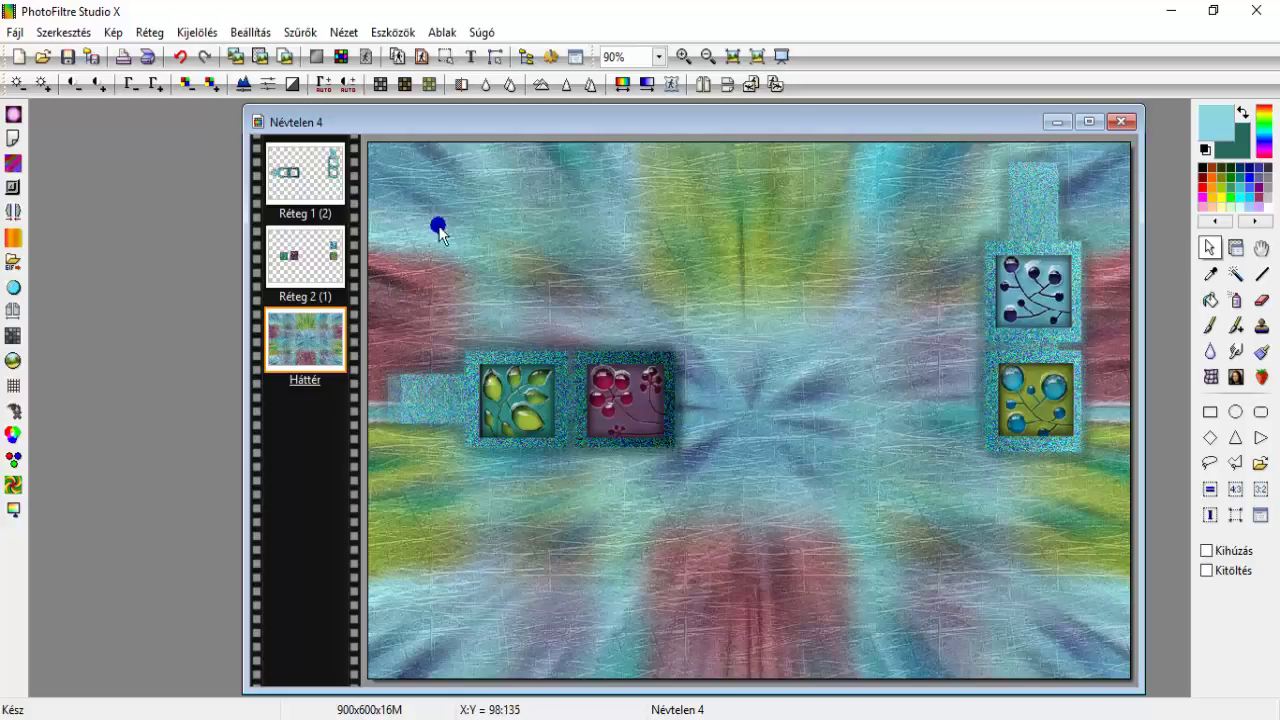
# Add a new transparent 900 × 600 layer directly above Háttér and fill it with the light blue foreground colour
pyautogui.click(155, 32)
pyautogui.moveTo(385, 57)
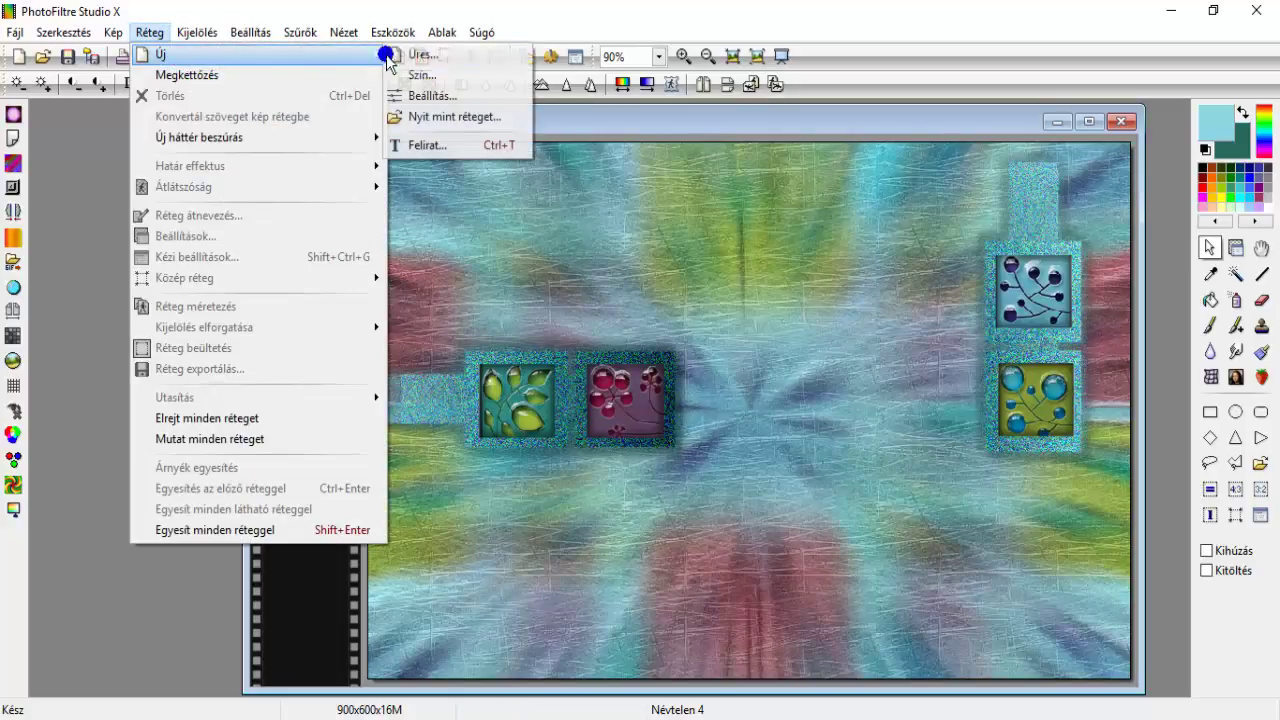
pyautogui.click(442, 54)
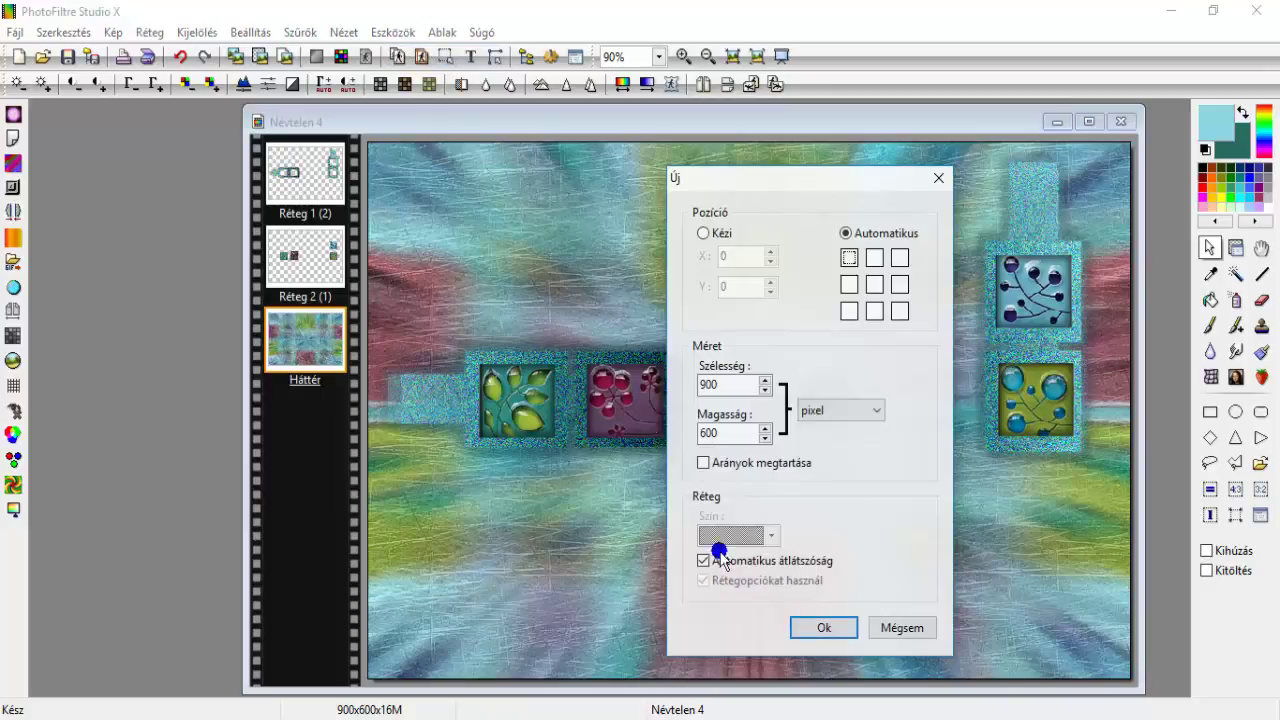
pyautogui.click(797, 628)
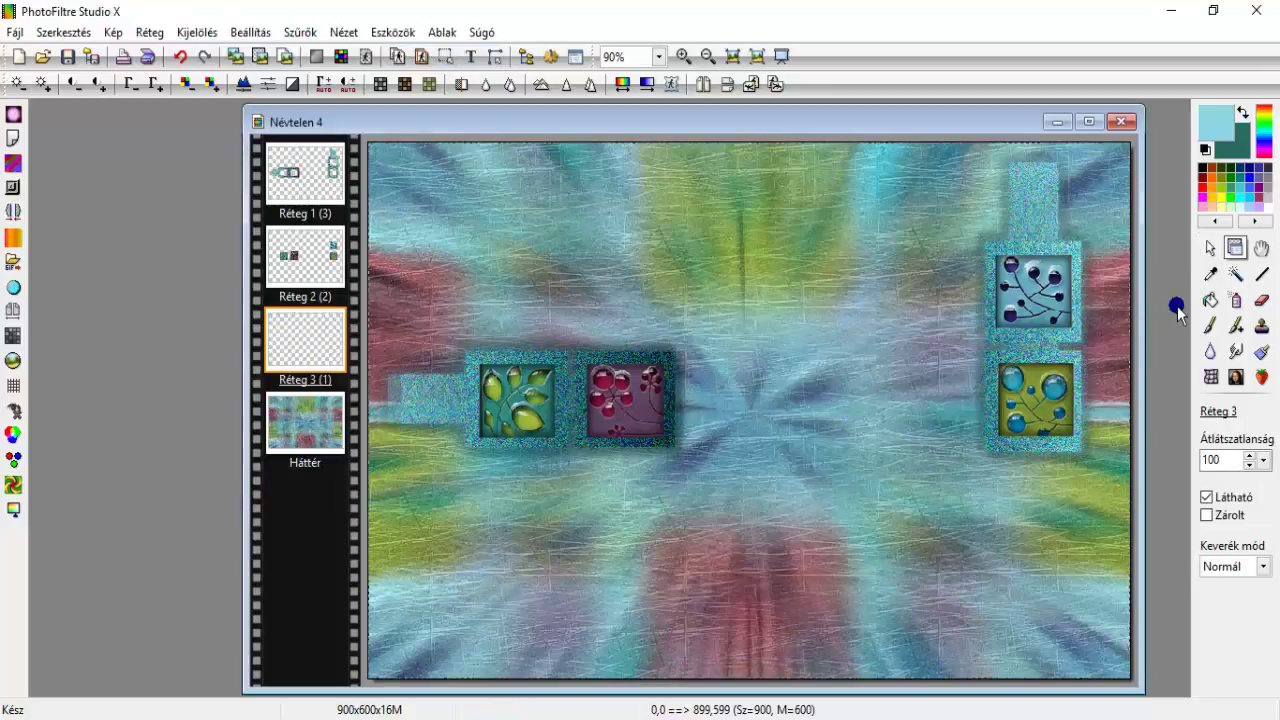
pyautogui.click(1210, 299)
pyautogui.click(708, 294)
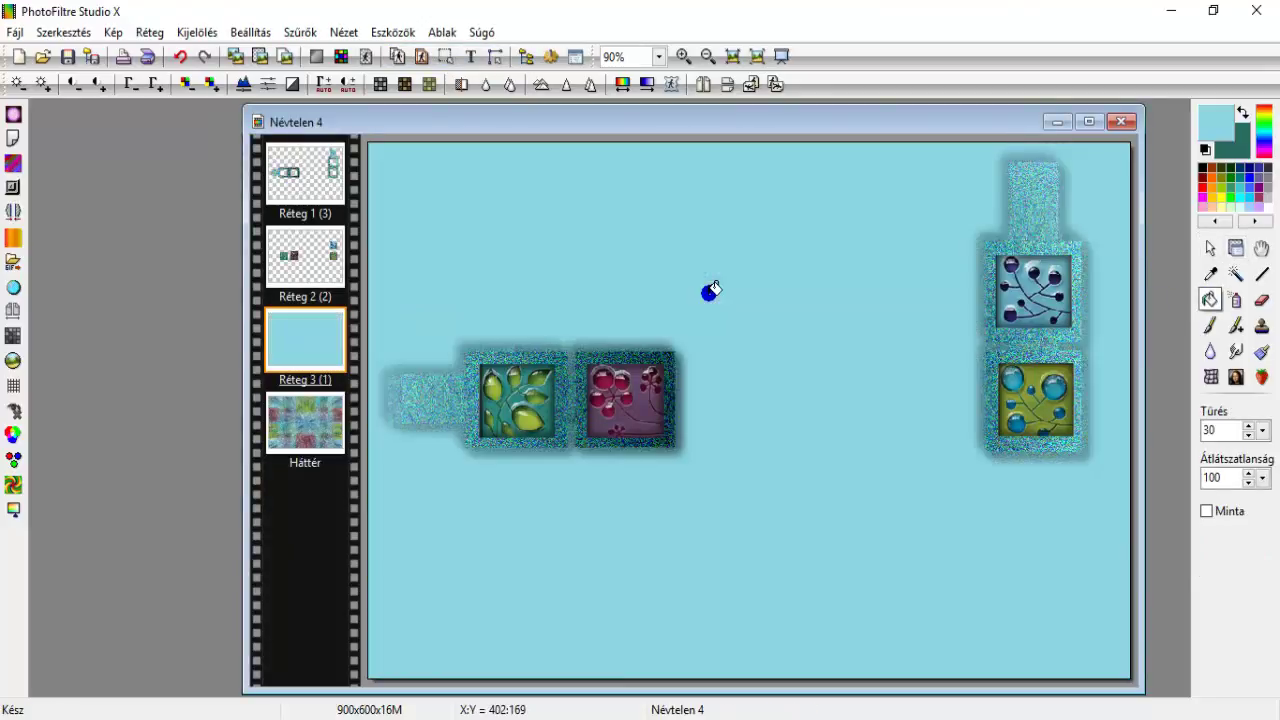
# Apply a PhotoMaszk to the light blue Réteg 3 layer using voilemask.jpg with opacity 100 and Átlátszóság colour handling
pyautogui.click(670, 84)
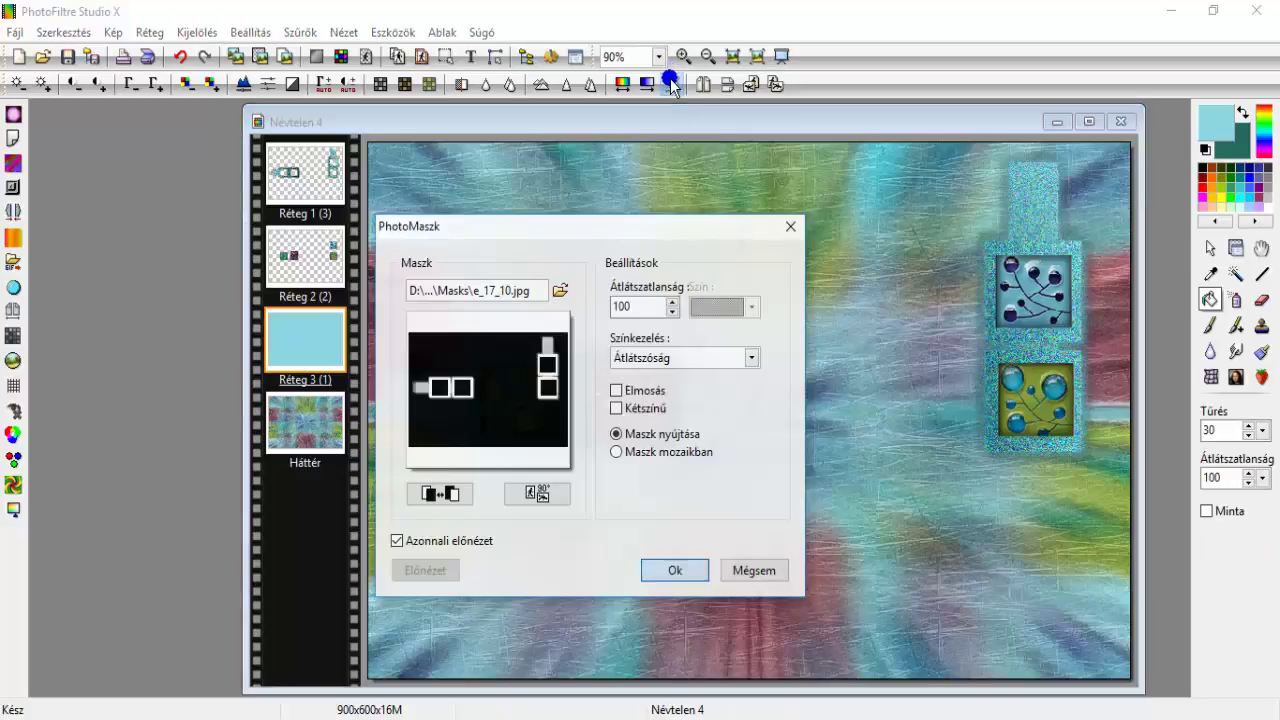
pyautogui.click(561, 289)
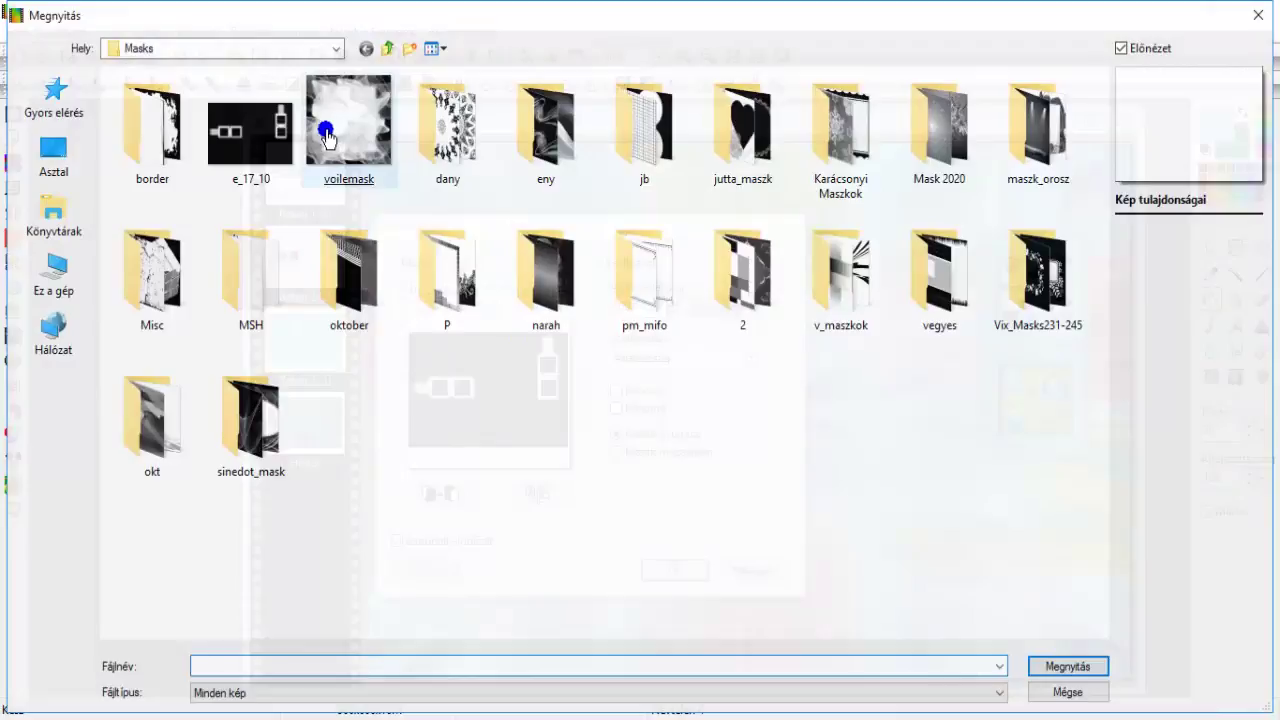
pyautogui.doubleClick(383, 152)
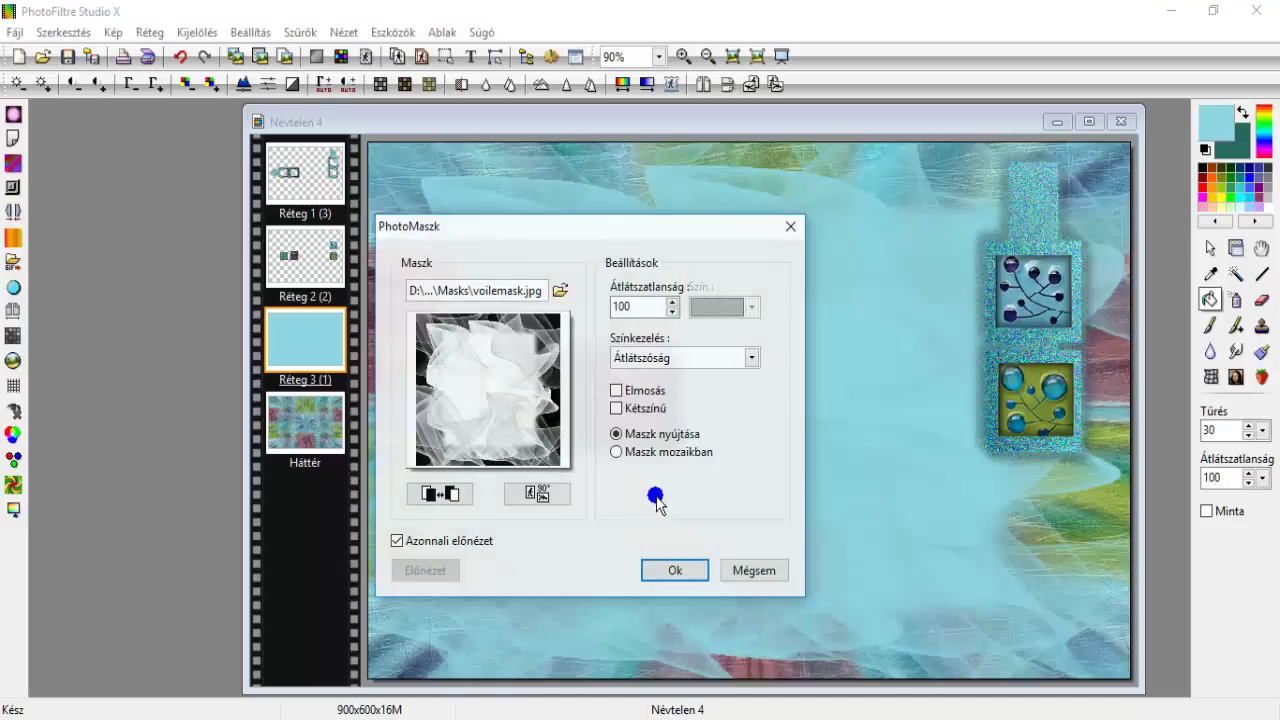
pyautogui.click(674, 569)
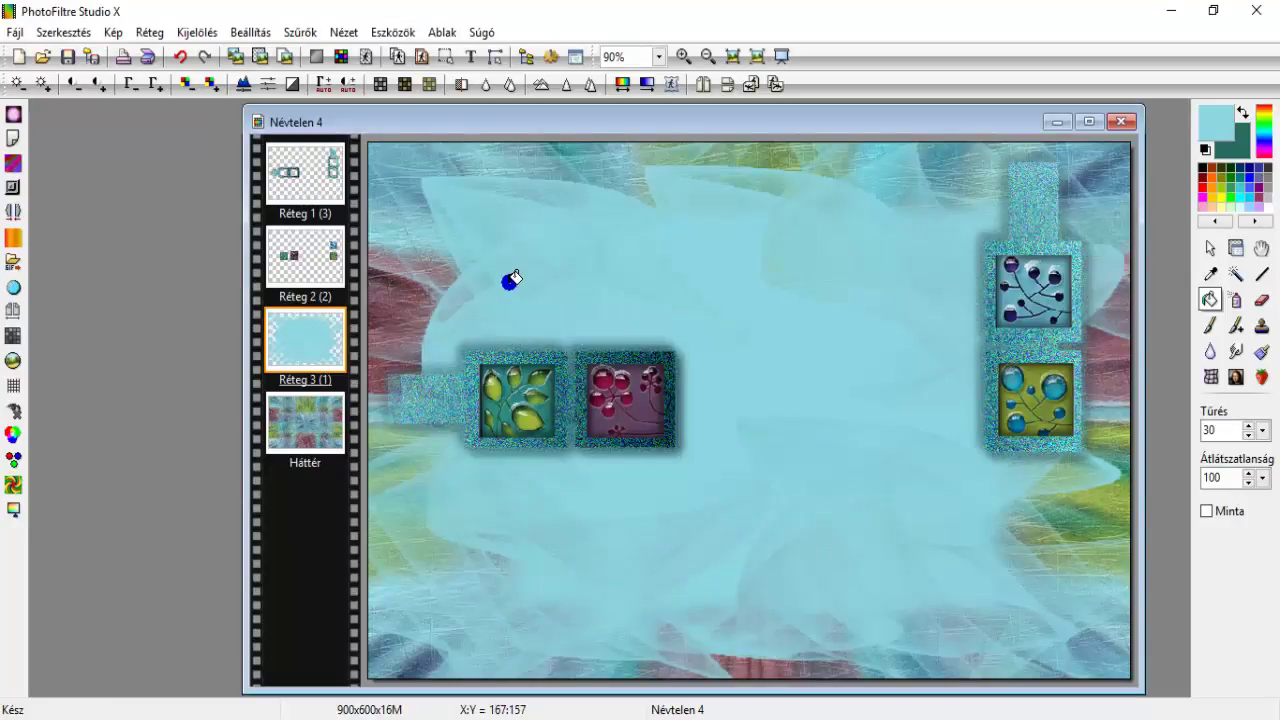
# Add a black shadow to Réteg 3 with X and Y offset 1, opacity 100% and radius 1, and merge it into the layer
pyautogui.rightClick(320, 345)
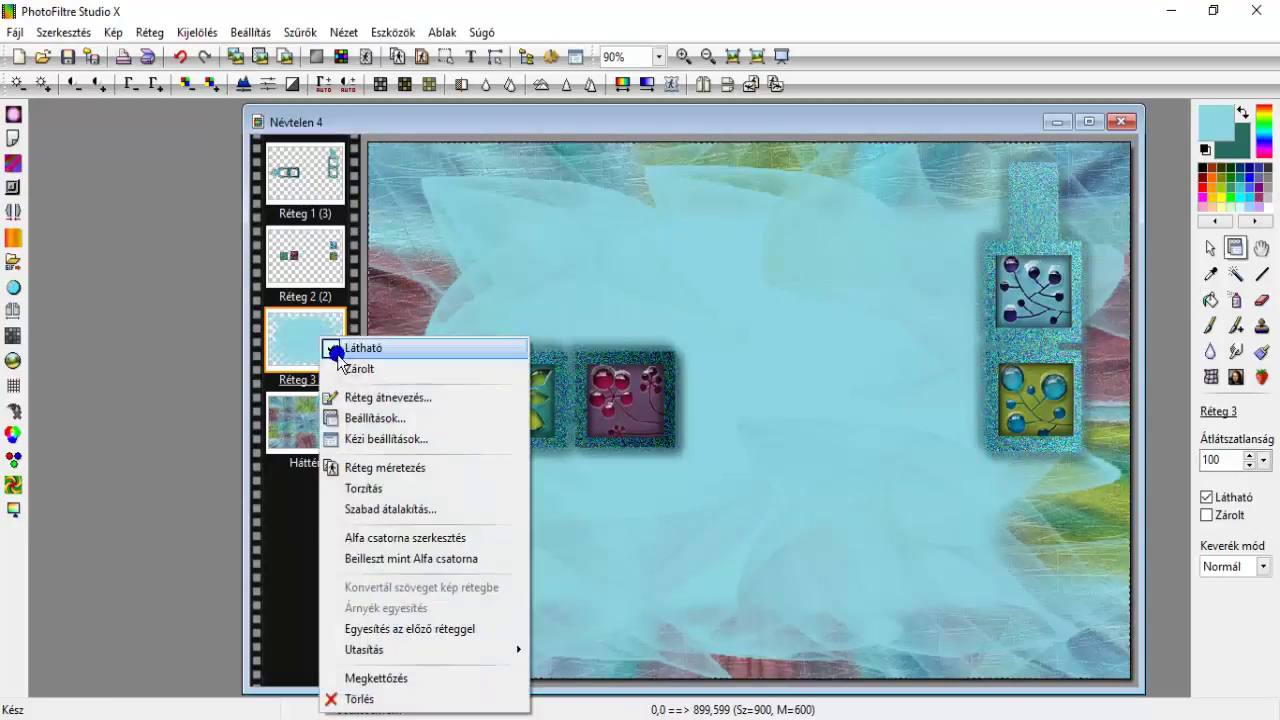
pyautogui.click(365, 416)
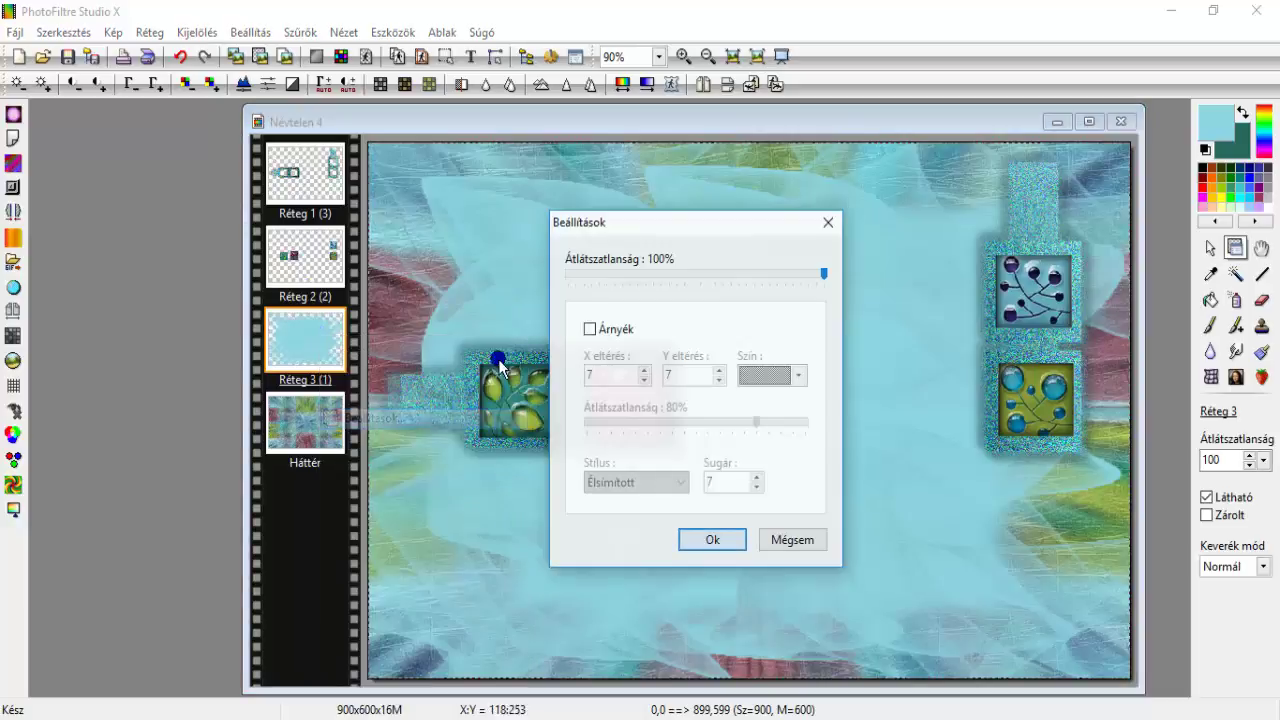
pyautogui.click(590, 329)
pyautogui.doubleClick(589, 372)
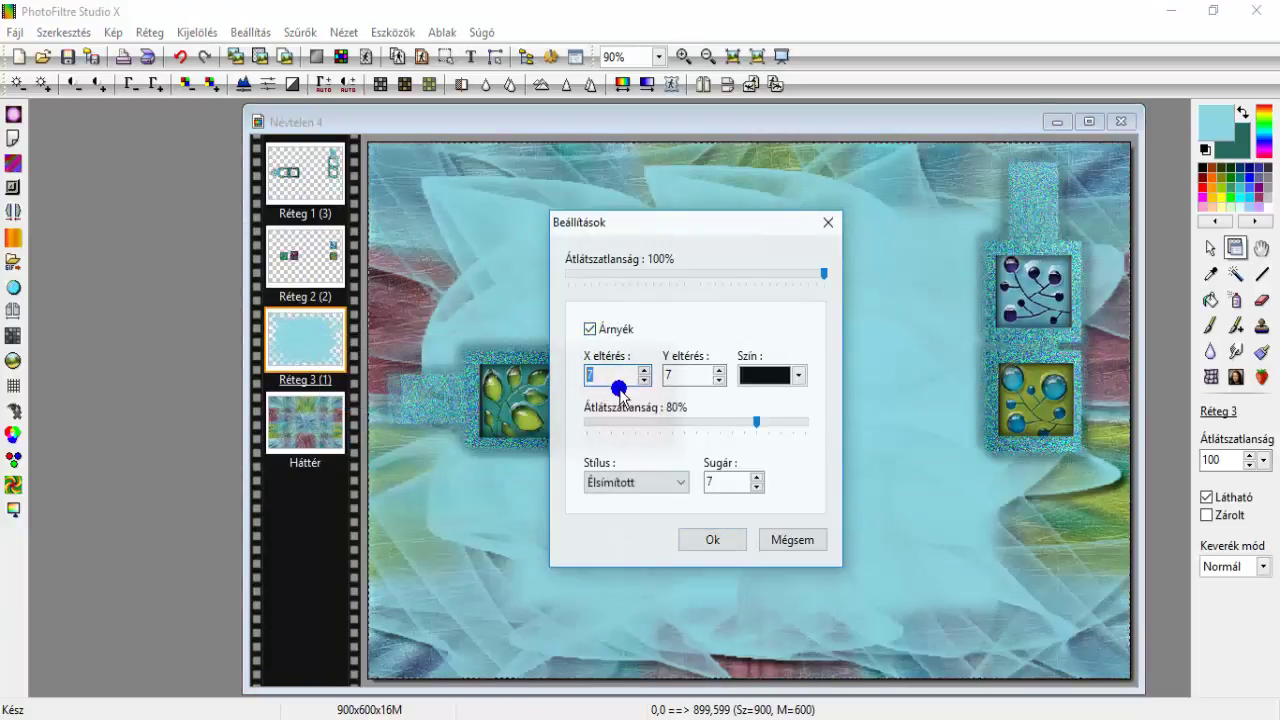
pyautogui.write('1')
pyautogui.doubleClick(685, 376)
pyautogui.write('1')
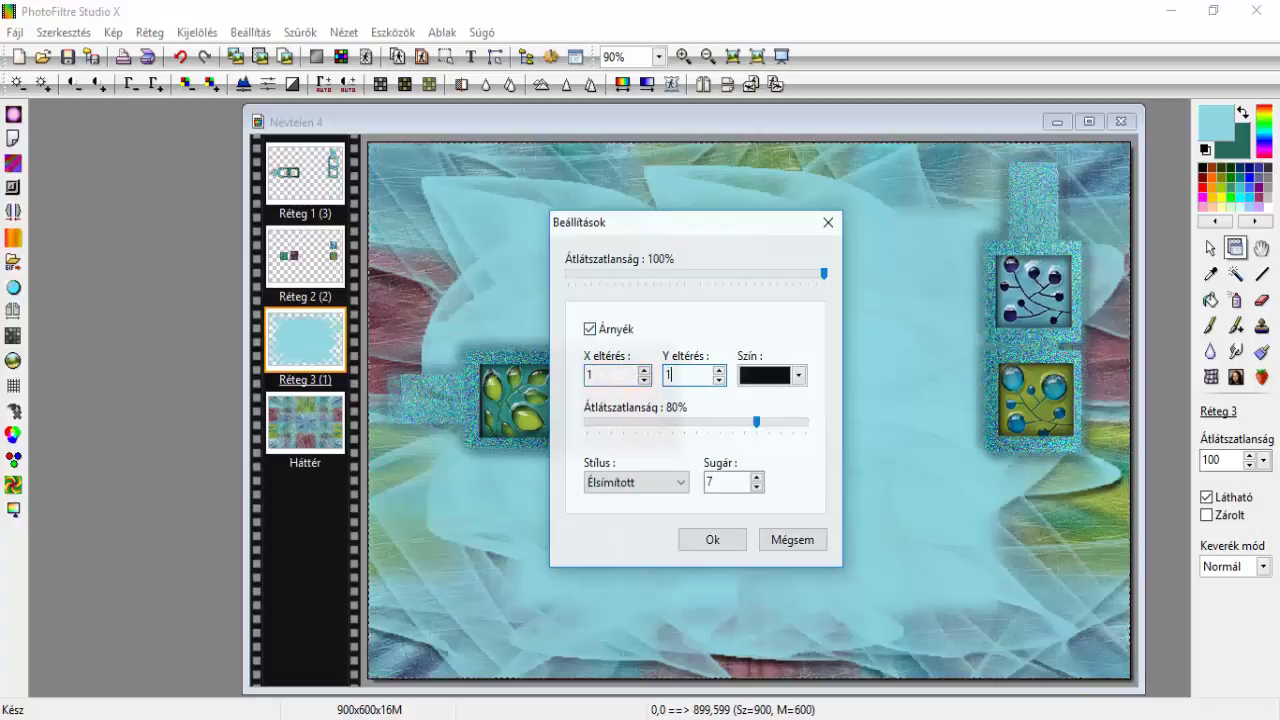
pyautogui.click(757, 425)
pyautogui.moveTo(757, 432); pyautogui.dragTo(811, 425)
pyautogui.click(736, 473)
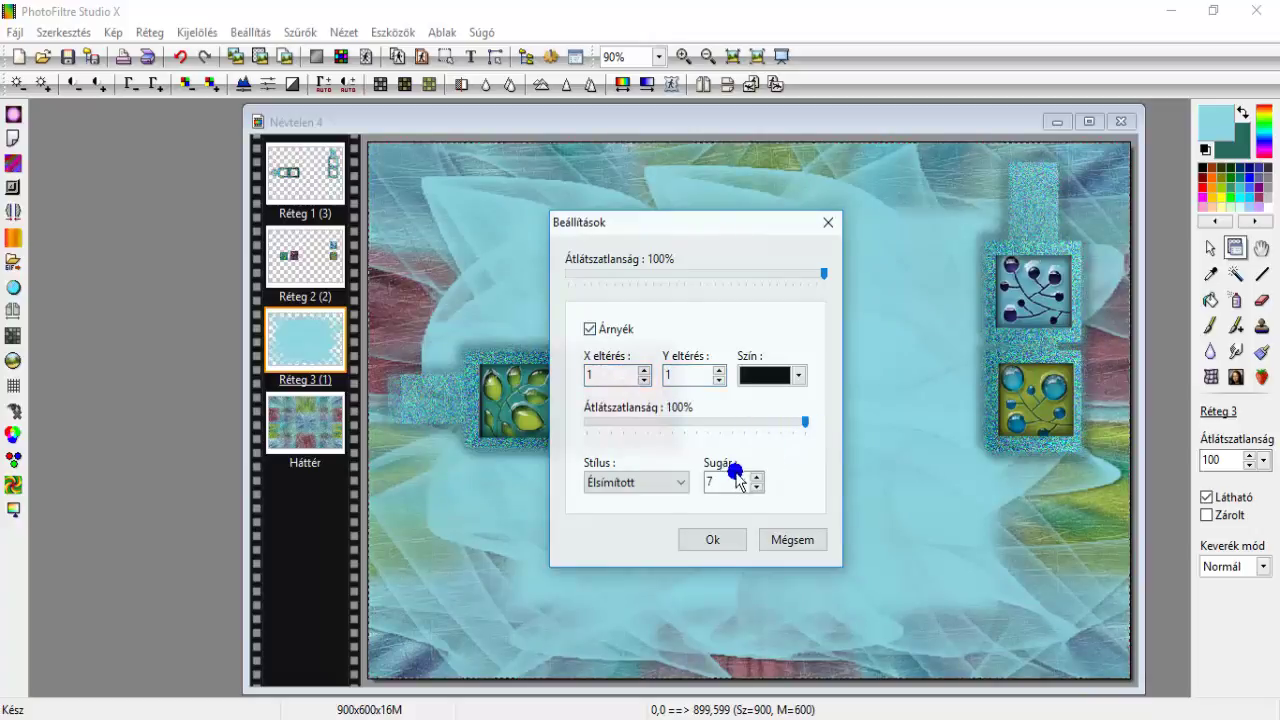
pyautogui.write('1')
pyautogui.click(708, 545)
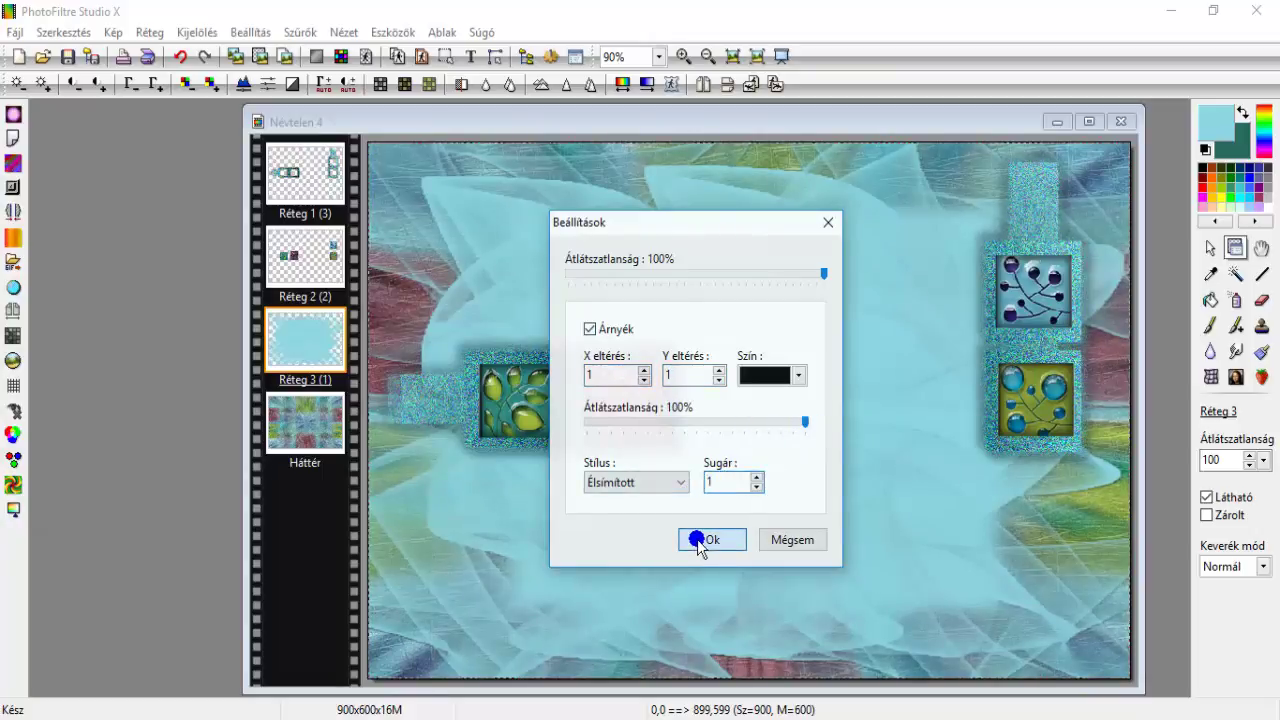
pyautogui.rightClick(323, 358)
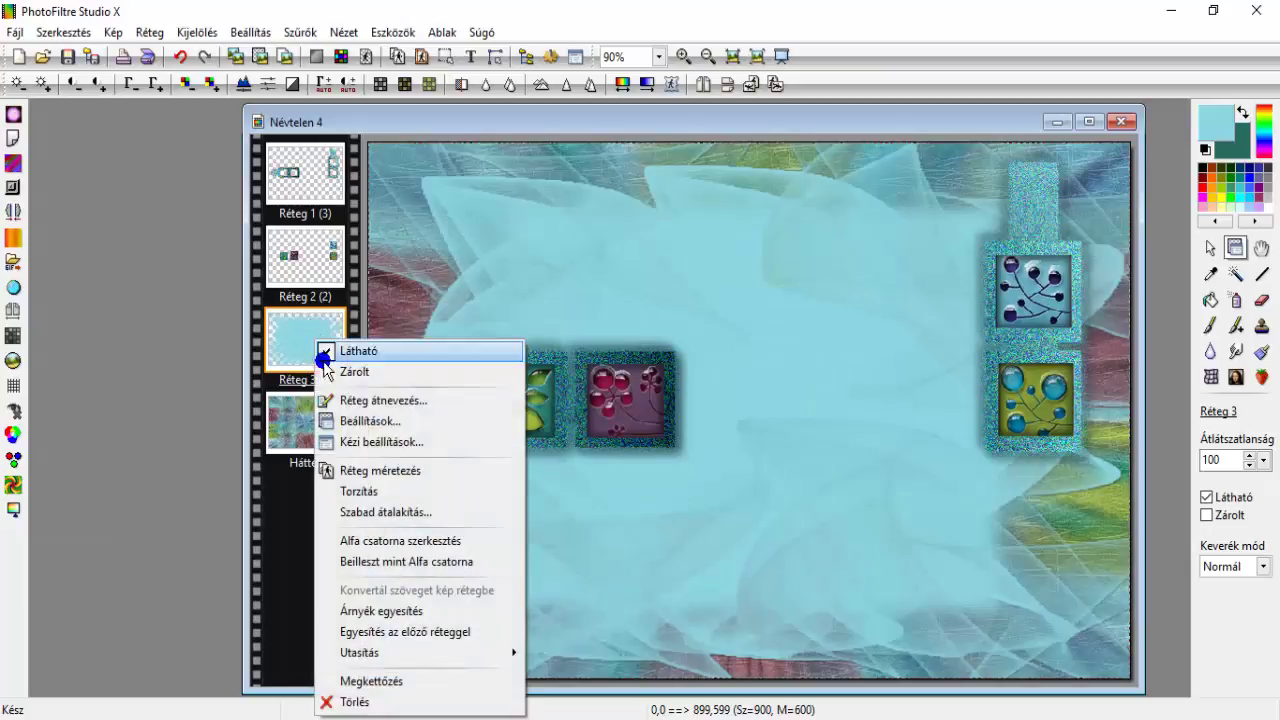
pyautogui.click(368, 610)
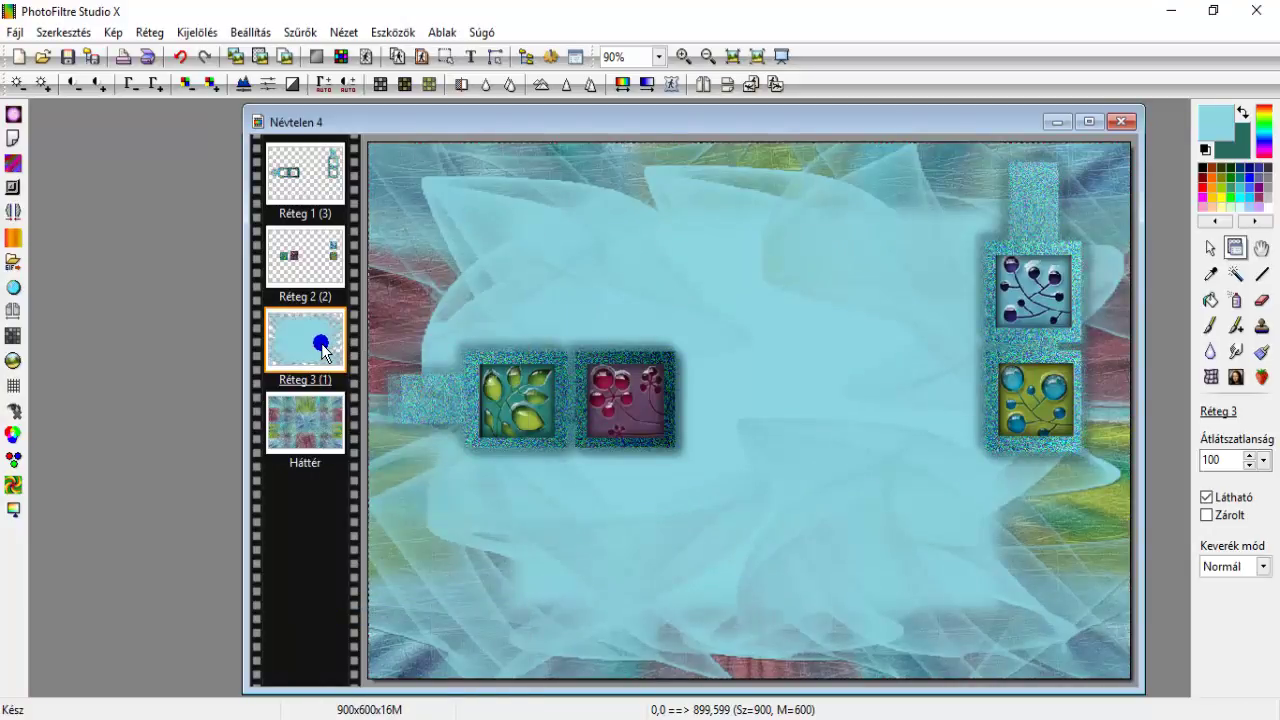
# Apply the Merített papír texture filter to the masked light blue Réteg 3 layer
pyautogui.click(299, 32)
pyautogui.moveTo(331, 340)
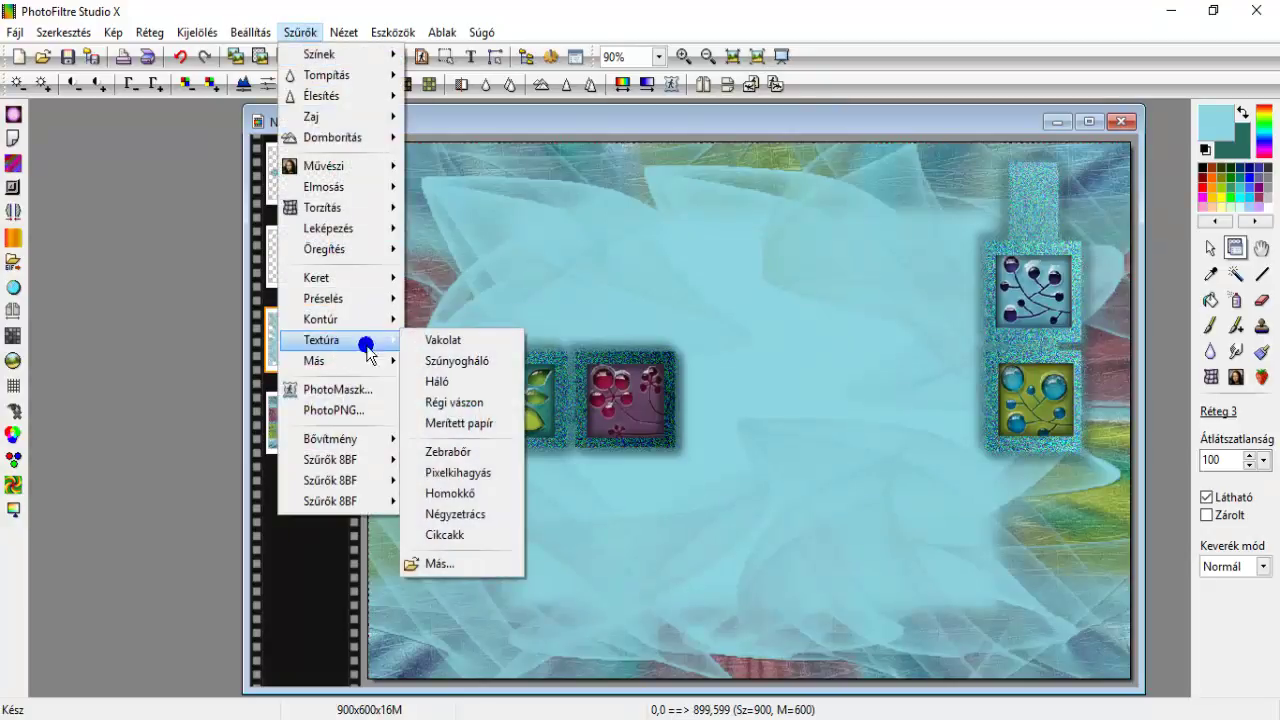
pyautogui.click(481, 424)
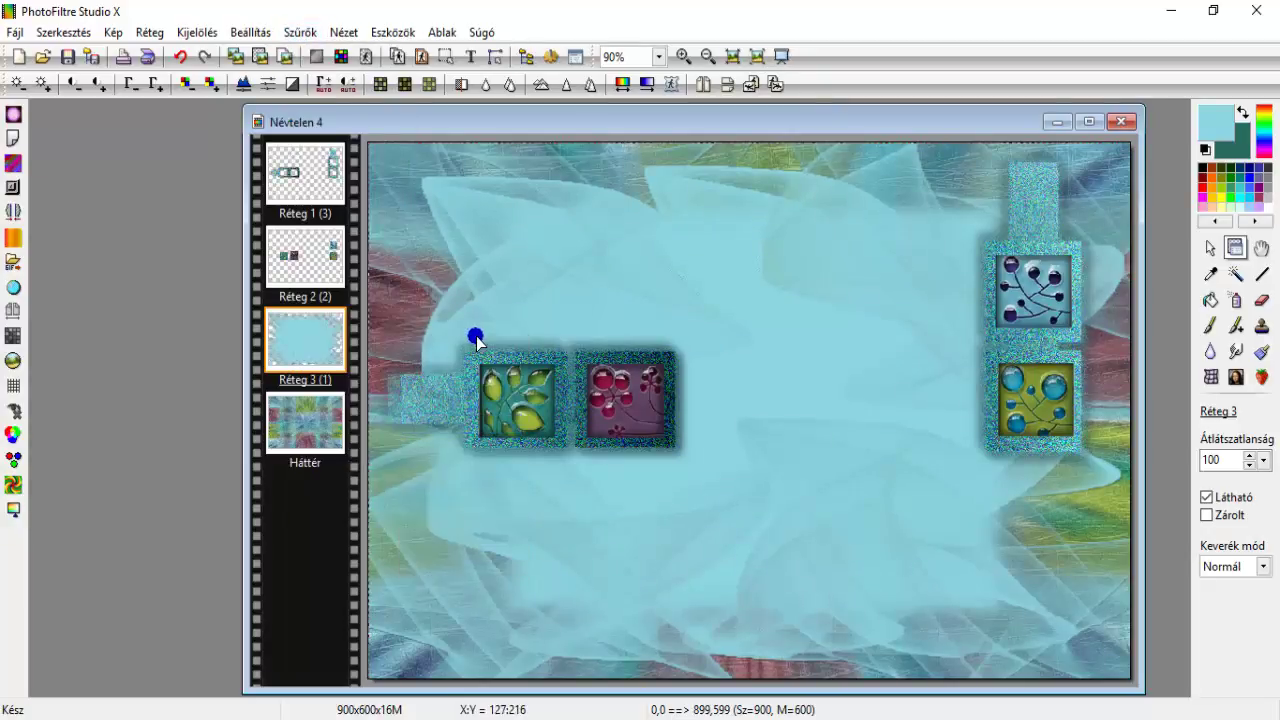
pyautogui.click(300, 32)
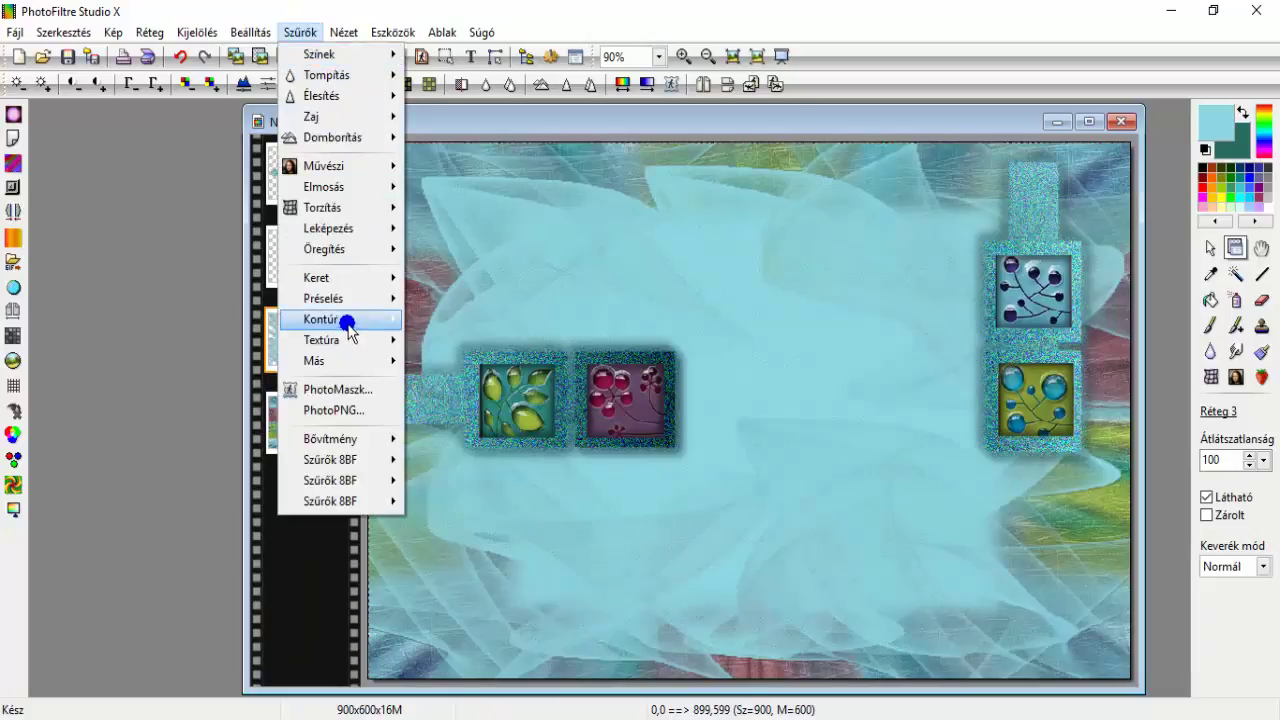
pyautogui.moveTo(343, 340)
pyautogui.click(481, 424)
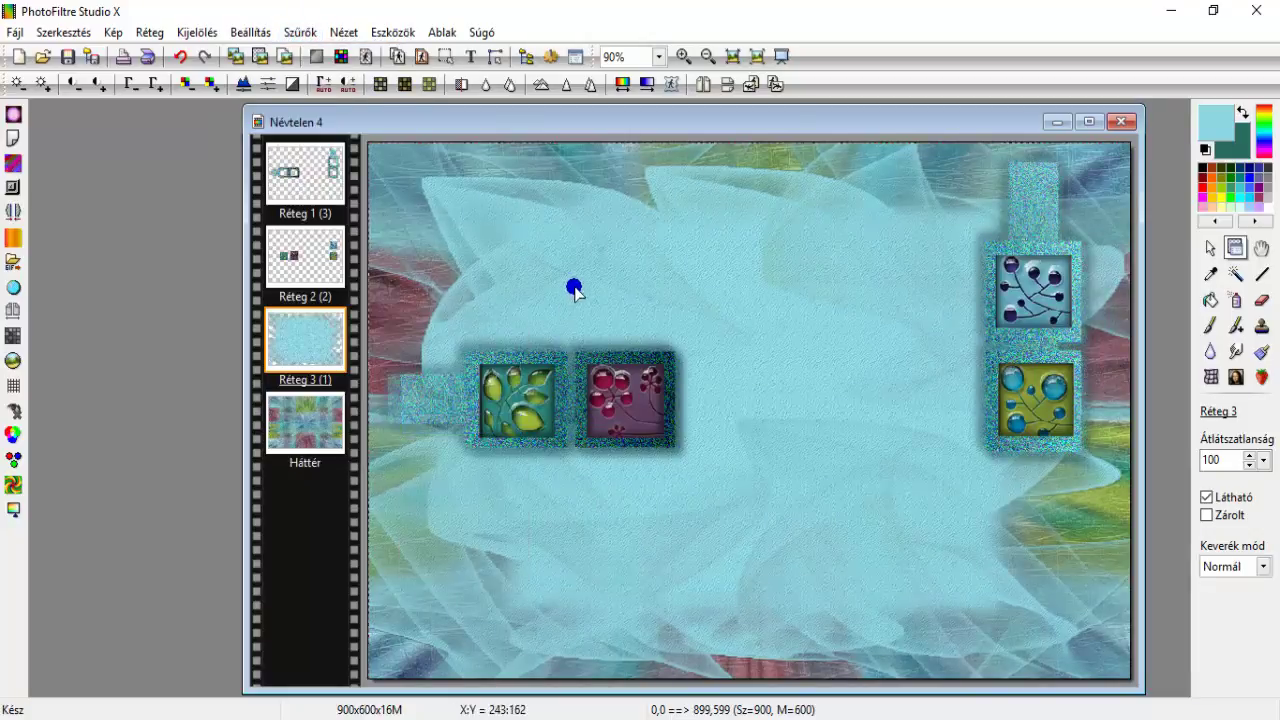
# Sharpen the textured Réteg 3 layer with the Mikro kontraszt filter
pyautogui.click(295, 31)
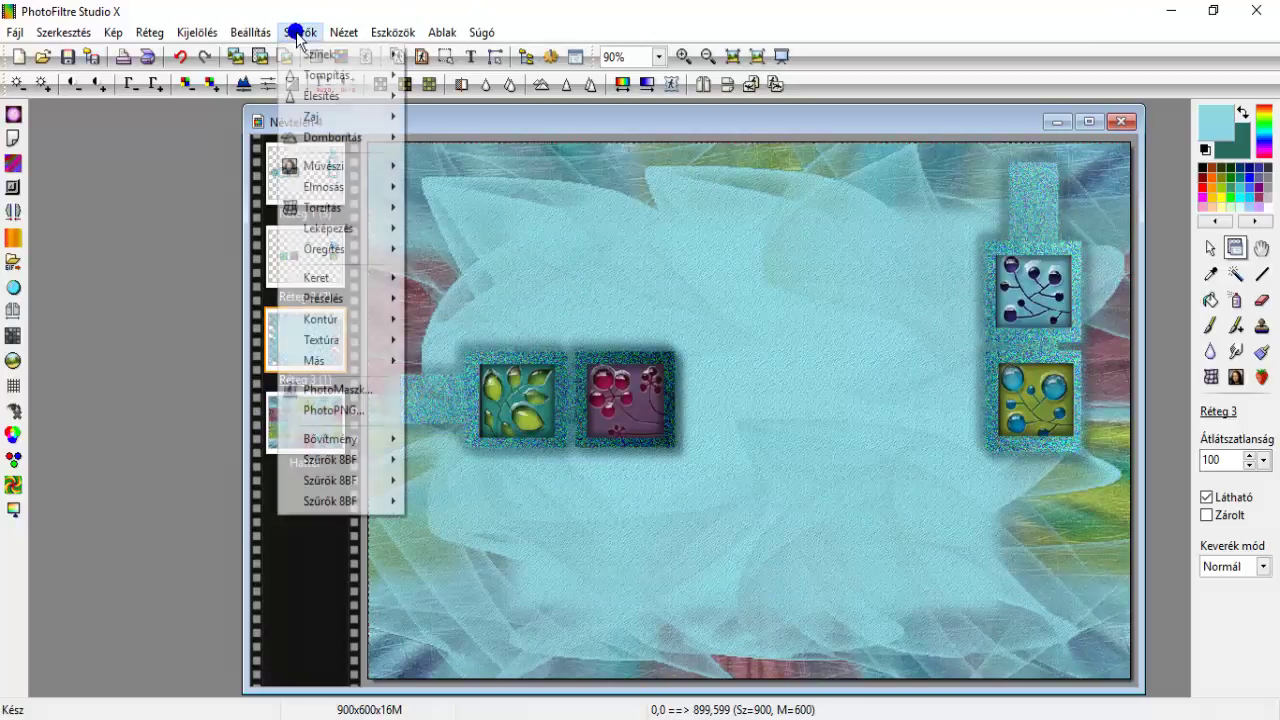
pyautogui.moveTo(390, 97)
pyautogui.click(467, 194)
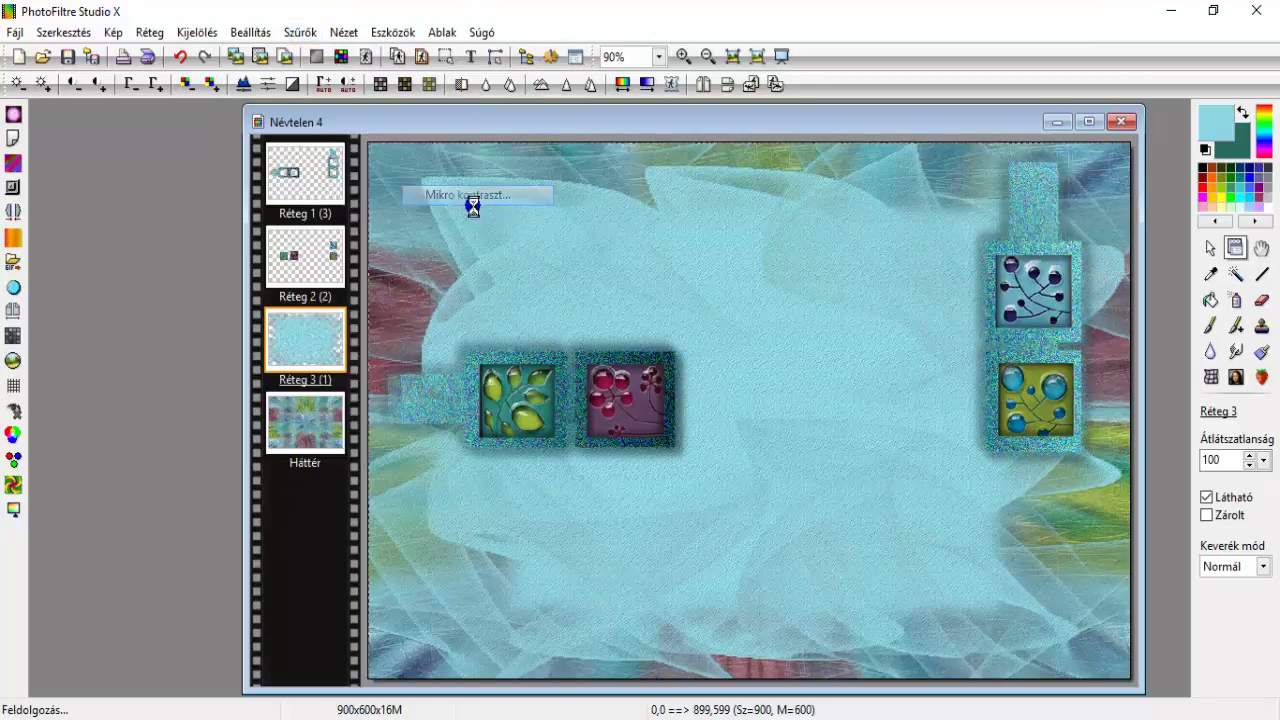
pyautogui.click(655, 437)
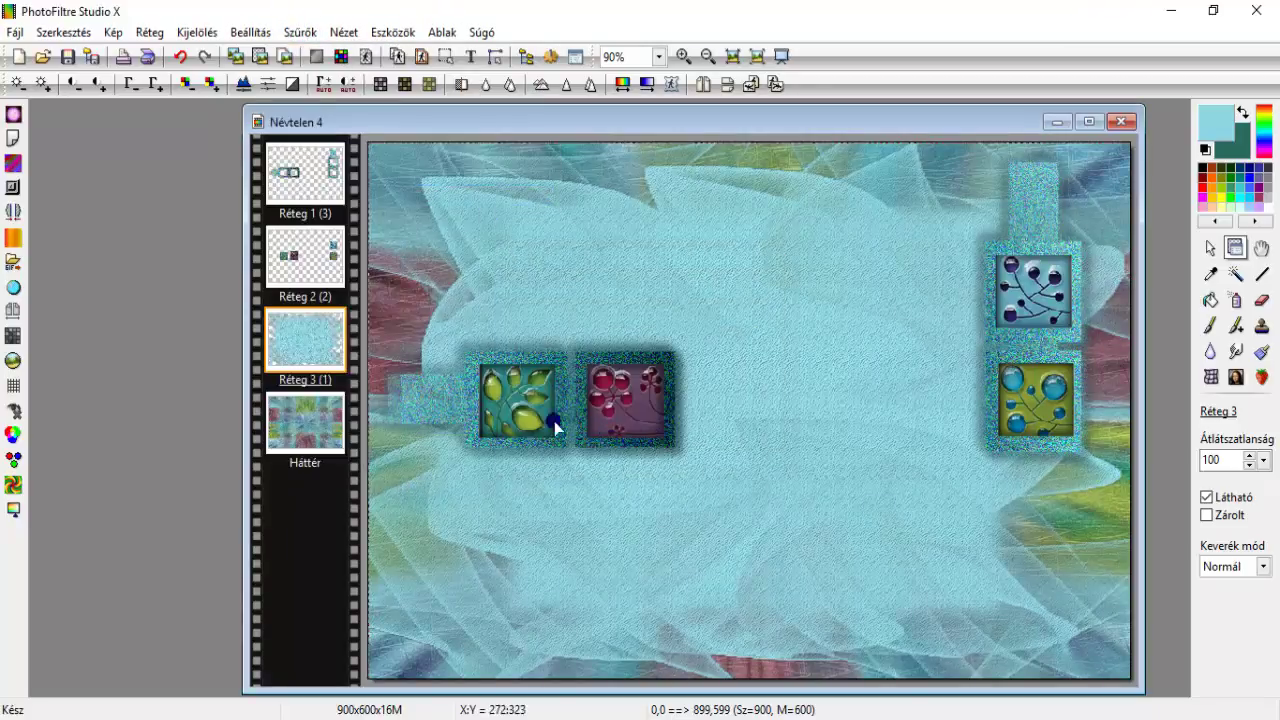
# Duplicate the sharpened Réteg 3 layer
pyautogui.click(319, 330)
pyautogui.rightClick(319, 336)
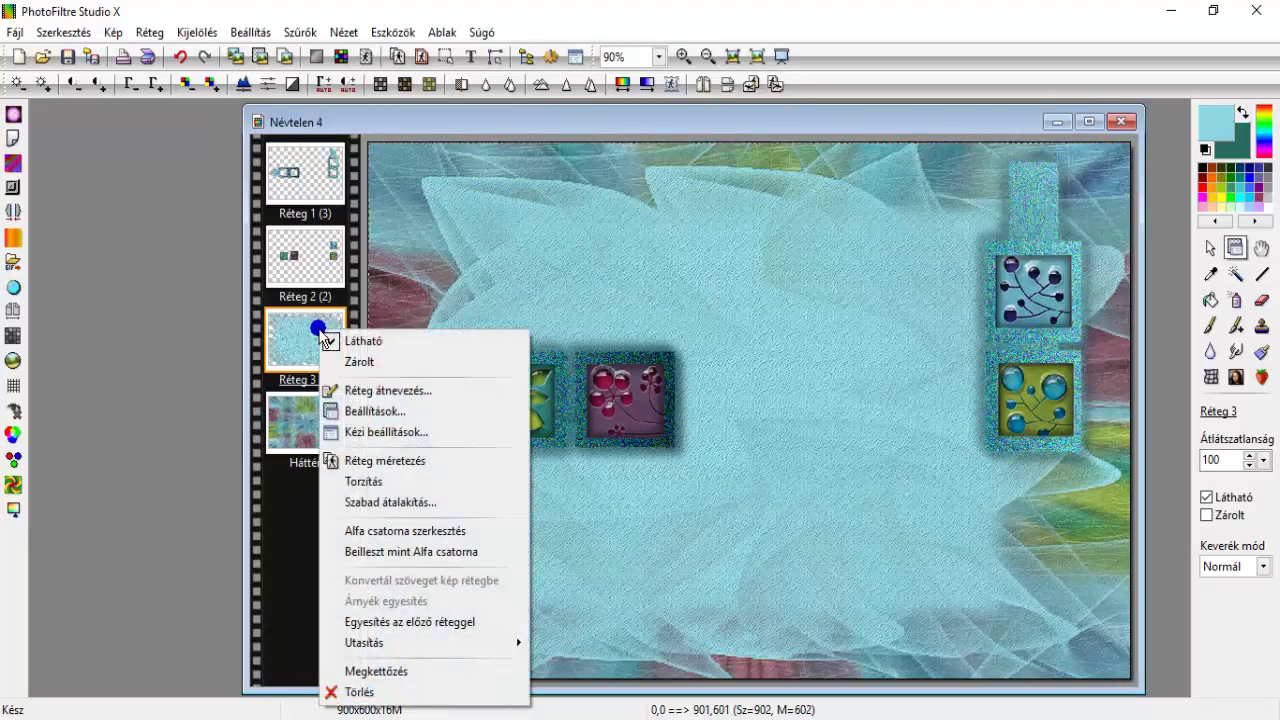
pyautogui.click(415, 673)
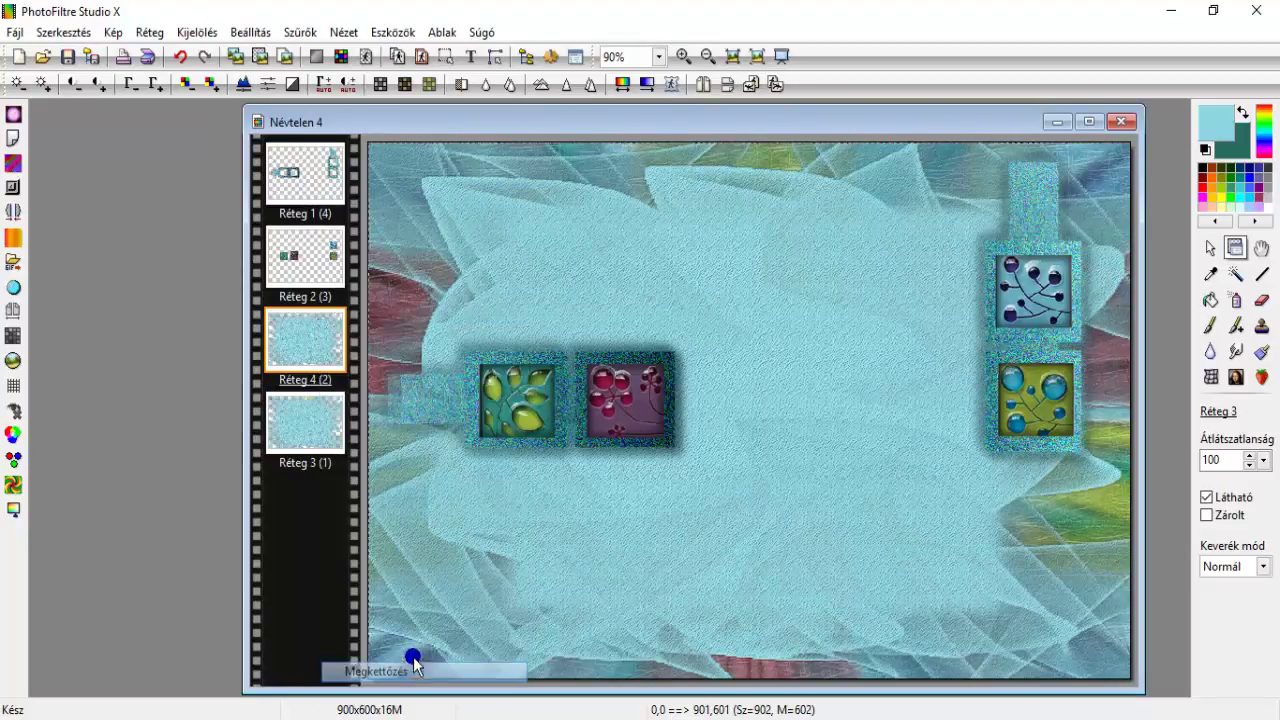
# Apply the Filters Unlimited 2.0 VM Natural Weave Distortion effect to the duplicate layer with Size 87, Gap Width 164, Transparency 255 and Shadow Intensity 34
pyautogui.click(302, 32)
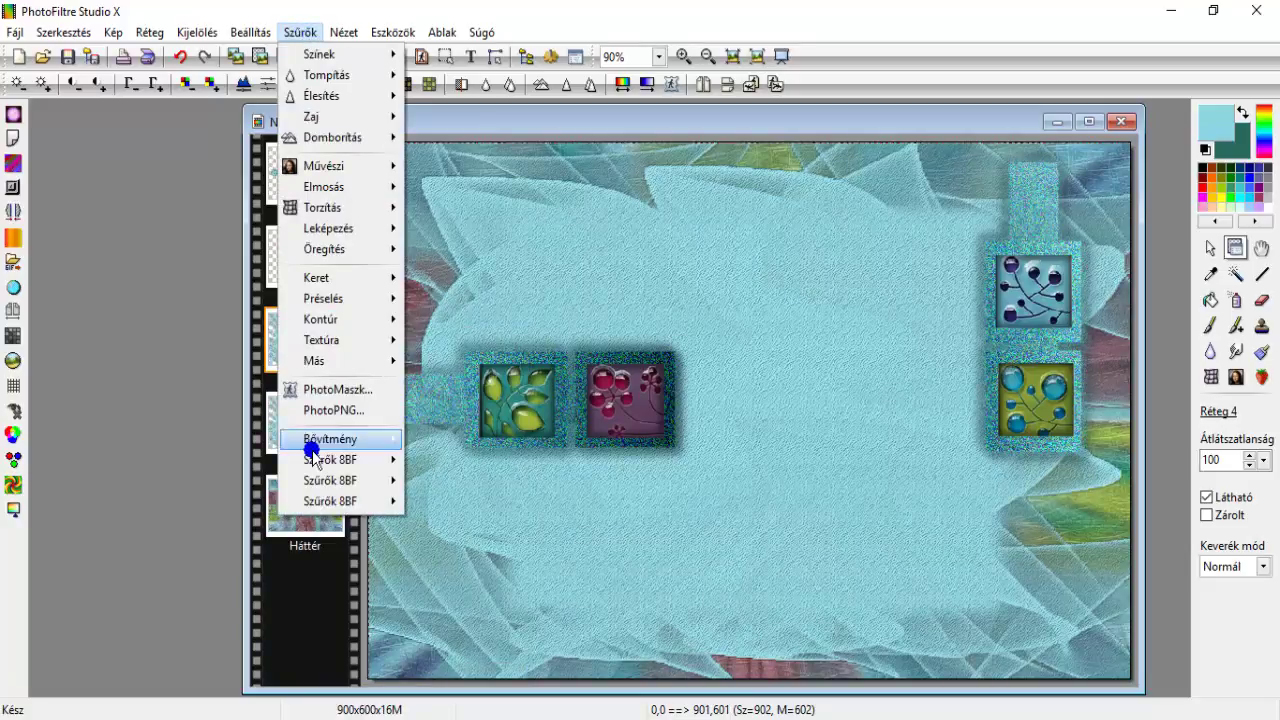
pyautogui.moveTo(306, 459)
pyautogui.moveTo(575, 247)
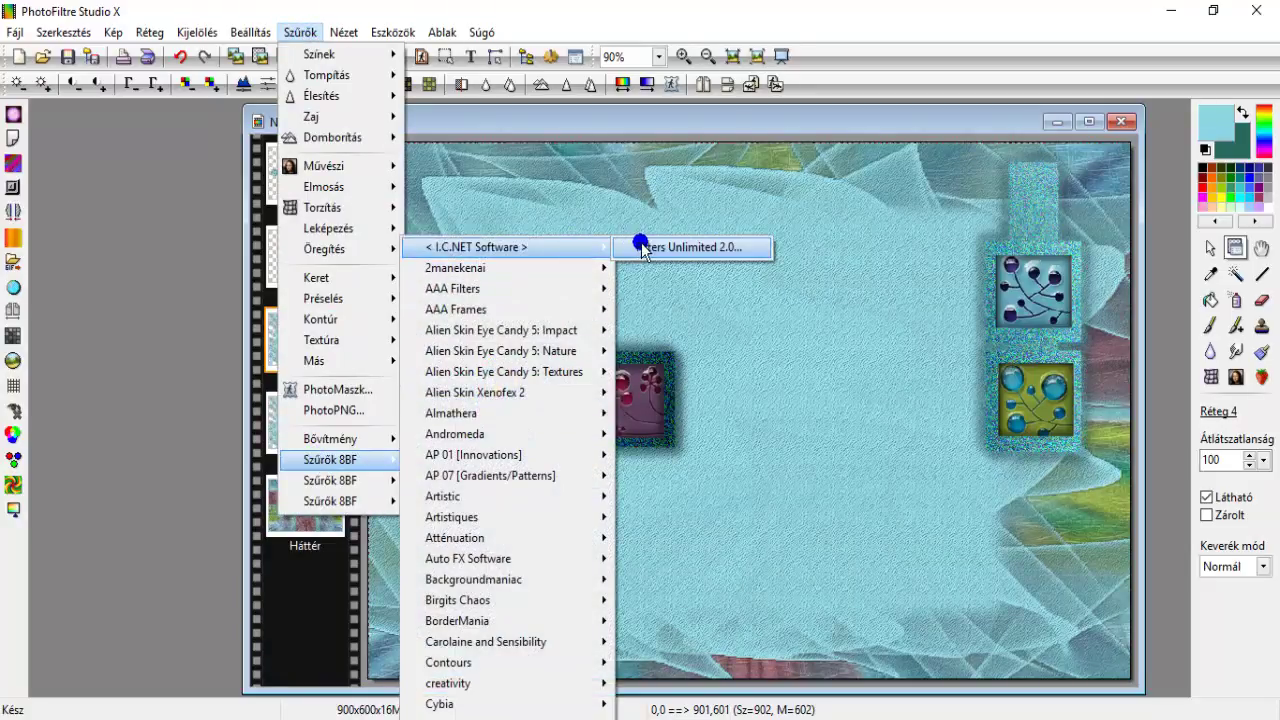
pyautogui.click(645, 247)
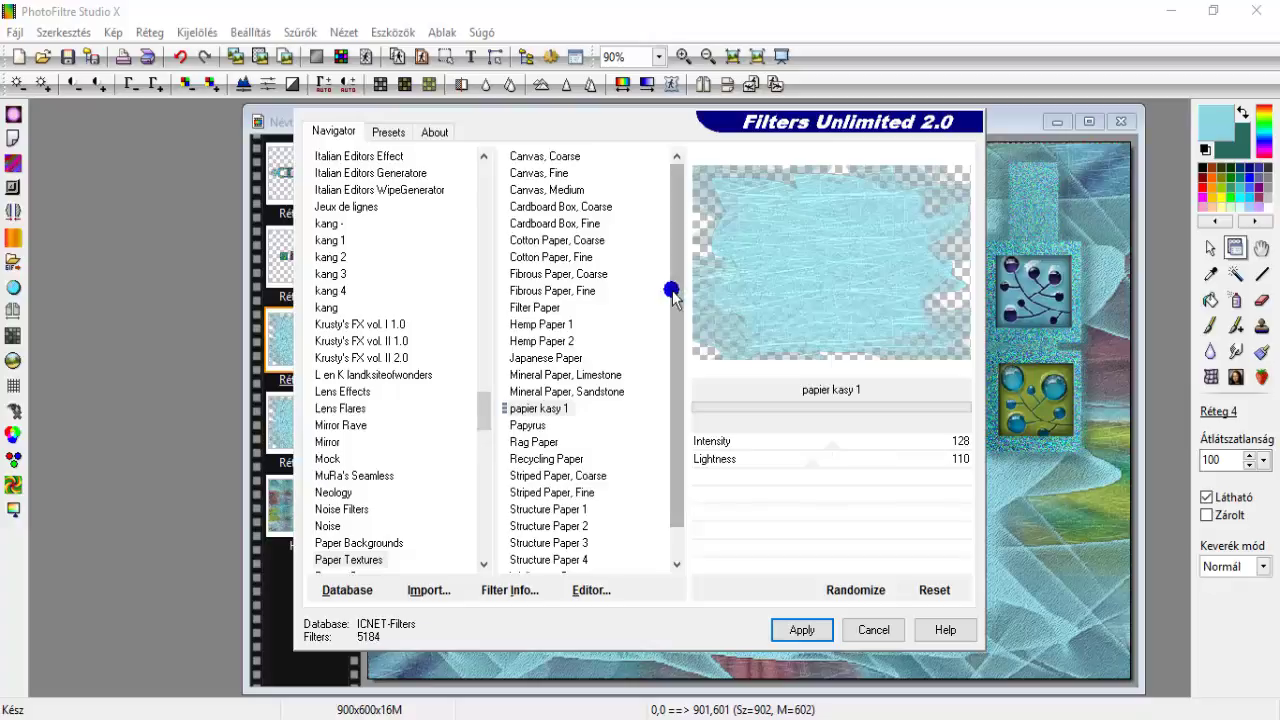
pyautogui.moveTo(486, 409); pyautogui.dragTo(480, 163)
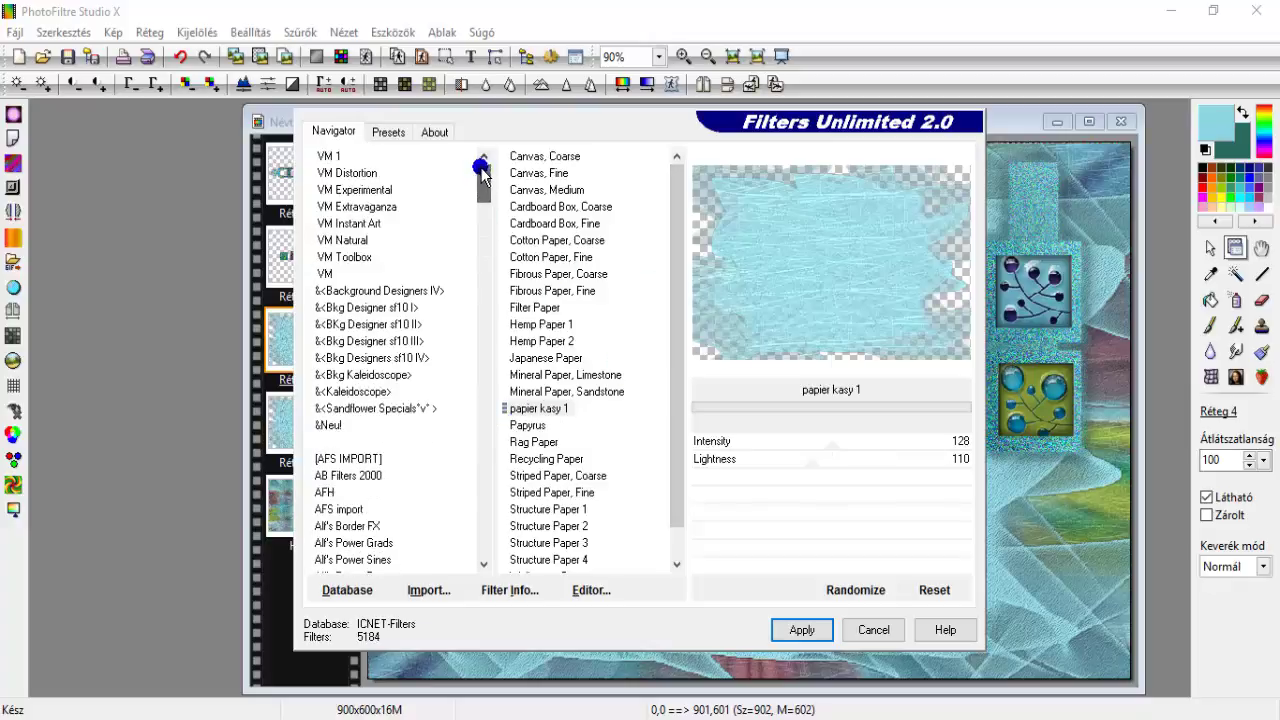
pyautogui.click(358, 244)
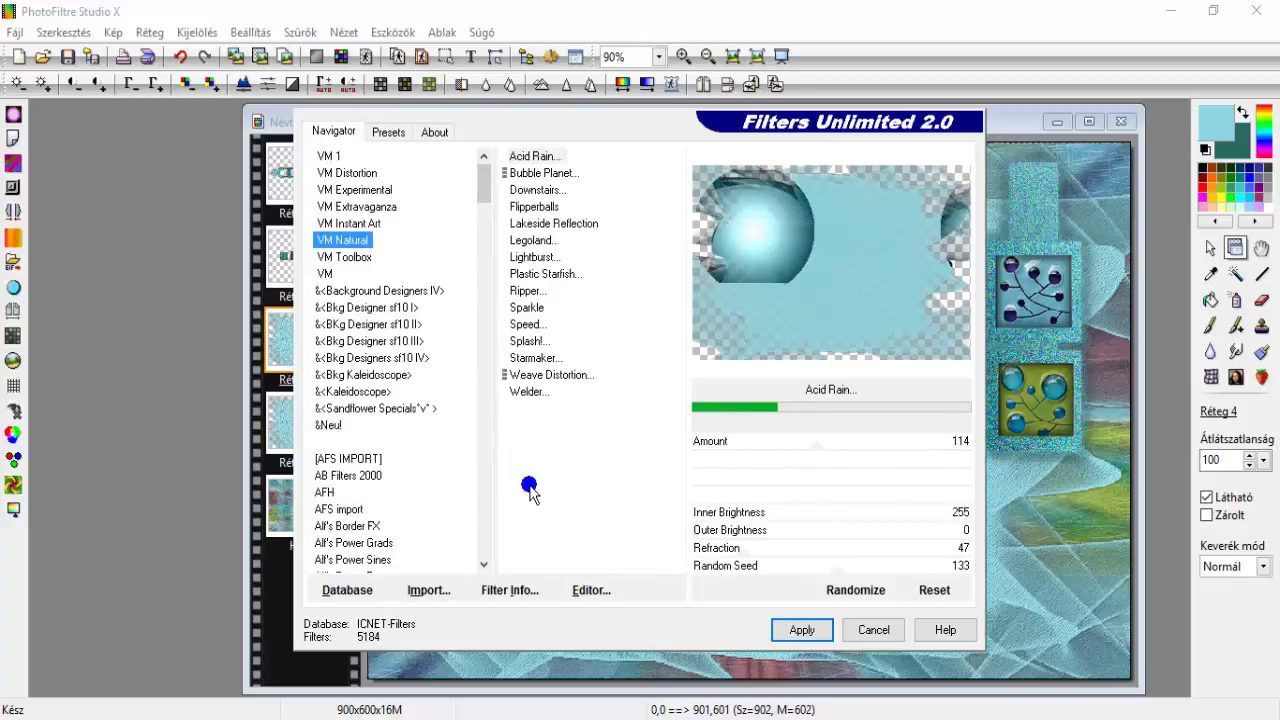
pyautogui.click(556, 377)
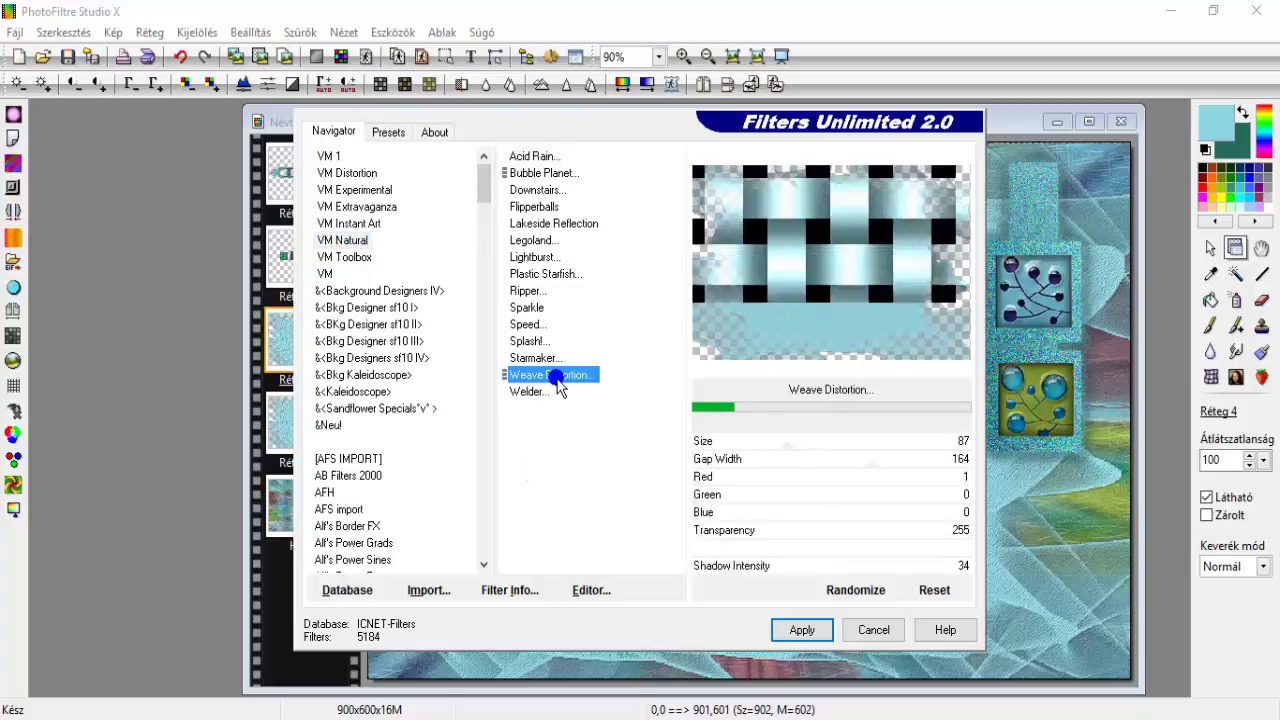
pyautogui.click(388, 133)
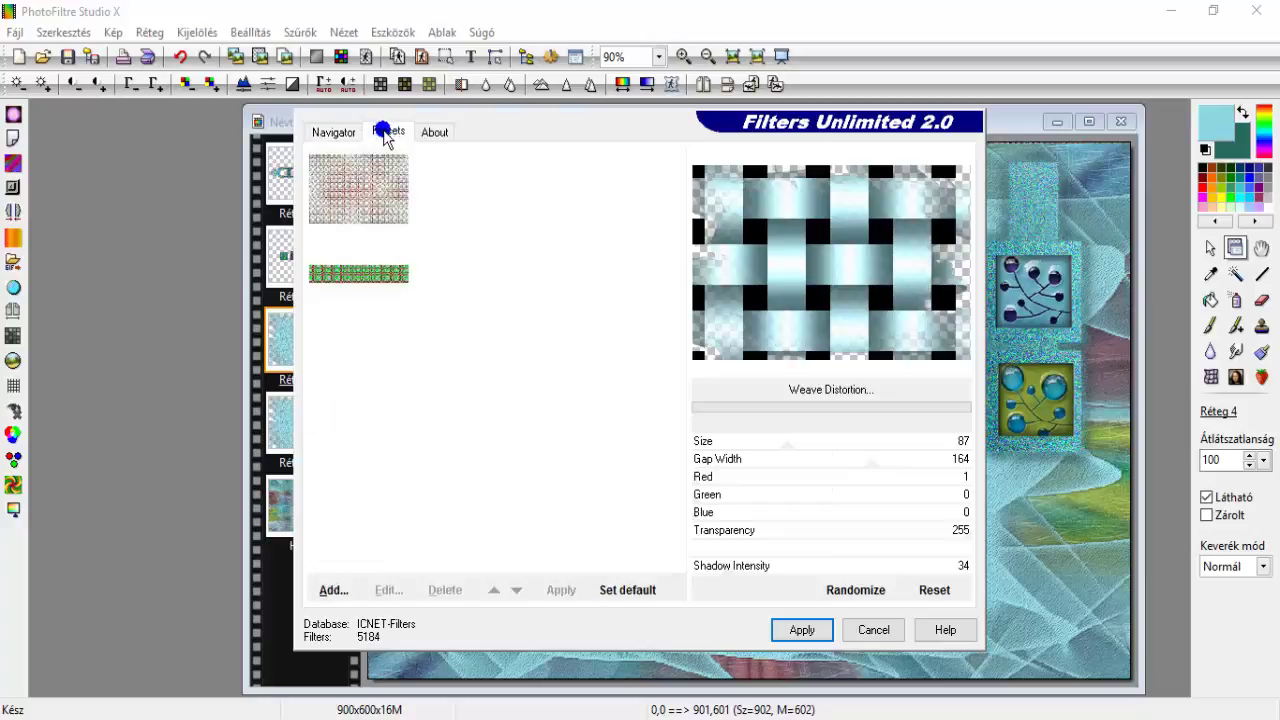
pyautogui.click(330, 133)
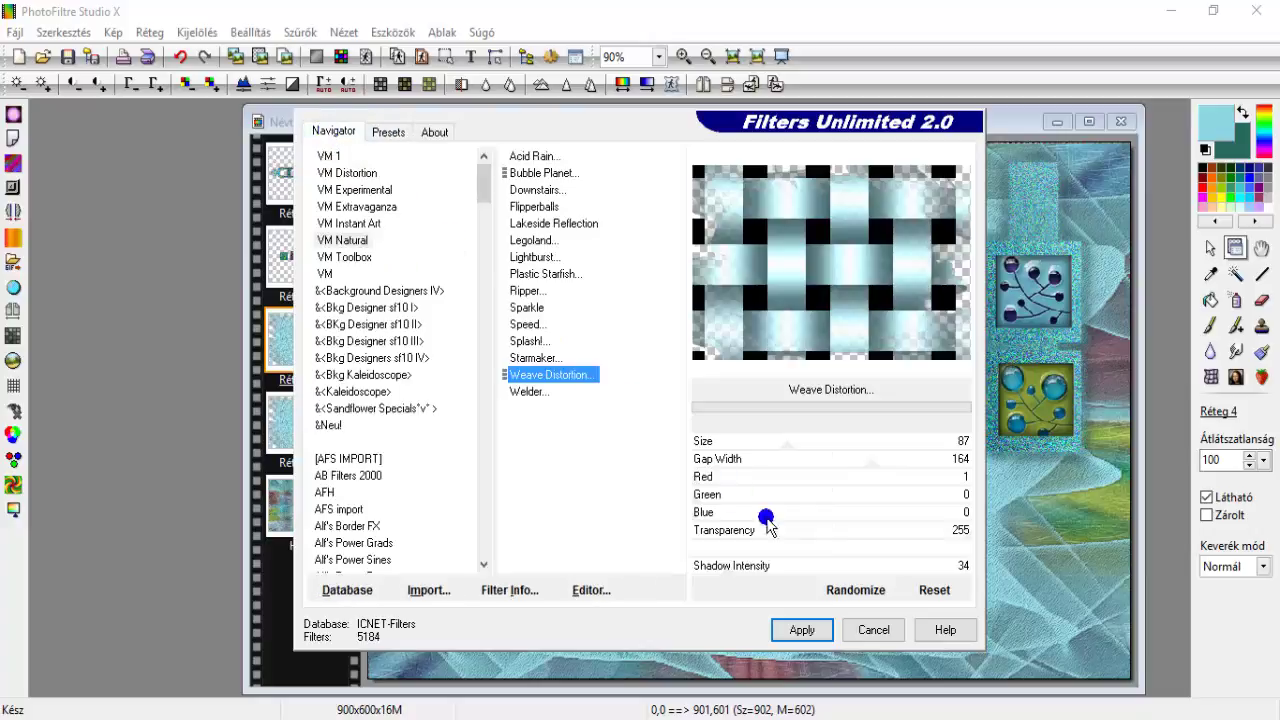
pyautogui.click(806, 630)
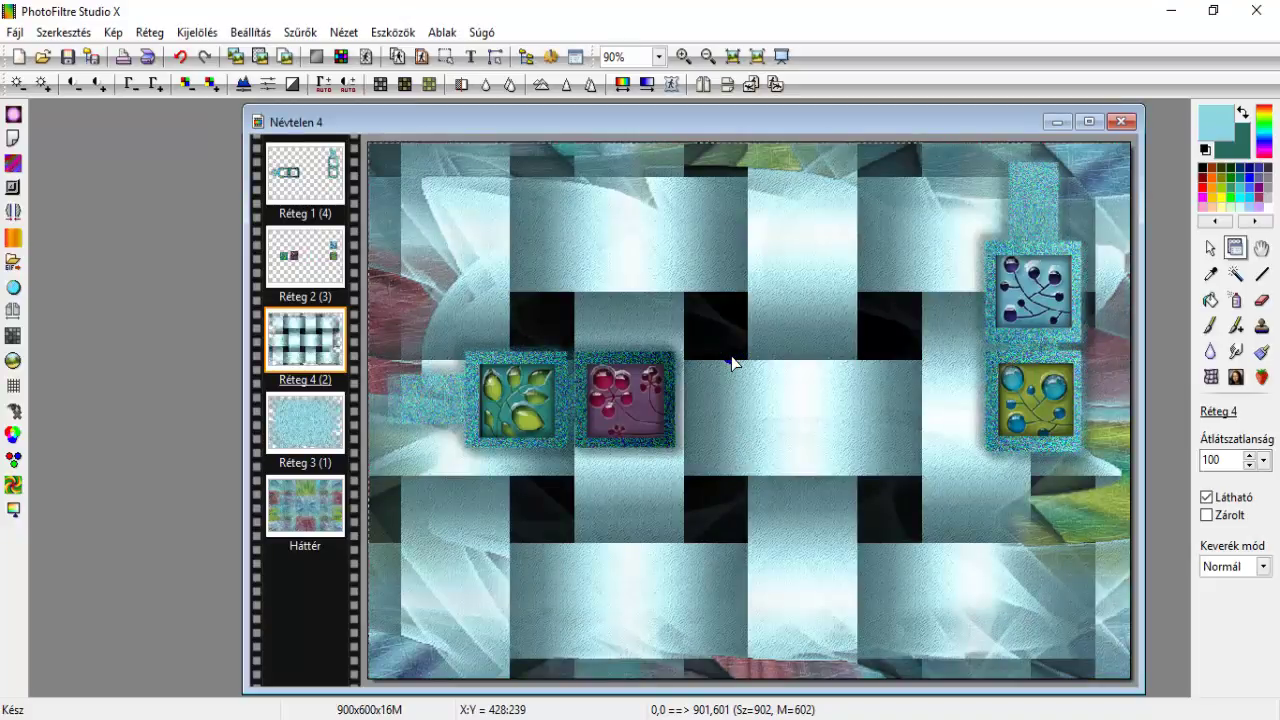
# Set the woven Réteg 4 layer's blend mode to Lágy fény and its opacity to 80%
pyautogui.click(1252, 567)
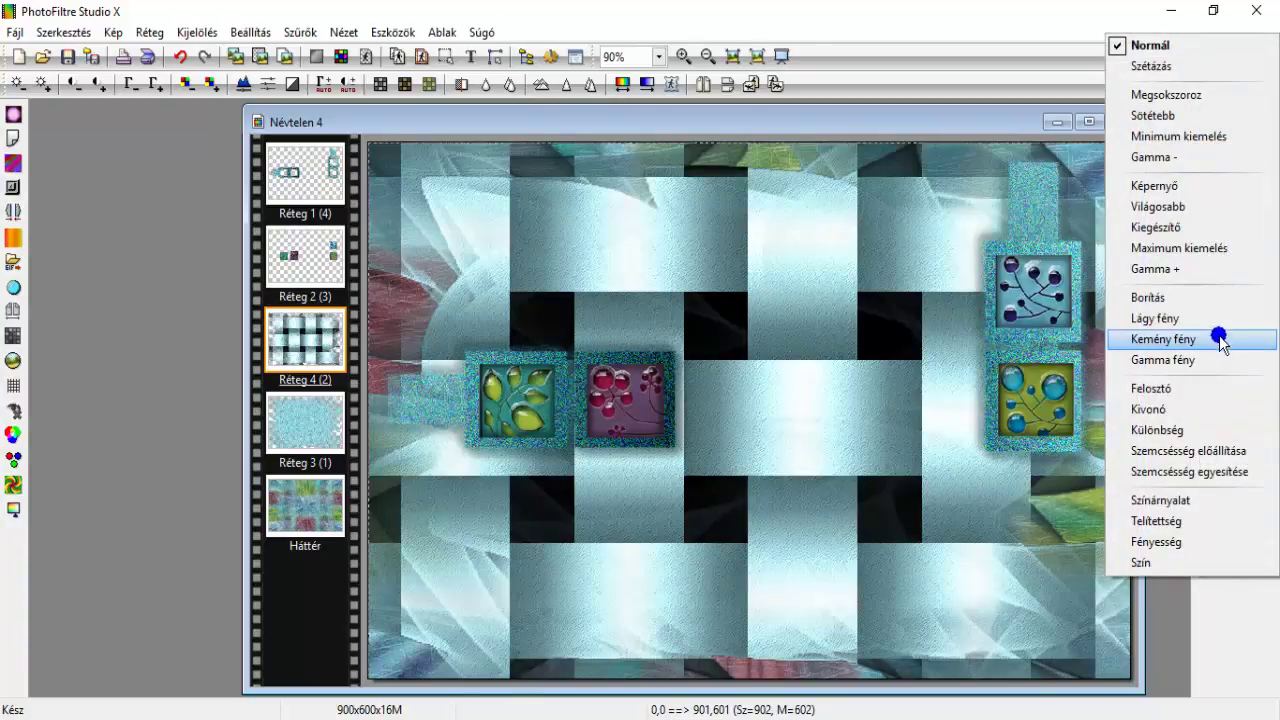
pyautogui.click(1215, 320)
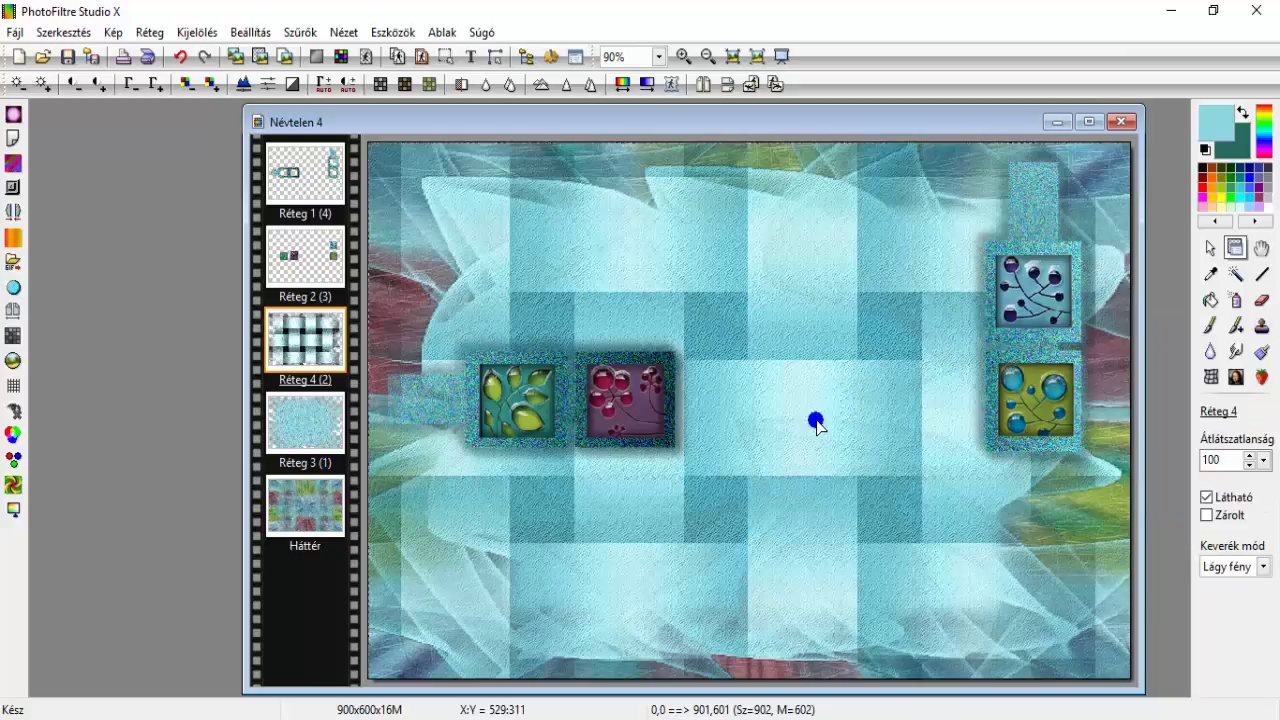
pyautogui.click(1264, 460)
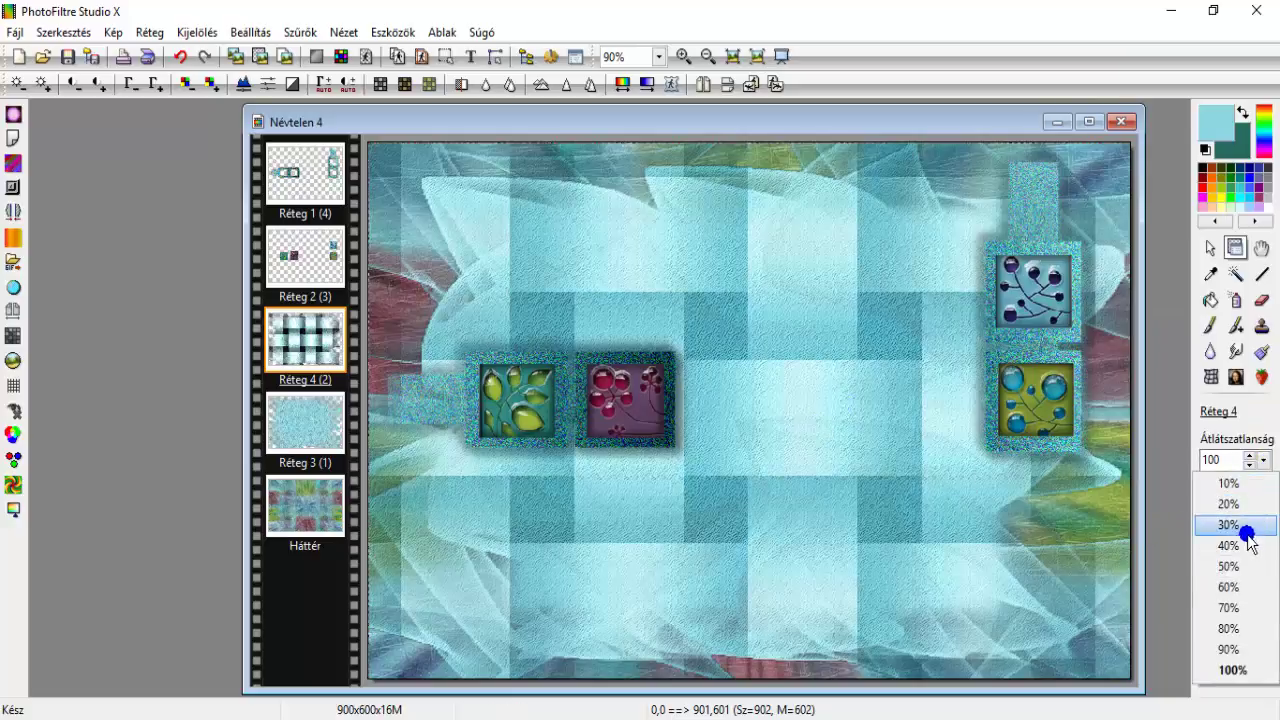
pyautogui.click(1245, 628)
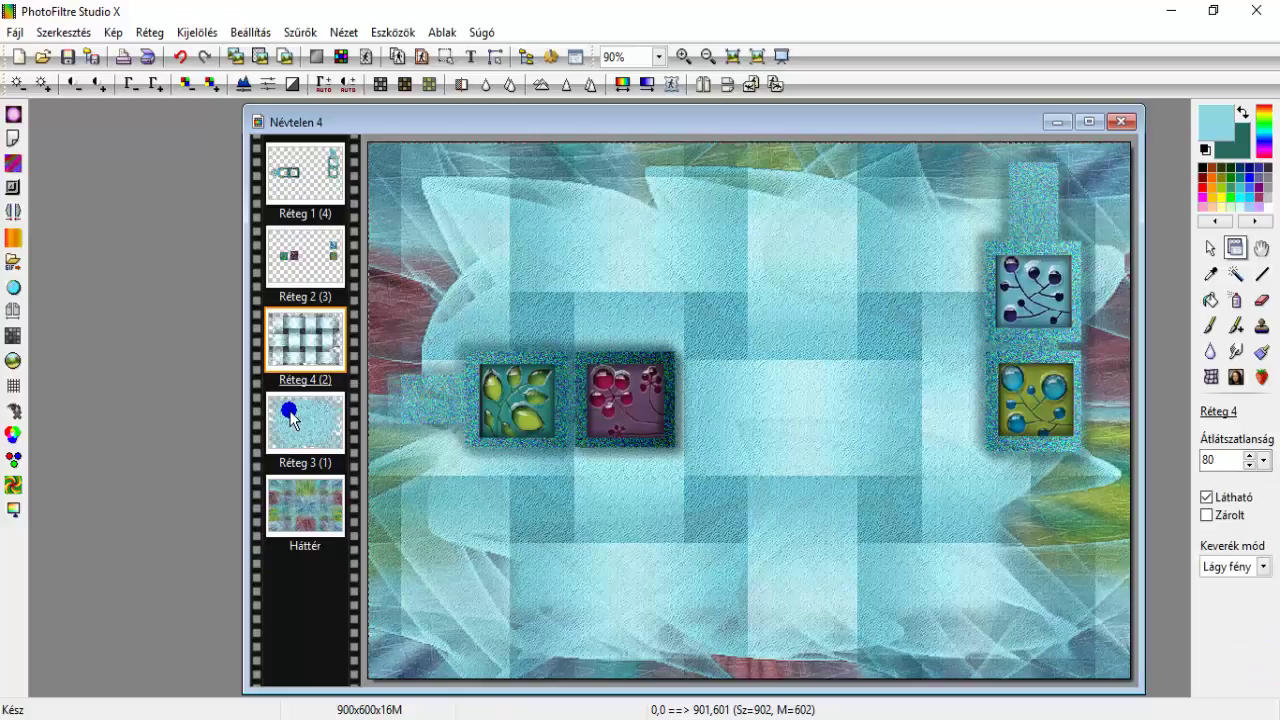
# Sharpen the woven Réteg 4 layer with the Mikro kontraszt filter at 100% intensity and a 12-pixel radius
pyautogui.click(299, 33)
pyautogui.moveTo(322, 96)
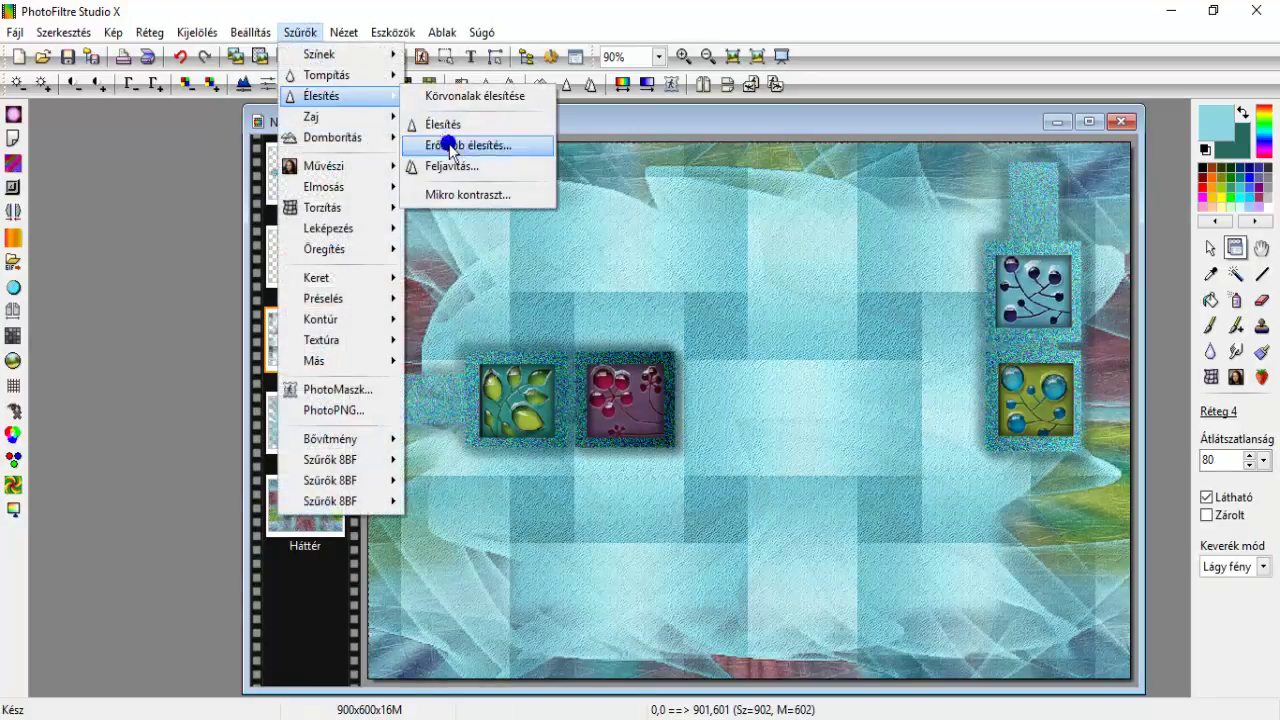
pyautogui.click(478, 197)
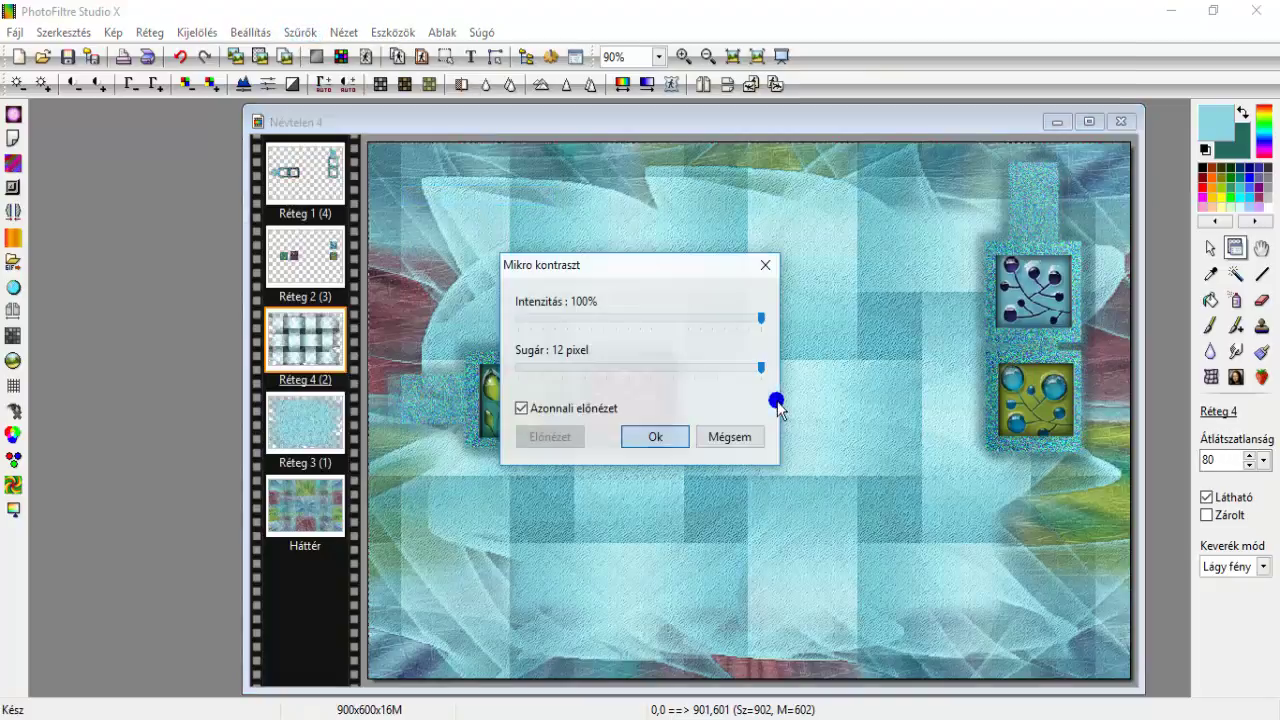
pyautogui.click(652, 437)
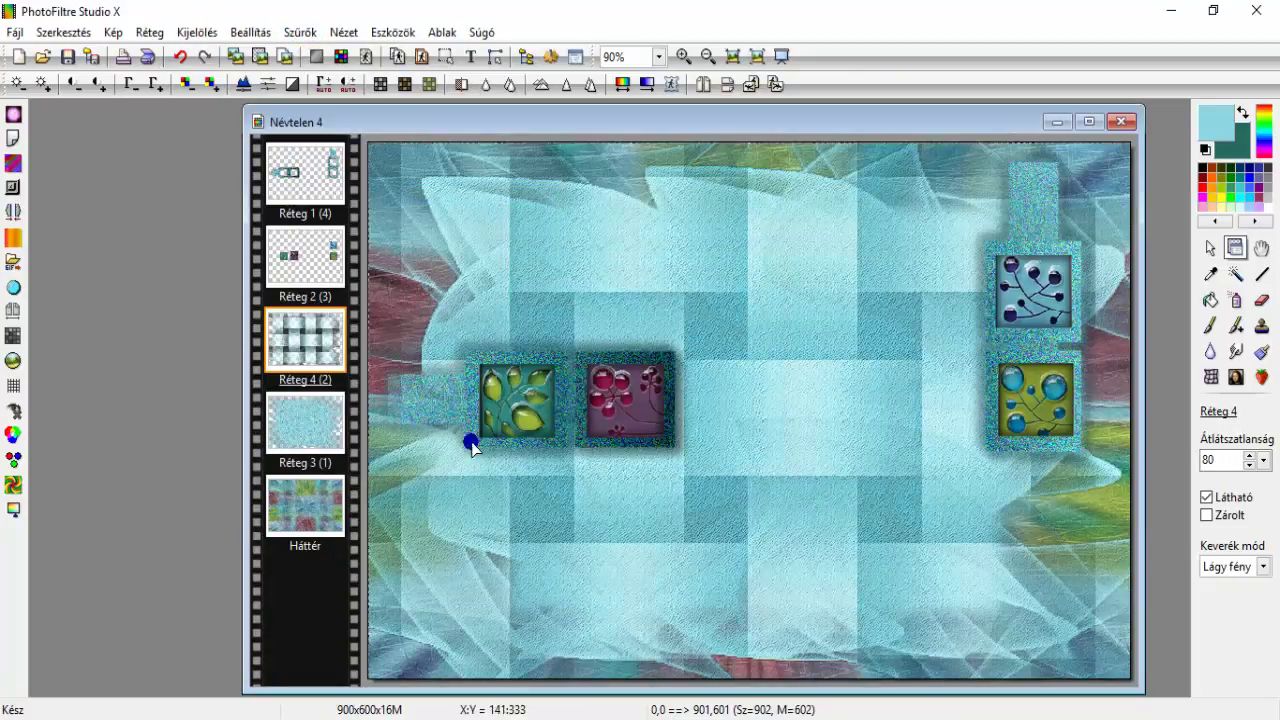
# Sharpen the Réteg 3 layer again with the Mikro kontraszt filter and set its opacity to 80%
pyautogui.click(300, 437)
pyautogui.moveTo(300, 437); pyautogui.dragTo(300, 422)
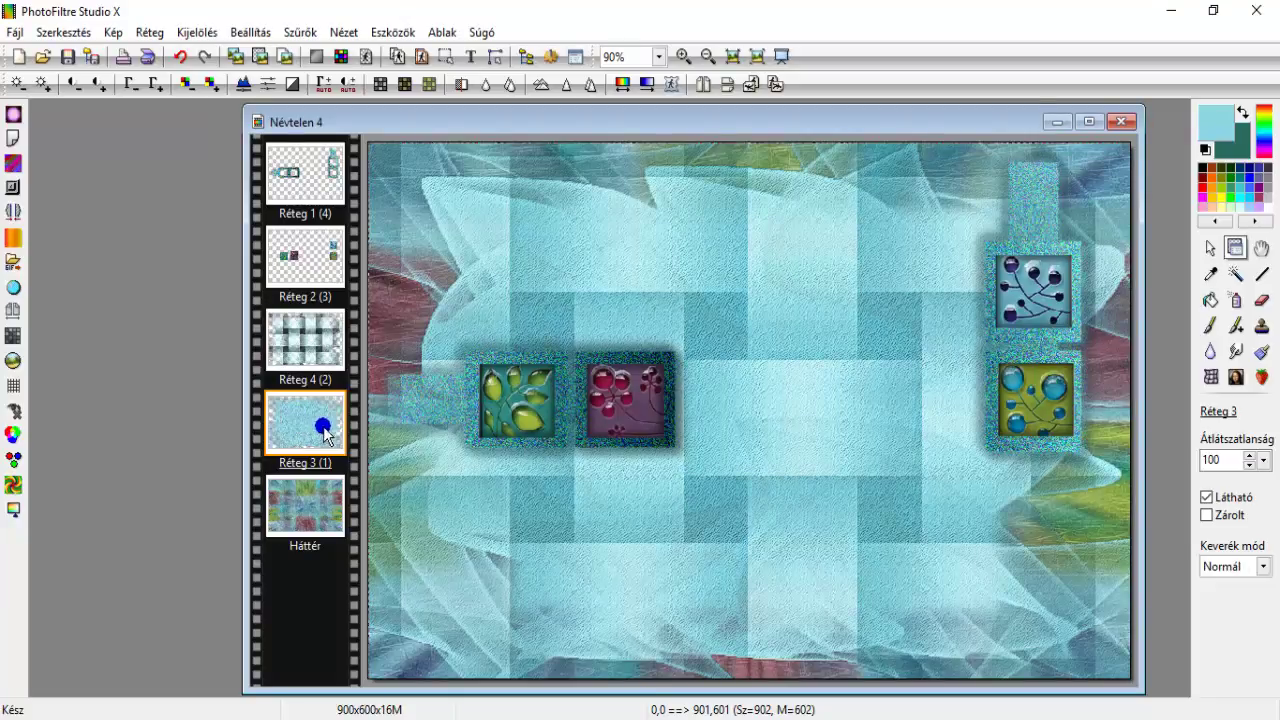
pyautogui.click(300, 31)
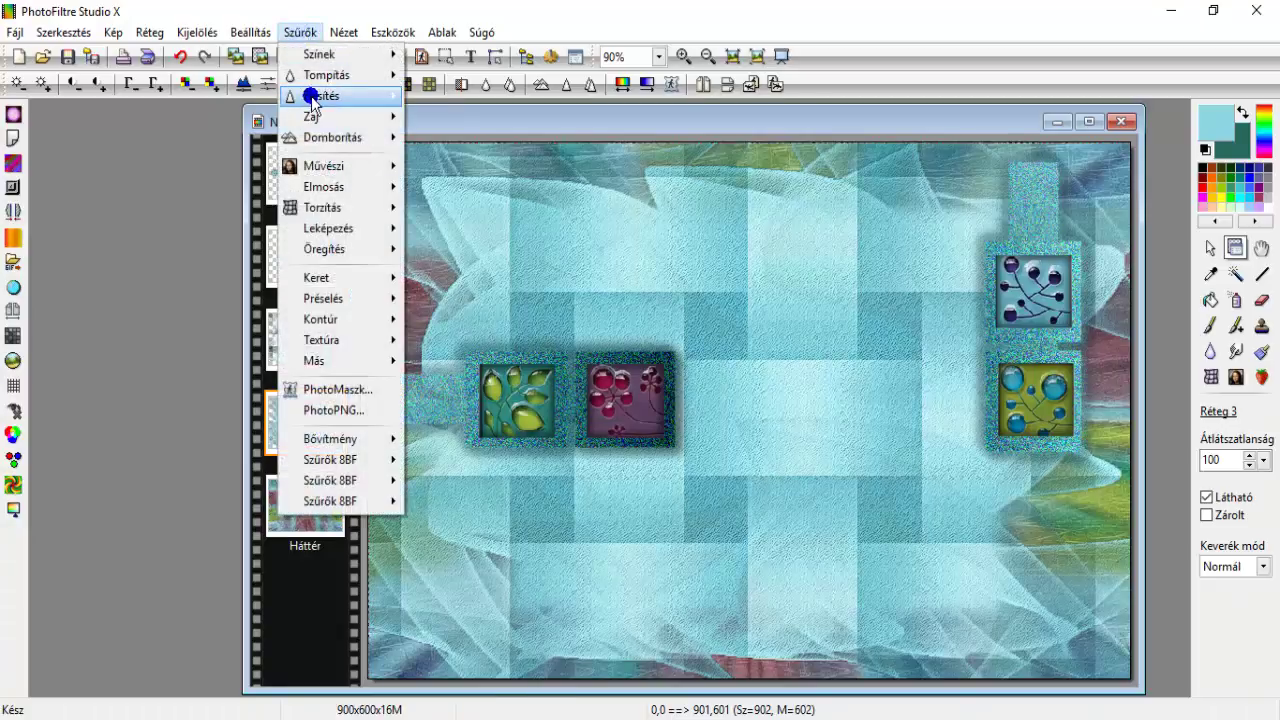
pyautogui.moveTo(320, 95)
pyautogui.click(494, 197)
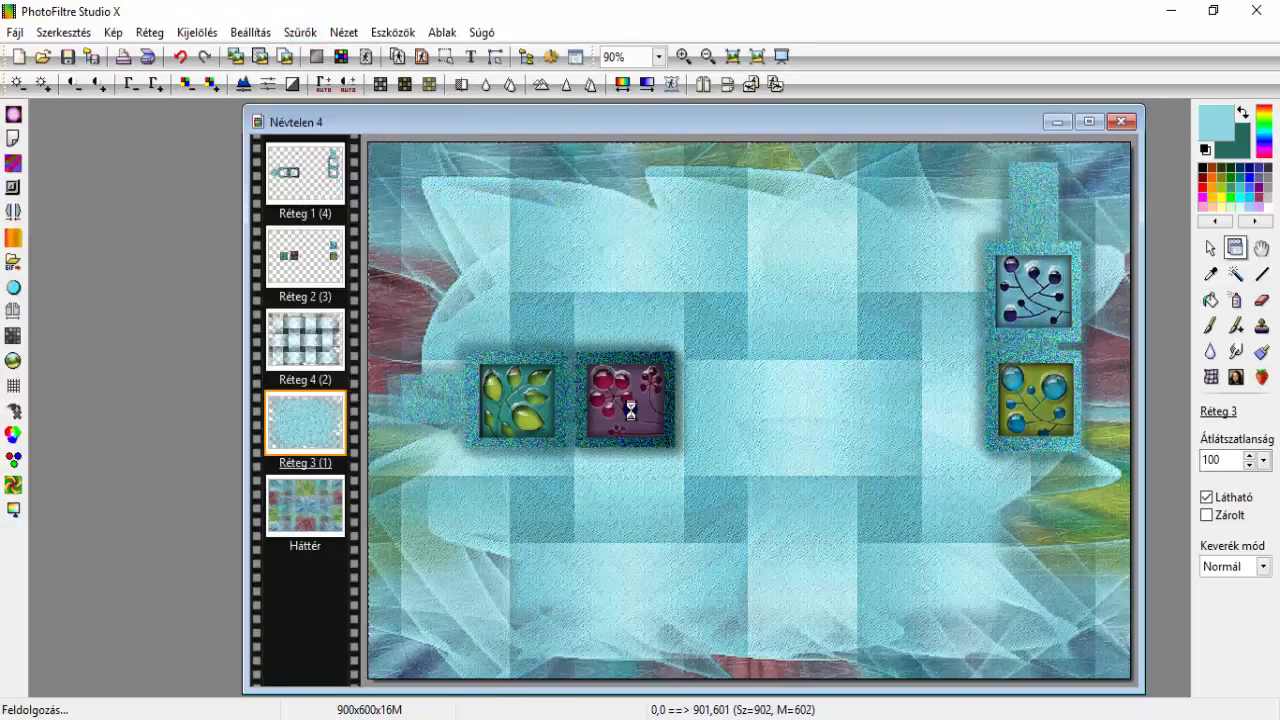
pyautogui.click(648, 438)
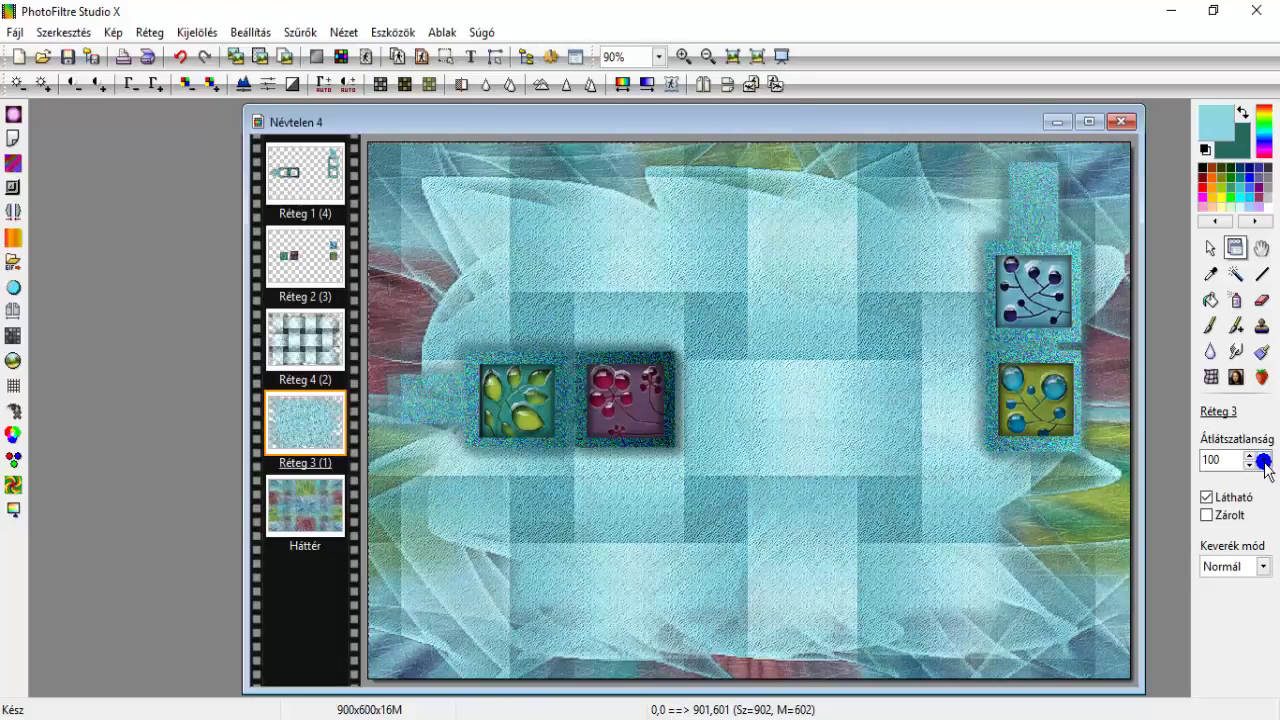
pyautogui.moveTo(1263, 461); pyautogui.dragTo(1237, 631)
pyautogui.click(1237, 630)
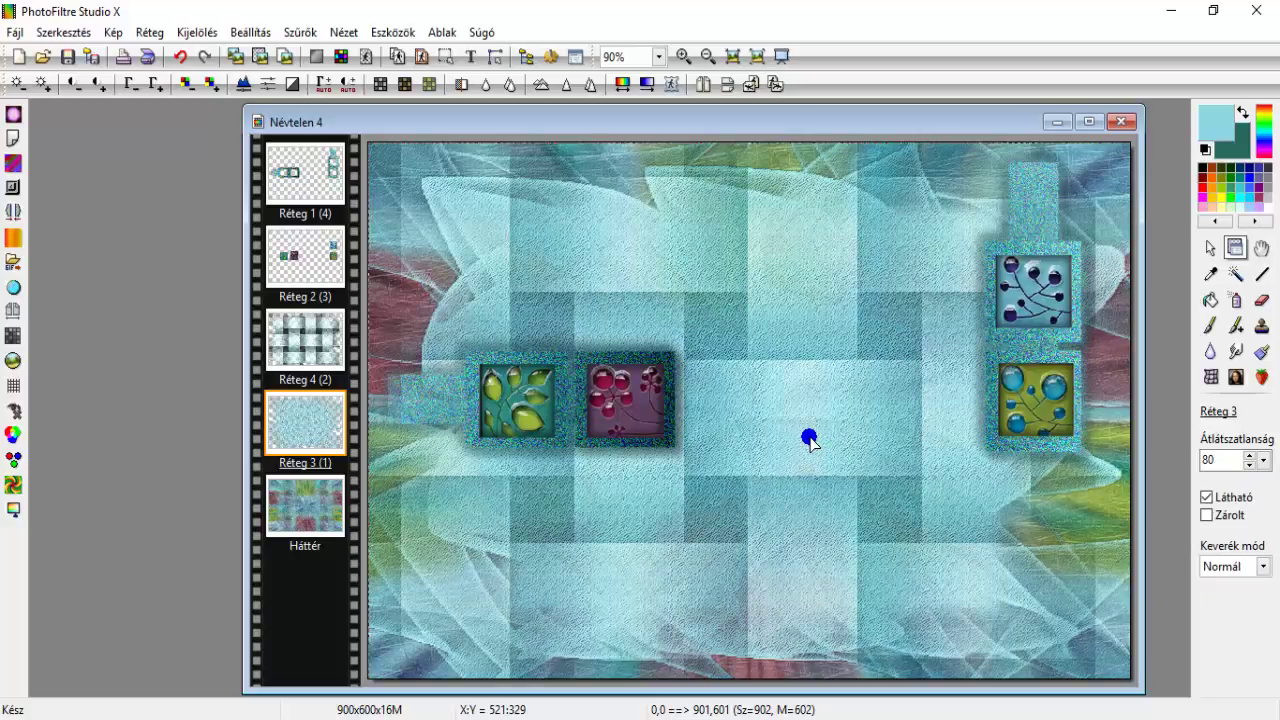
# Merge all layers into the Háttér background
pyautogui.click(302, 505)
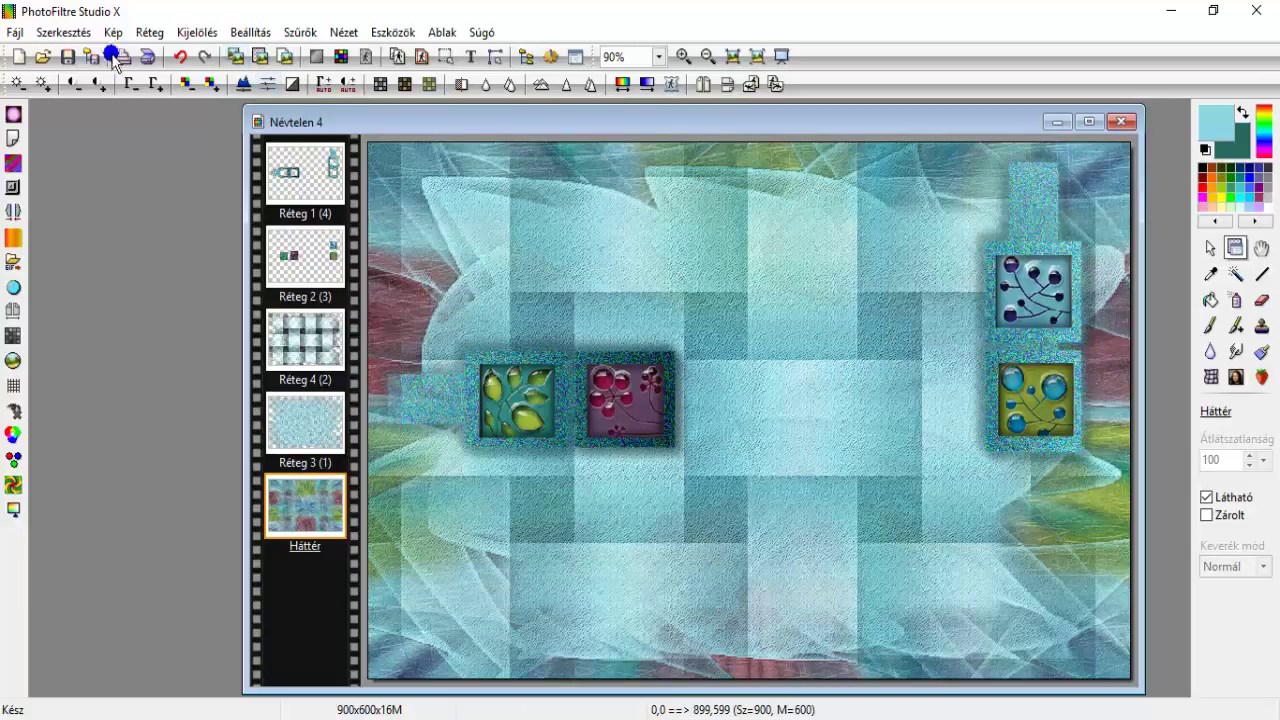
pyautogui.click(145, 32)
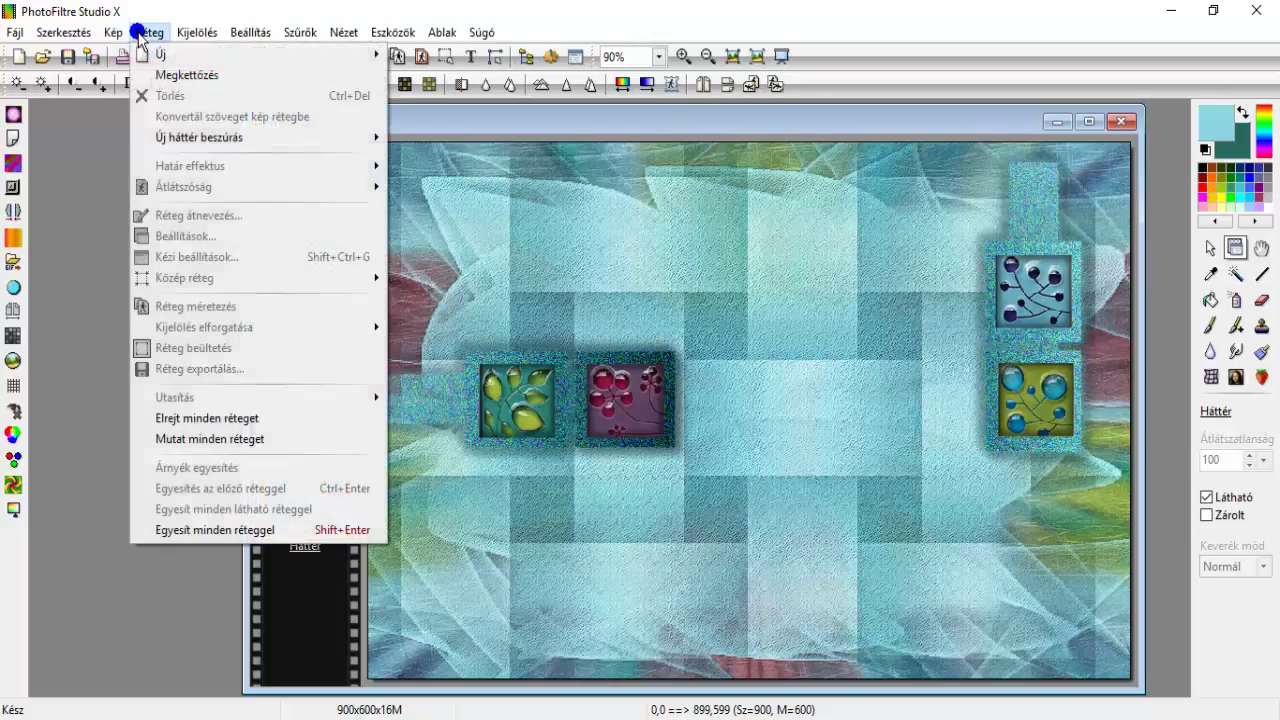
pyautogui.click(240, 530)
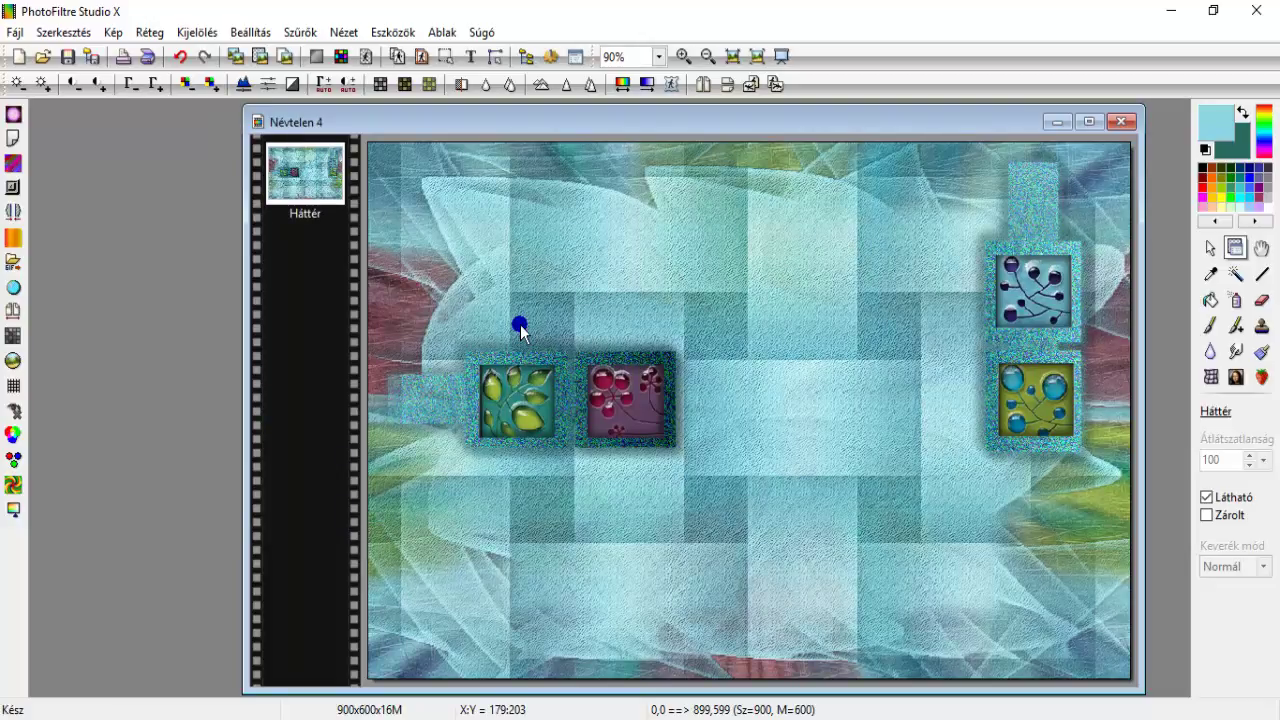
# Add a 2-pixel outer frame around the image in the dark teal custom colour
pyautogui.click(113, 32)
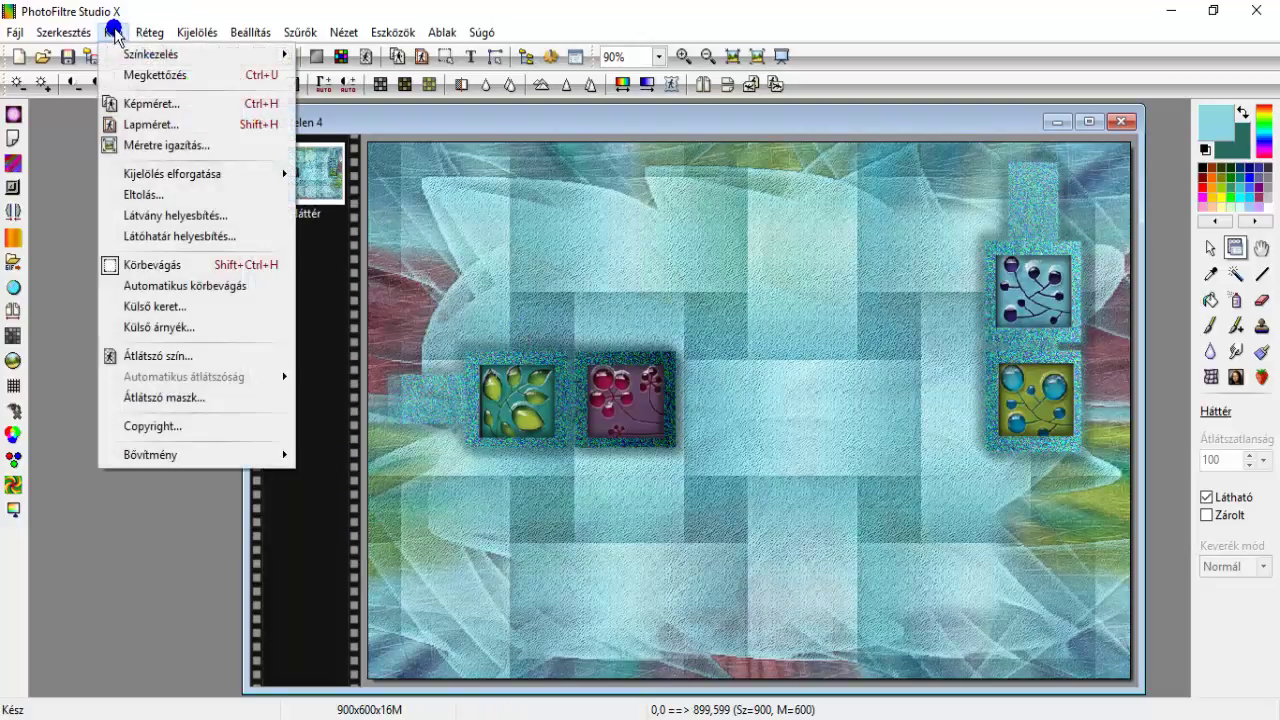
pyautogui.click(190, 308)
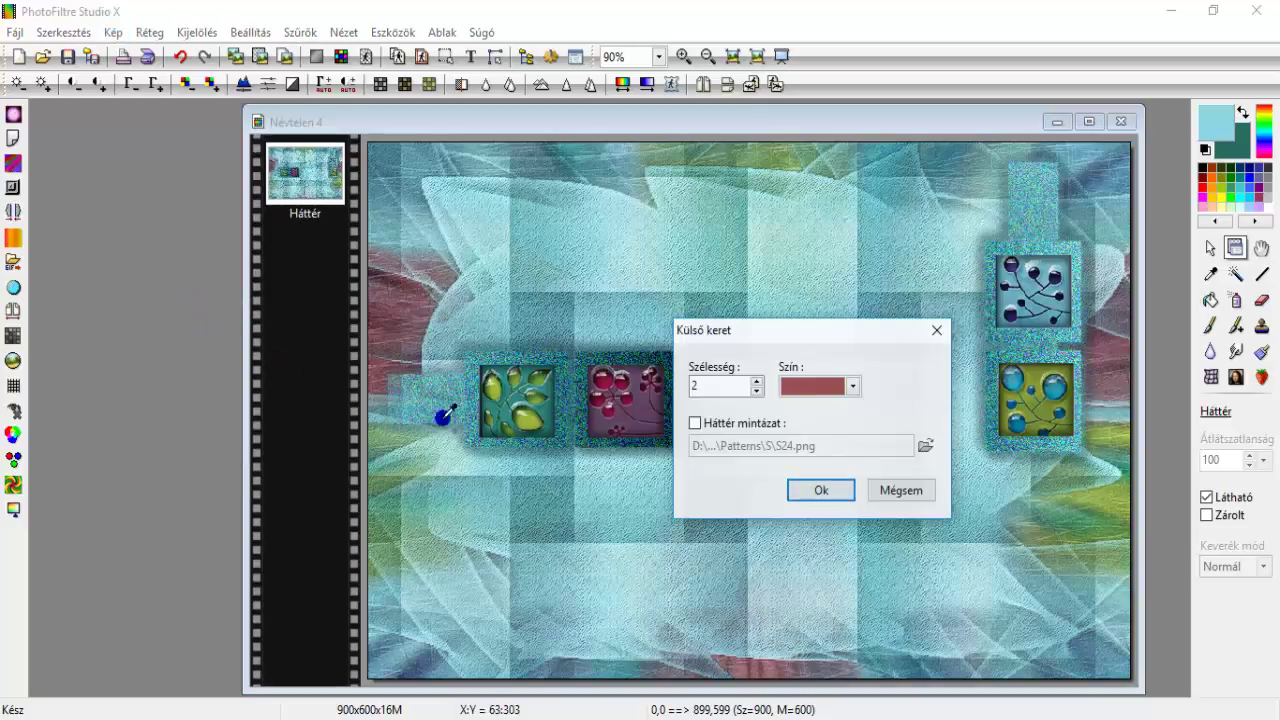
pyautogui.click(833, 390)
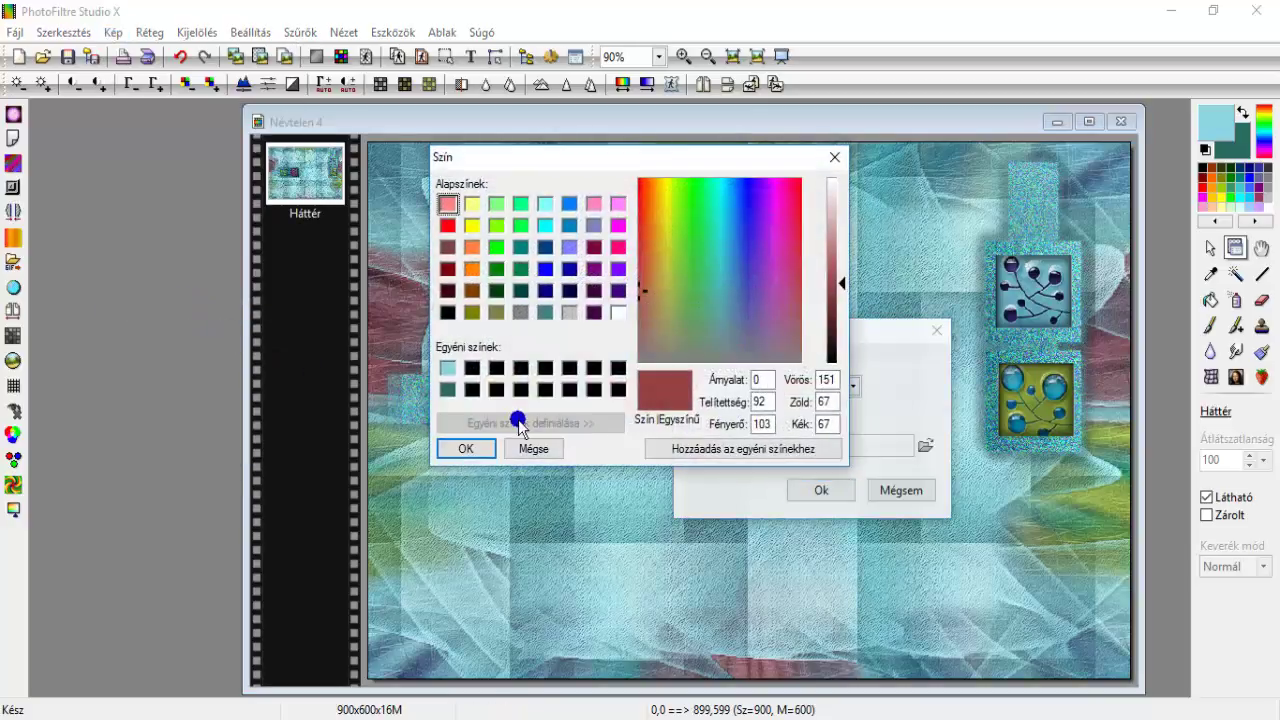
pyautogui.click(447, 389)
pyautogui.click(467, 446)
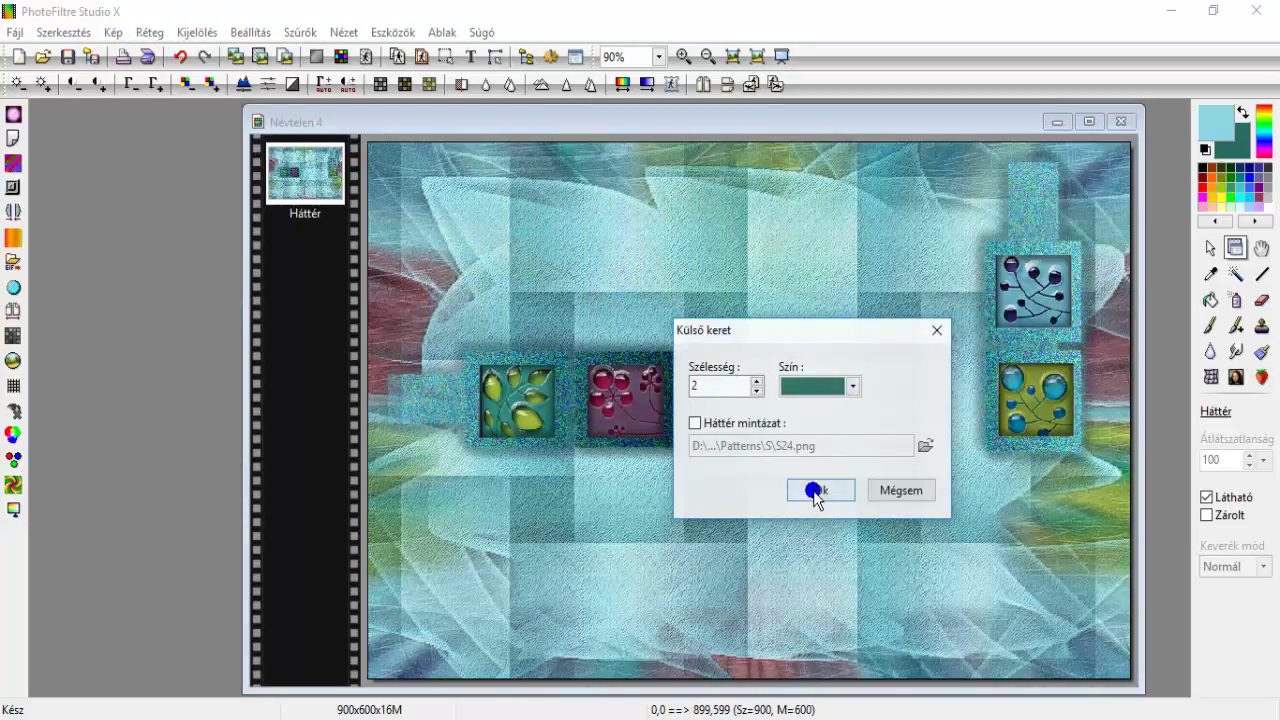
pyautogui.click(813, 490)
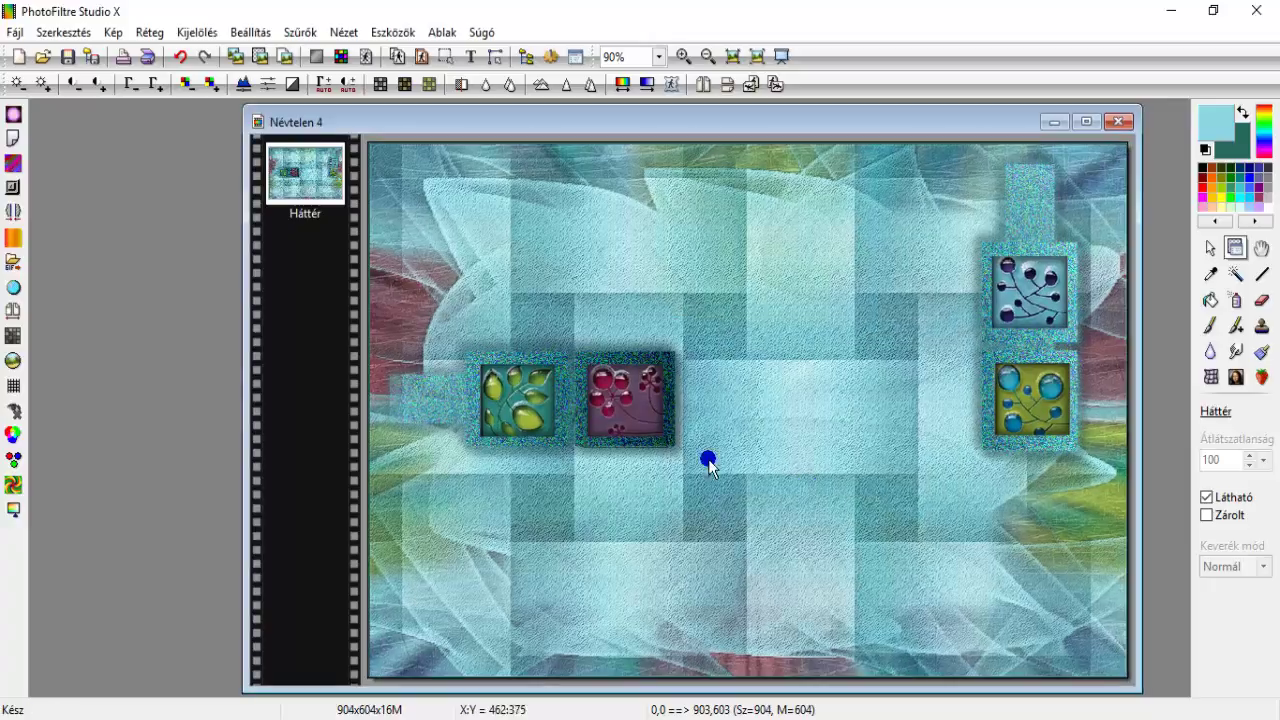
# Add another outer frame, 2 pixels wide, in the light blue custom colour (RGB 141, 214, 226)
pyautogui.click(112, 32)
pyautogui.click(171, 307)
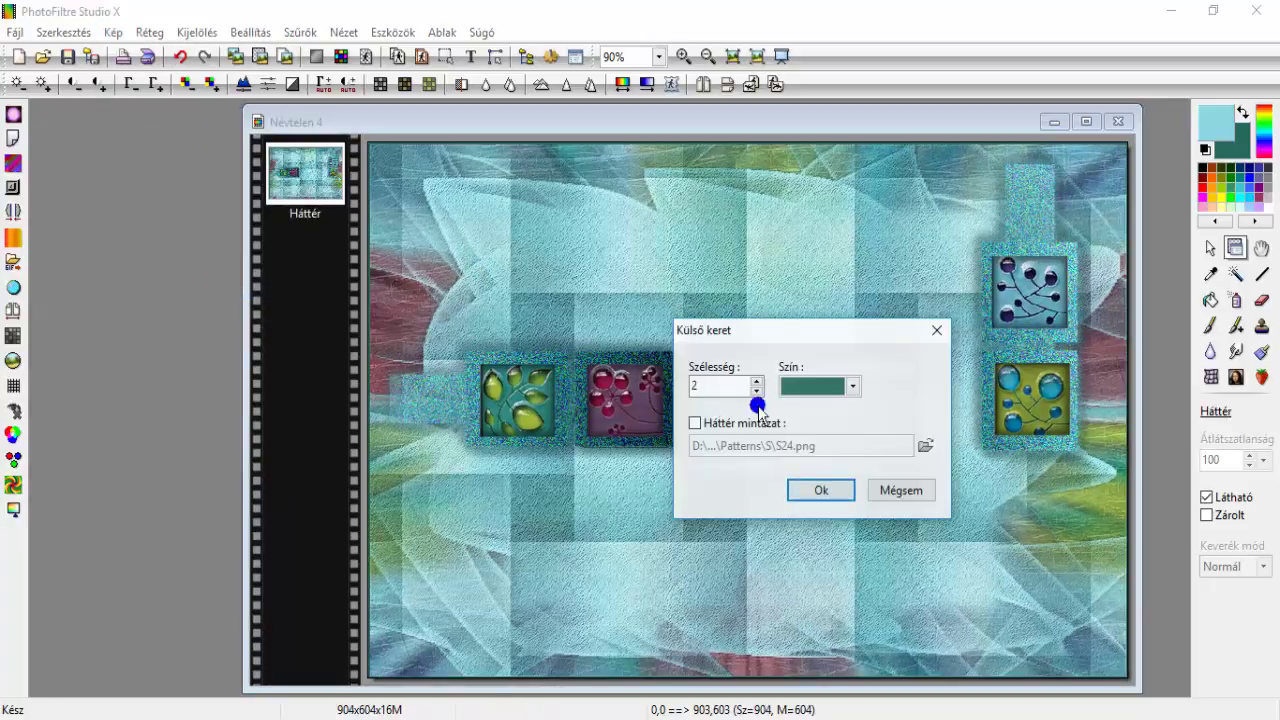
pyautogui.click(797, 395)
pyautogui.click(448, 368)
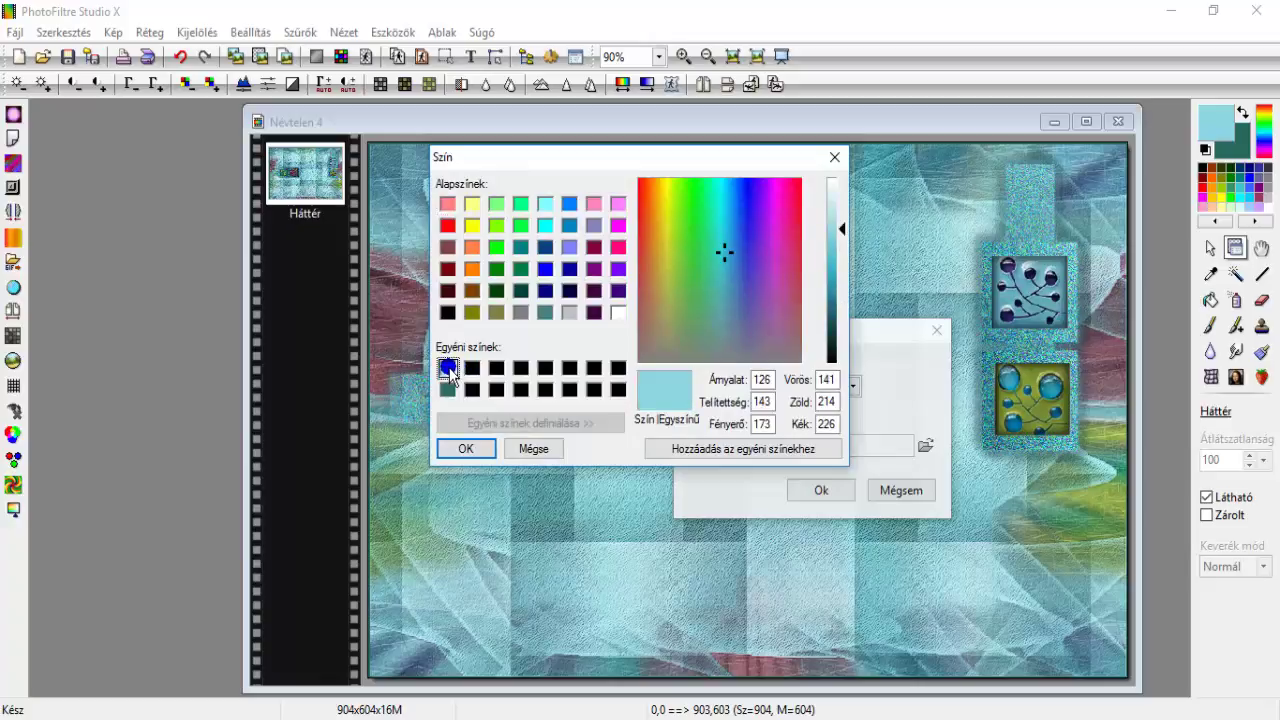
pyautogui.click(470, 449)
pyautogui.click(821, 490)
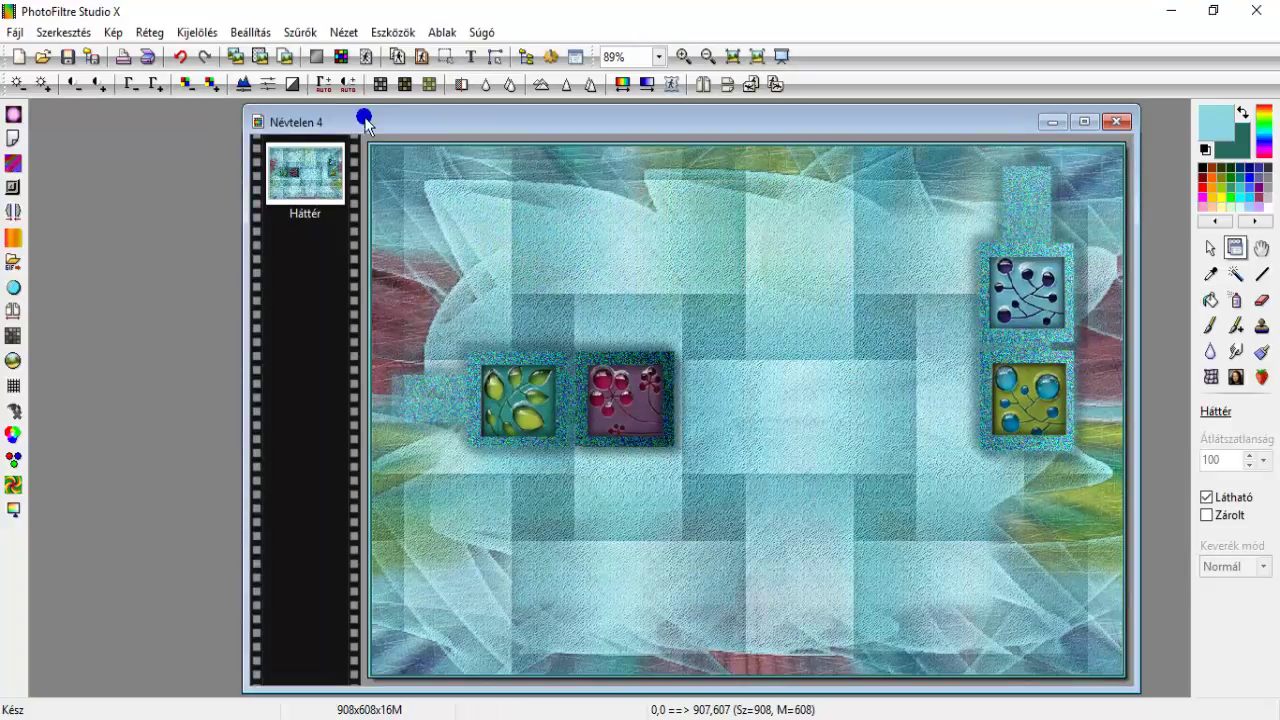
# Add a 50-pixel-wide outer frame in the dark teal custom colour
pyautogui.click(113, 32)
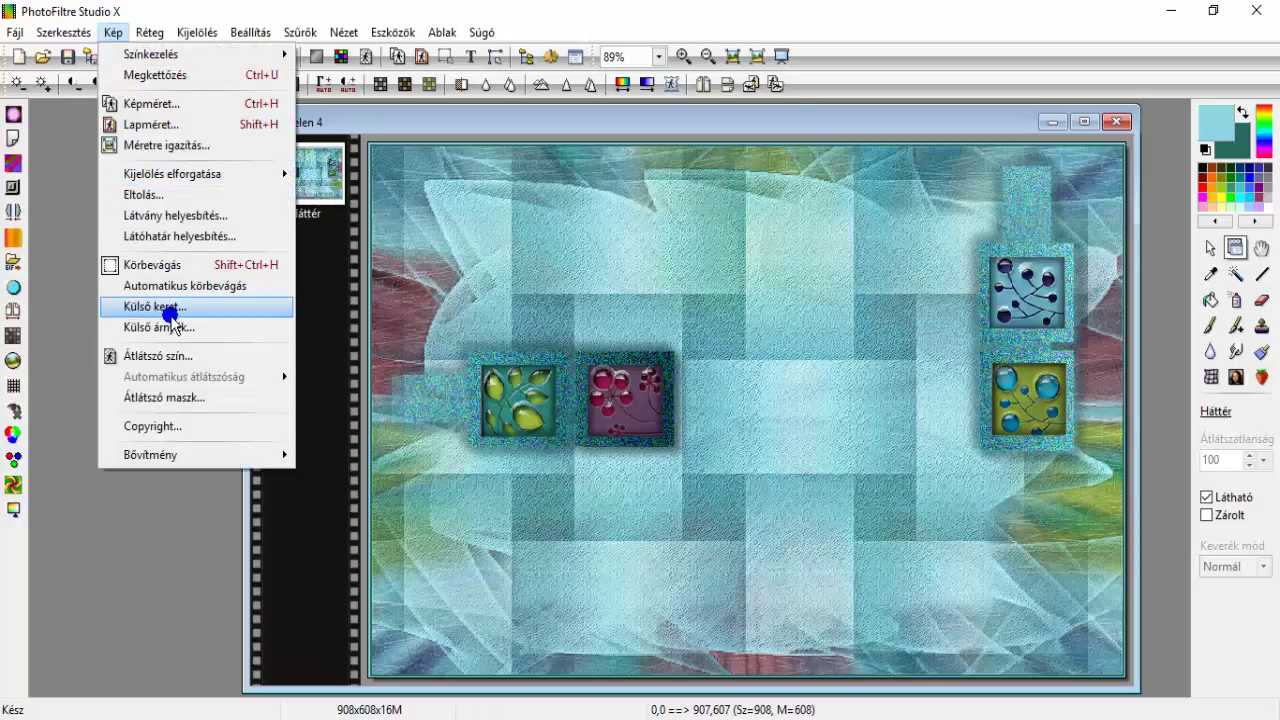
pyautogui.click(160, 306)
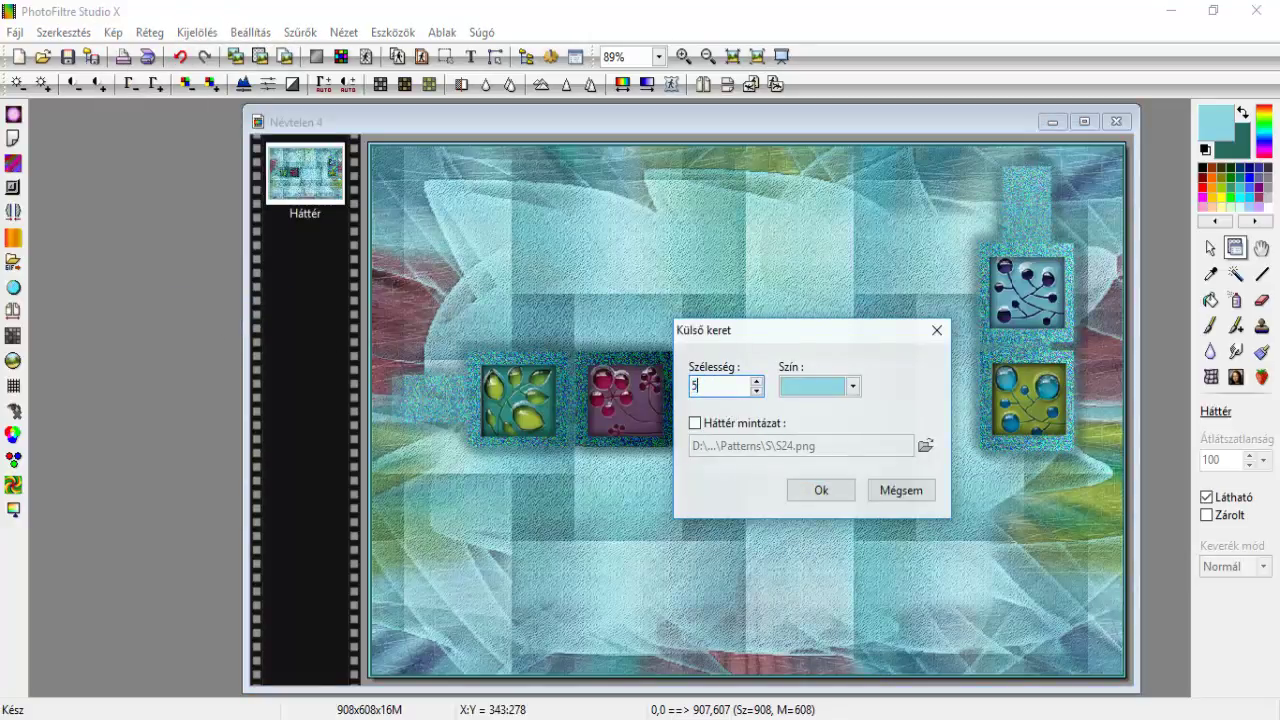
pyautogui.write('0')
pyautogui.click(778, 389)
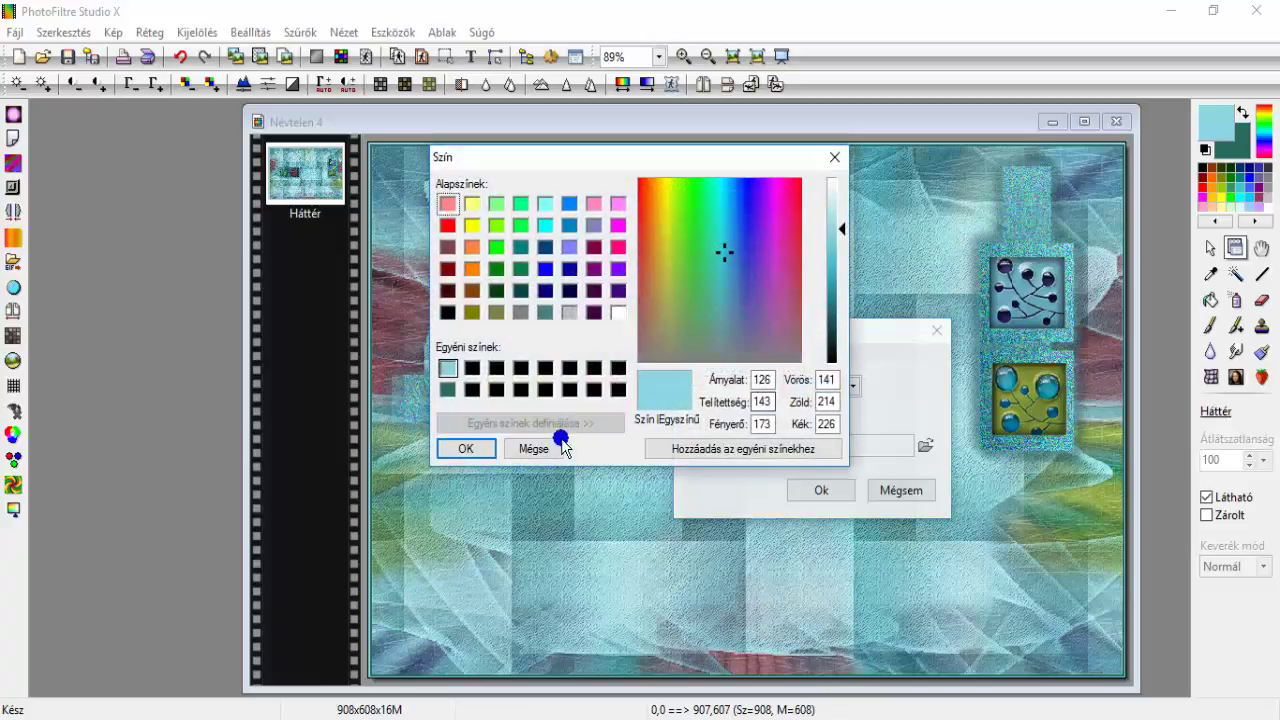
pyautogui.click(447, 389)
pyautogui.click(466, 448)
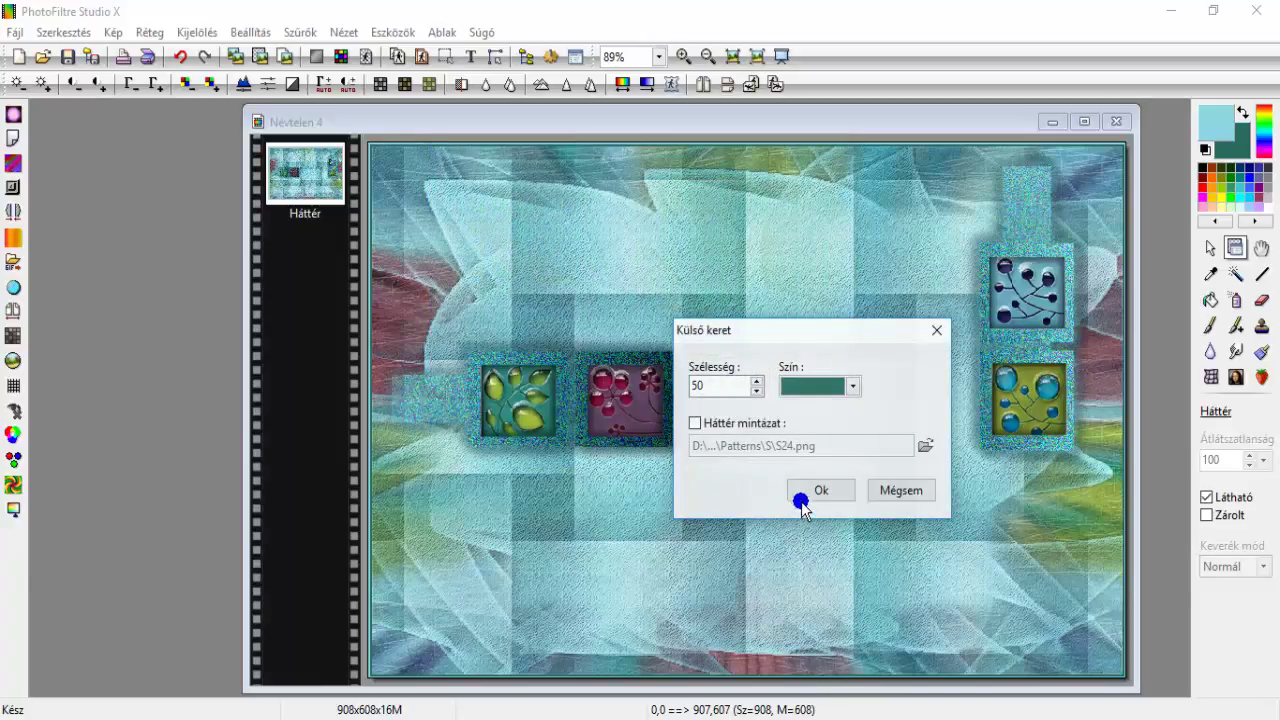
pyautogui.click(808, 491)
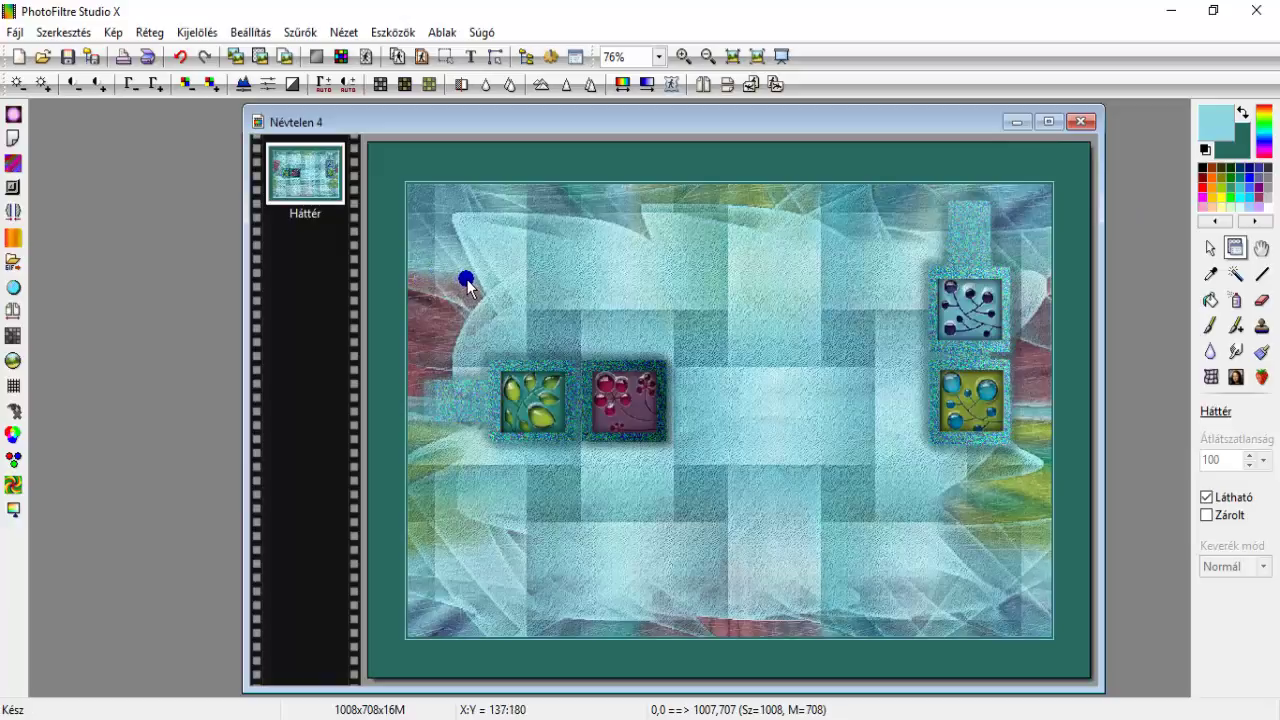
# Paste the copied textured background as a new layer and resize it to 1008 × 708 pixels without keeping proportions
pyautogui.click(261, 56)
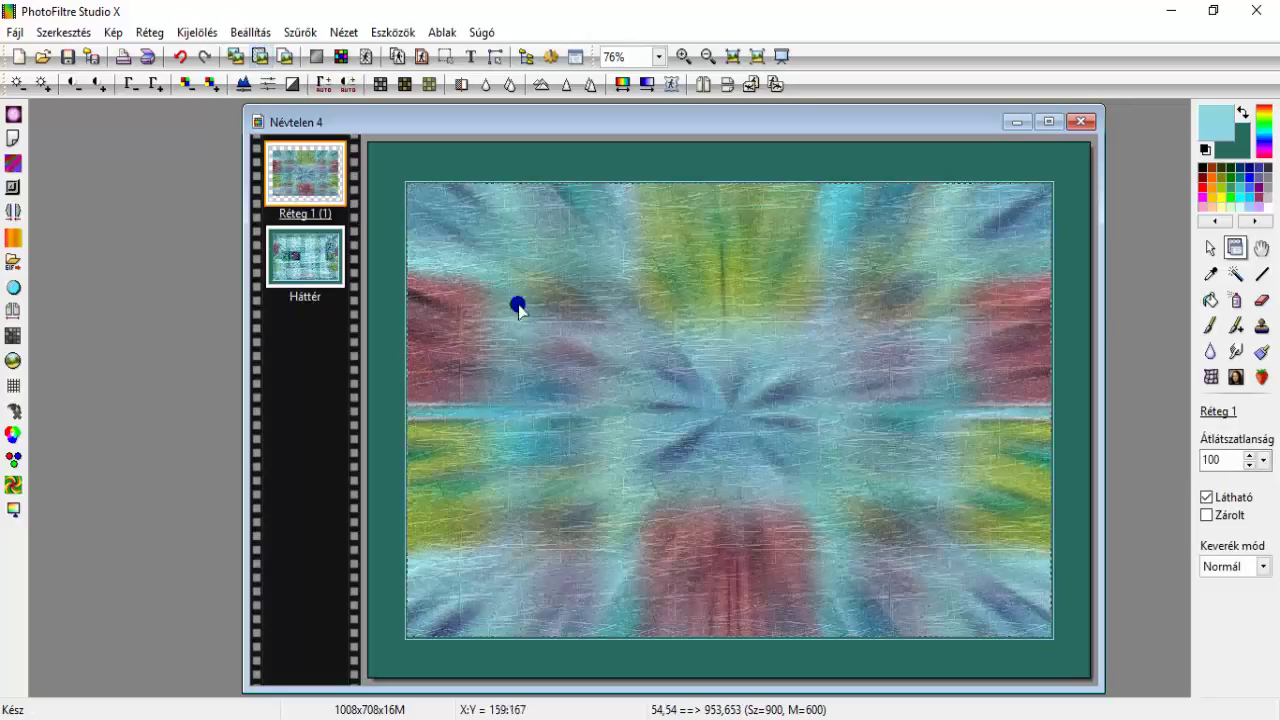
pyautogui.rightClick(500, 230)
pyautogui.click(562, 333)
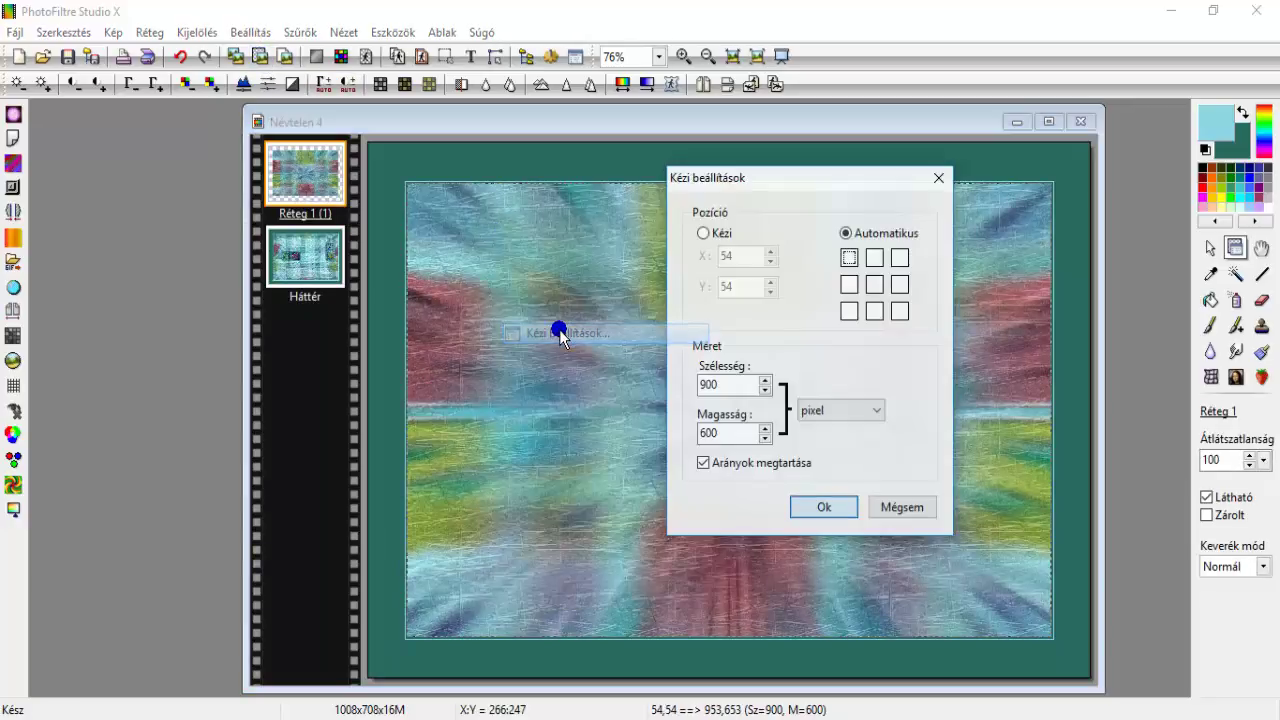
pyautogui.click(698, 233)
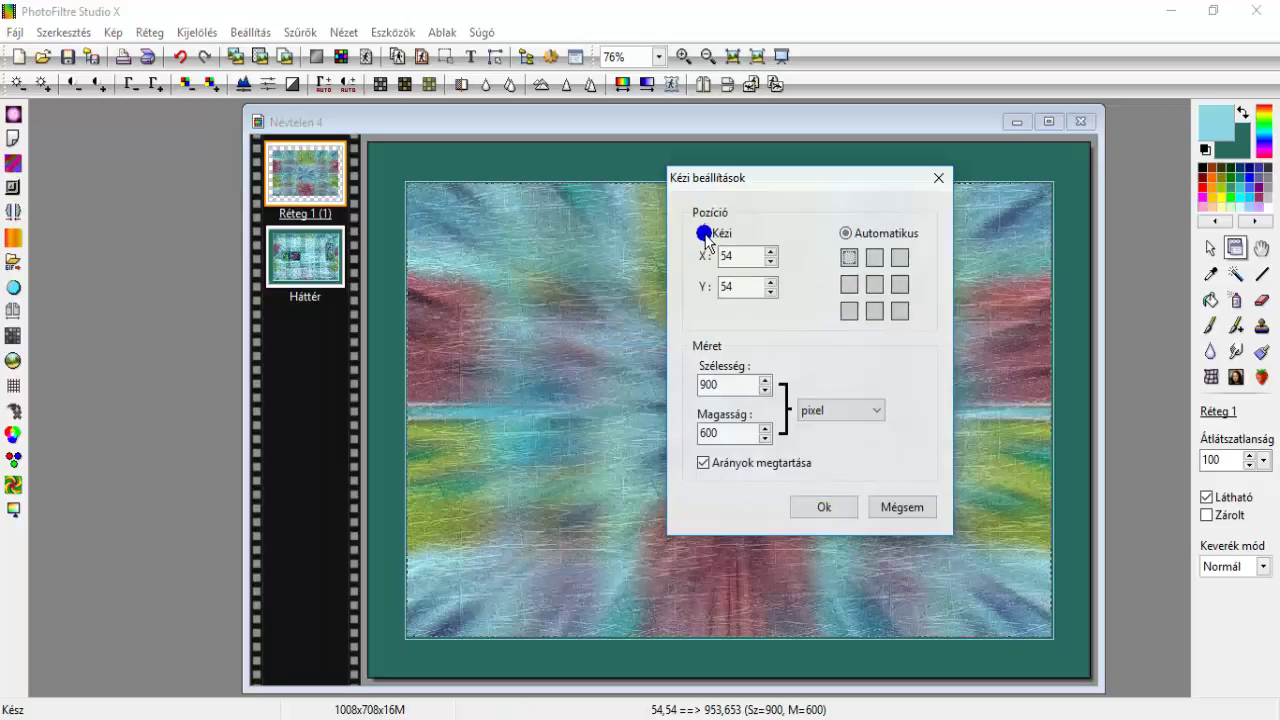
pyautogui.click(849, 234)
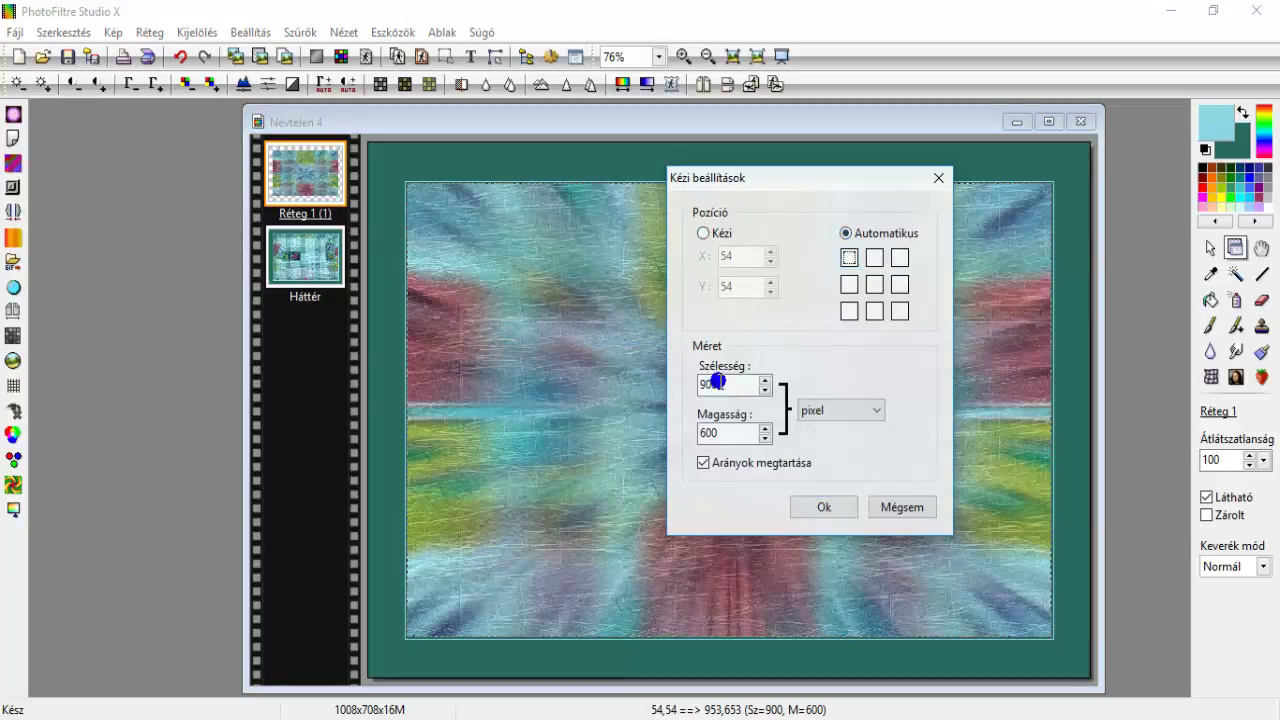
pyautogui.click(714, 384)
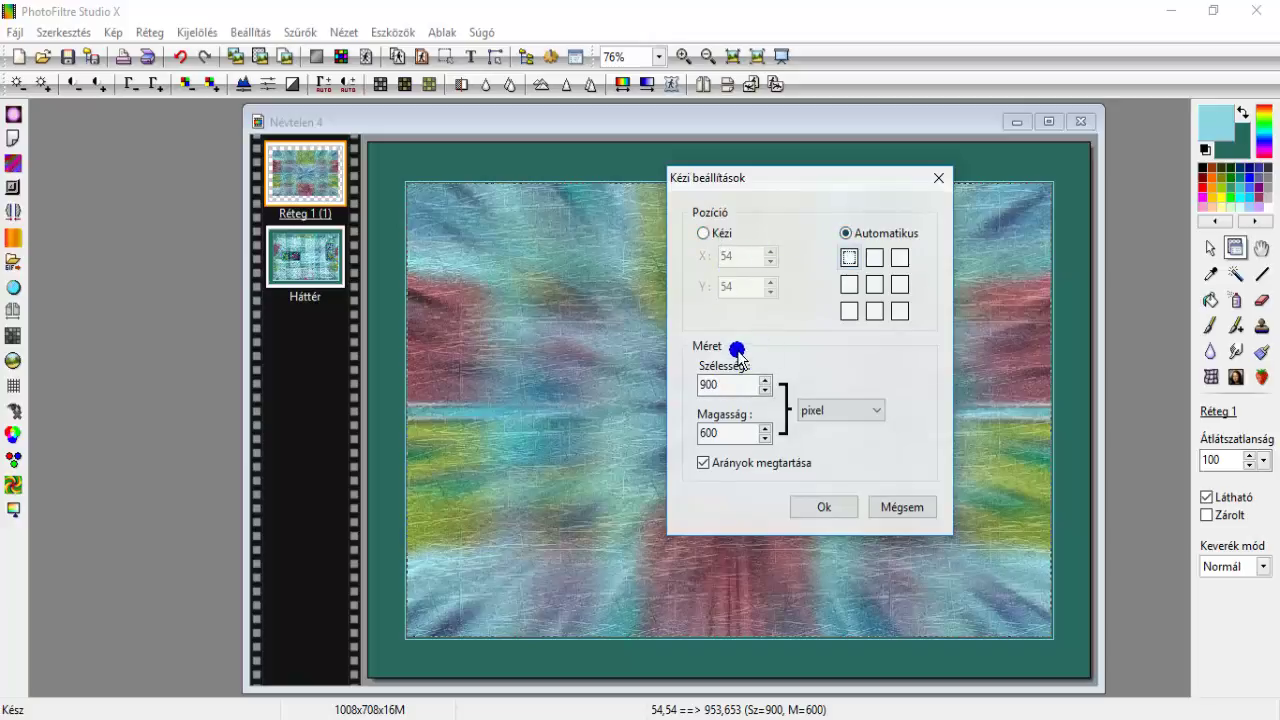
pyautogui.click(711, 382)
pyautogui.click(705, 462)
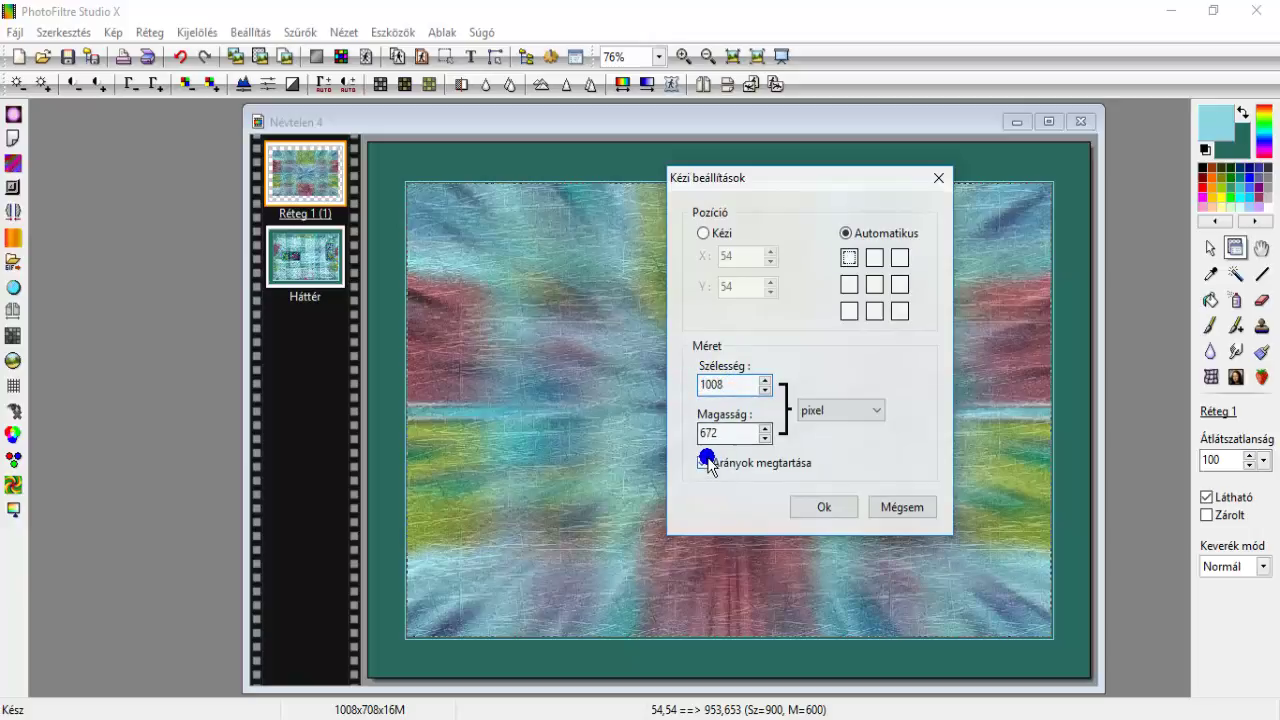
pyautogui.moveTo(727, 432); pyautogui.dragTo(678, 448)
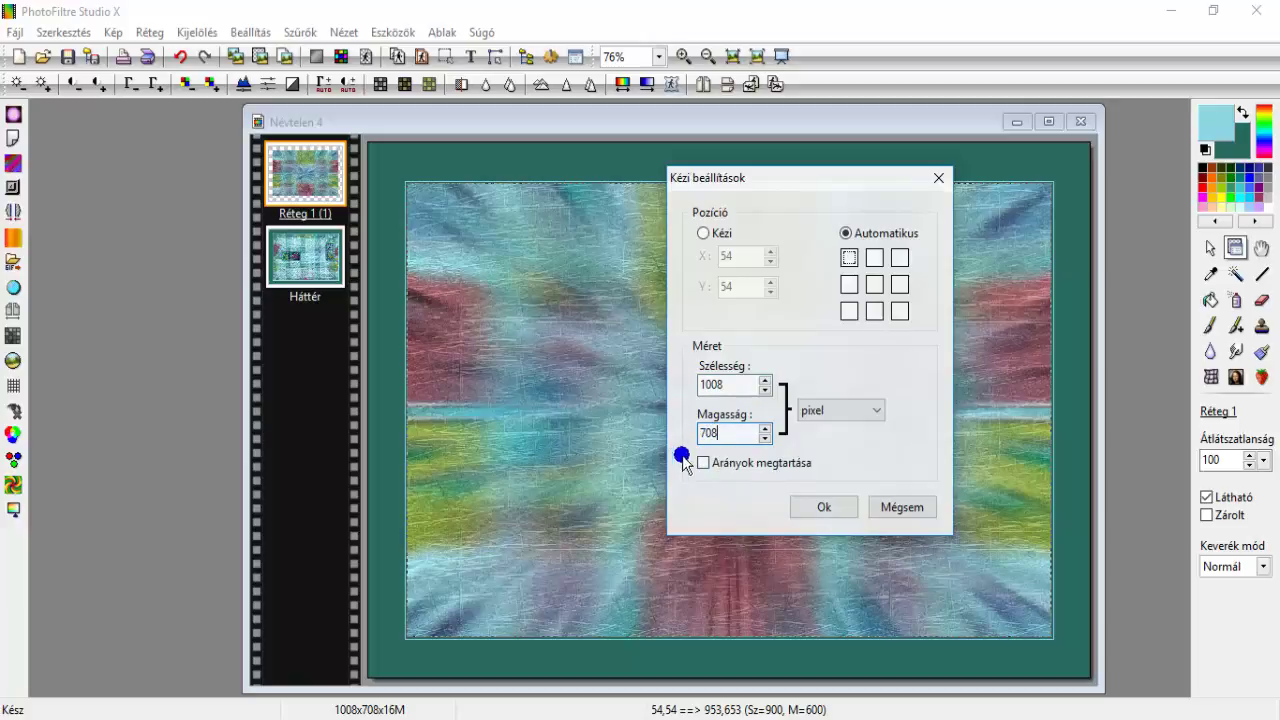
pyautogui.click(823, 507)
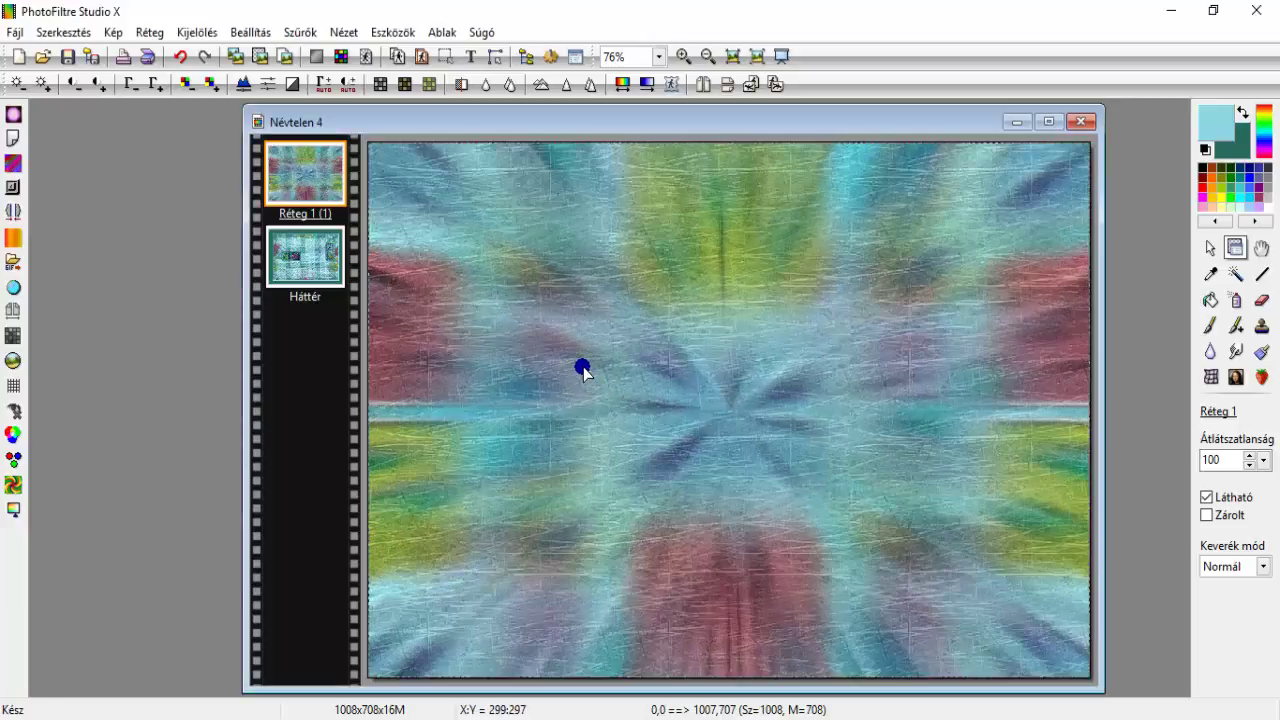
# Select the whole pasted texture layer and contract the selection by 50 pixels
pyautogui.click(193, 32)
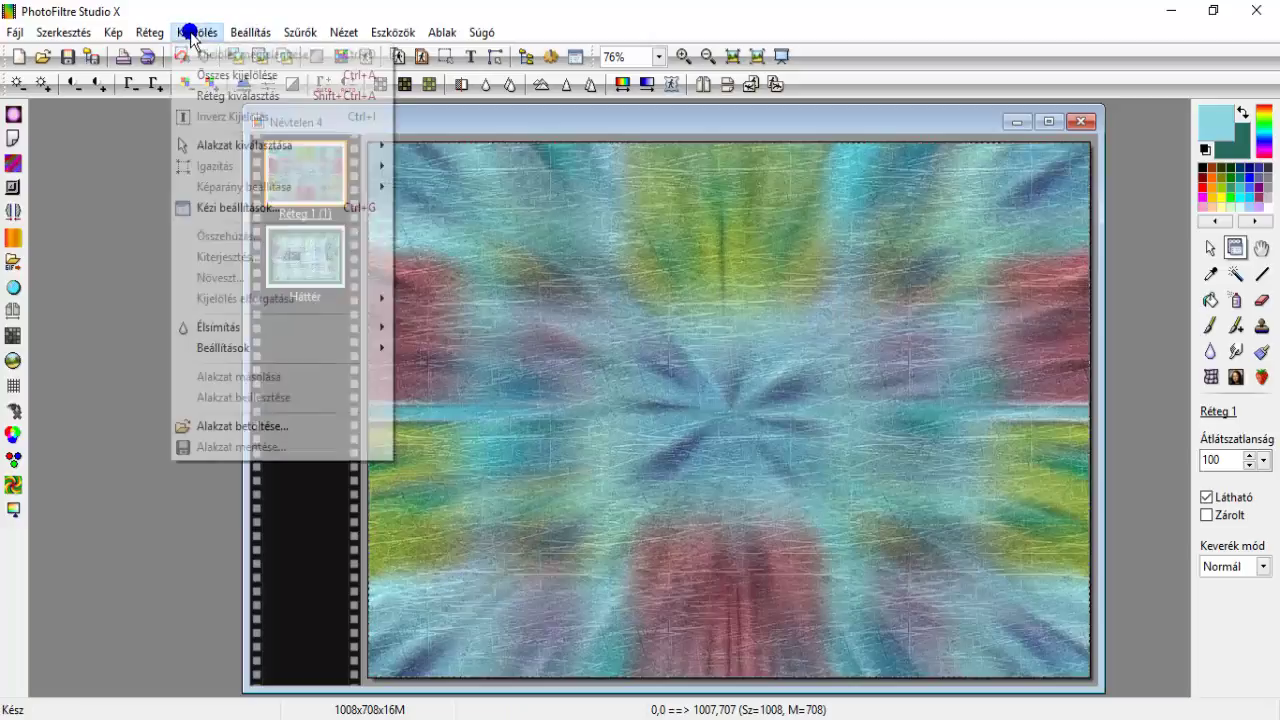
pyautogui.click(212, 90)
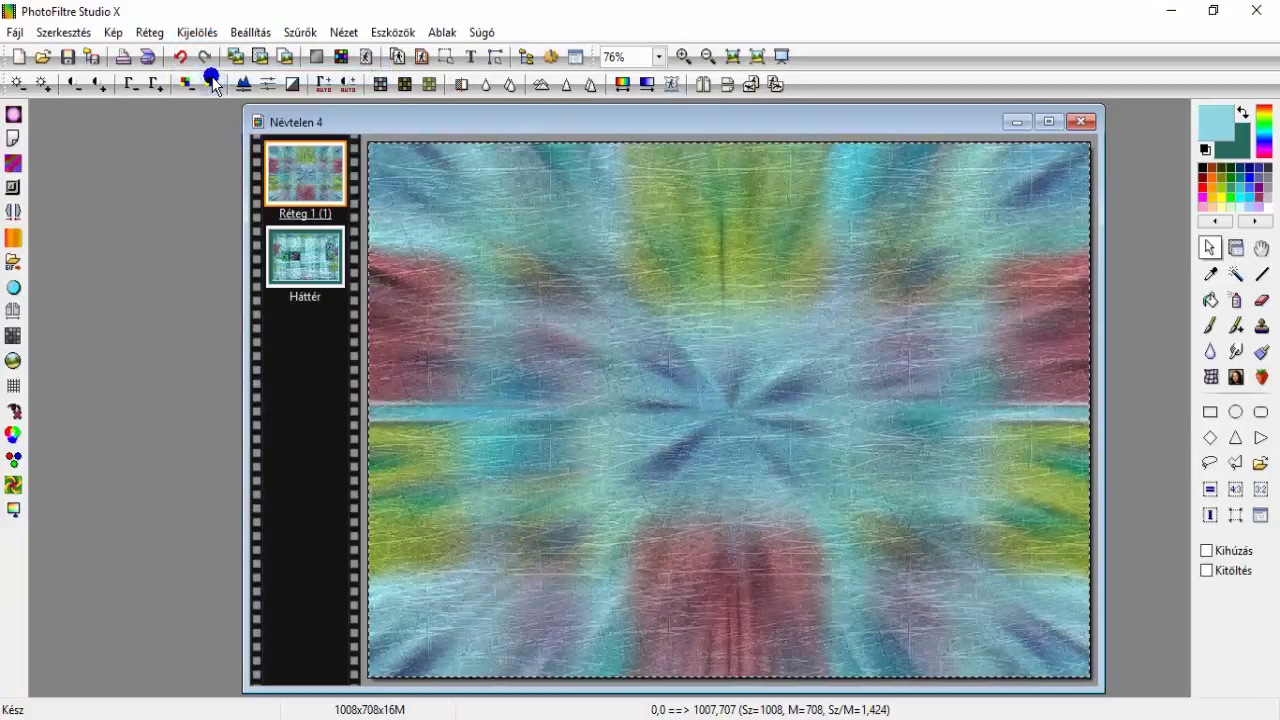
pyautogui.click(180, 32)
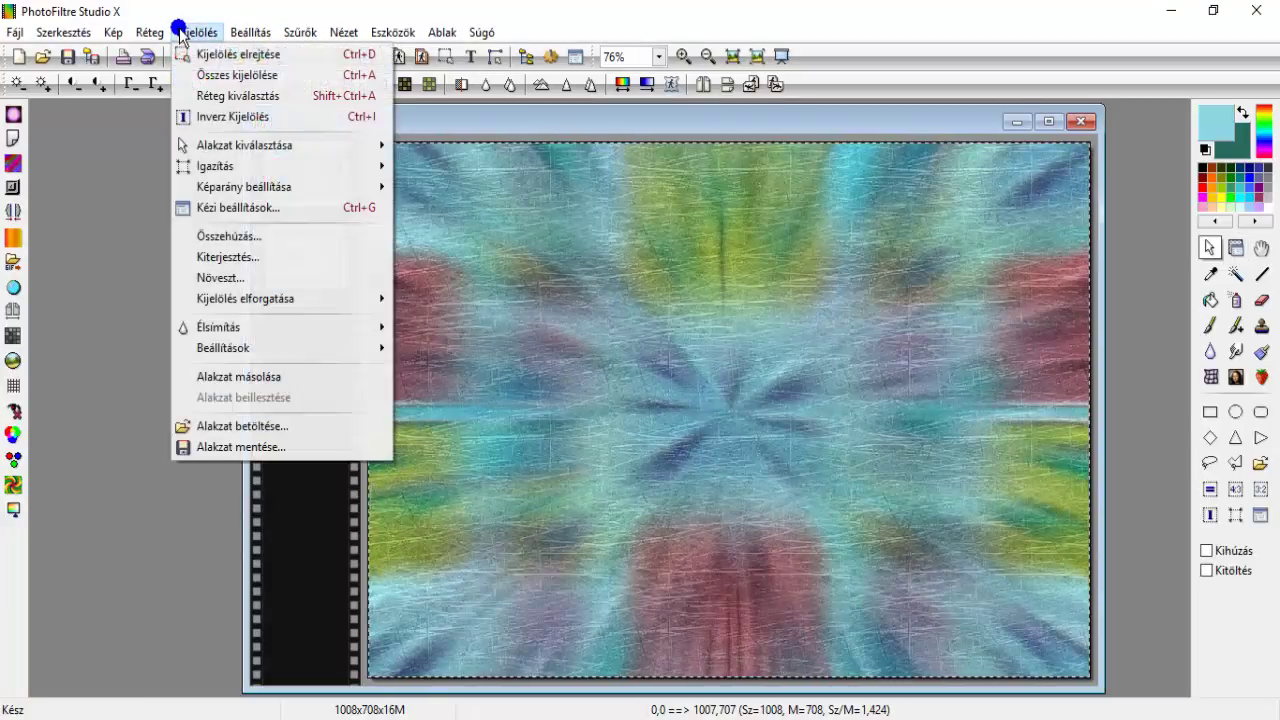
pyautogui.click(200, 237)
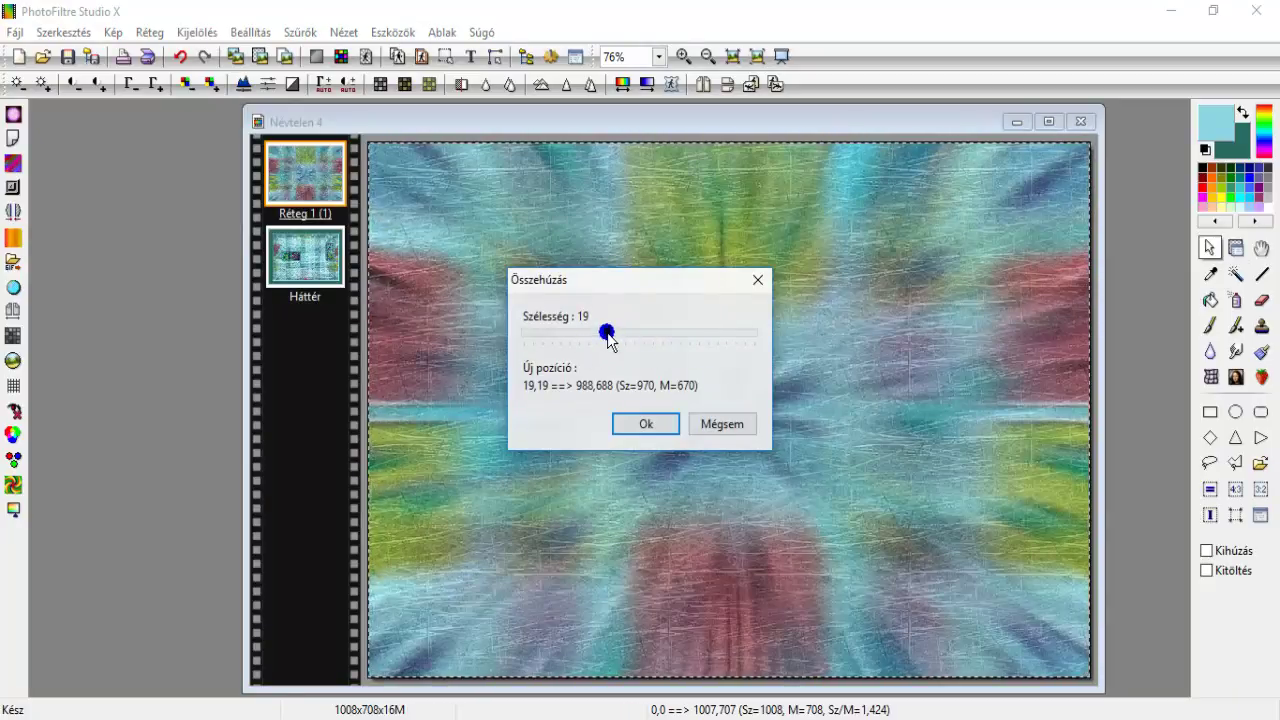
pyautogui.moveTo(607, 334); pyautogui.dragTo(750, 338)
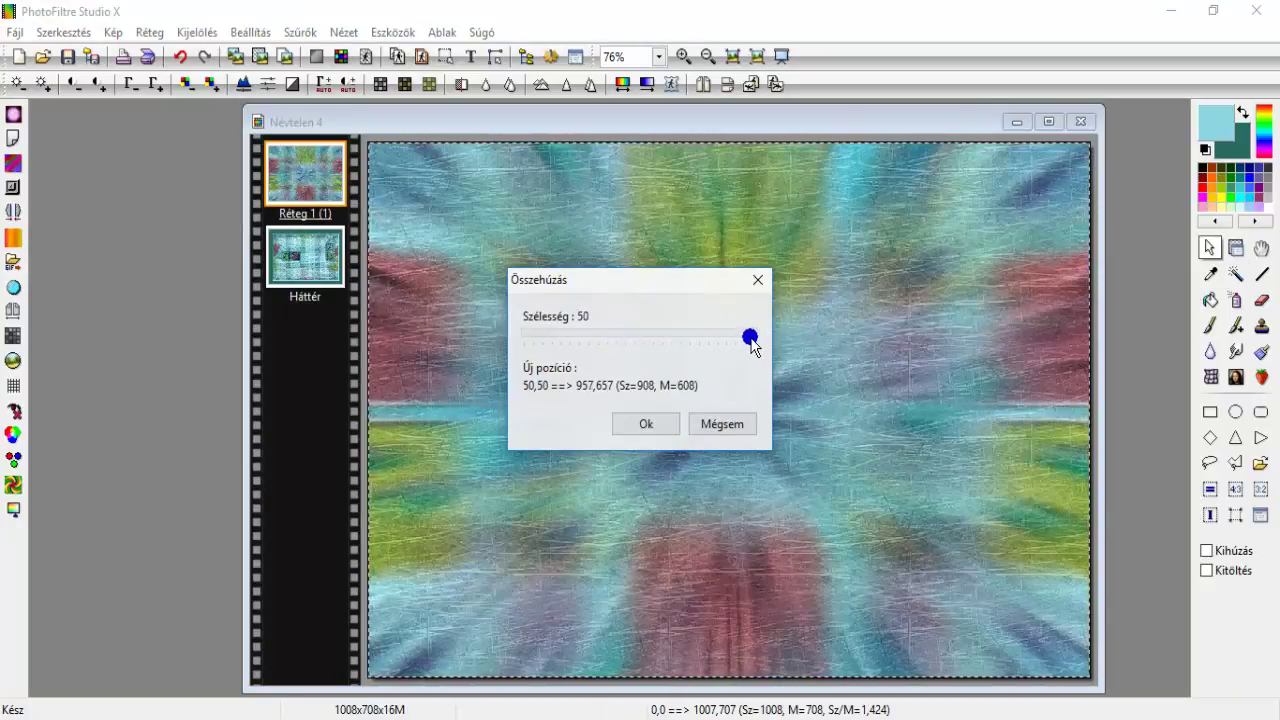
pyautogui.click(645, 424)
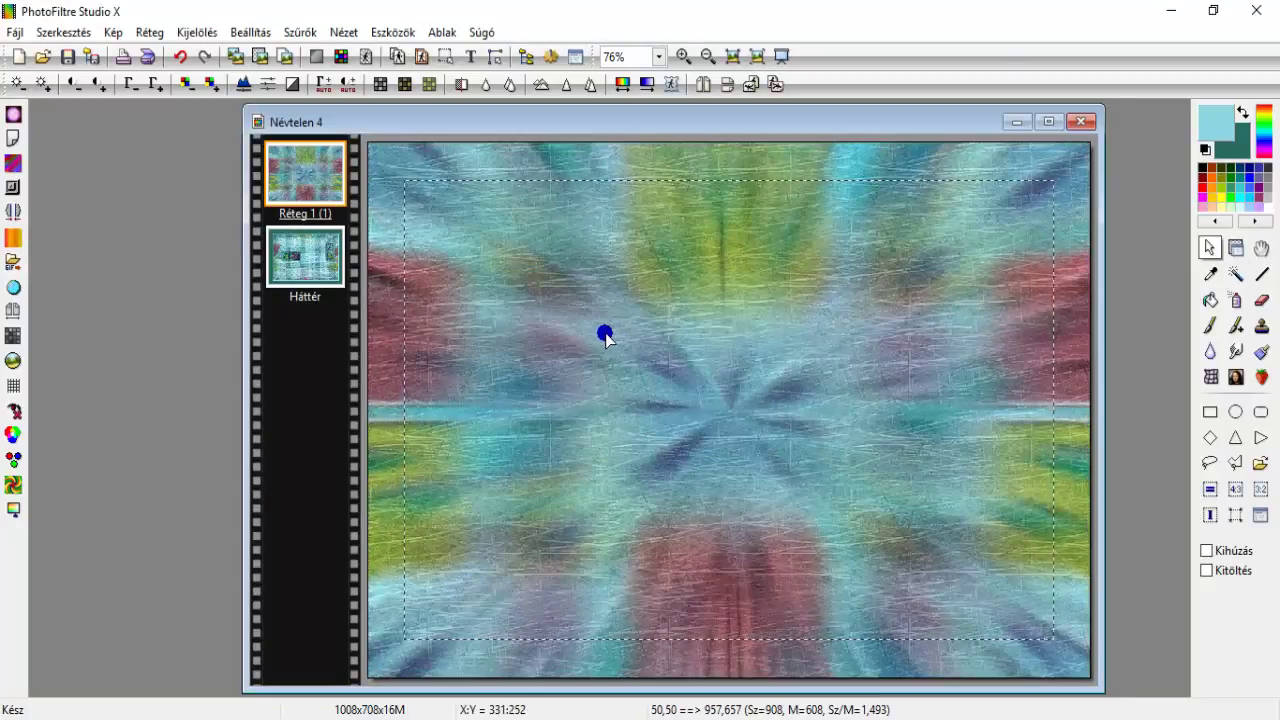
# Delete the texture inside the contracted selection to leave only a frame, and hide the selection
pyautogui.press('Delete')
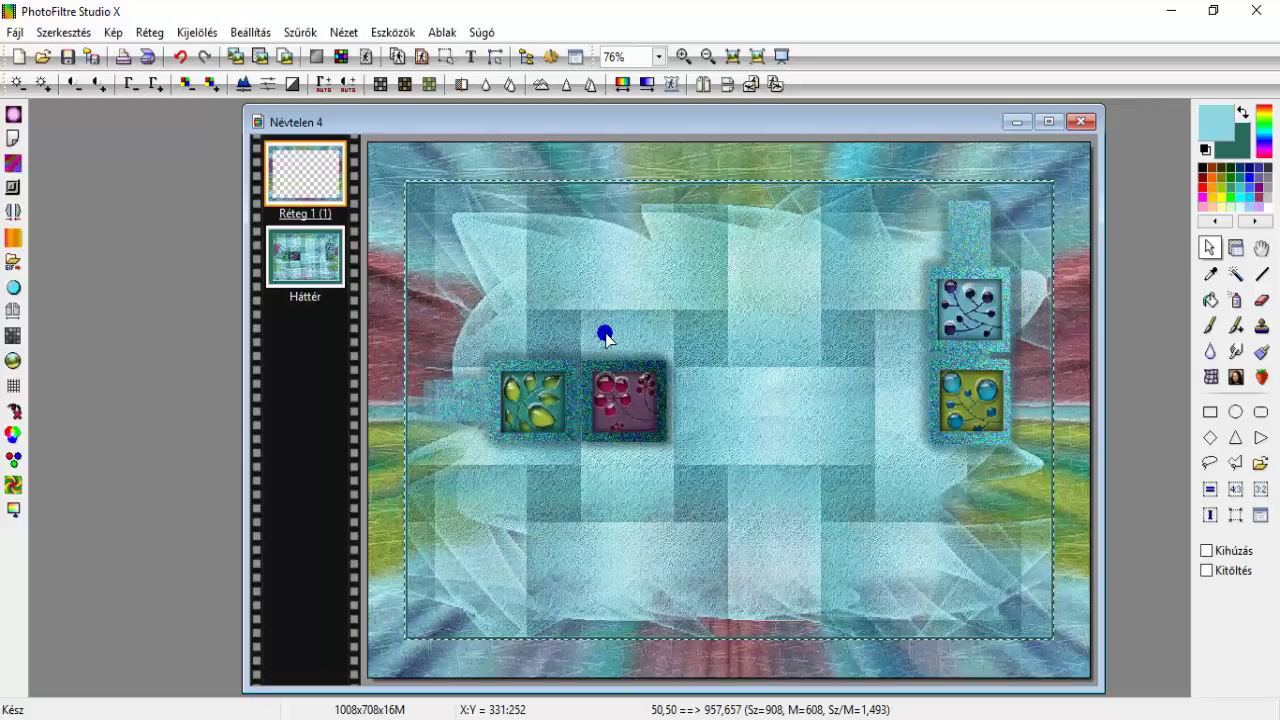
pyautogui.click(200, 32)
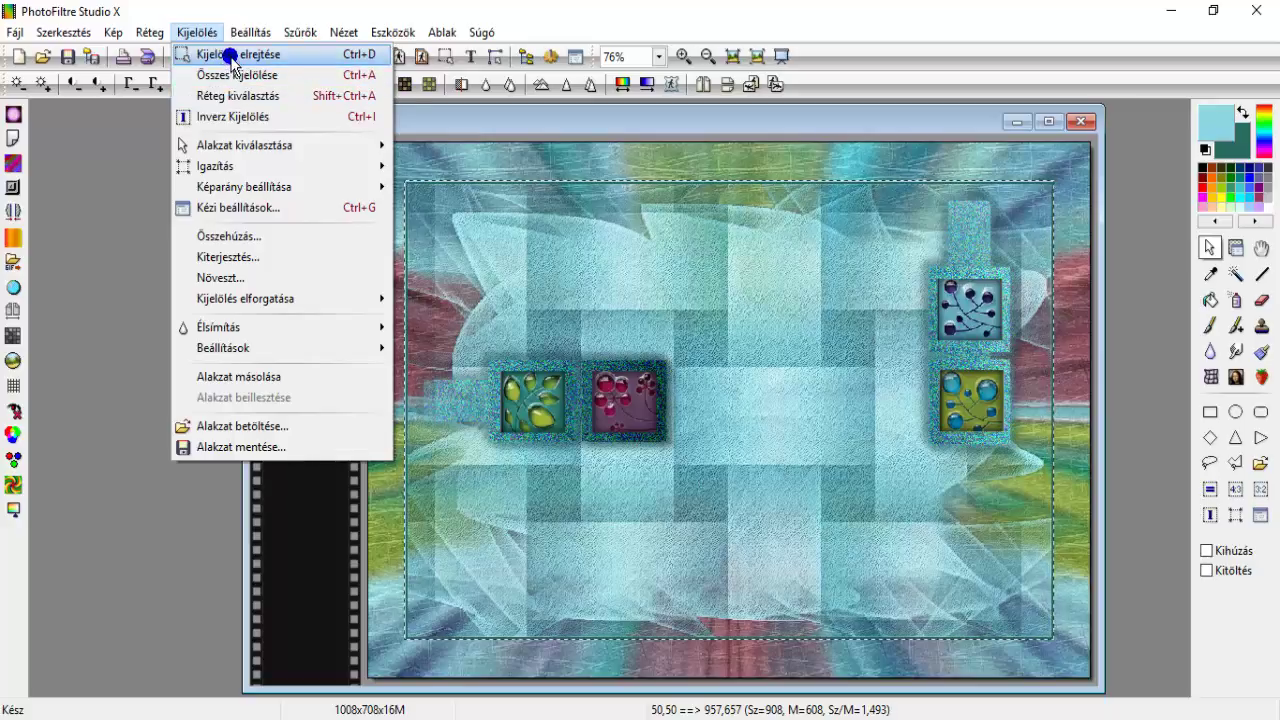
pyautogui.click(215, 53)
# Apply a Gaussian blur with a 50-pixel radius to the frame layer and flip the layer vertically
pyautogui.click(306, 32)
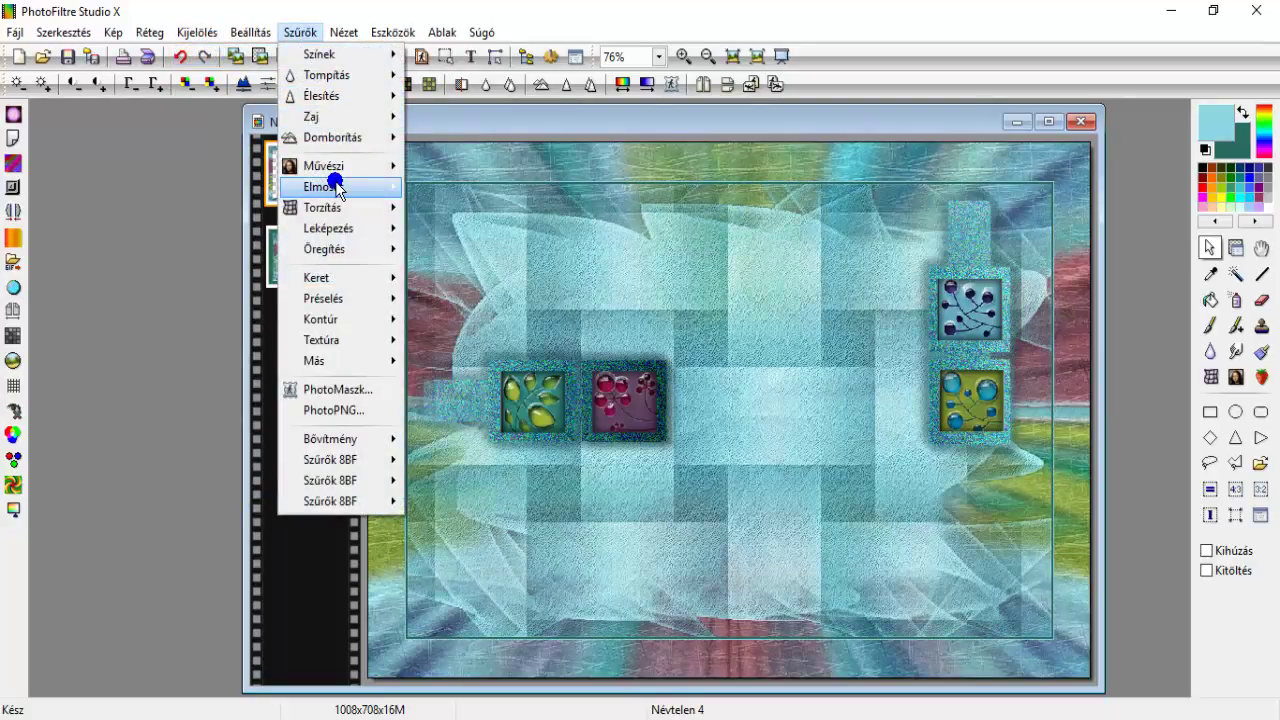
pyautogui.moveTo(335, 181)
pyautogui.click(472, 226)
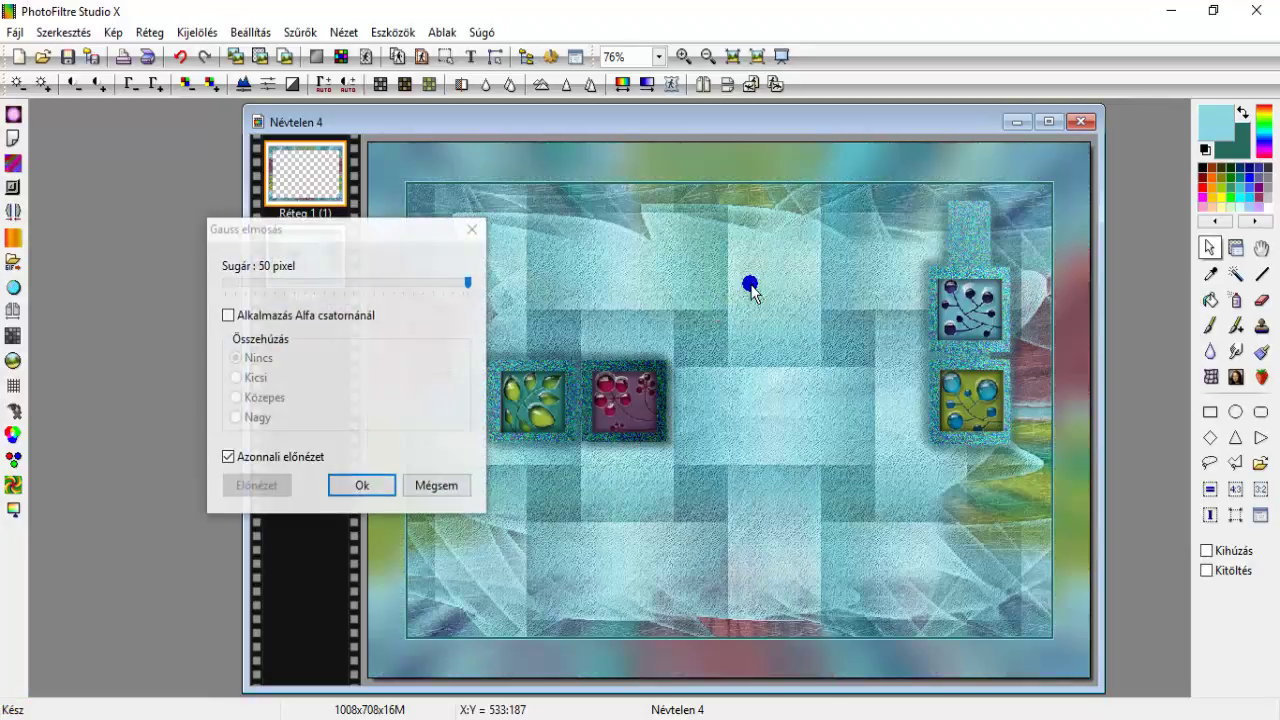
pyautogui.click(359, 484)
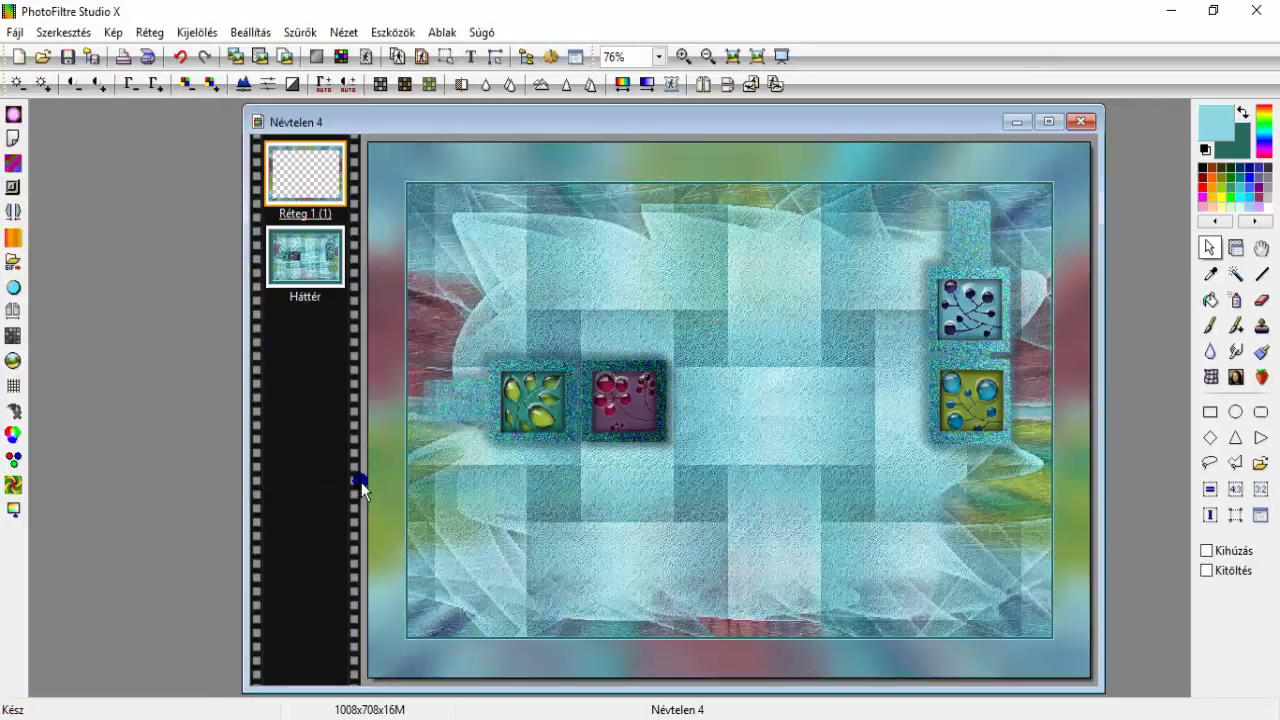
pyautogui.click(722, 86)
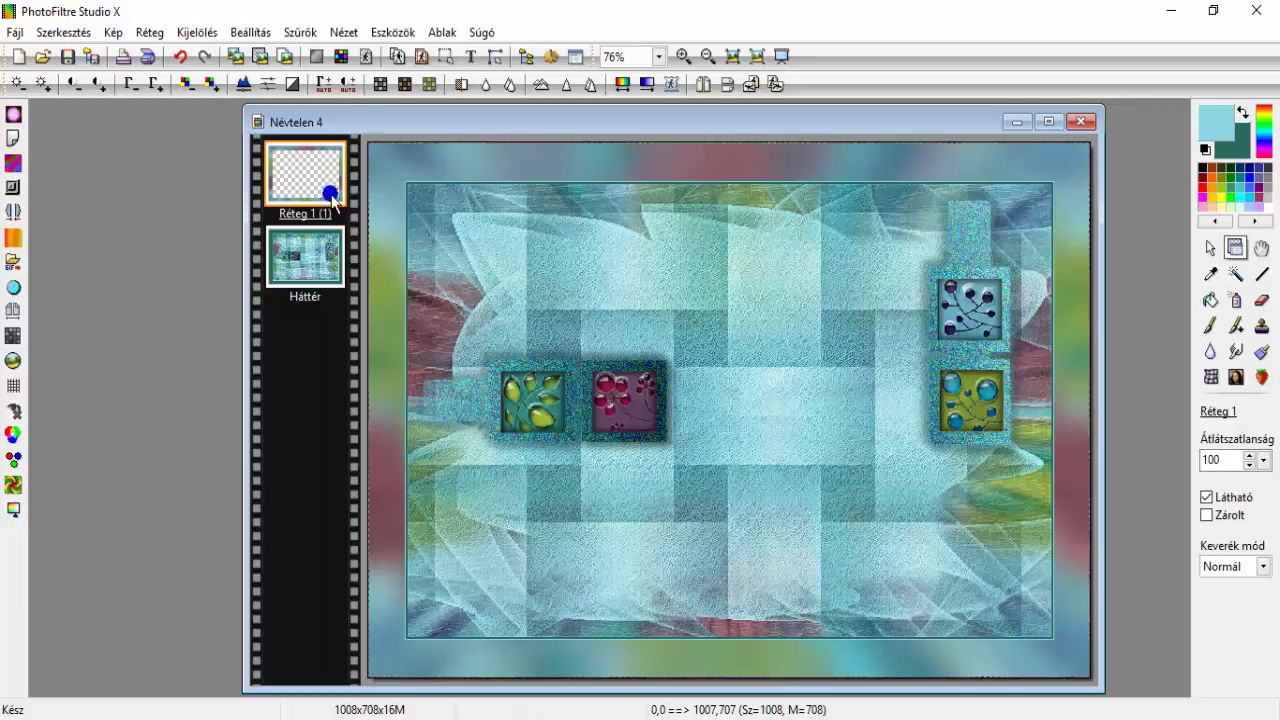
pyautogui.click(300, 32)
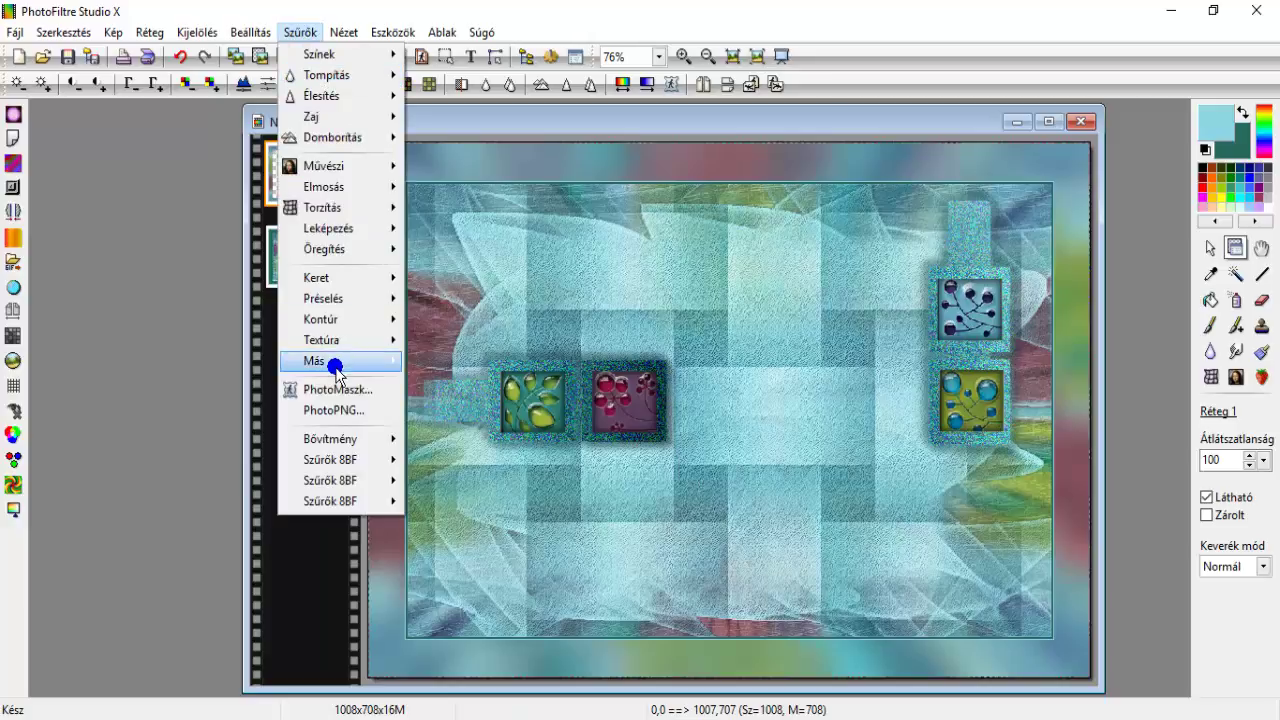
pyautogui.moveTo(343, 340)
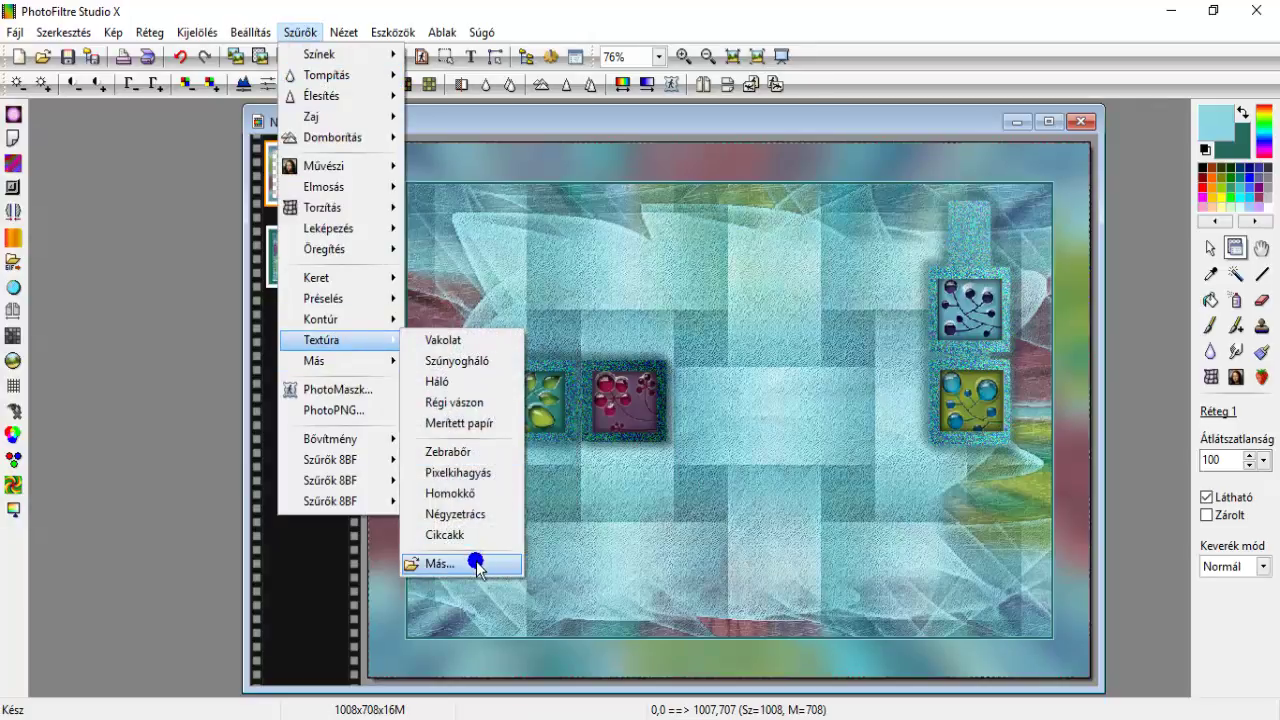
pyautogui.click(471, 563)
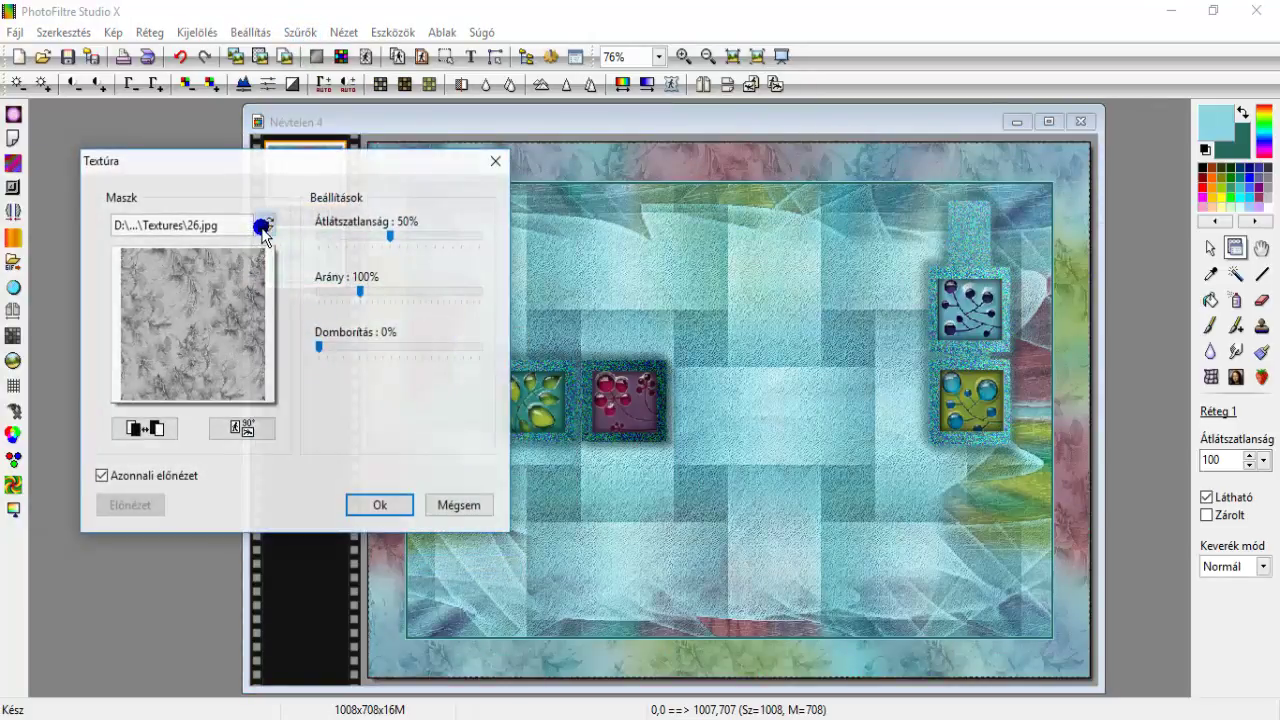
pyautogui.click(264, 227)
pyautogui.doubleClick(170, 155)
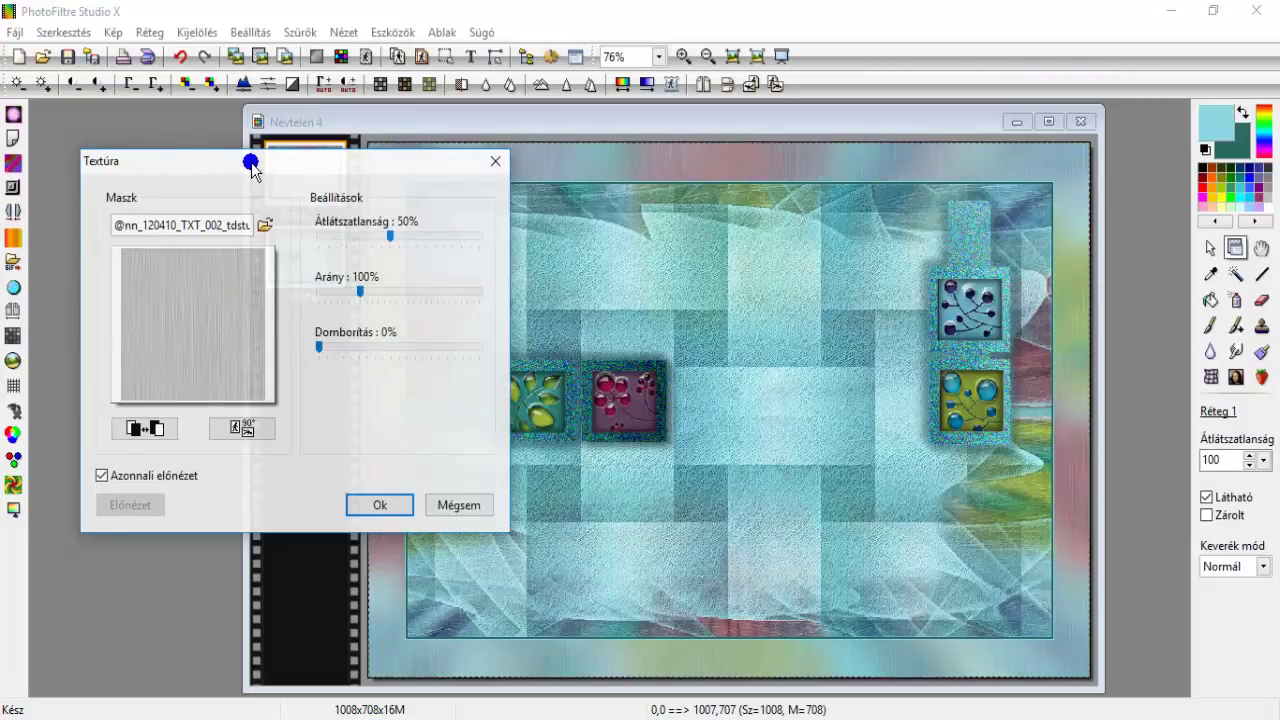
pyautogui.moveTo(254, 162); pyautogui.dragTo(257, 162)
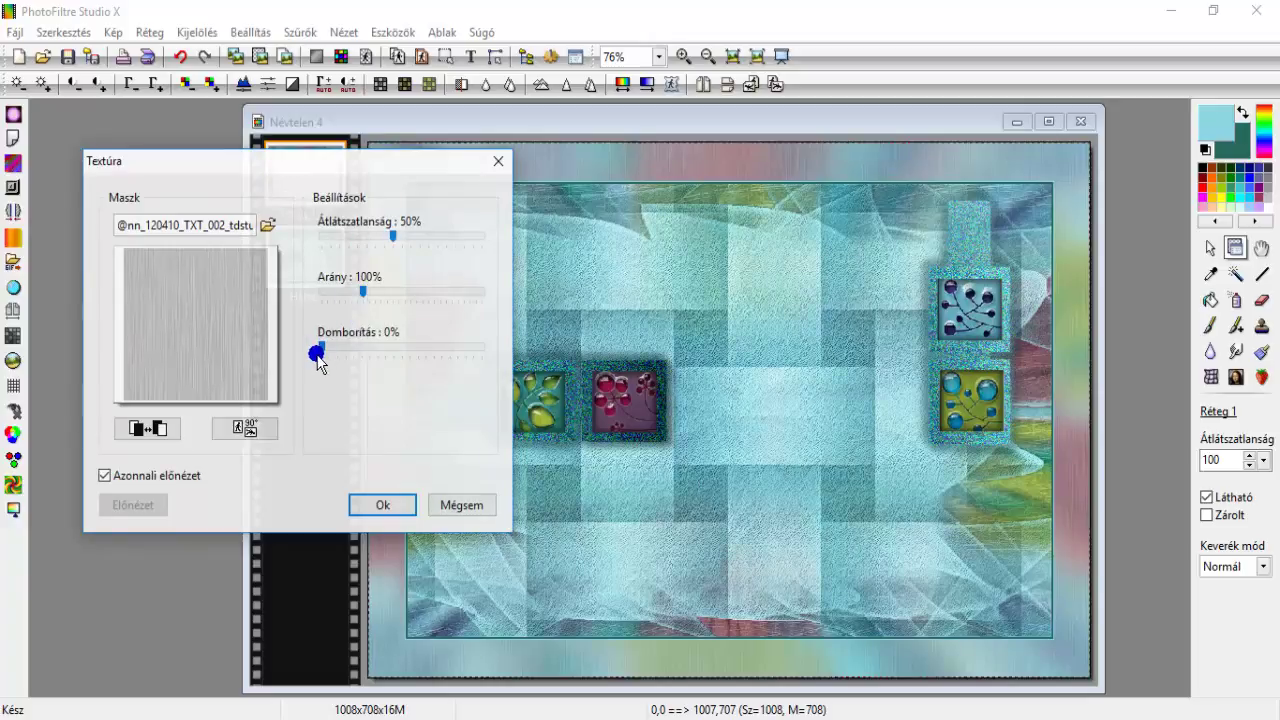
pyautogui.click(384, 507)
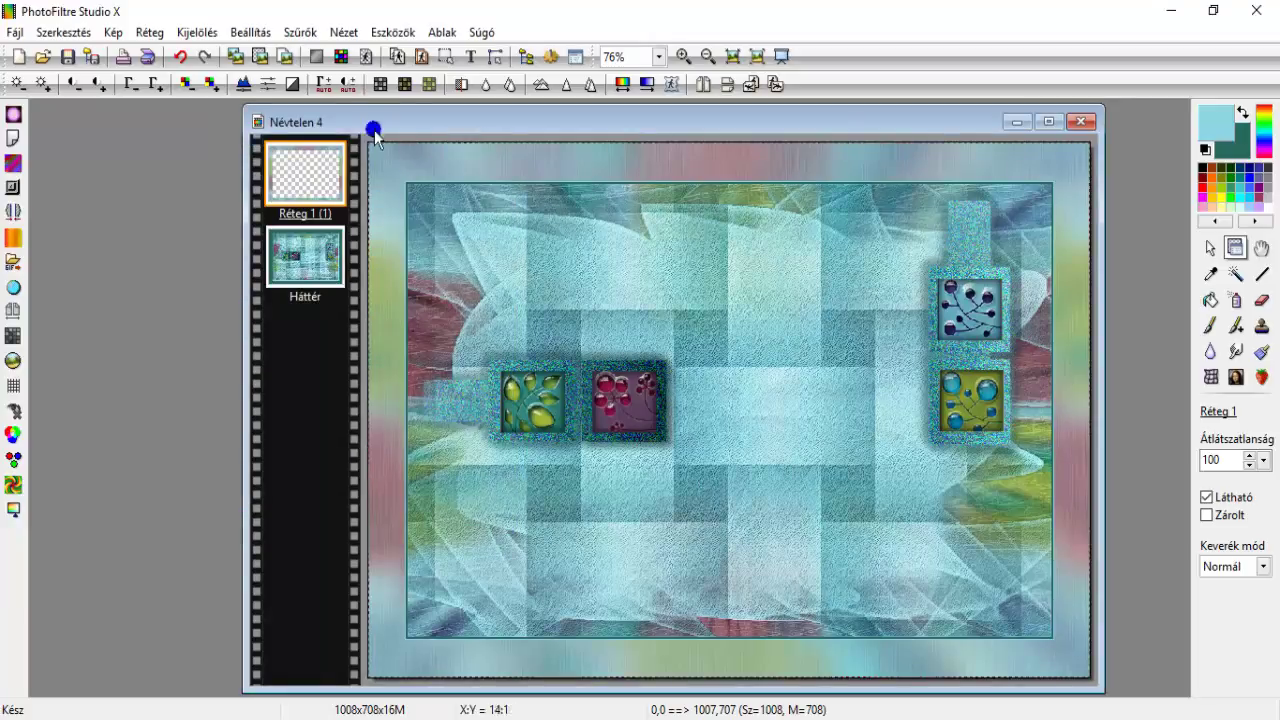
# Sharpen the frame layer with the Micro contrast filter
pyautogui.click(300, 33)
pyautogui.moveTo(323, 95)
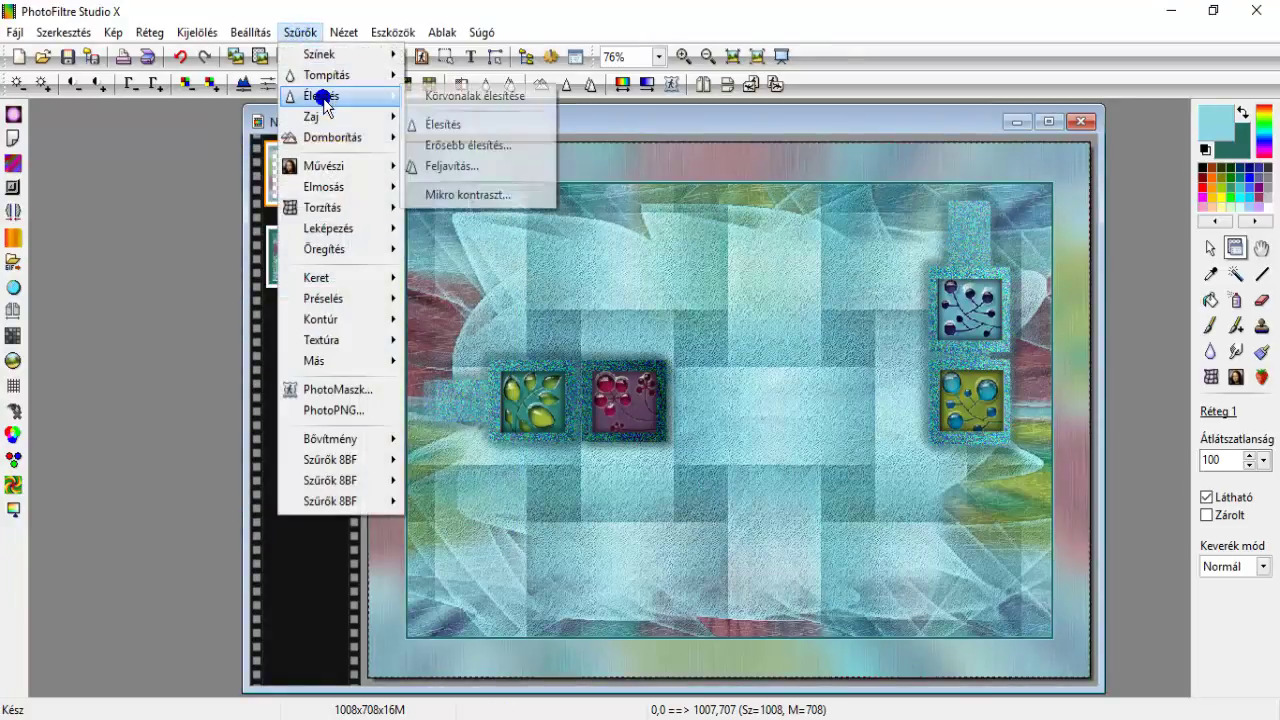
pyautogui.click(457, 195)
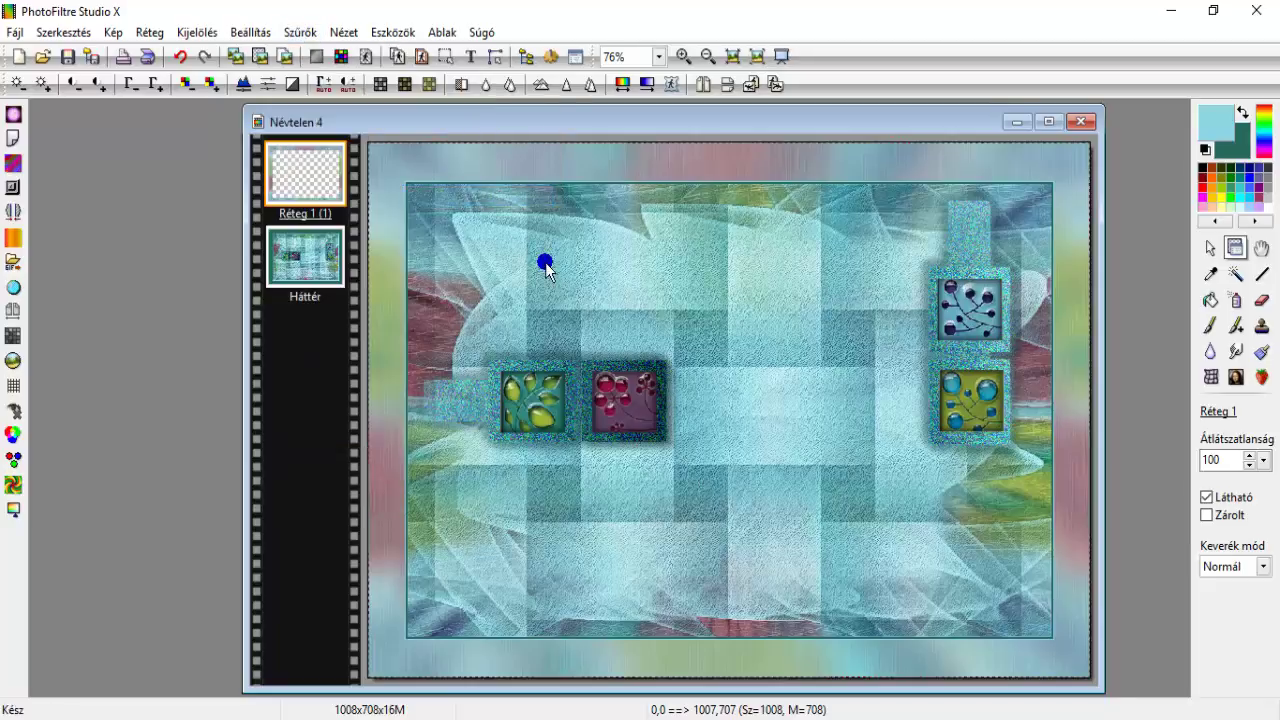
pyautogui.click(652, 437)
# Select the frame layer's outline and start a 3D contour with colour 1 set to the light blue custom colour
pyautogui.click(197, 32)
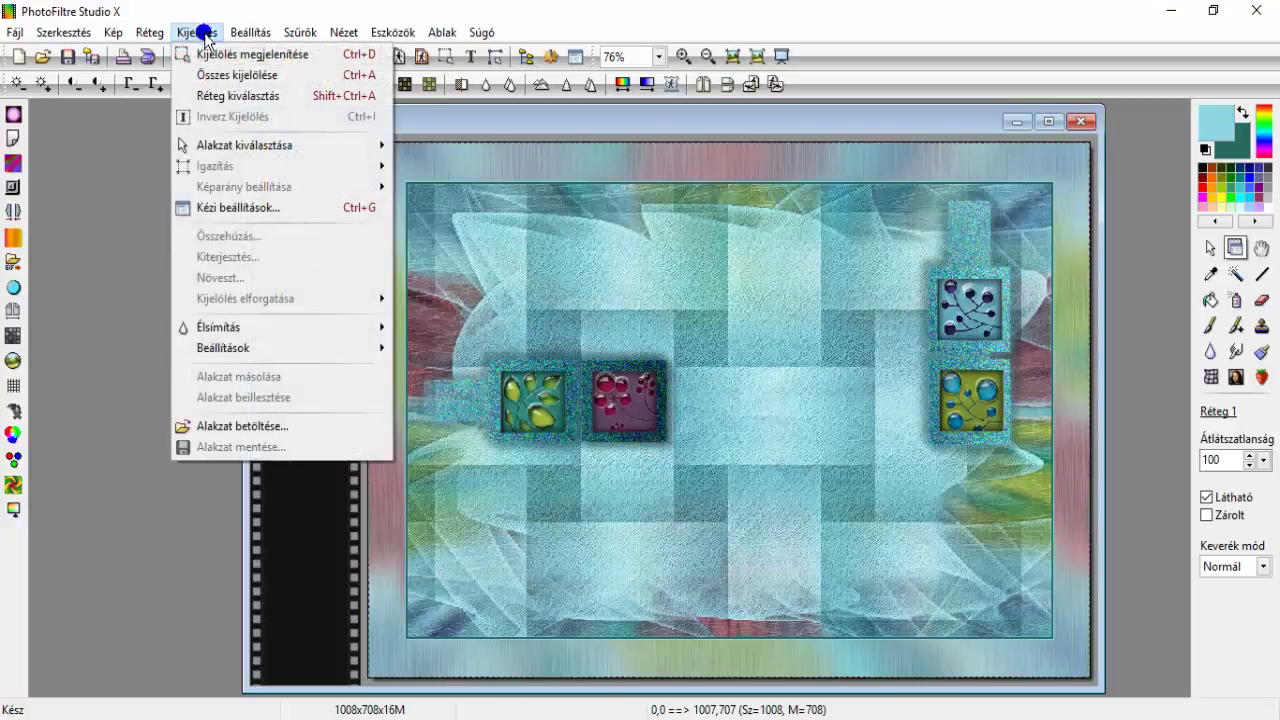
pyautogui.click(215, 94)
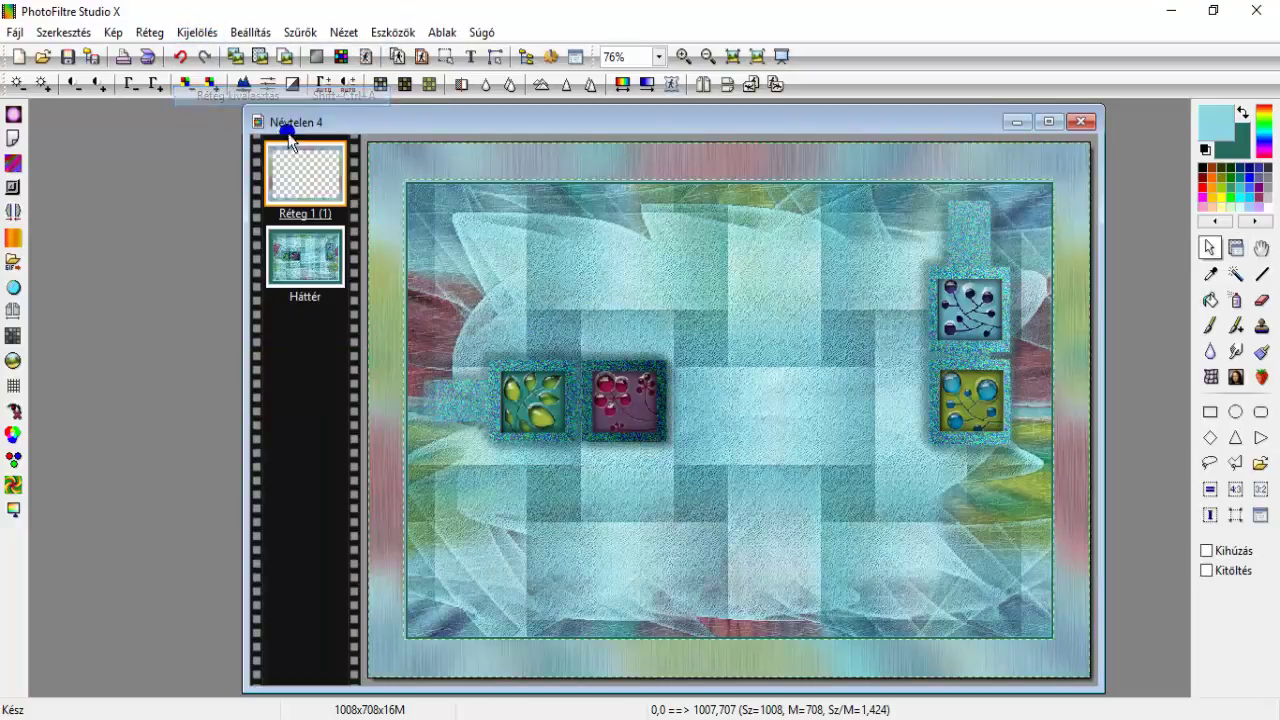
pyautogui.click(305, 32)
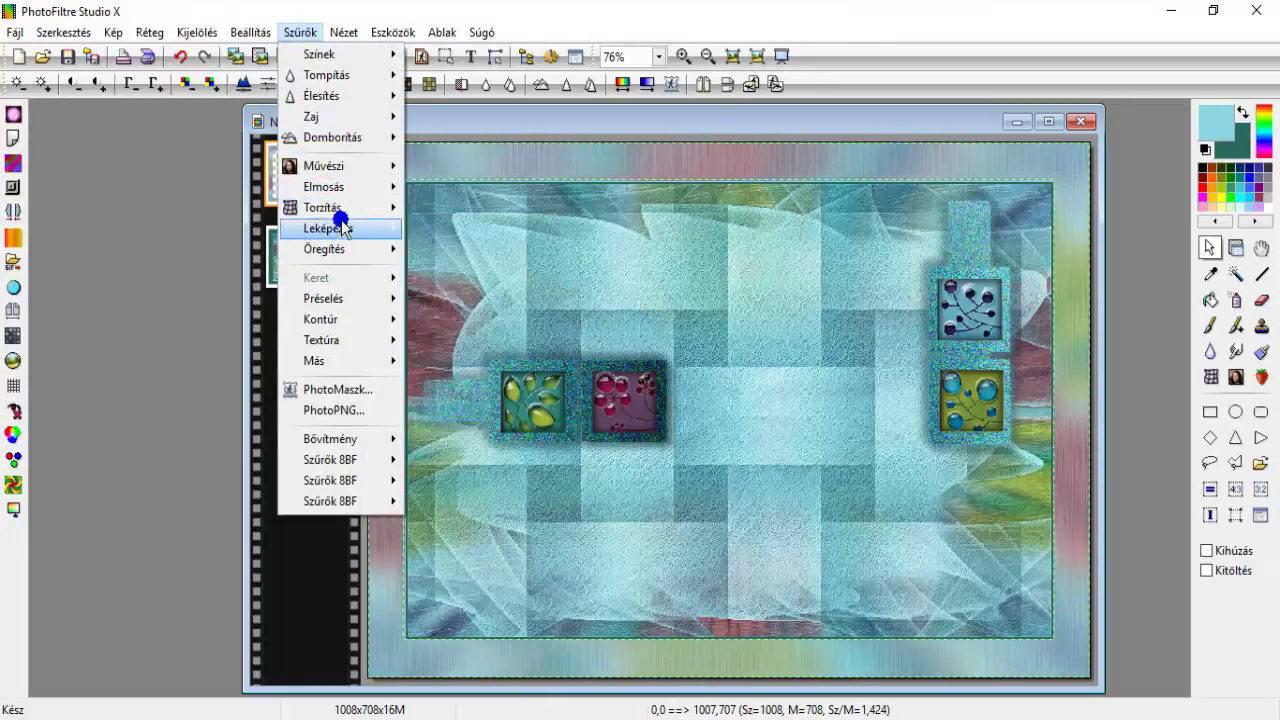
pyautogui.moveTo(345, 226)
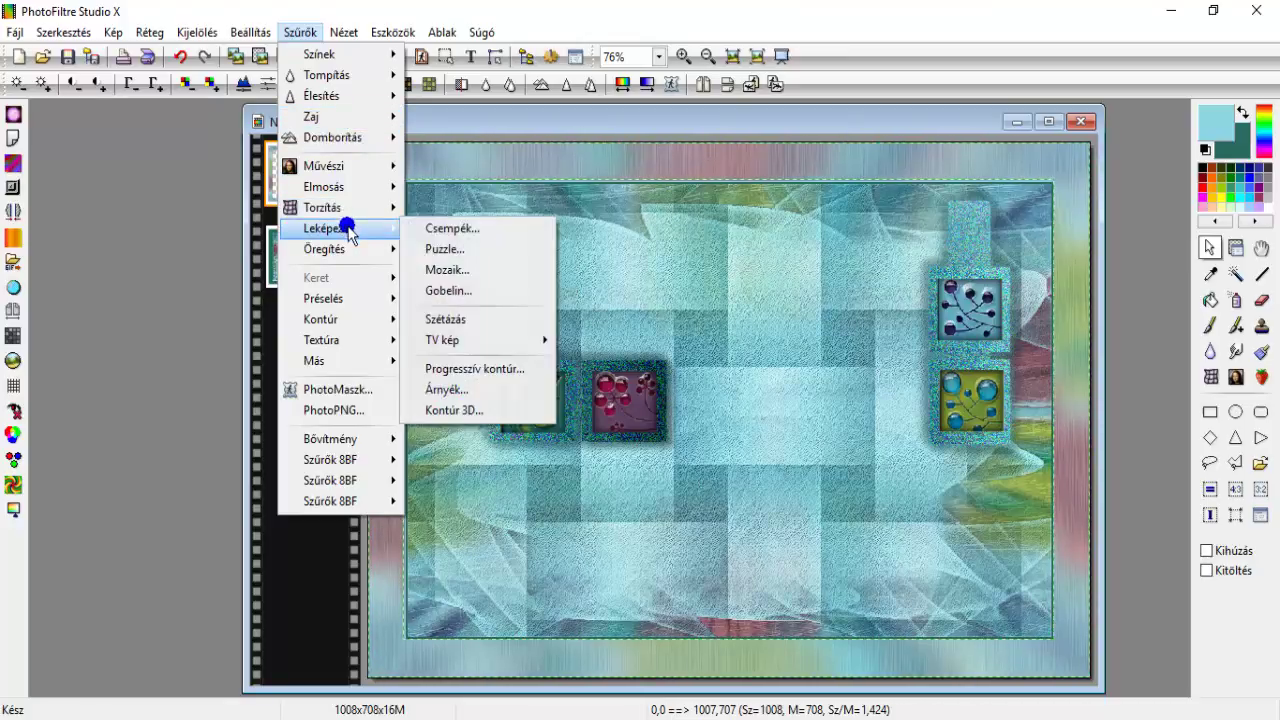
pyautogui.click(478, 410)
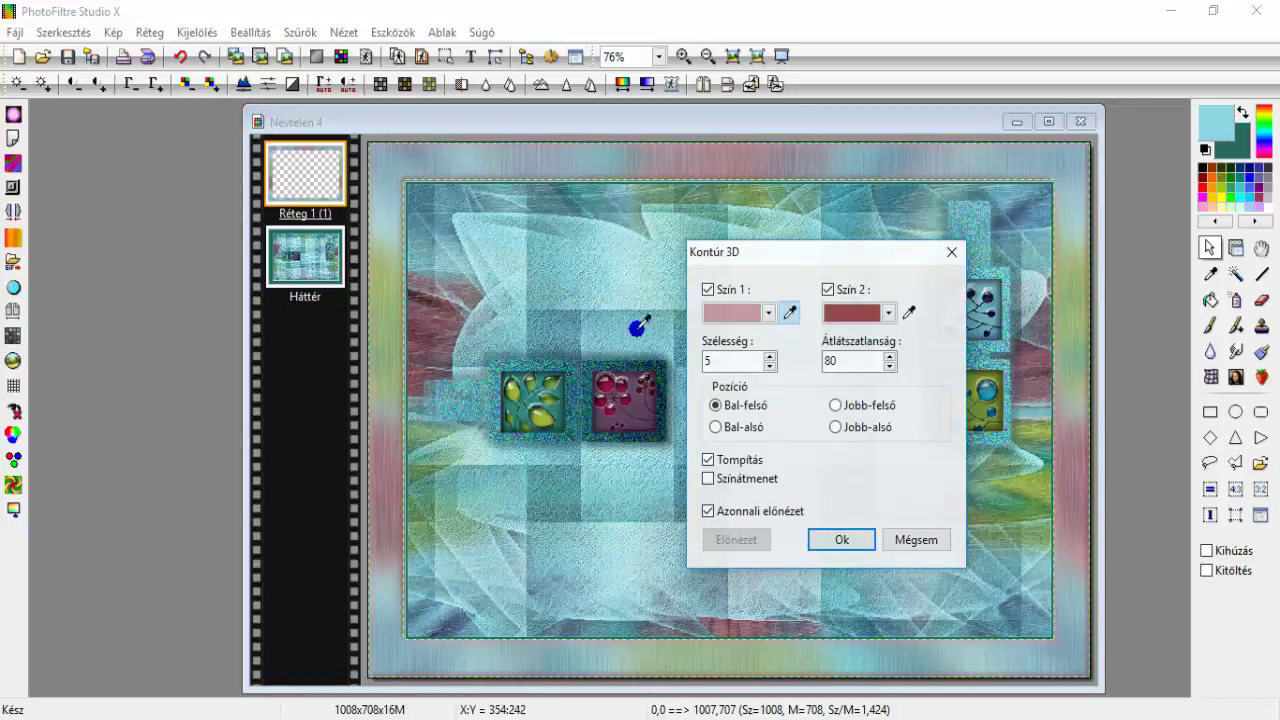
pyautogui.click(703, 316)
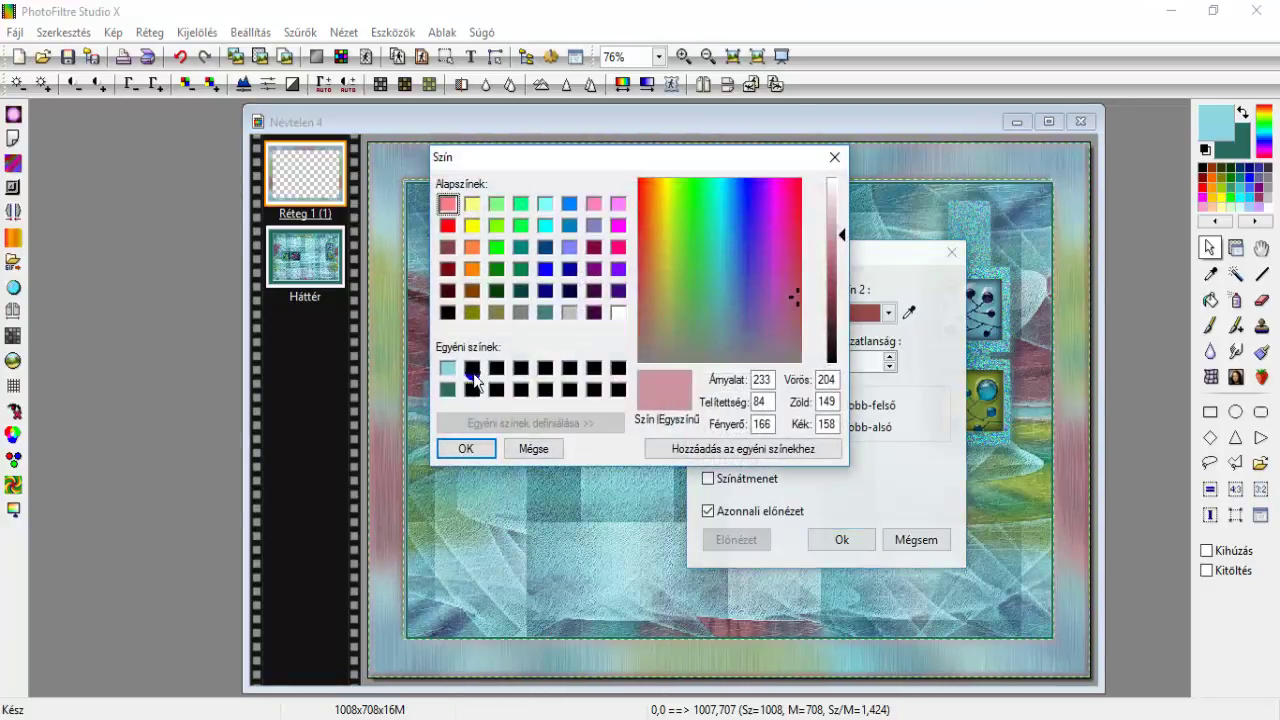
pyautogui.click(448, 370)
pyautogui.click(466, 447)
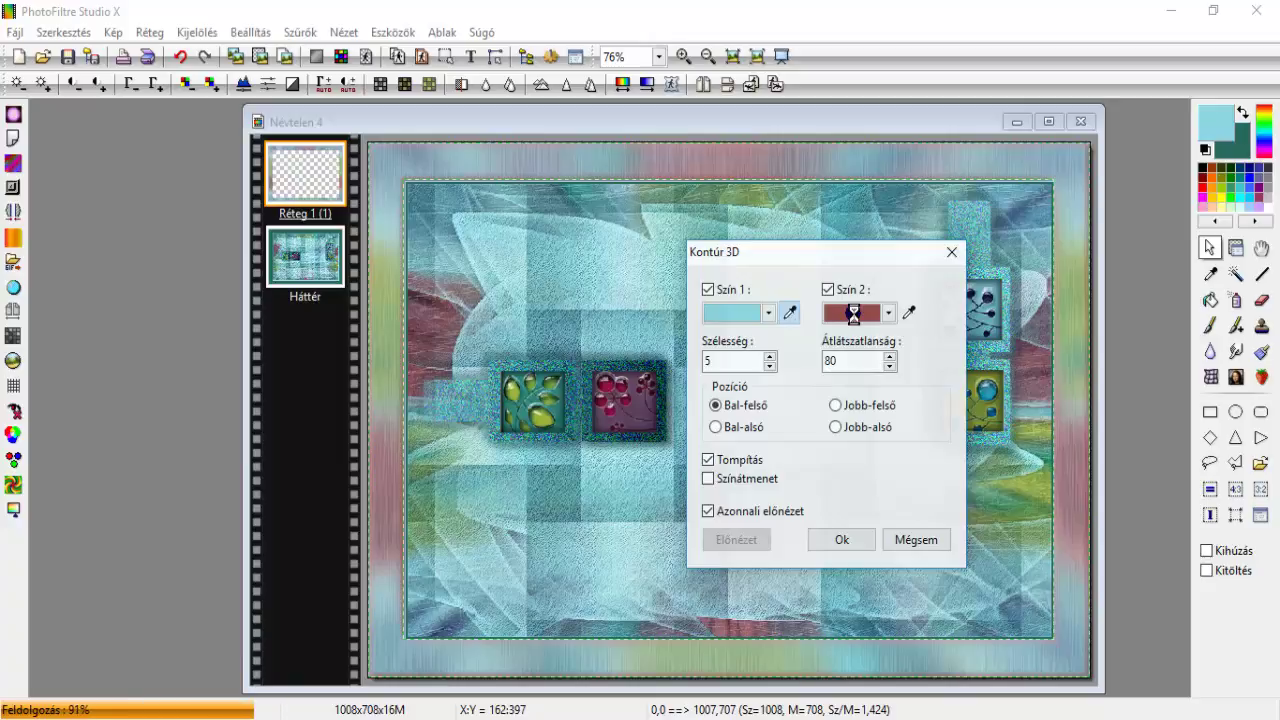
# Set the contour's colour 2 to the dark teal custom colour and apply it with width 5 and opacity 80
pyautogui.click(853, 313)
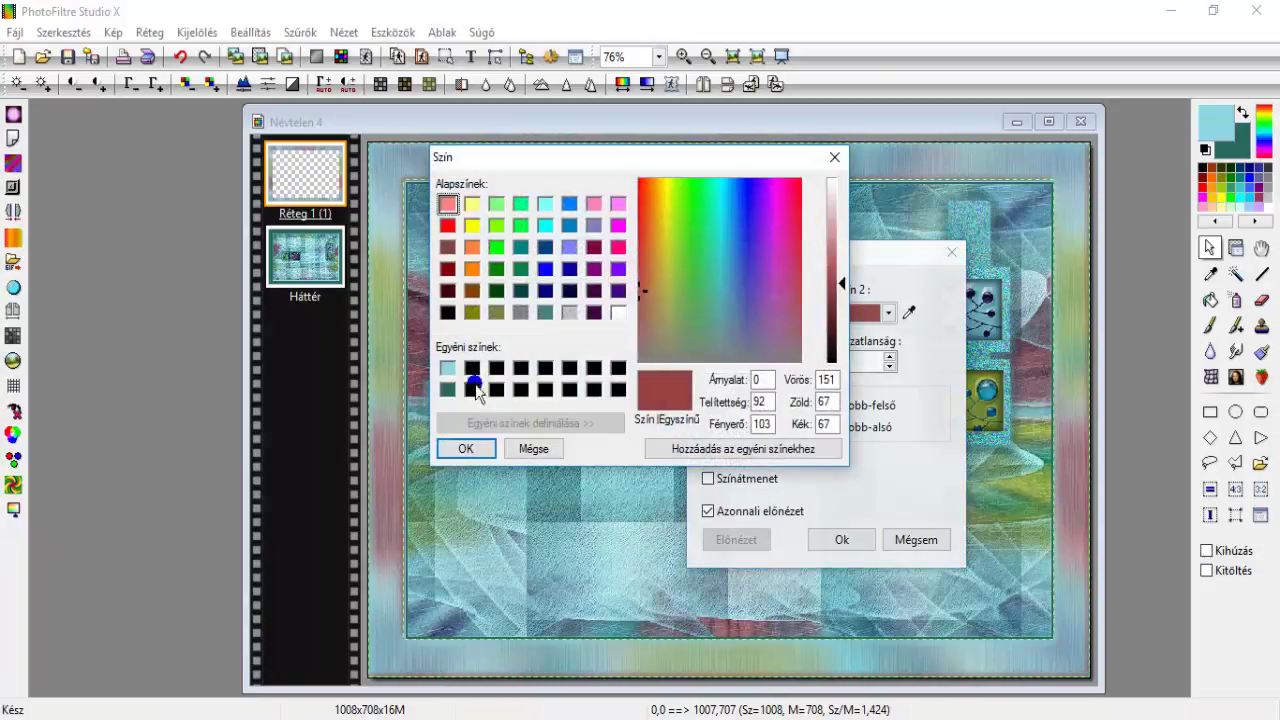
pyautogui.click(447, 389)
pyautogui.click(468, 448)
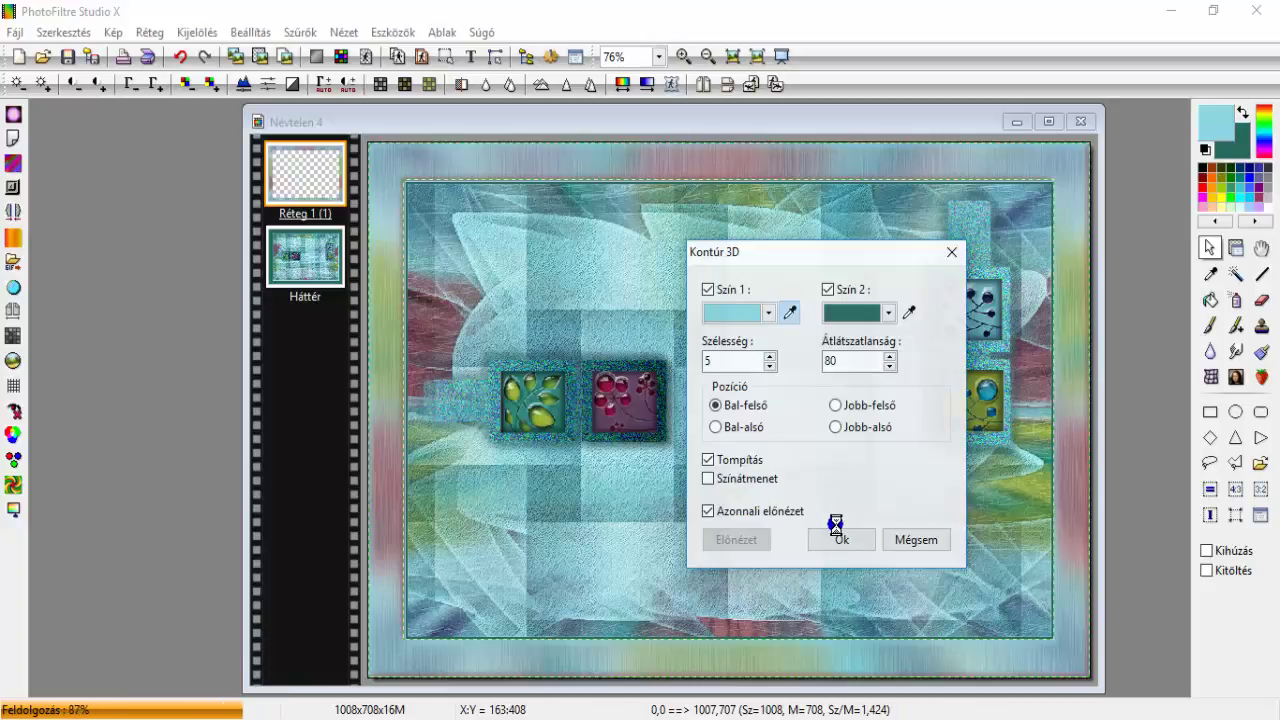
pyautogui.click(835, 525)
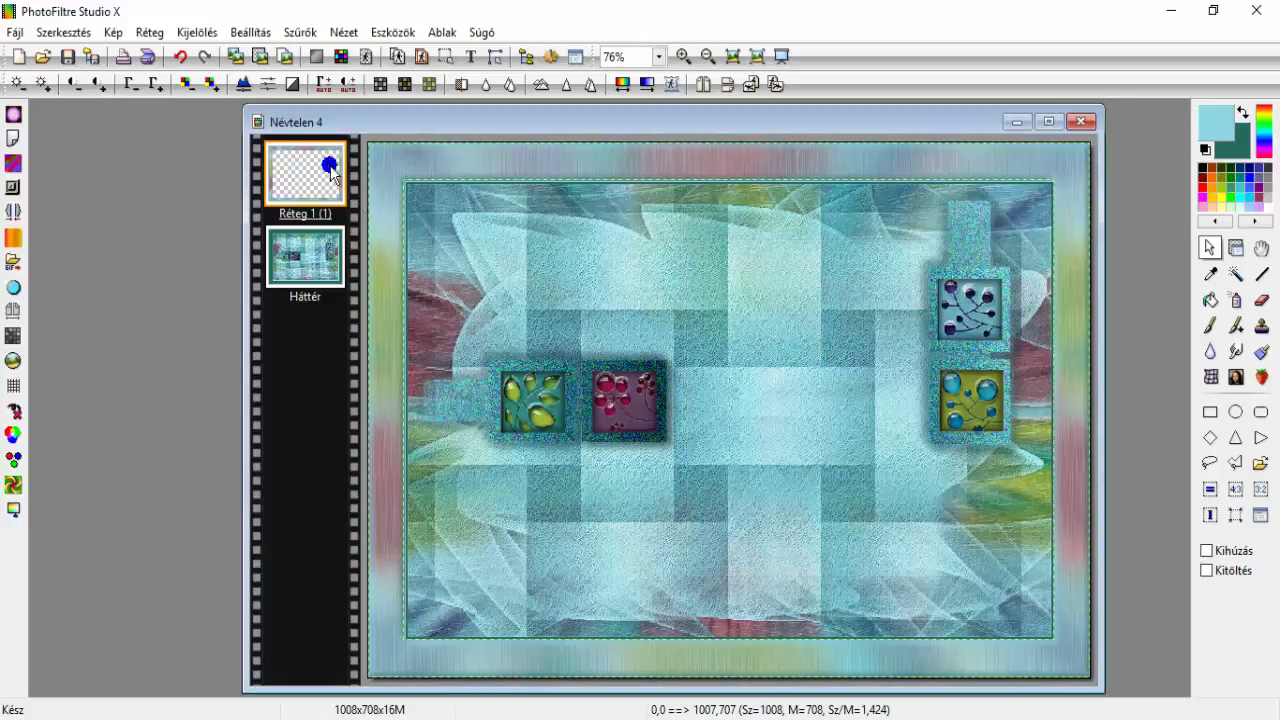
# Hide the selection and merge all layers into the background
pyautogui.click(196, 34)
pyautogui.click(189, 50)
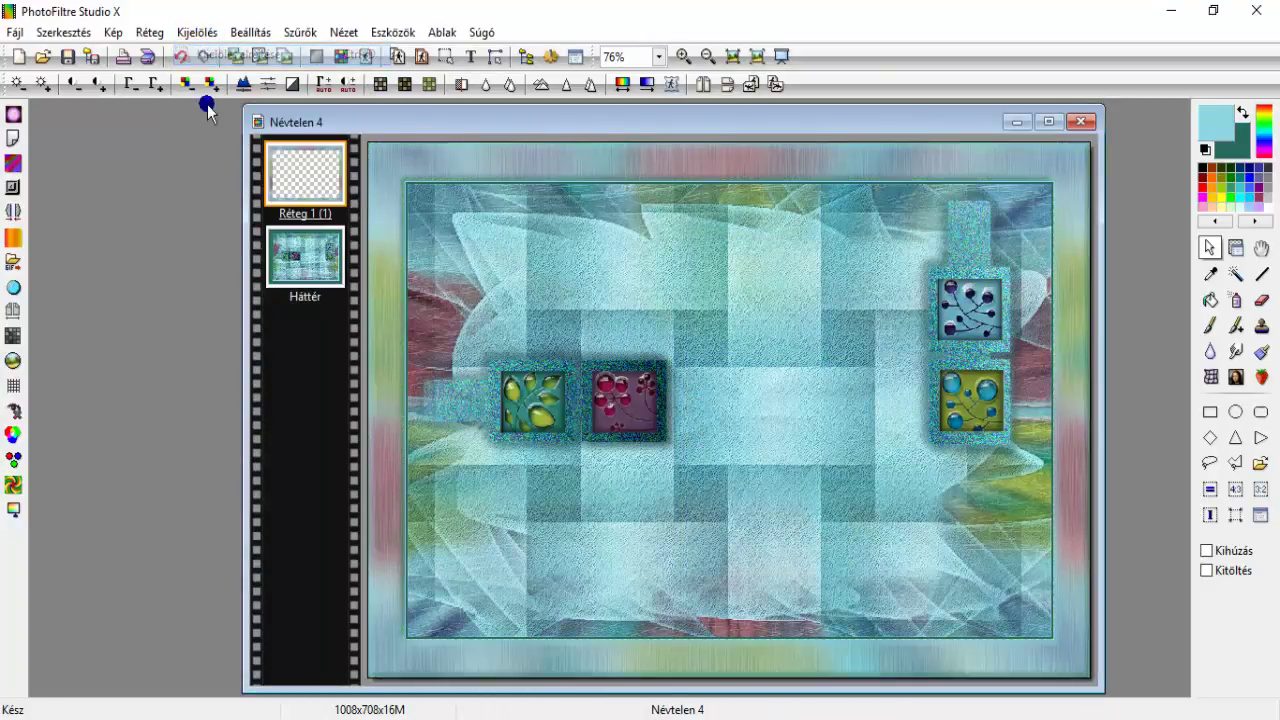
pyautogui.click(150, 32)
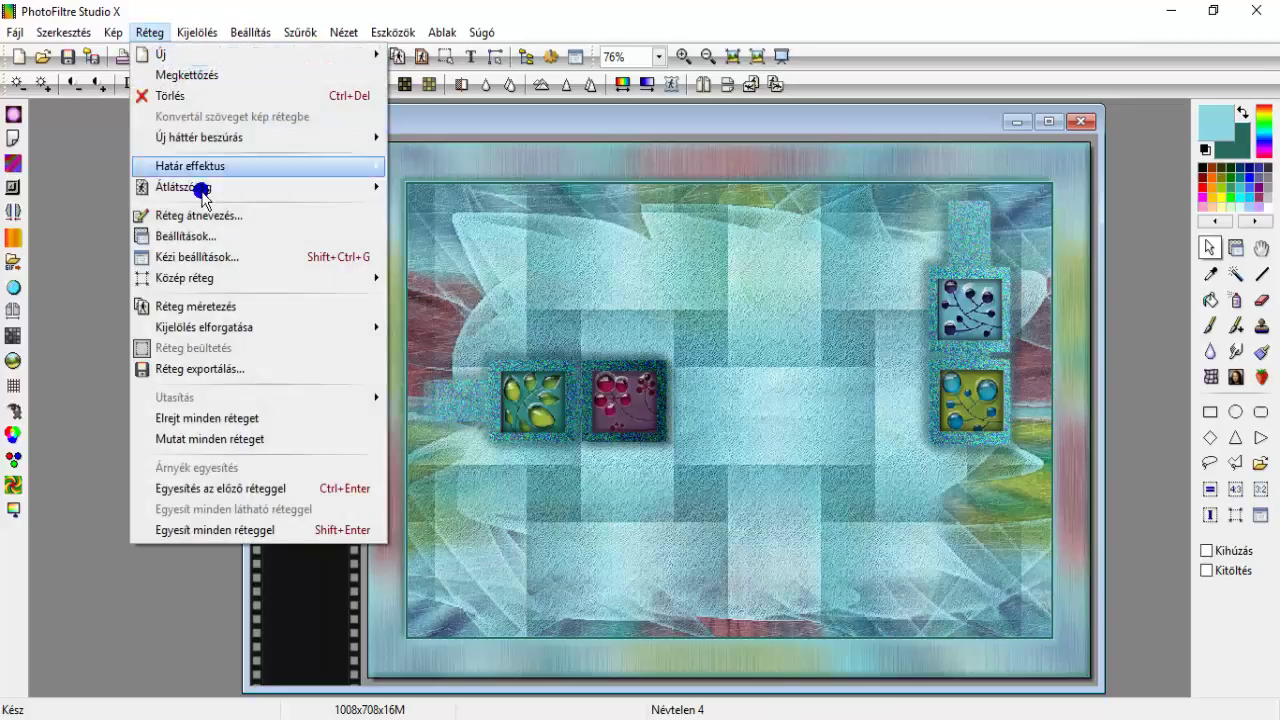
pyautogui.click(340, 530)
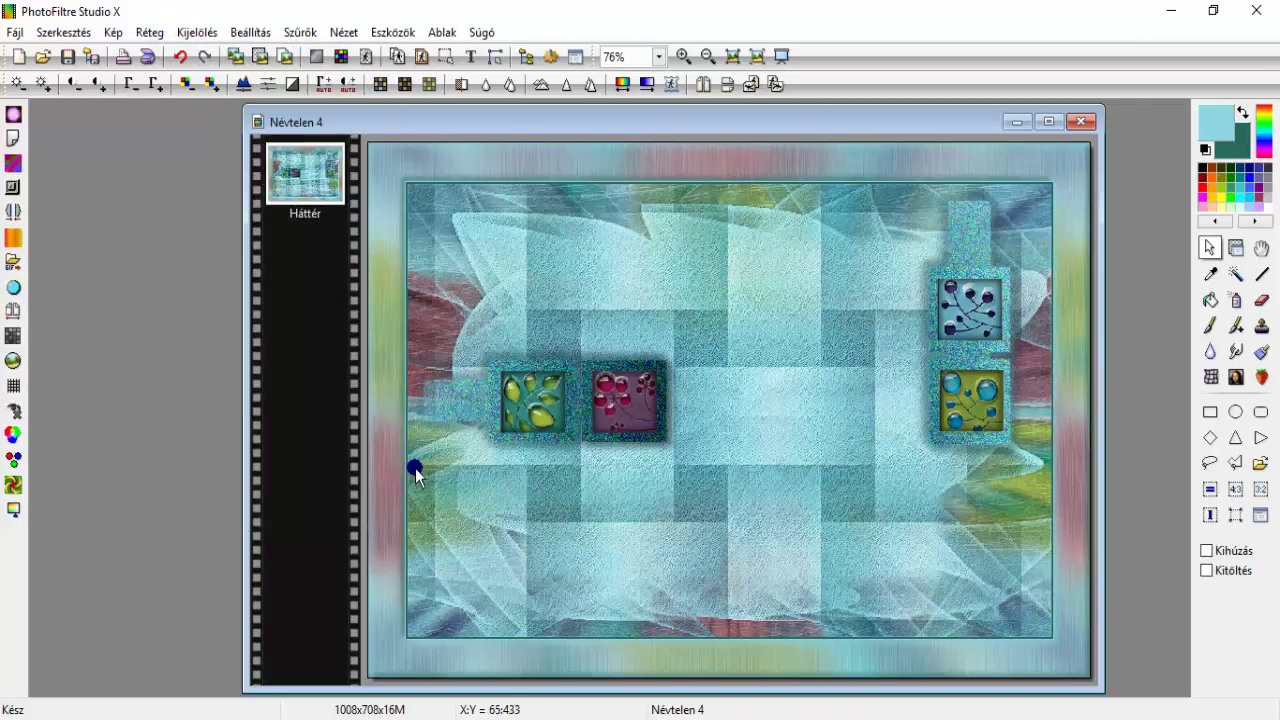
# Add a 2-pixel outer frame around the image in the dark teal colour
pyautogui.click(113, 32)
pyautogui.click(175, 307)
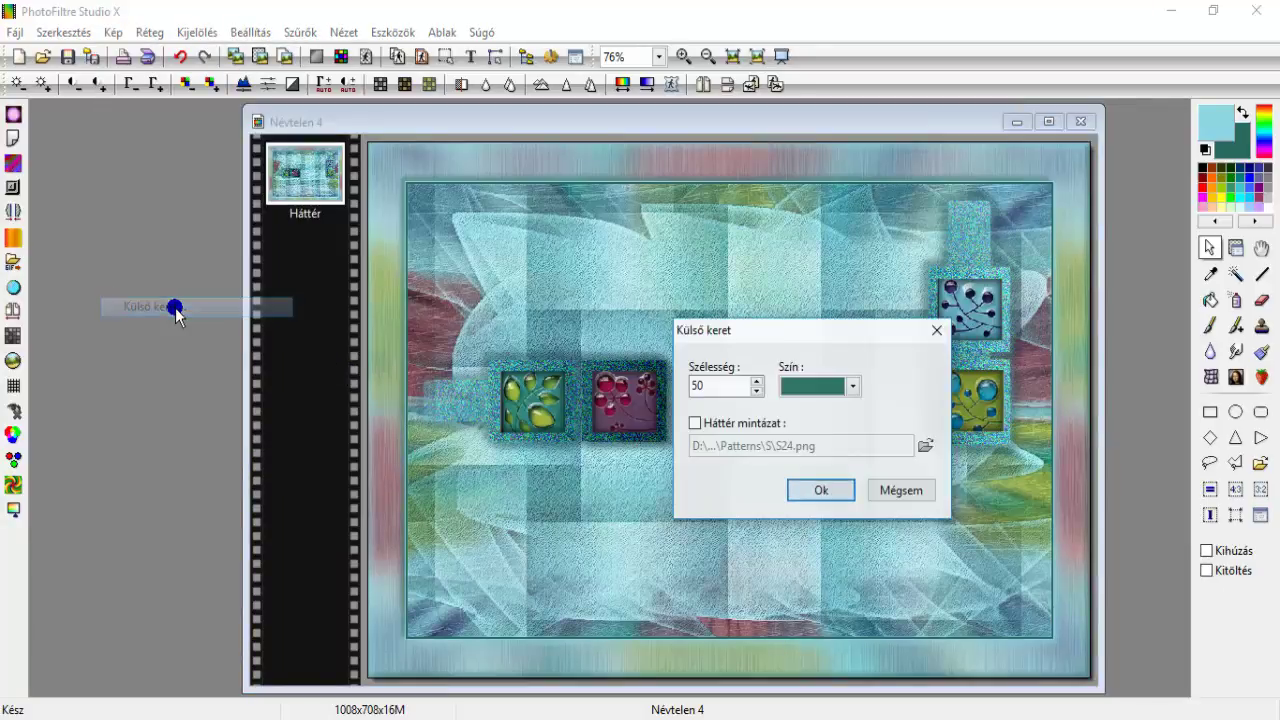
pyautogui.doubleClick(712, 387)
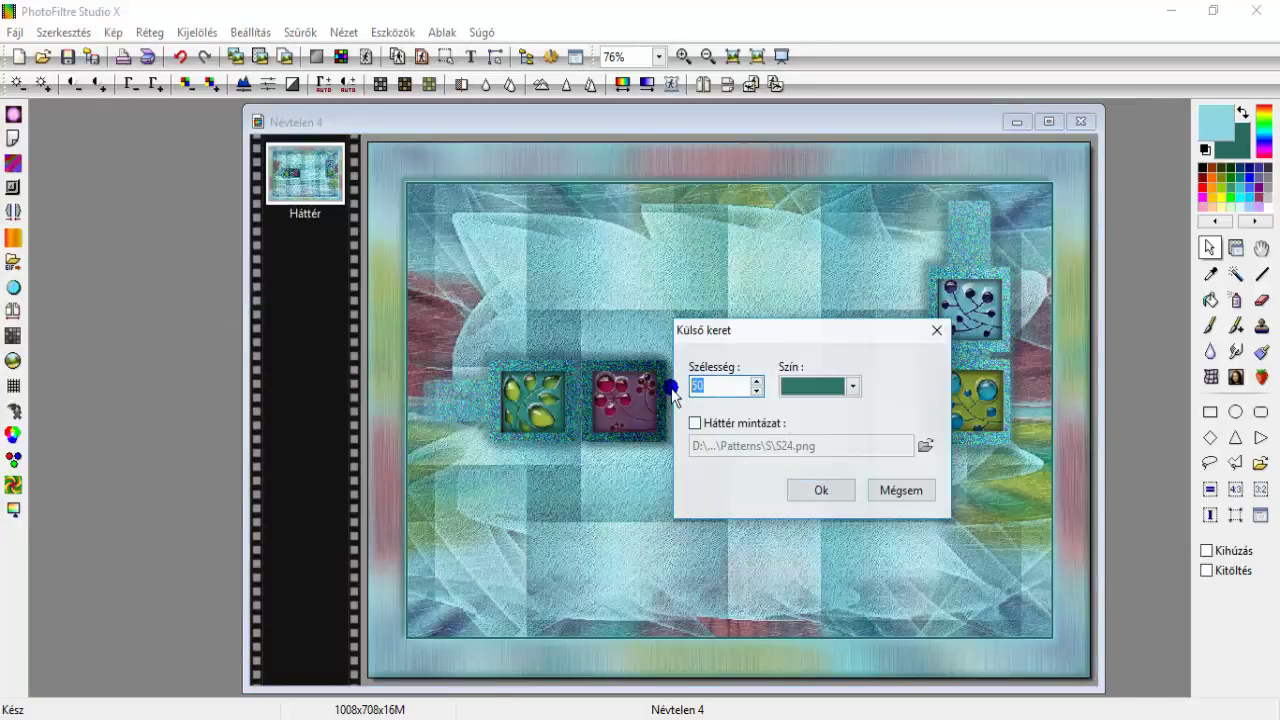
pyautogui.click(810, 480)
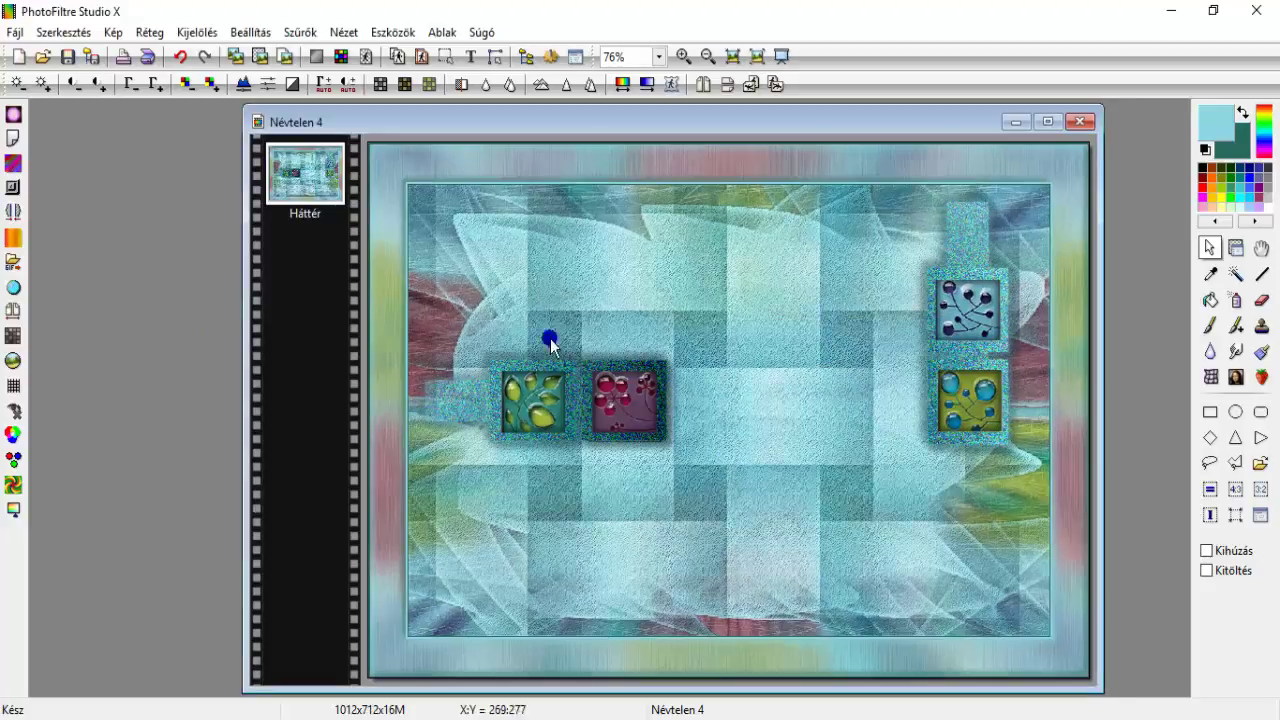
# Surround the image with a 2-pixel outer frame in the light blue custom colour
pyautogui.click(116, 32)
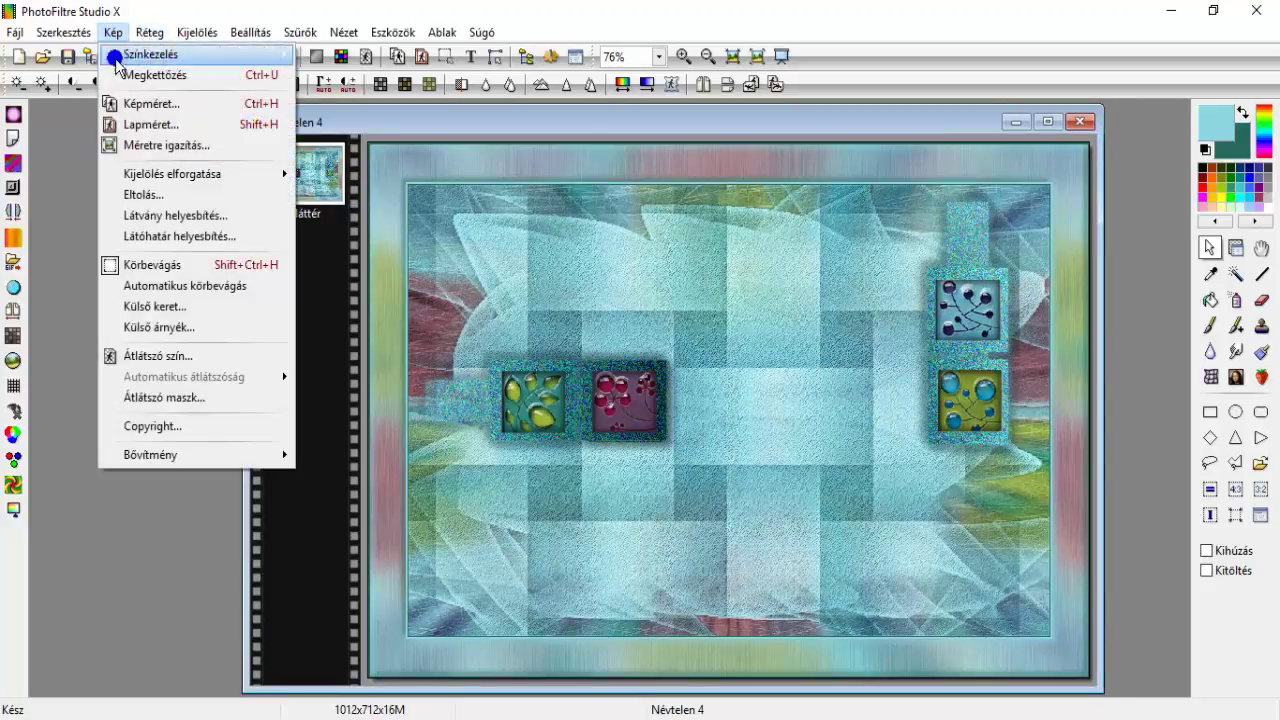
pyautogui.click(160, 307)
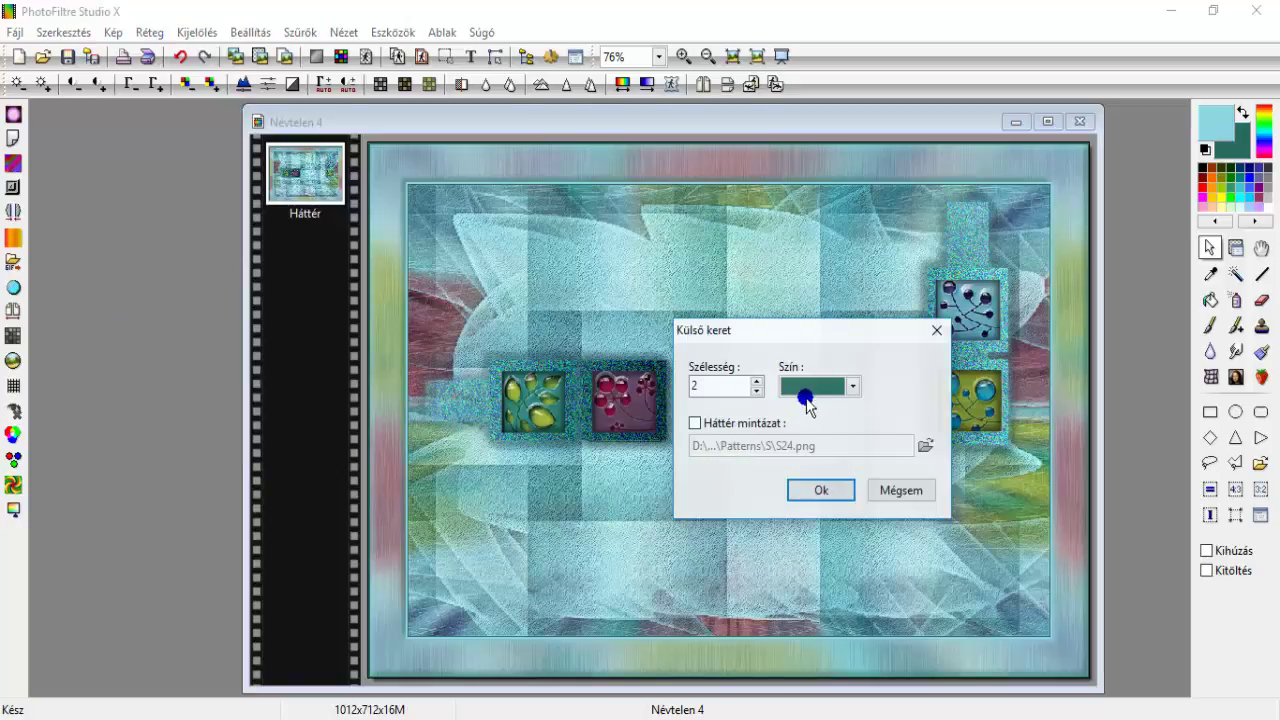
pyautogui.click(810, 386)
pyautogui.click(447, 368)
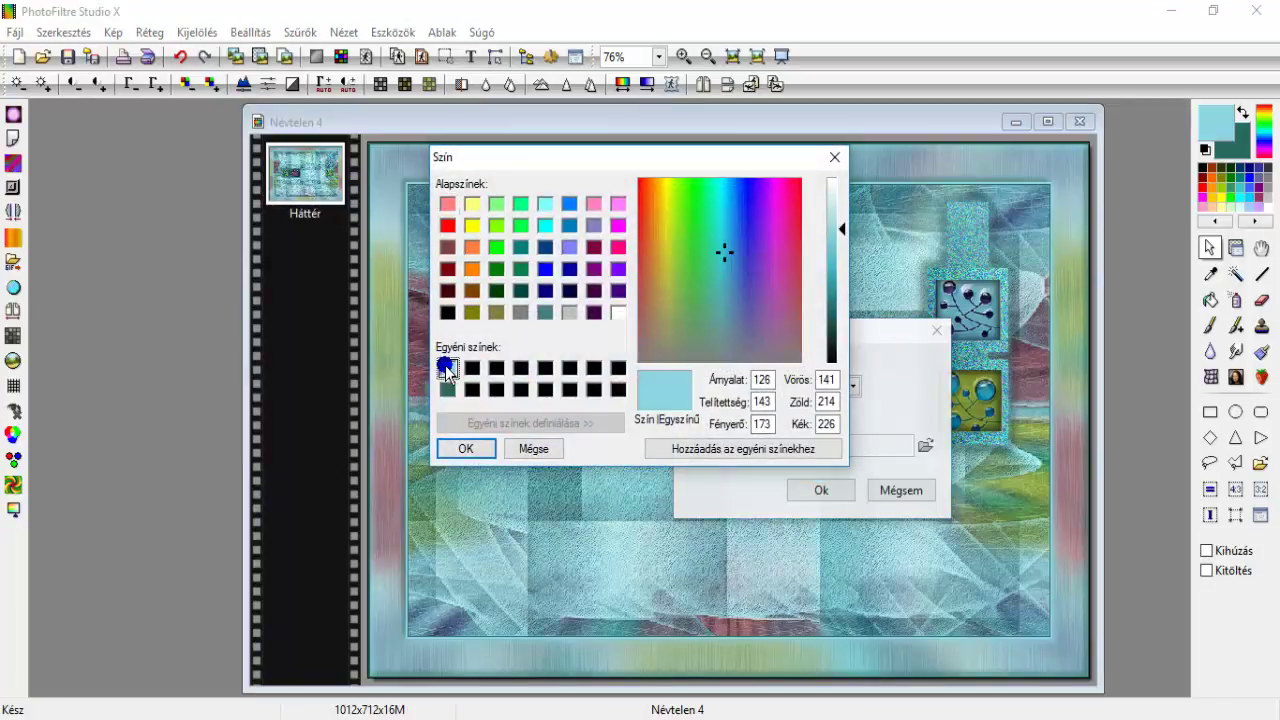
pyautogui.click(460, 449)
pyautogui.click(843, 491)
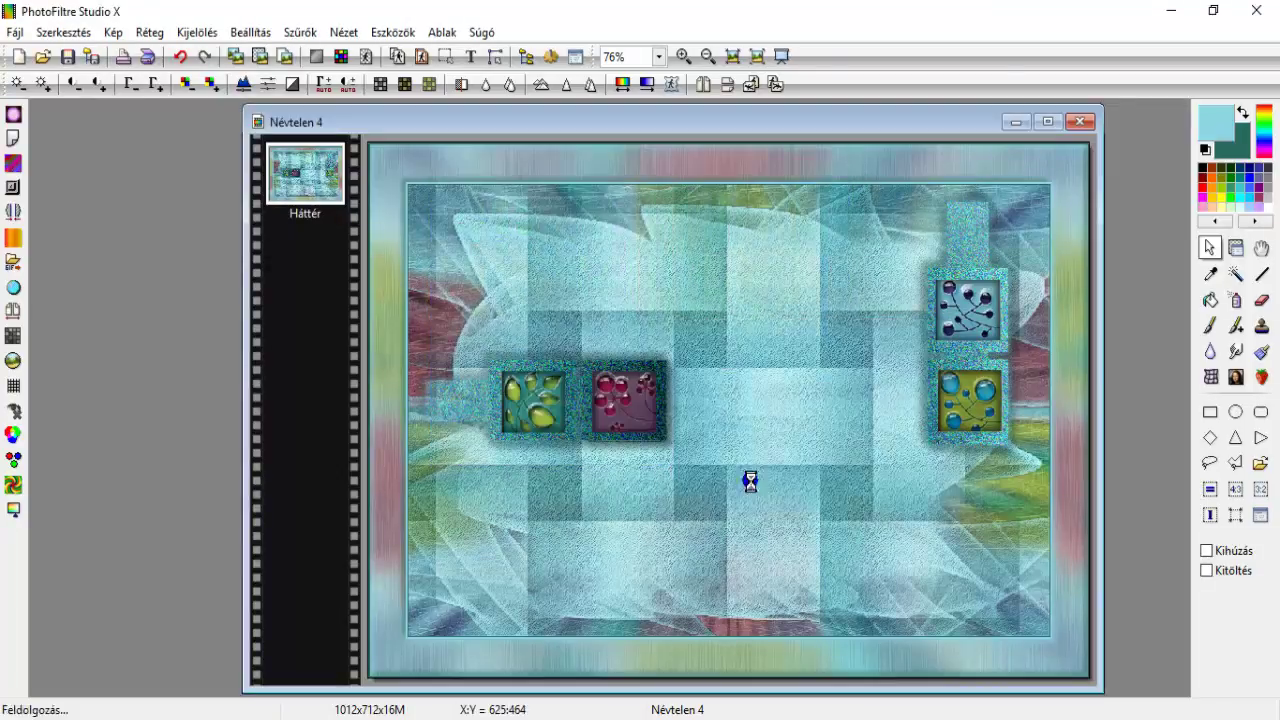
# Add another 2-pixel outer frame using the dark teal custom colour
pyautogui.click(112, 32)
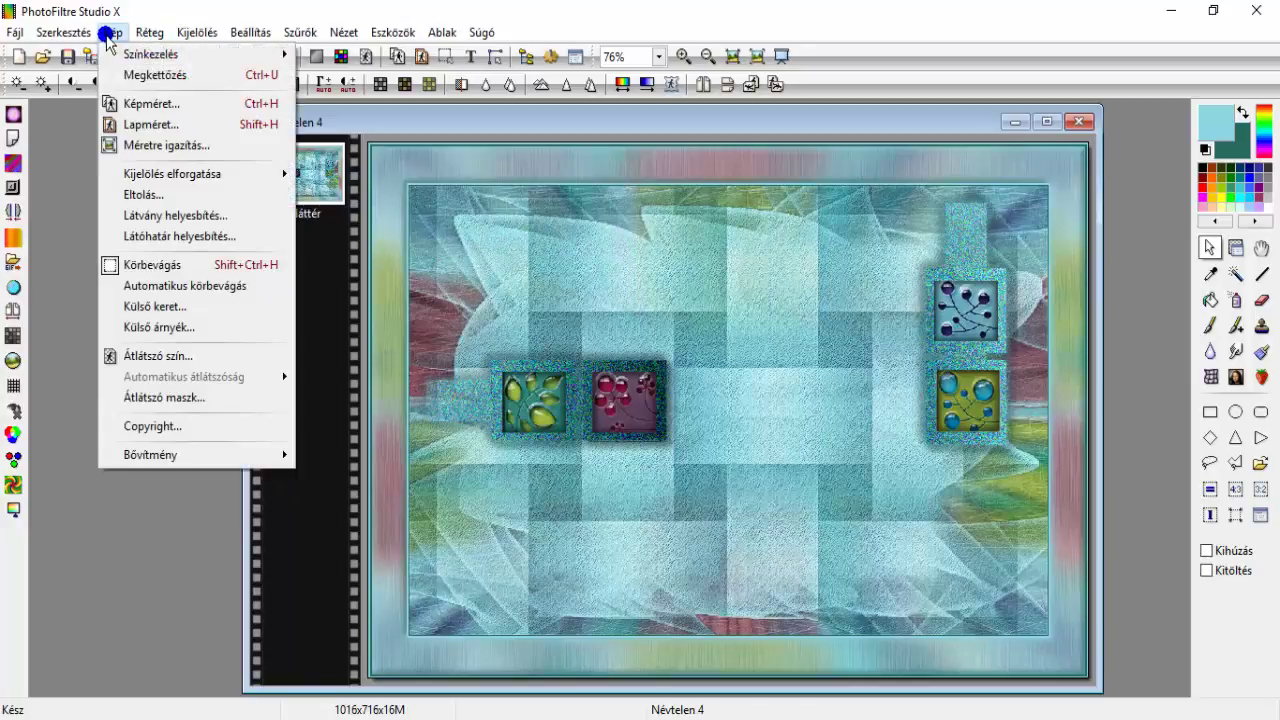
pyautogui.click(189, 308)
pyautogui.click(814, 387)
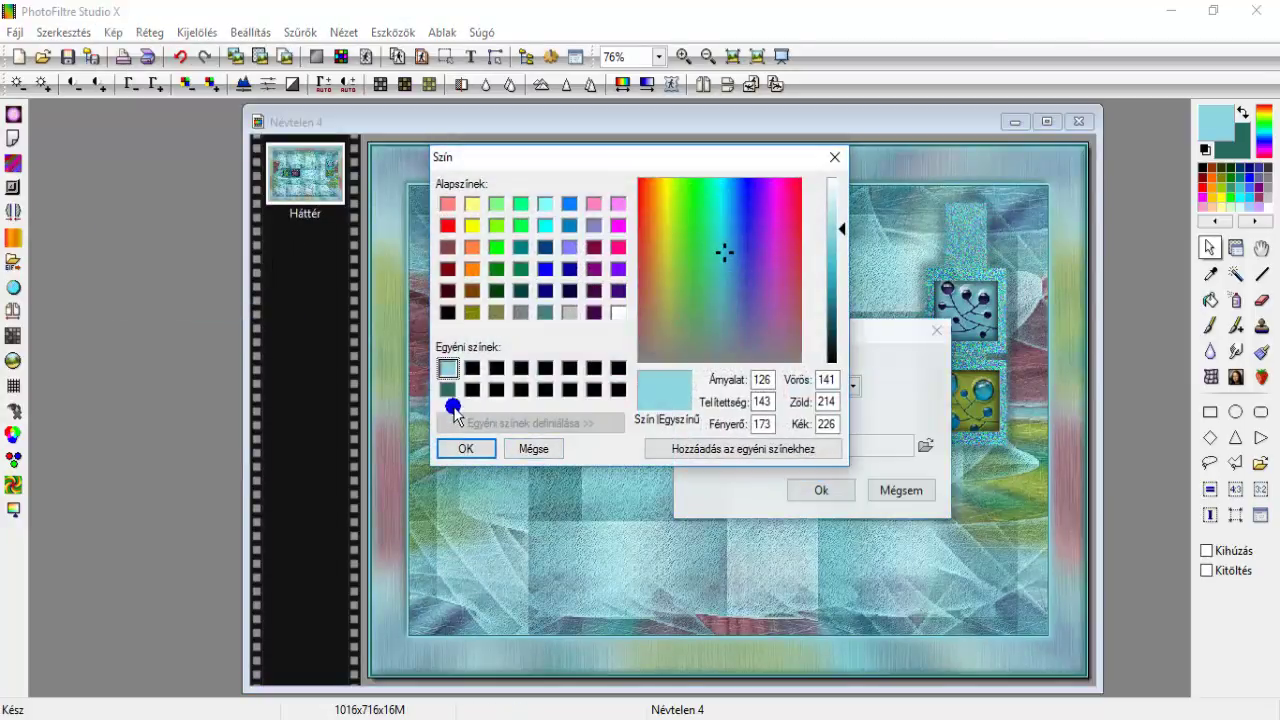
pyautogui.click(449, 391)
pyautogui.click(464, 449)
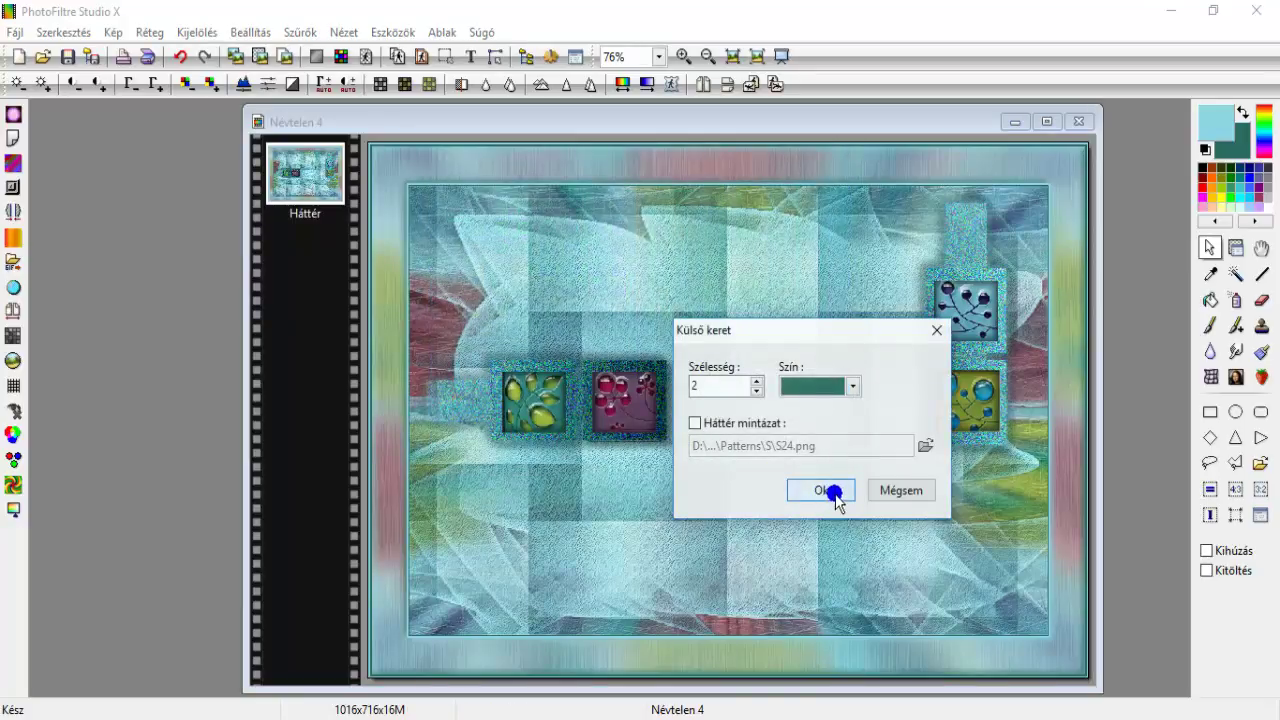
pyautogui.click(834, 492)
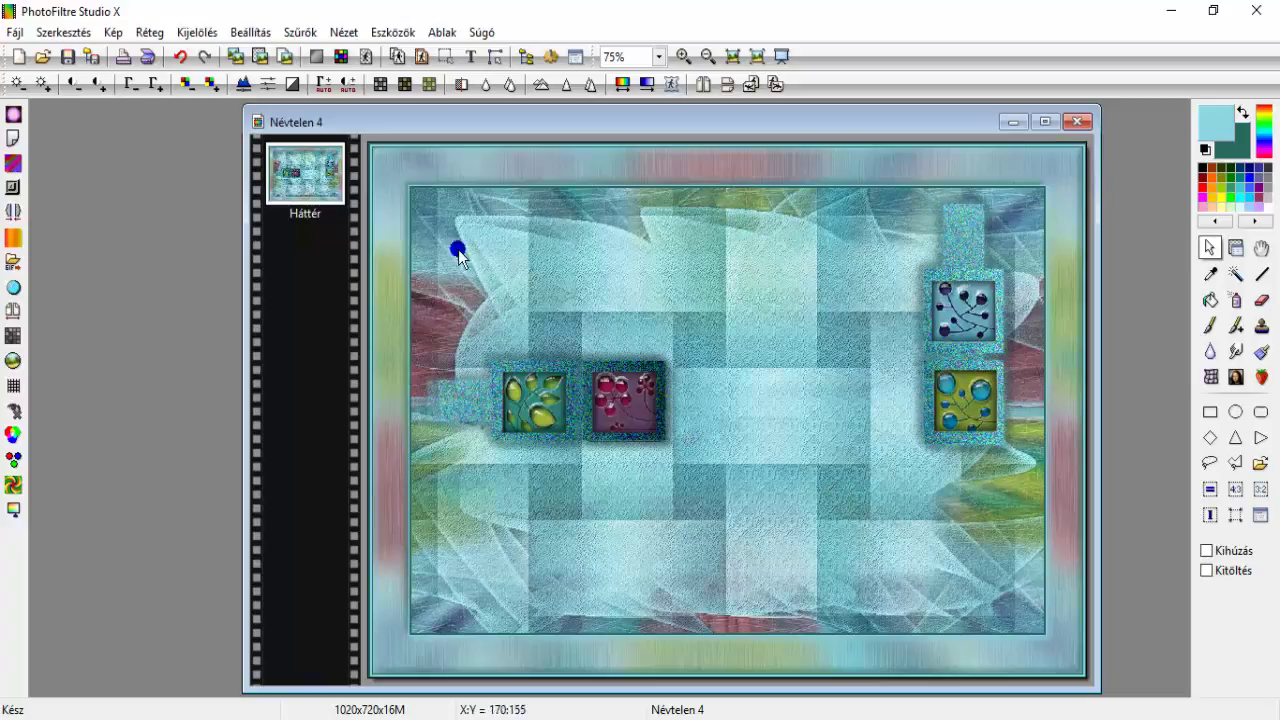
# Open the femme_egyptienne tube image and place it as a new layer in the framed Névtelen 4 image
pyautogui.click(40, 58)
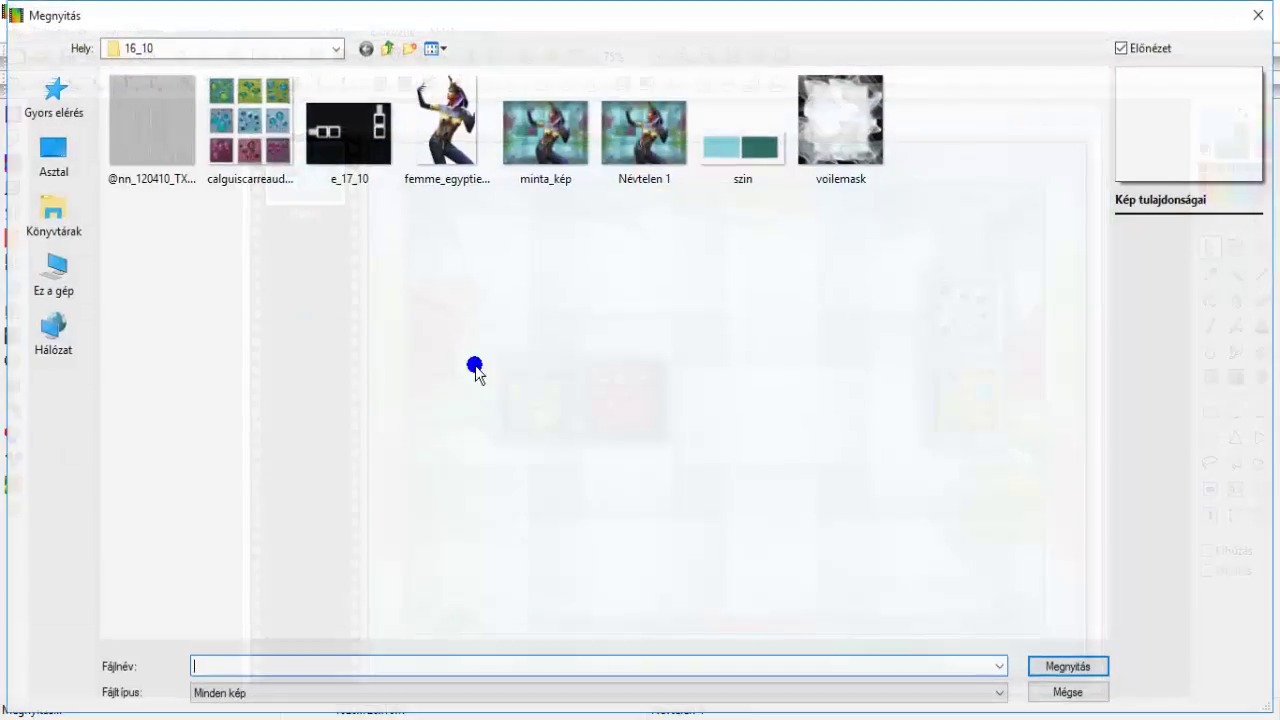
pyautogui.click(446, 175)
pyautogui.doubleClick(446, 175)
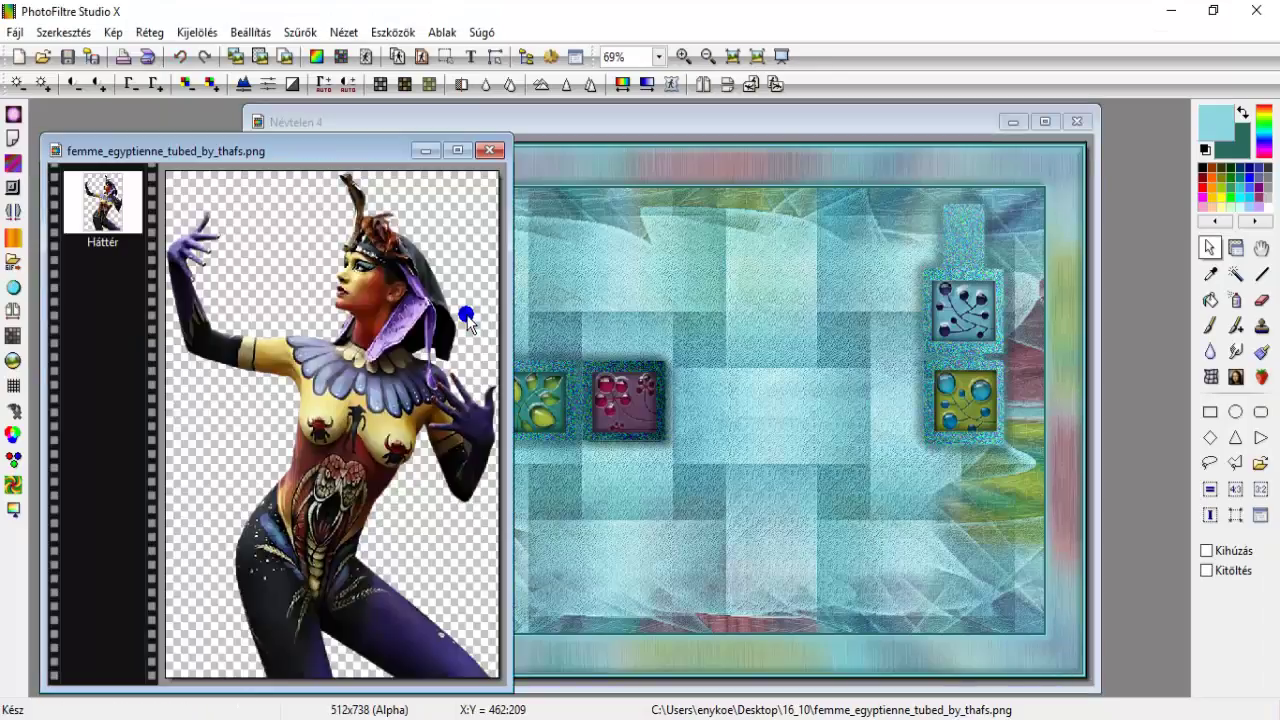
pyautogui.click(560, 121)
pyautogui.click(260, 57)
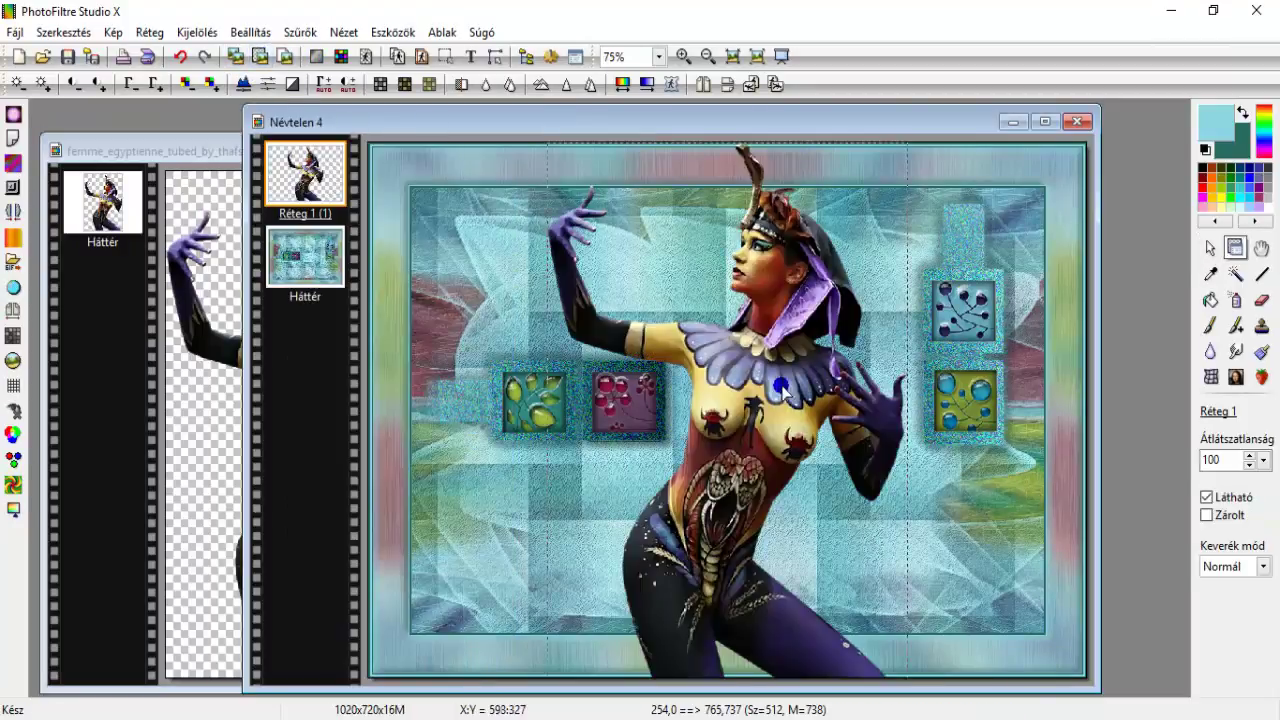
# Scale the woman layer to 95% with free transform and position it slightly right of the image centre, within the outer borders
pyautogui.moveTo(771, 378); pyautogui.dragTo(794, 364)
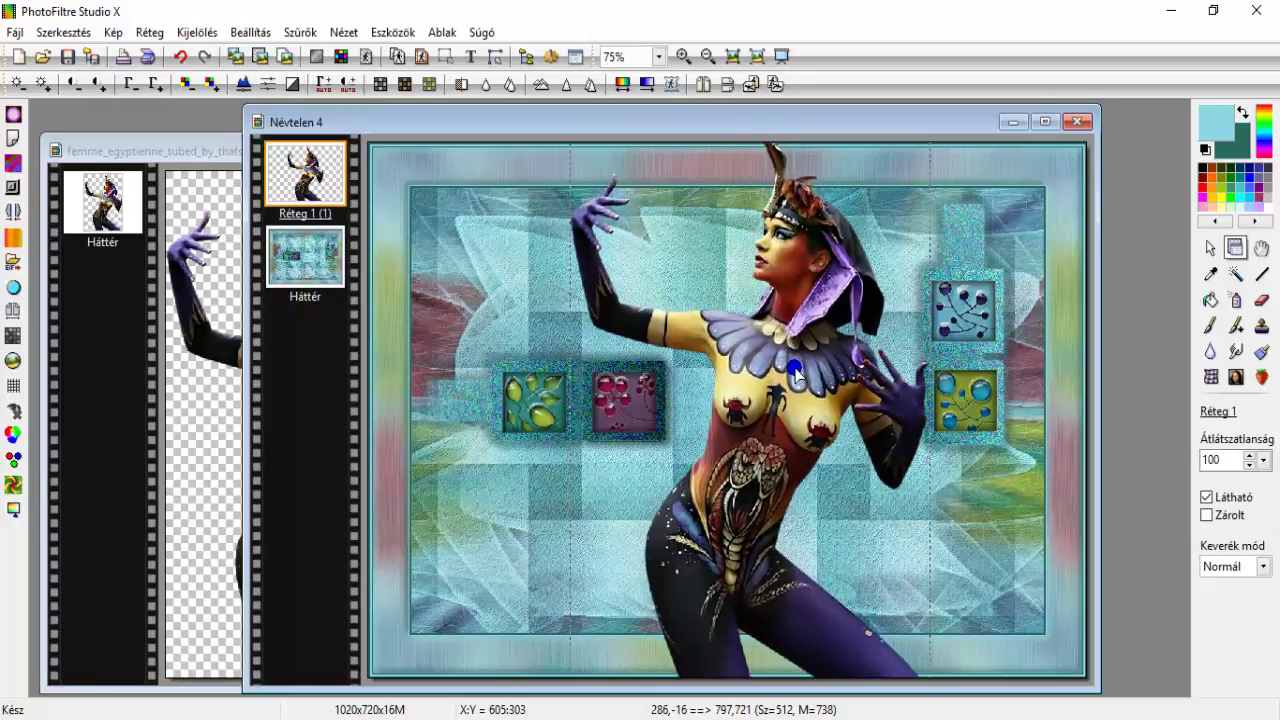
pyautogui.rightClick(795, 370)
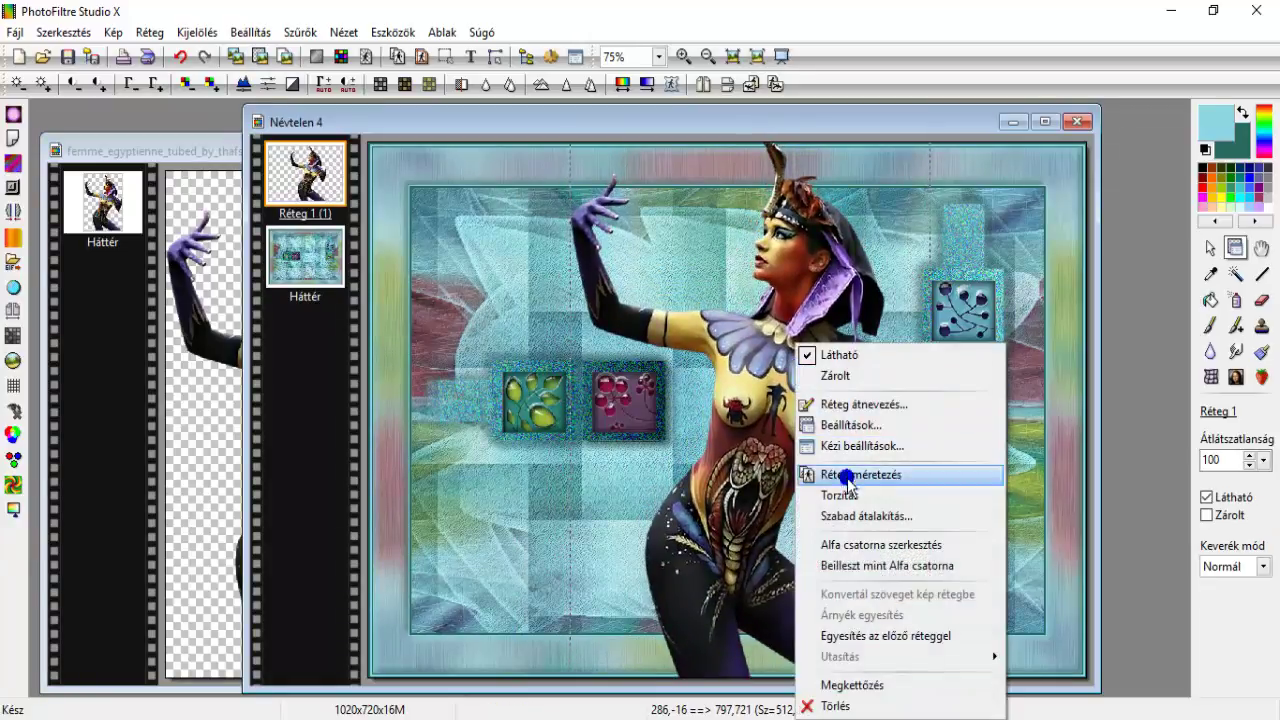
pyautogui.click(857, 516)
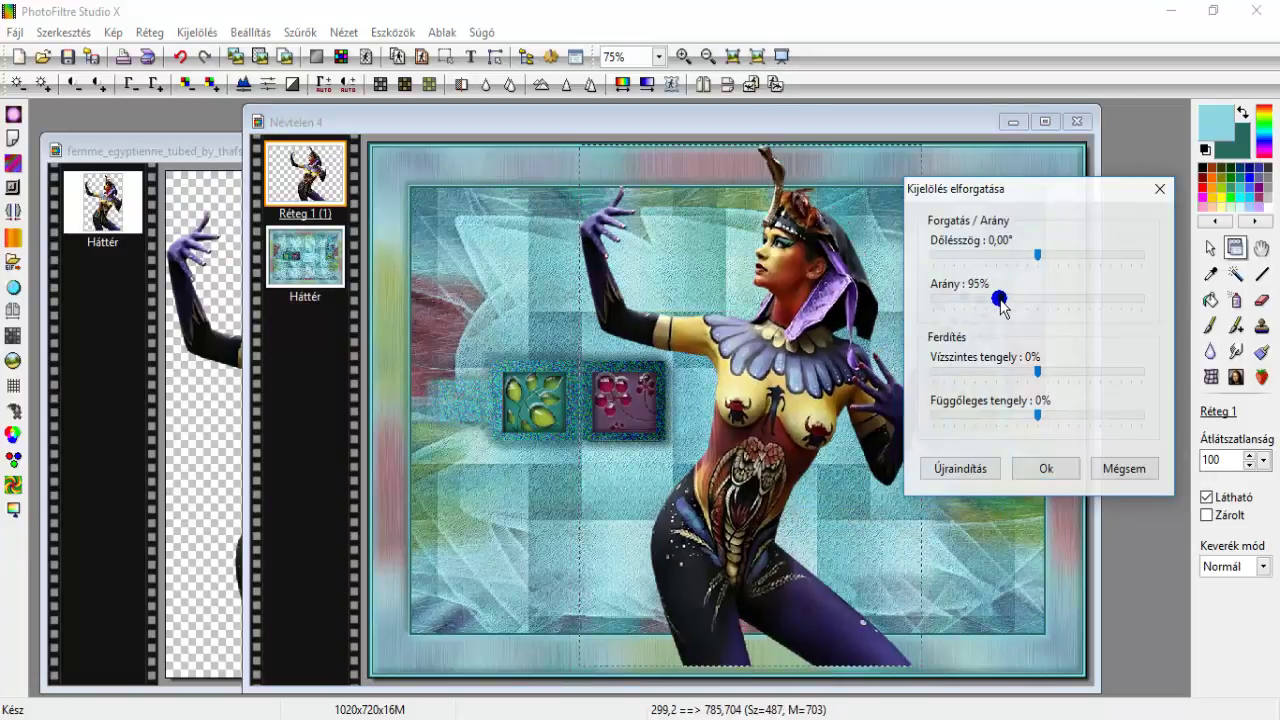
pyautogui.click(1040, 470)
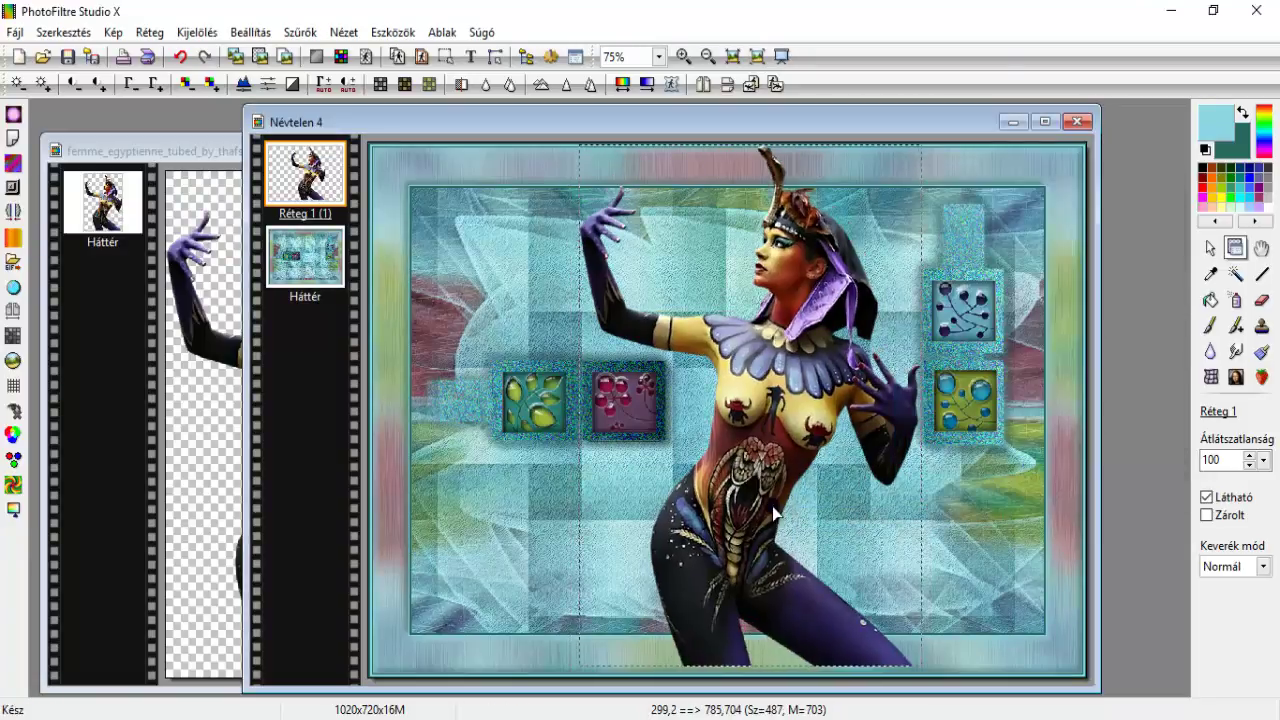
pyautogui.moveTo(757, 493); pyautogui.dragTo(758, 503)
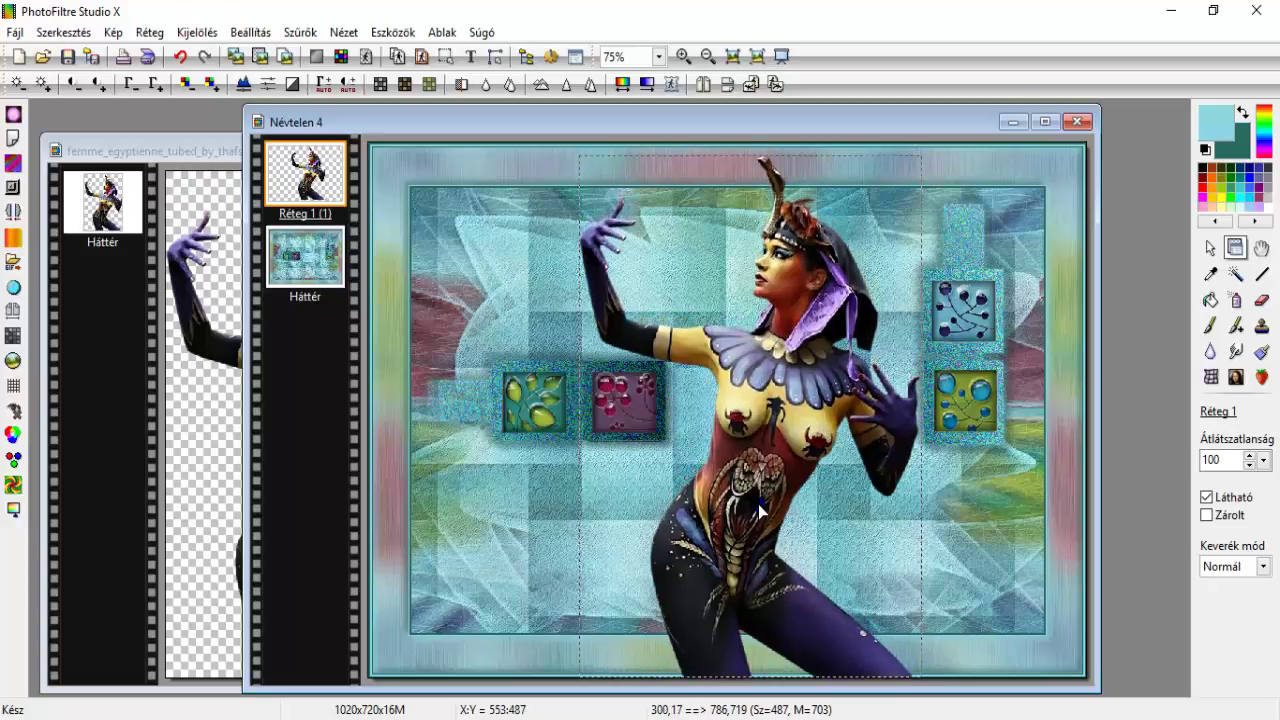
# Resize the woman layer slightly from its upper-right corner to about 492 × 713 pixels
pyautogui.rightClick(746, 452)
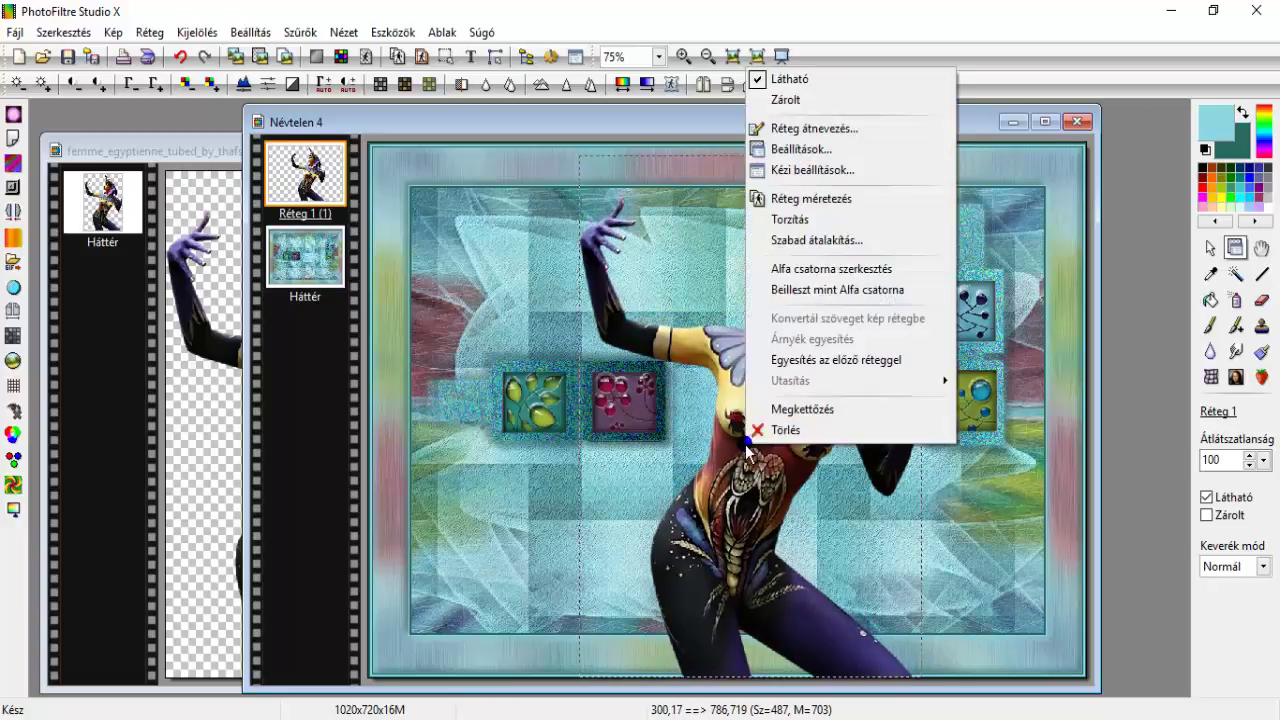
pyautogui.click(866, 200)
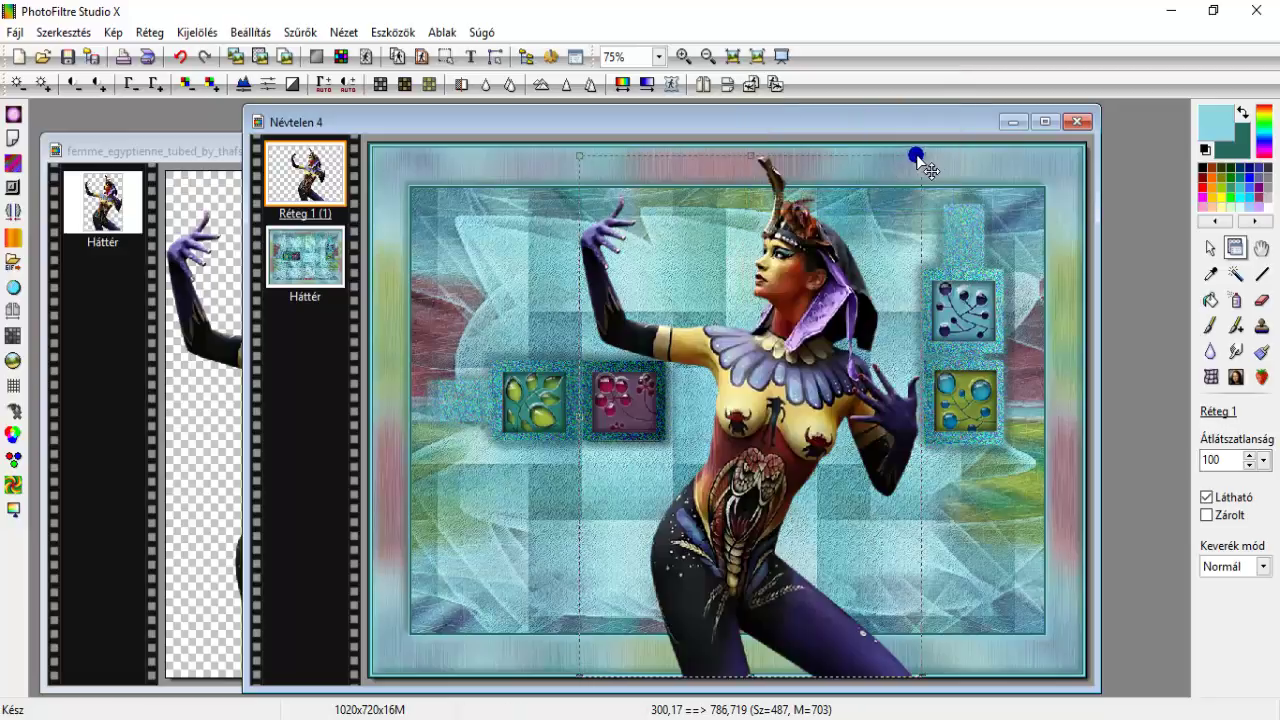
pyautogui.moveTo(920, 157); pyautogui.dragTo(926, 148)
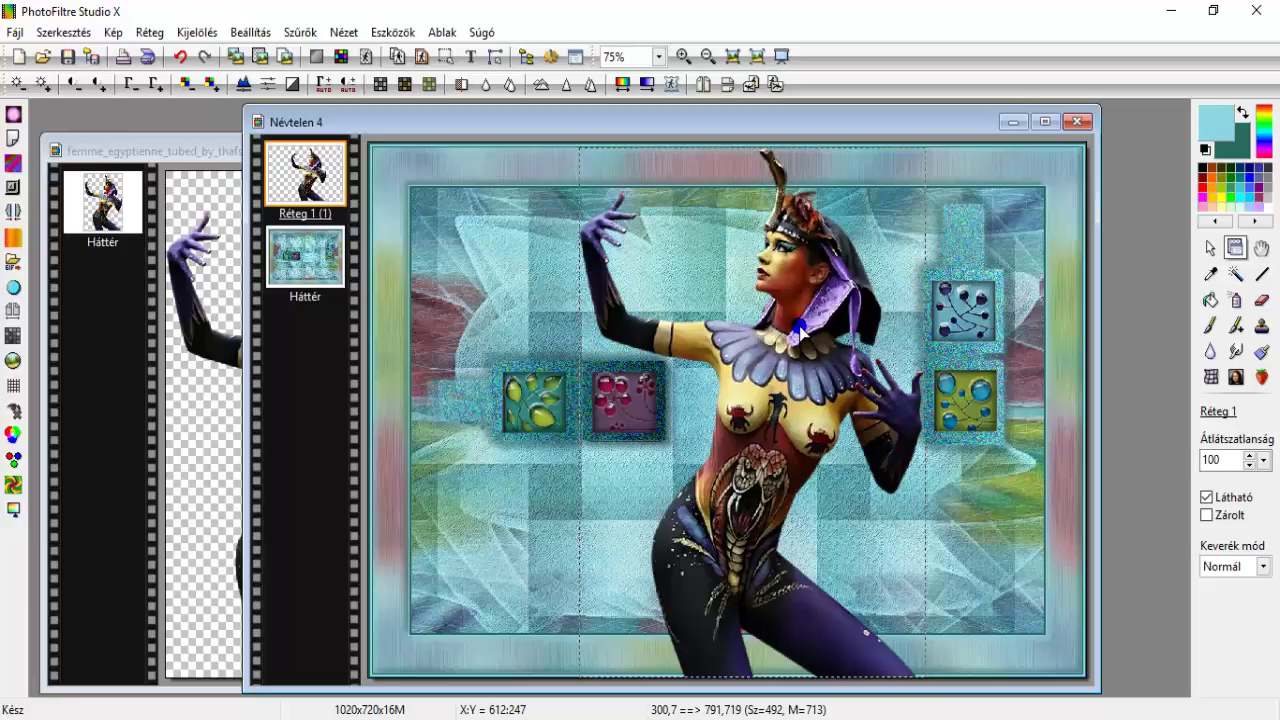
# Sharpen the woman layer with the Micro contrast filter at 100% intensity and a 12-pixel radius
pyautogui.click(299, 32)
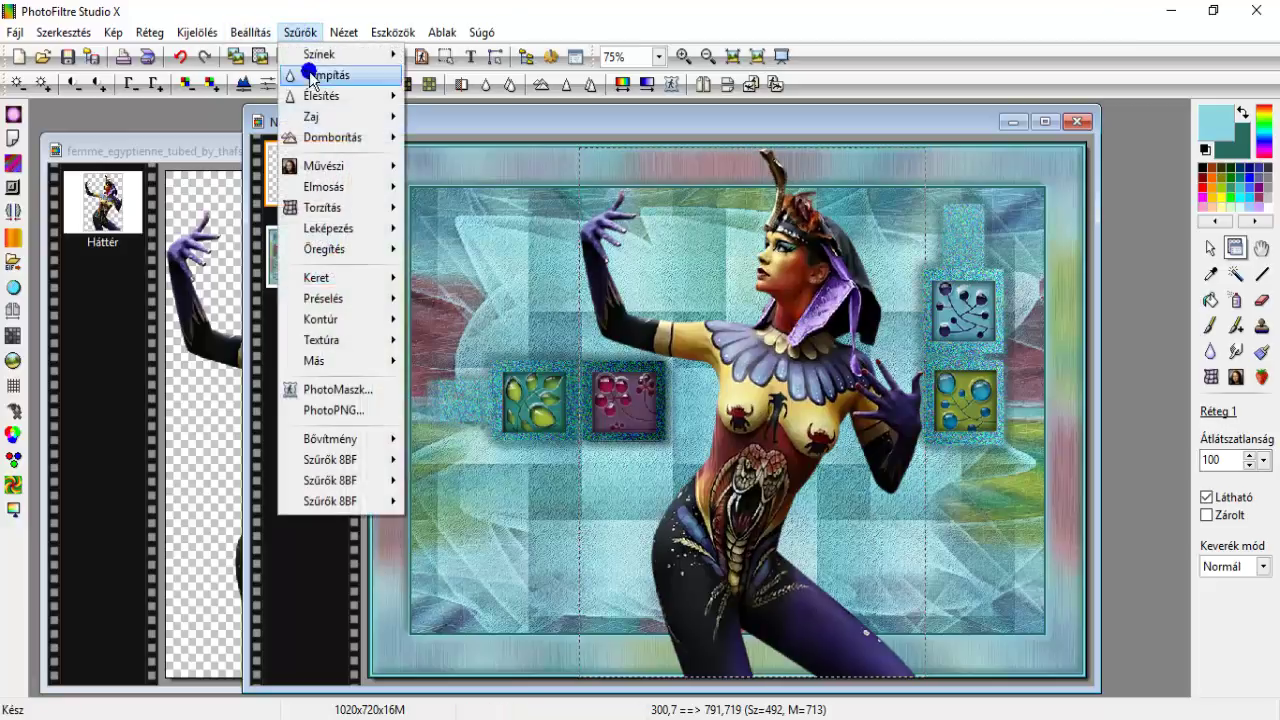
pyautogui.moveTo(315, 96)
pyautogui.click(443, 194)
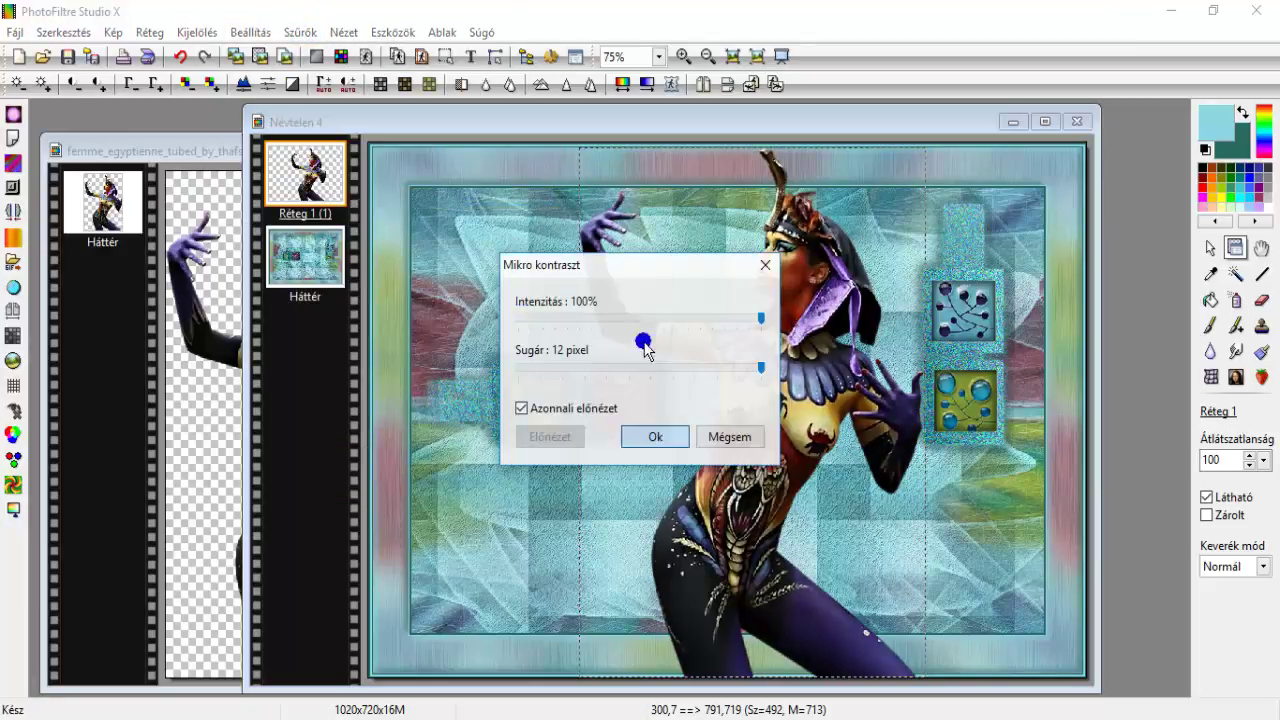
pyautogui.click(630, 437)
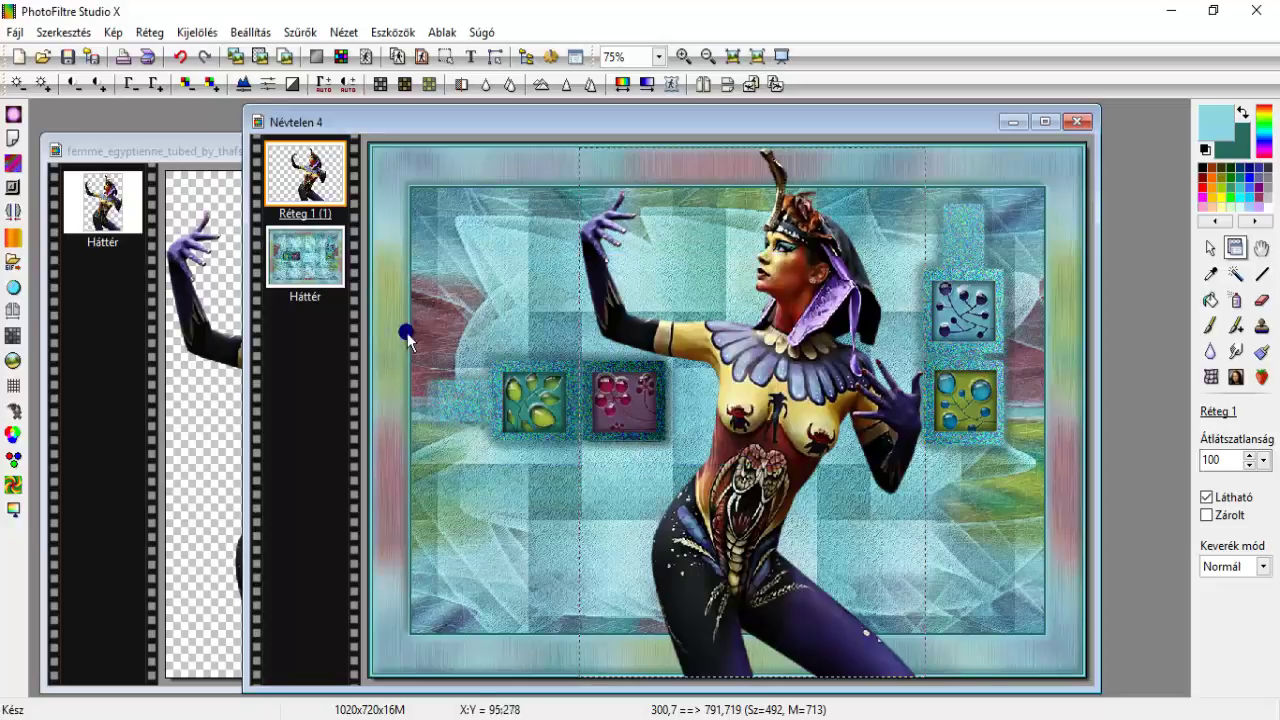
# Give the woman layer a black smoothed shadow with X and Y offsets 5, opacity 50% and radius 25, and merge the shadow into the layer
pyautogui.rightClick(304, 168)
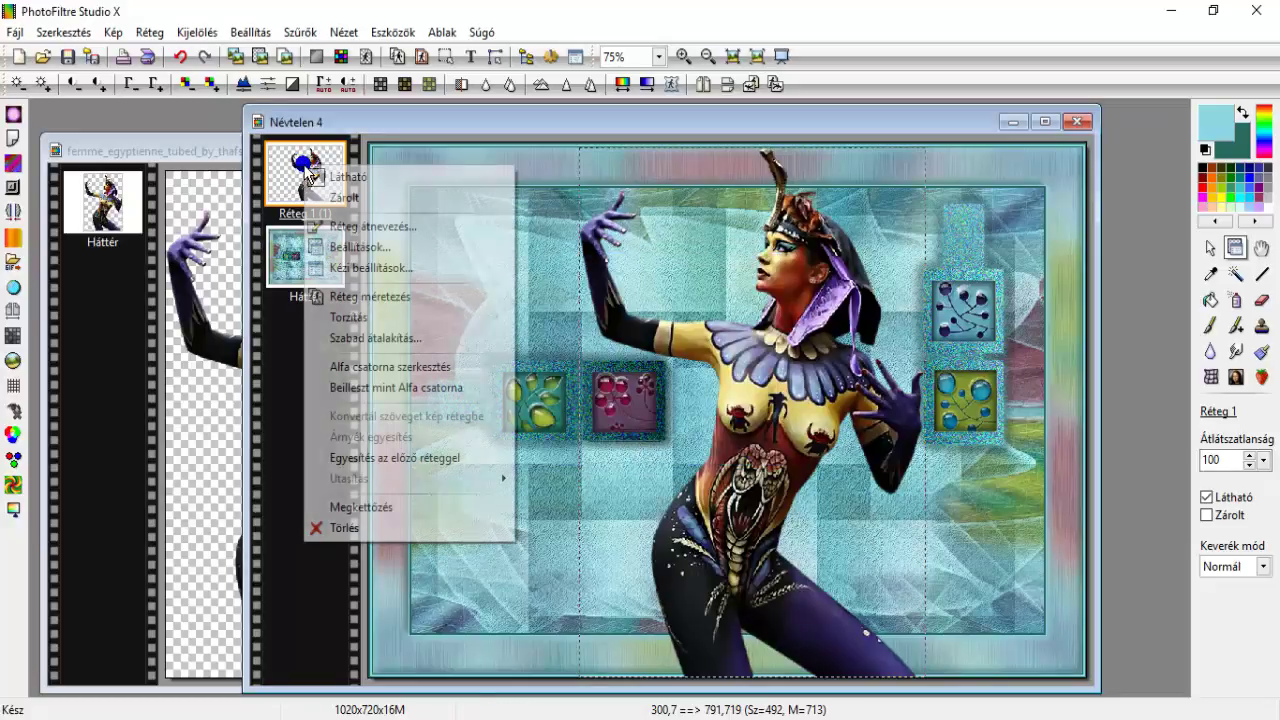
pyautogui.click(344, 247)
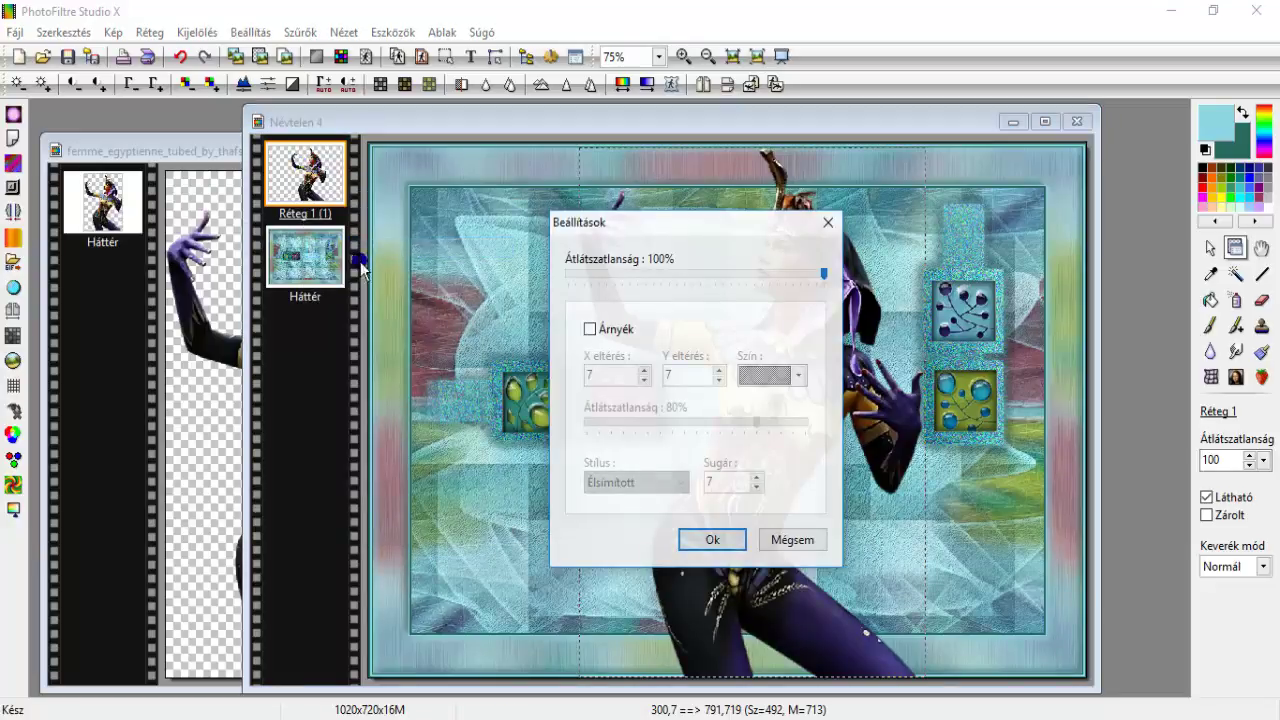
pyautogui.click(590, 327)
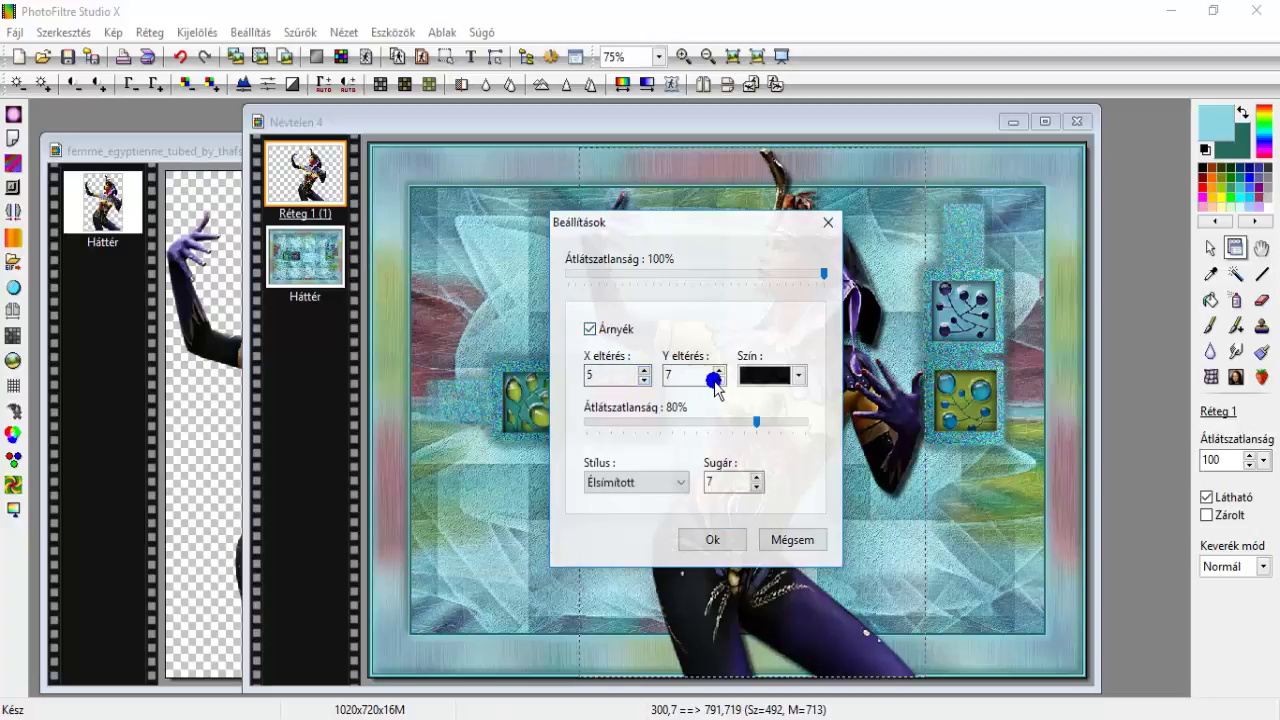
pyautogui.click(719, 380)
pyautogui.moveTo(755, 426); pyautogui.dragTo(684, 434)
pyautogui.doubleClick(705, 482)
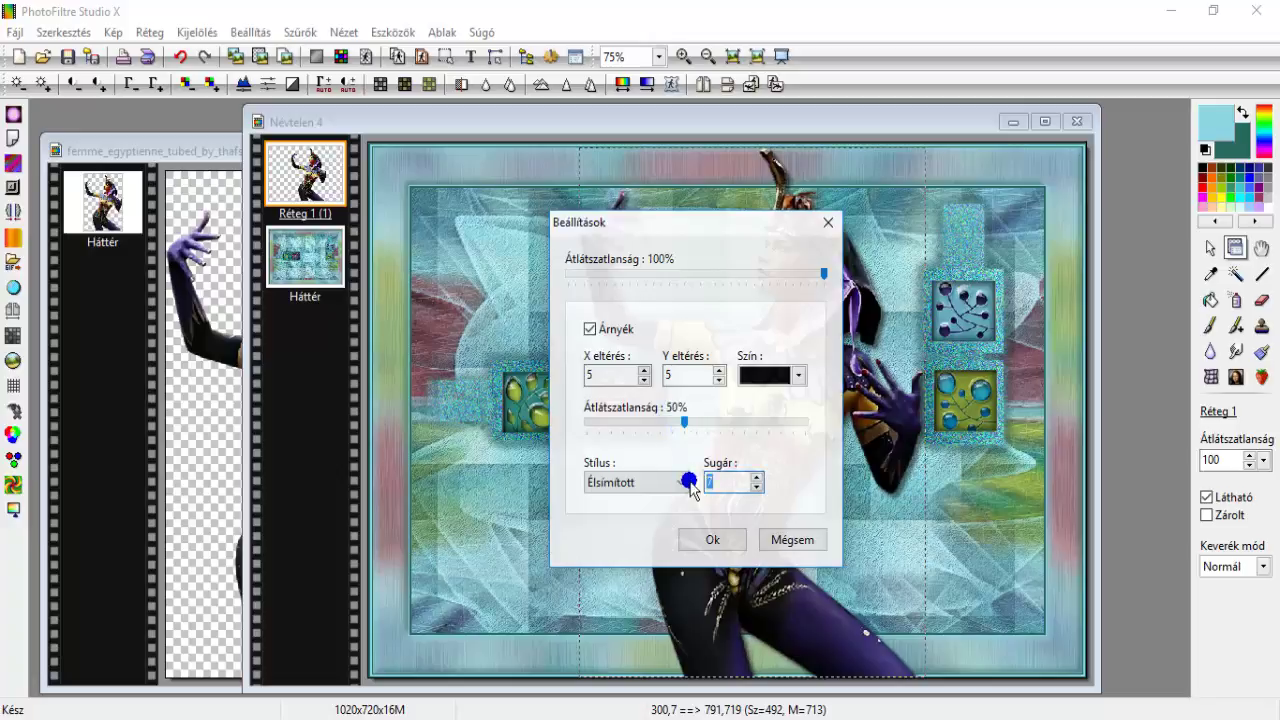
pyautogui.write('1')
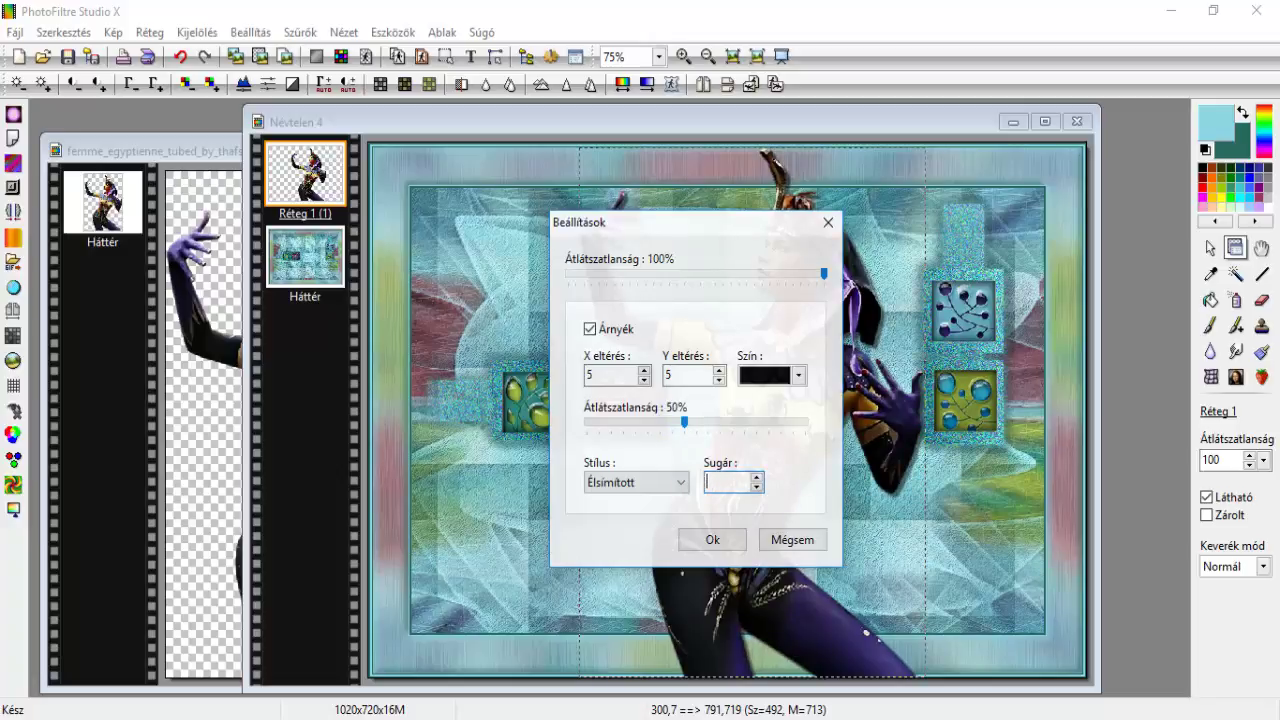
pyautogui.click(726, 538)
pyautogui.rightClick(742, 418)
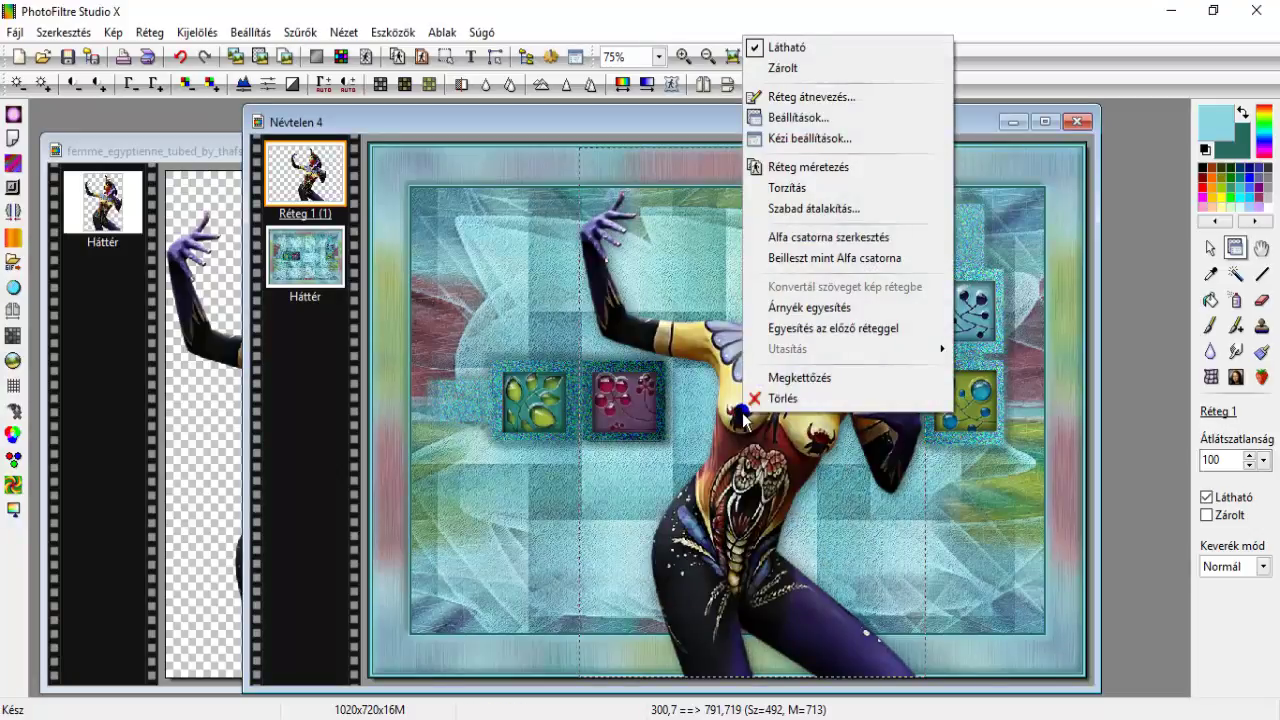
pyautogui.click(757, 306)
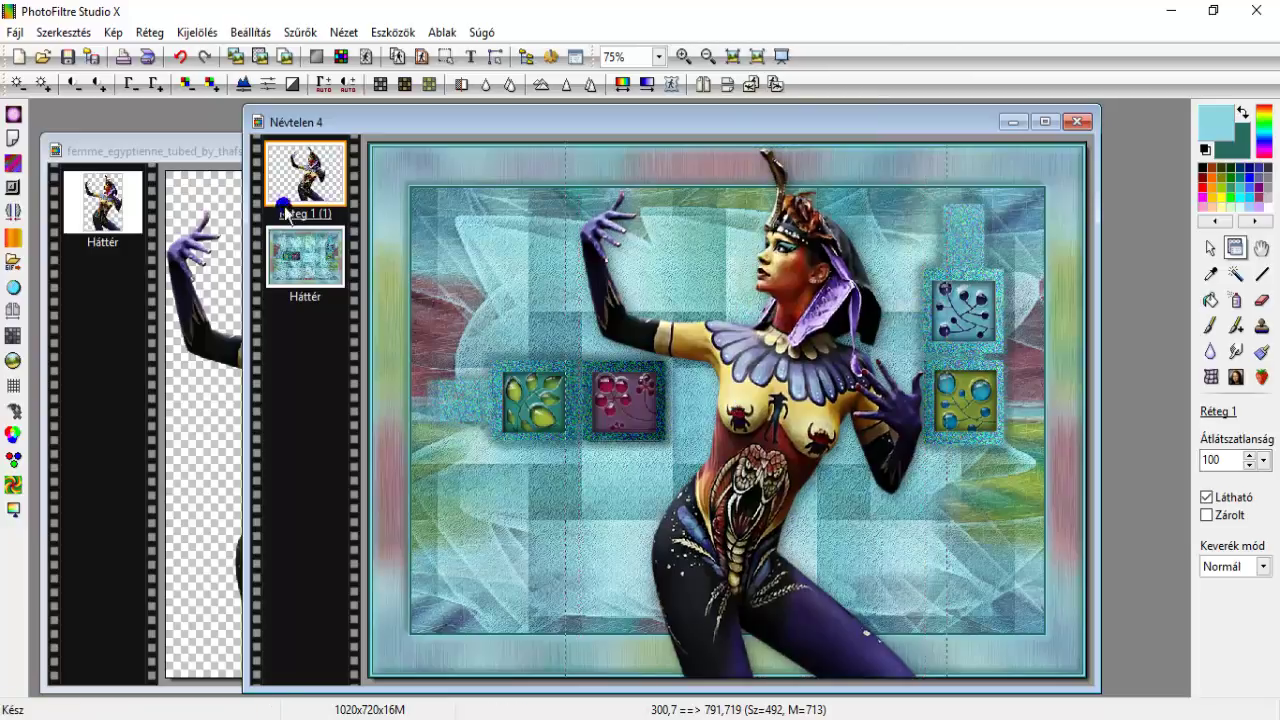
# Give the woman layer a second black smoothed shadow with X offset -5, opacity 50% and radius 25, and merge it into the layer
pyautogui.rightClick(314, 193)
pyautogui.click(366, 263)
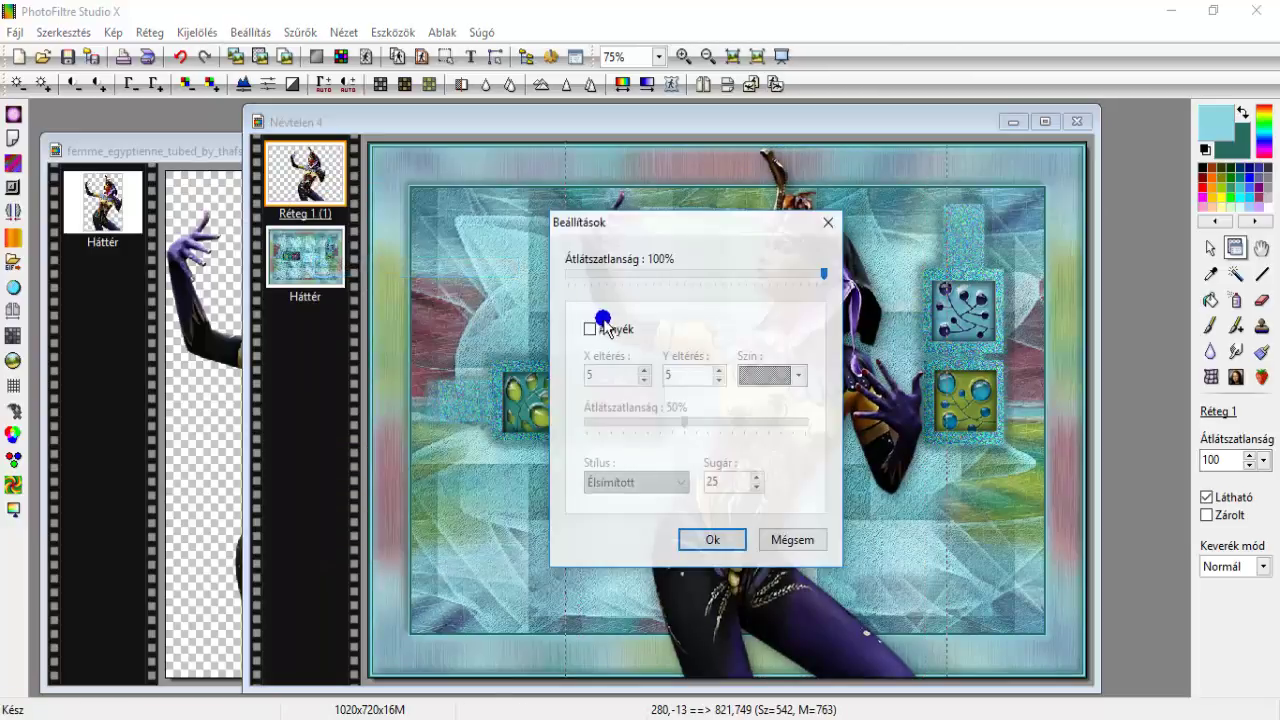
pyautogui.click(592, 330)
pyautogui.click(588, 374)
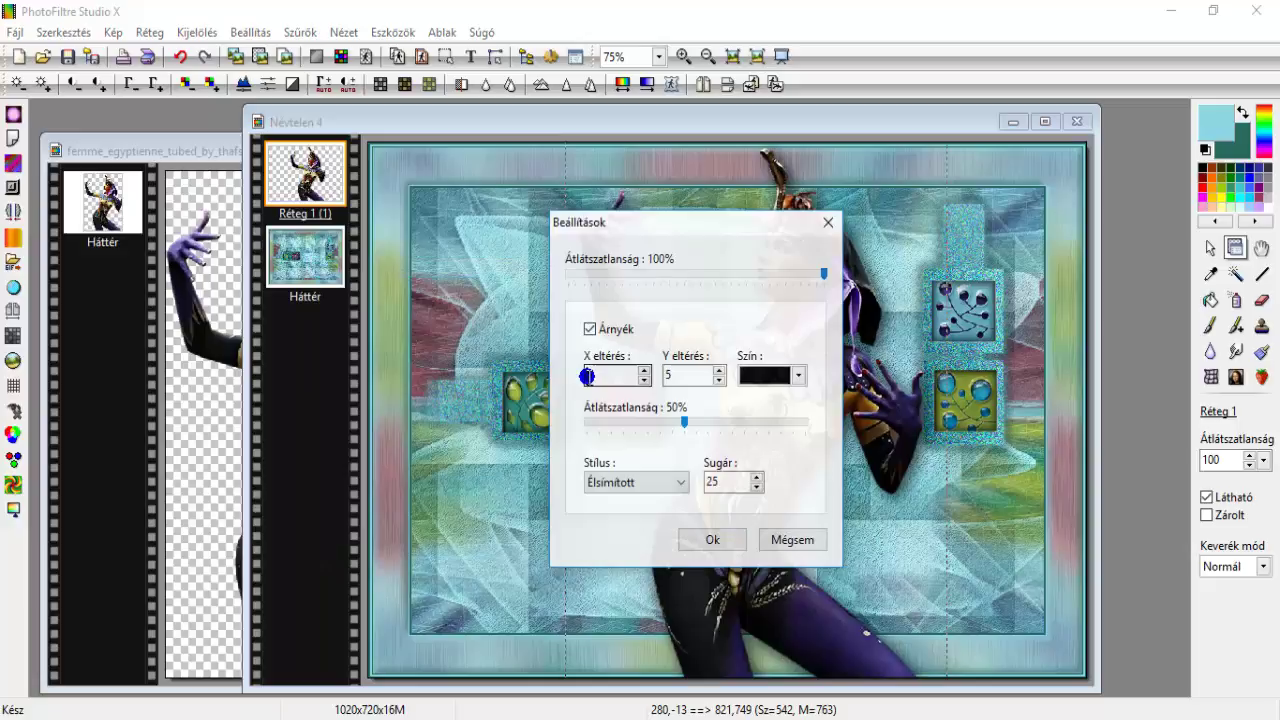
pyautogui.write('-')
pyautogui.click(672, 375)
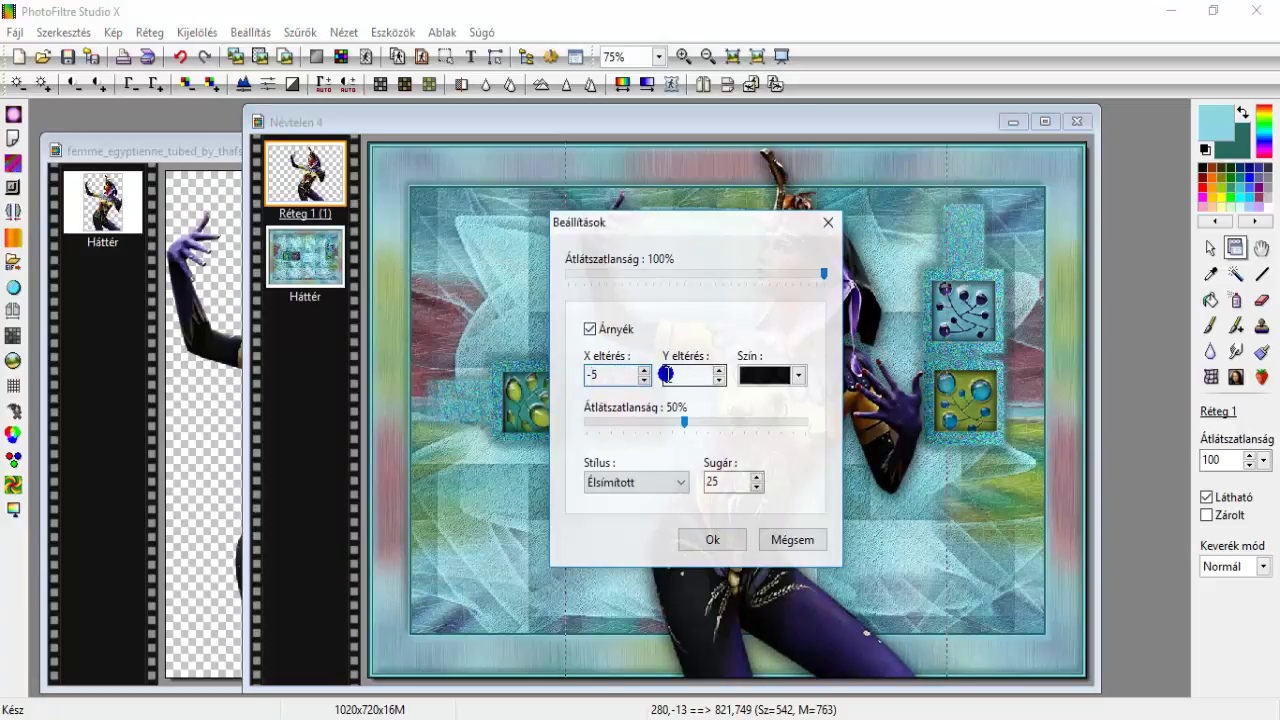
pyautogui.click(705, 538)
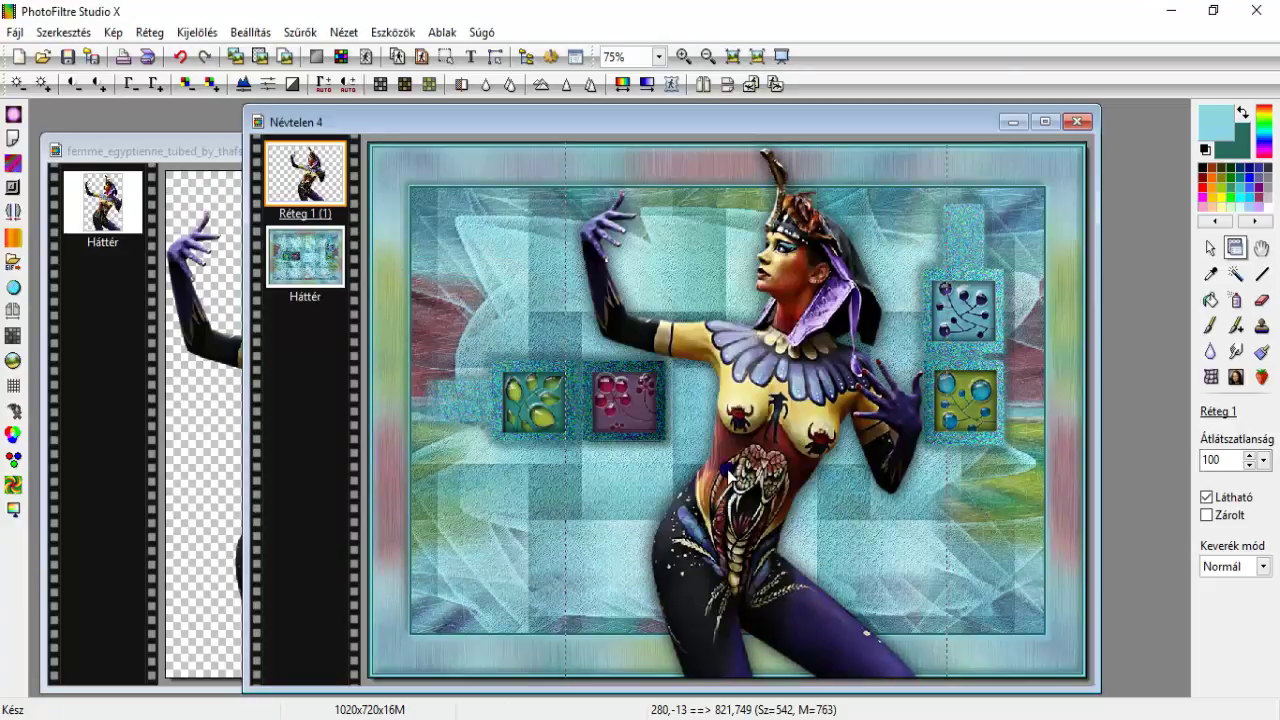
pyautogui.rightClick(781, 424)
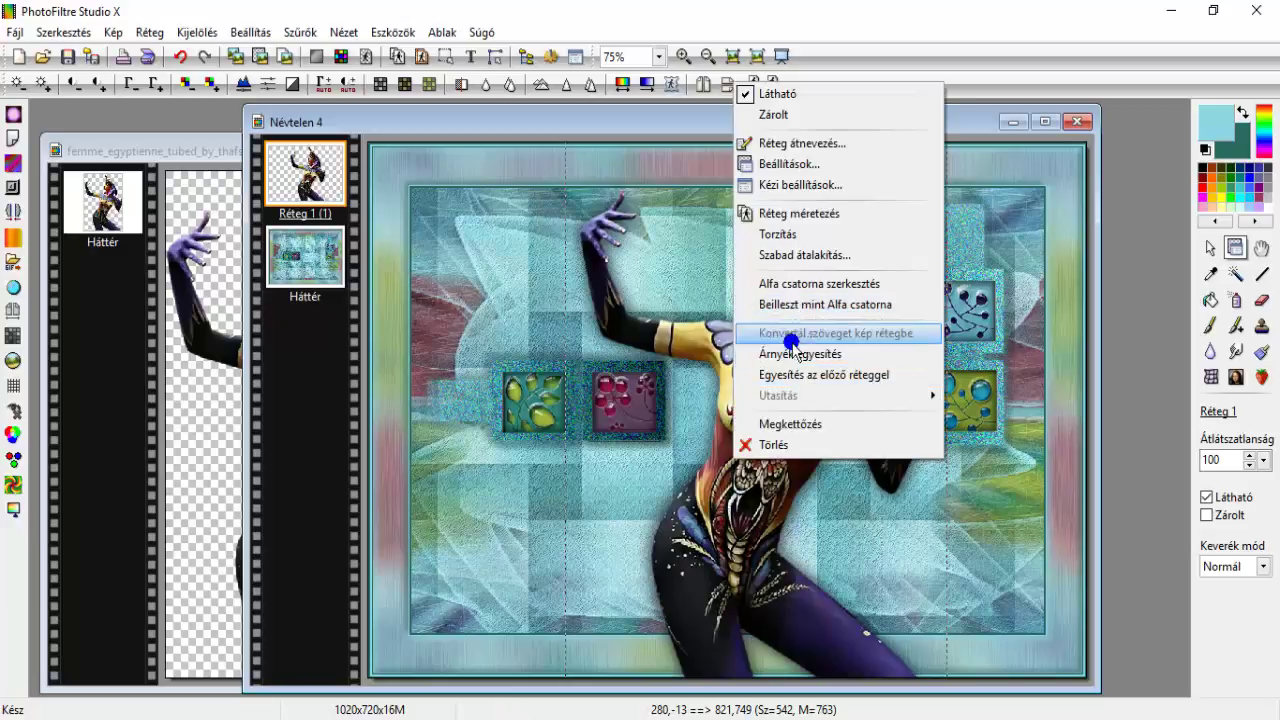
pyautogui.click(800, 351)
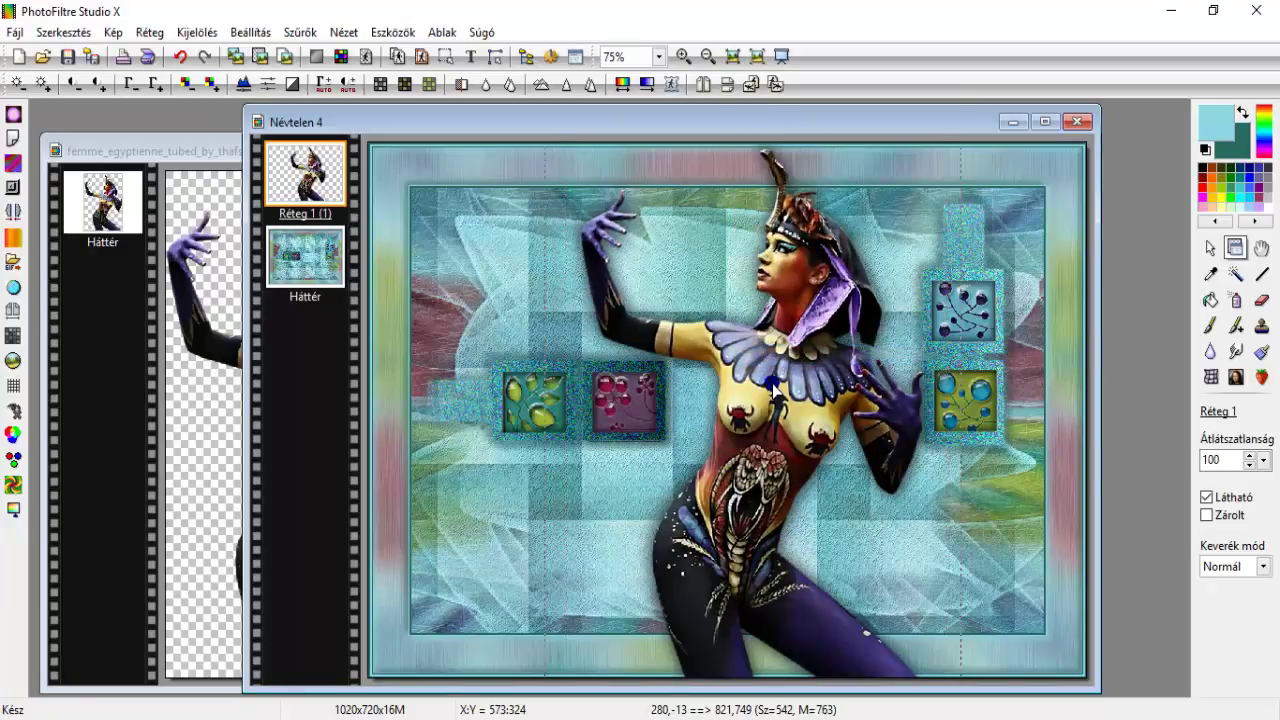
# Merge all layers into the background and add a new automatically transparent layer of 1020 × 720 pixels
pyautogui.click(150, 32)
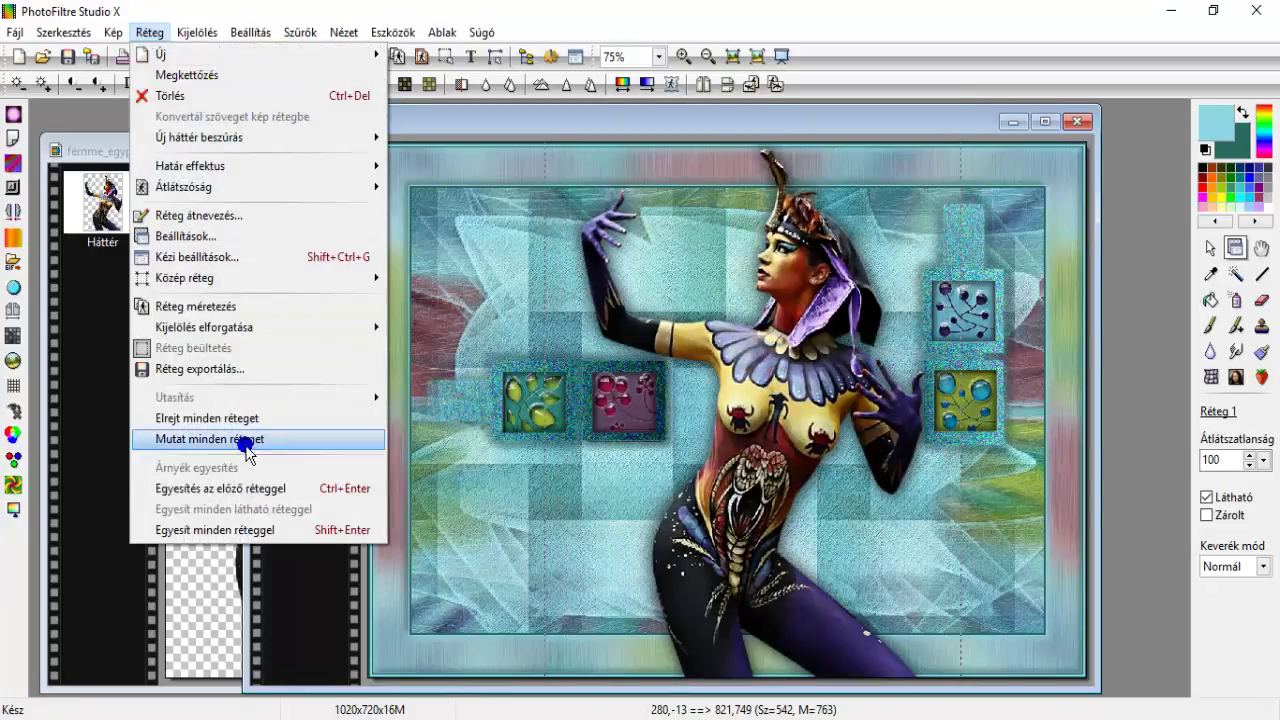
pyautogui.click(265, 530)
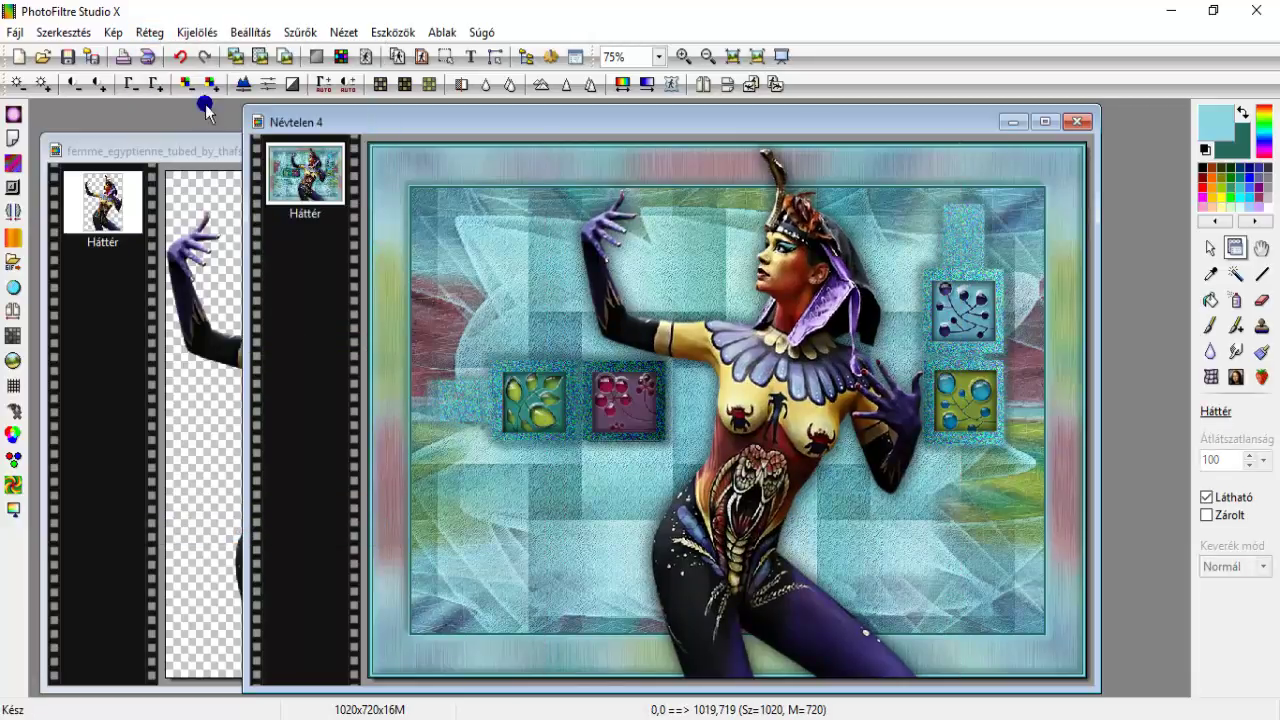
pyautogui.click(143, 32)
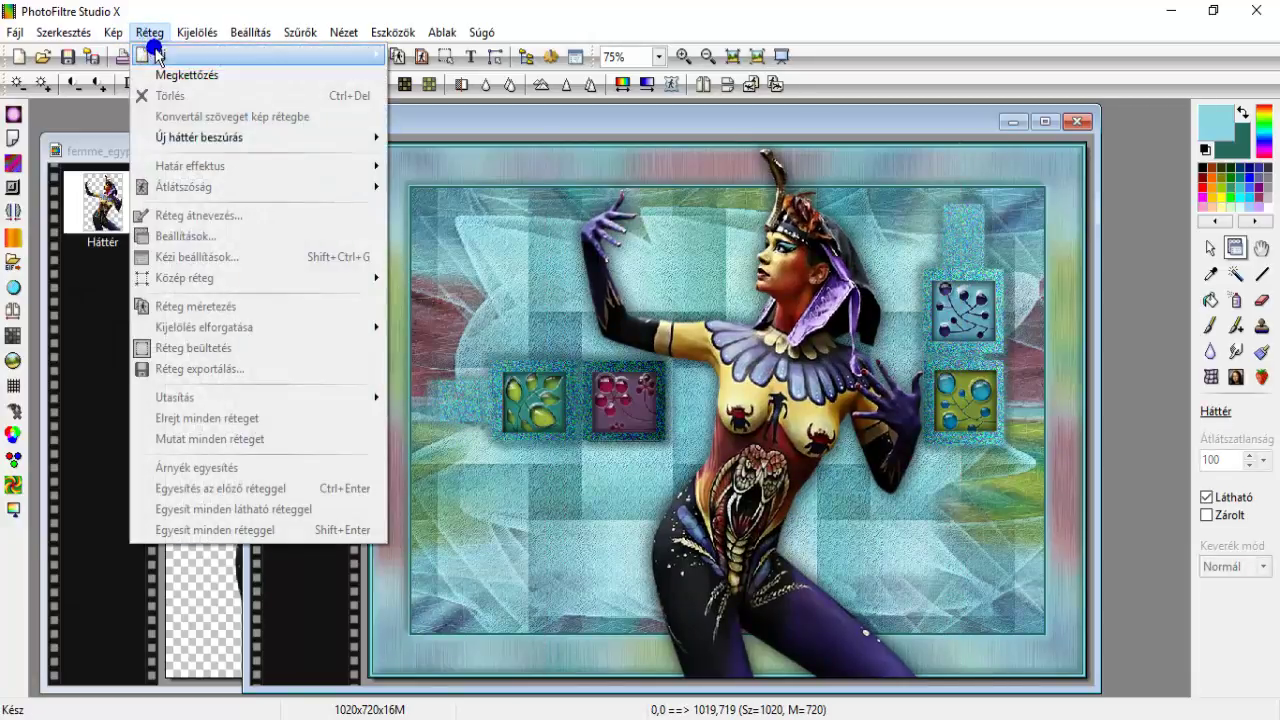
pyautogui.moveTo(320, 46)
pyautogui.click(420, 50)
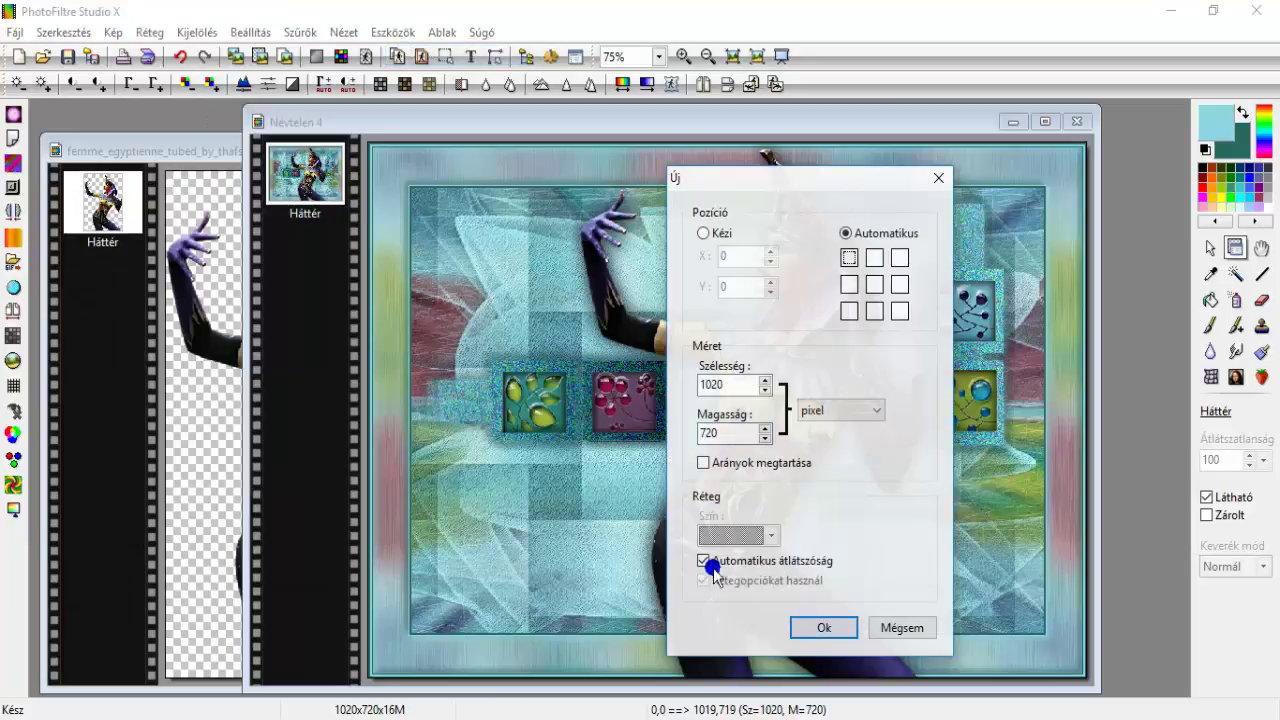
pyautogui.click(815, 627)
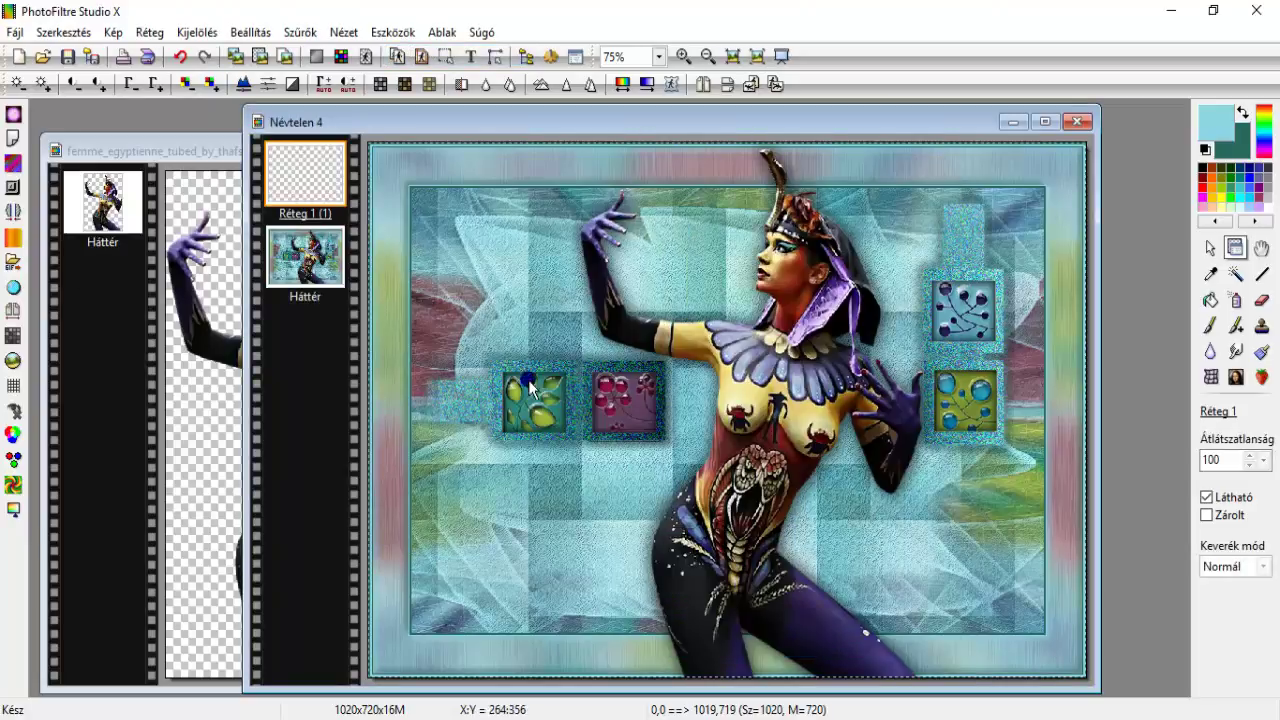
# Insert e4.png as a PhotoPNG signature in the new layer's lower-left corner at 100% scale and 50% opacity
pyautogui.click(296, 32)
pyautogui.click(337, 410)
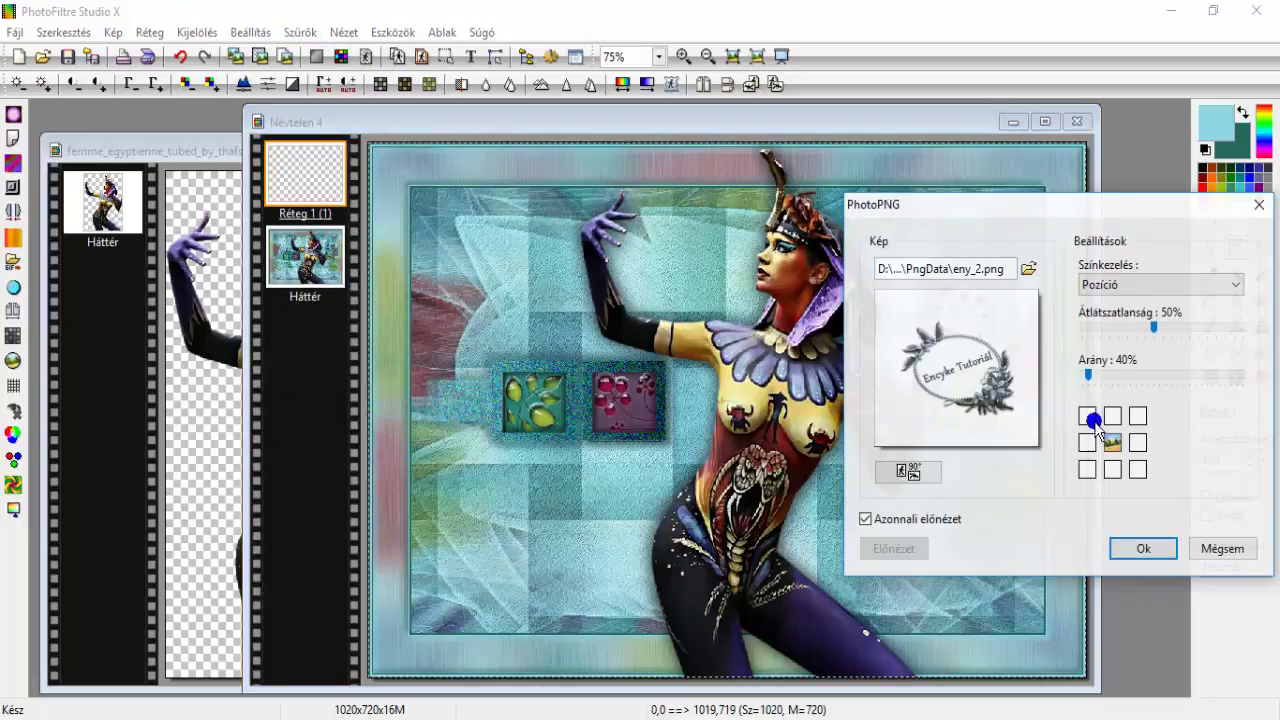
pyautogui.click(925, 395)
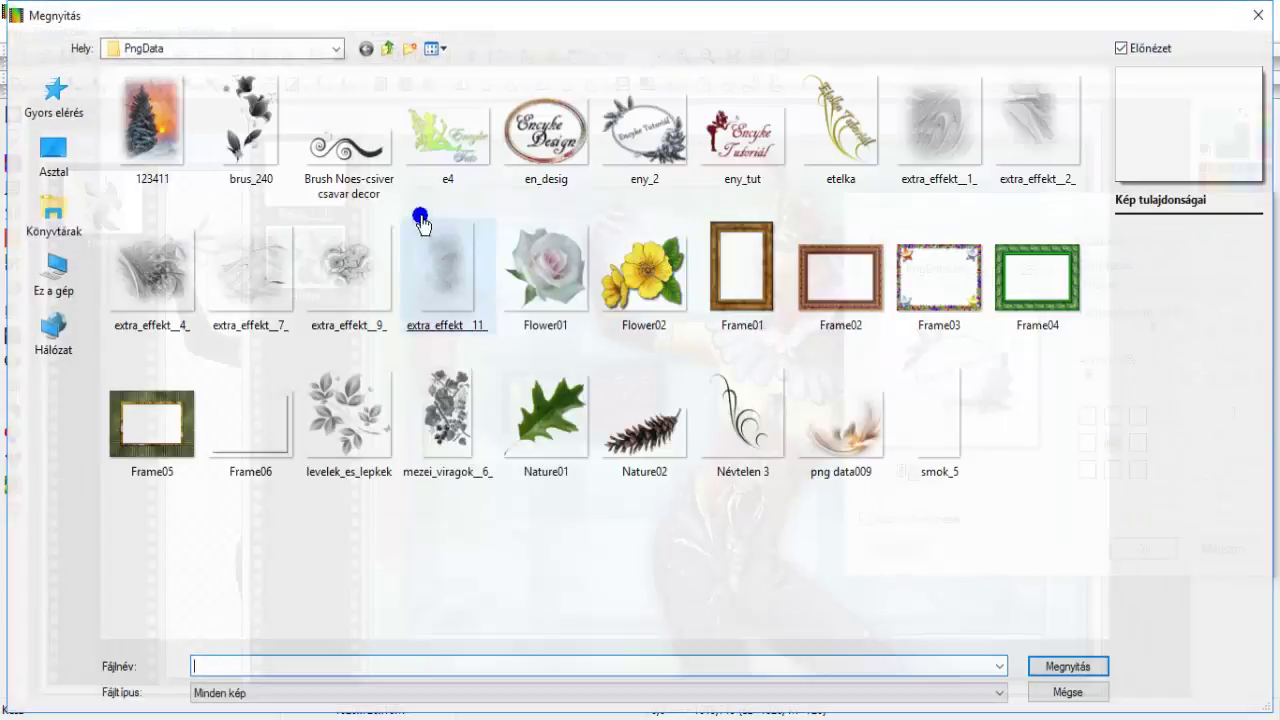
pyautogui.click(446, 160)
pyautogui.press('Return')
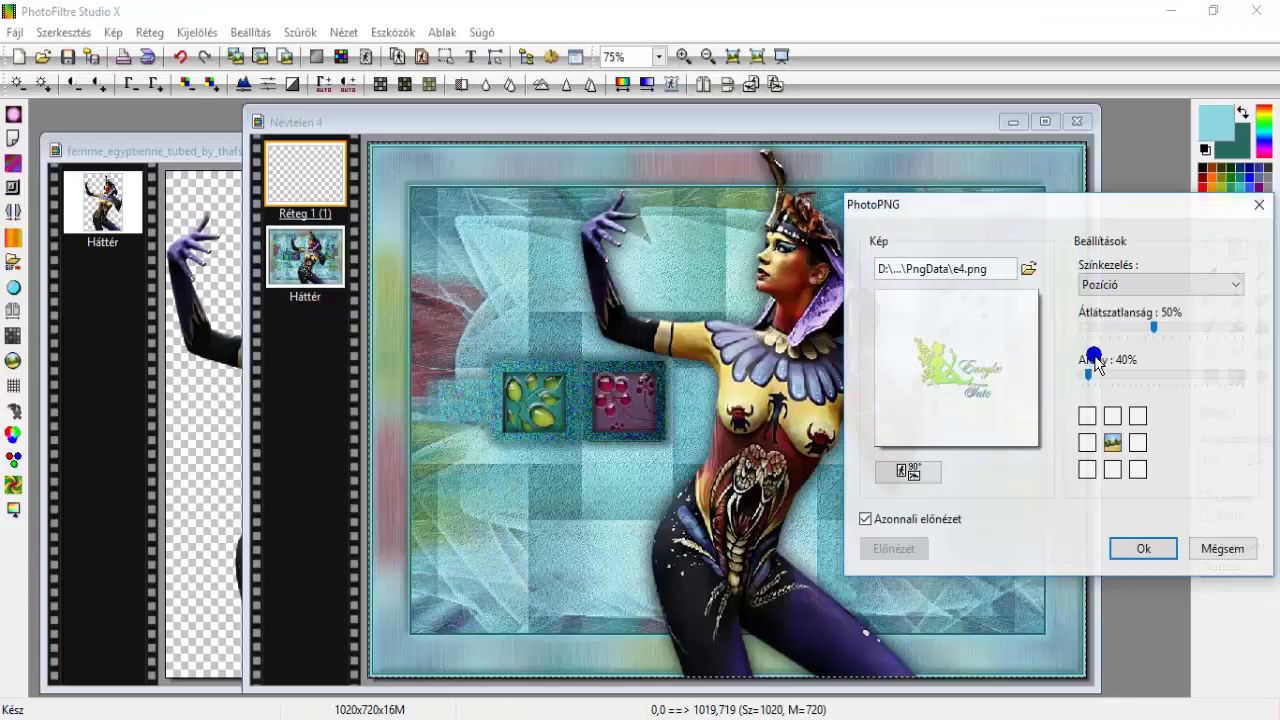
pyautogui.moveTo(1088, 377); pyautogui.dragTo(1110, 377)
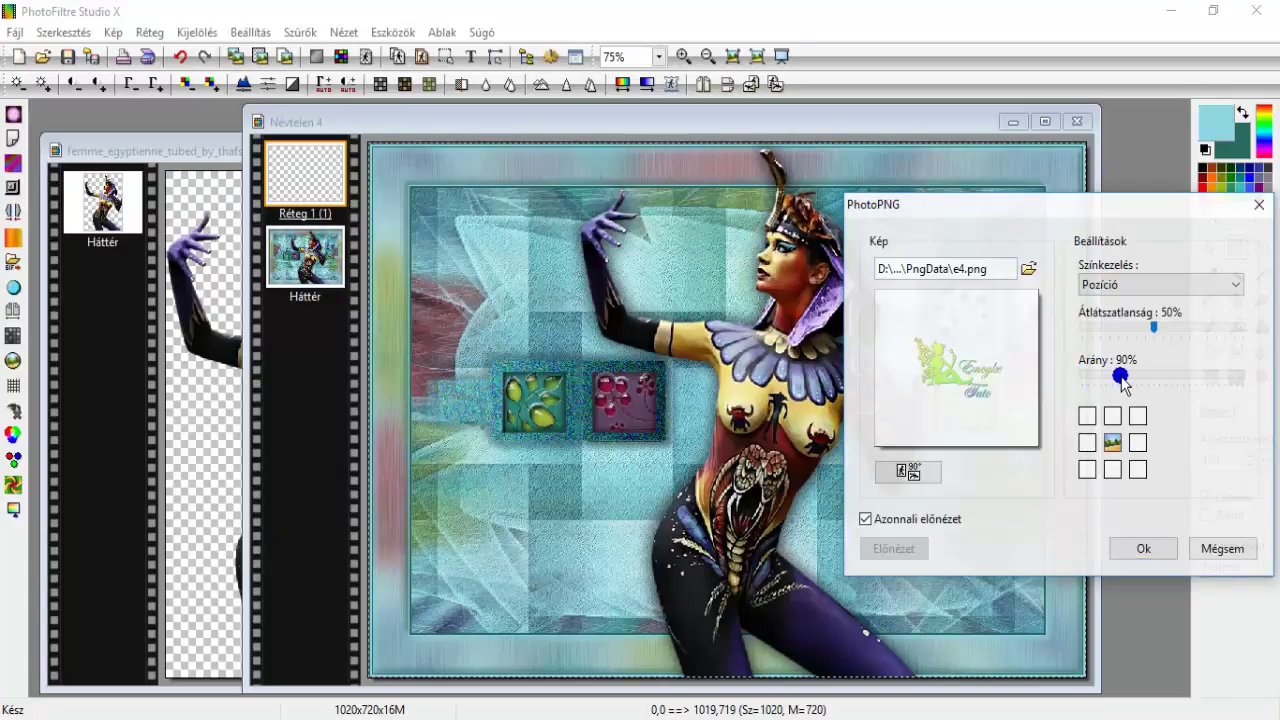
pyautogui.click(1087, 469)
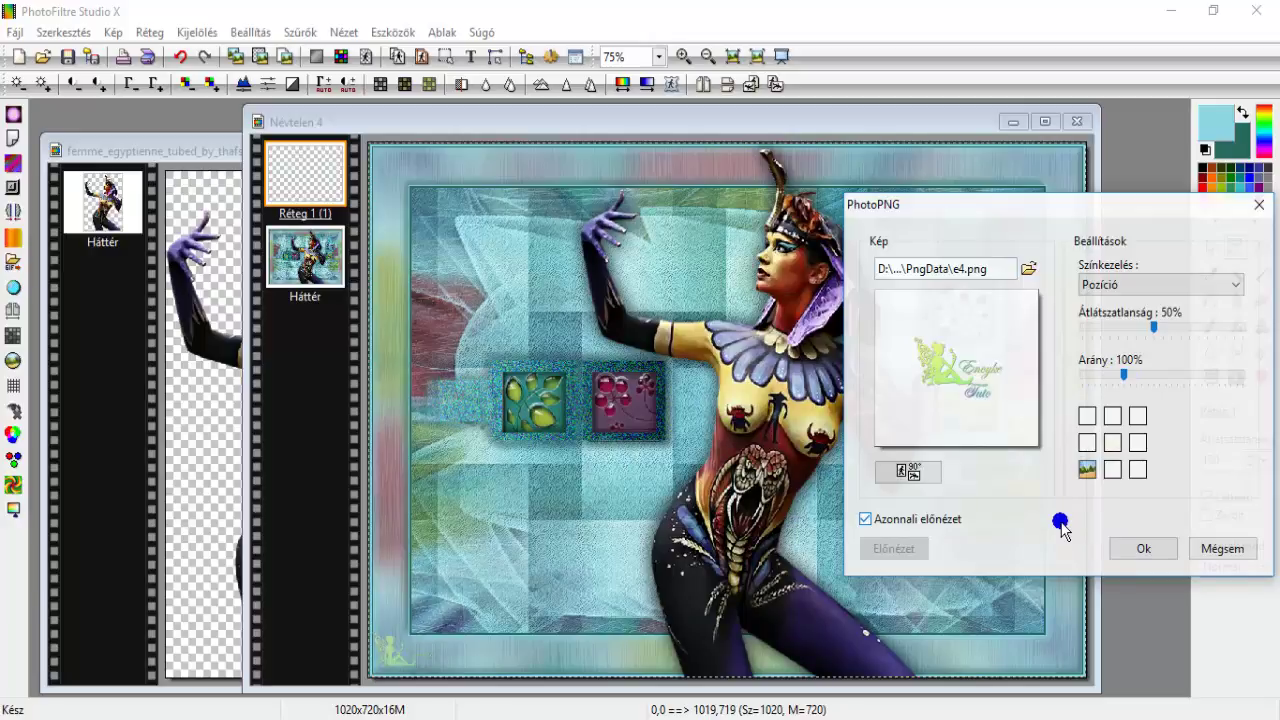
pyautogui.click(1135, 548)
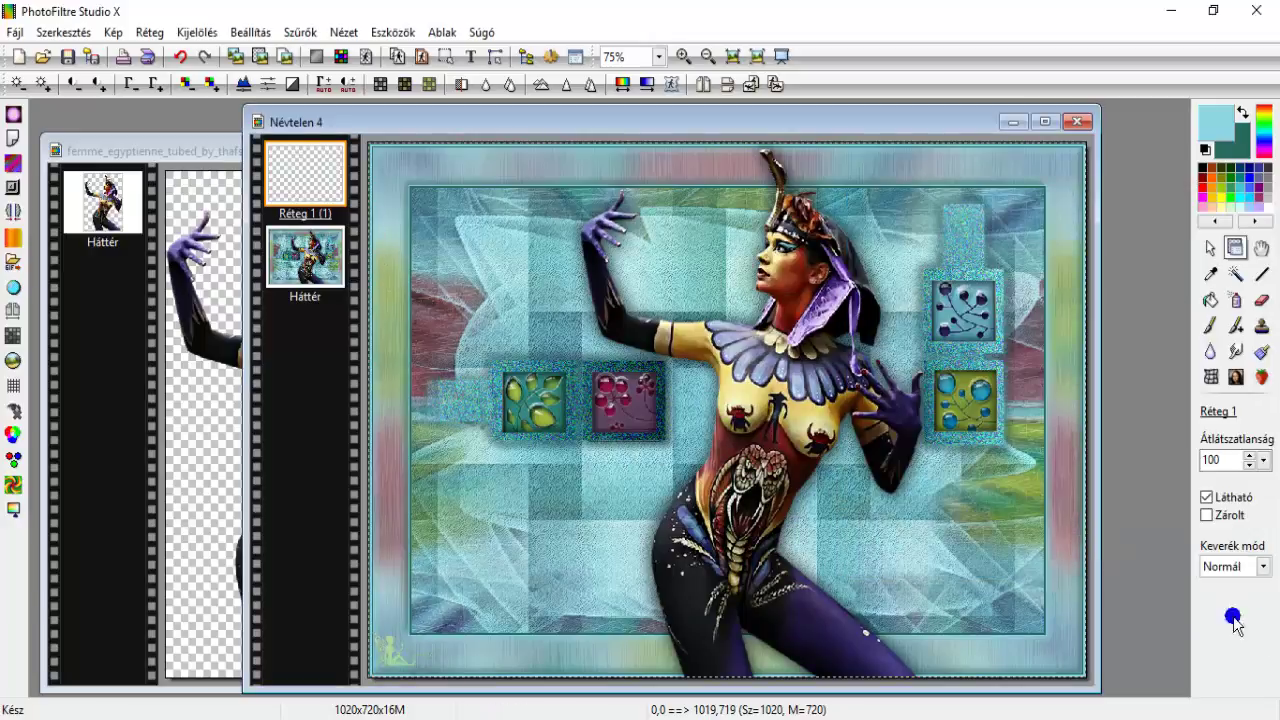
# Give the signature layer a black smoothed shadow with X and Y offsets 1, opacity 100% and radius 1, and merge it into the layer
pyautogui.rightClick(296, 190)
pyautogui.click(484, 261)
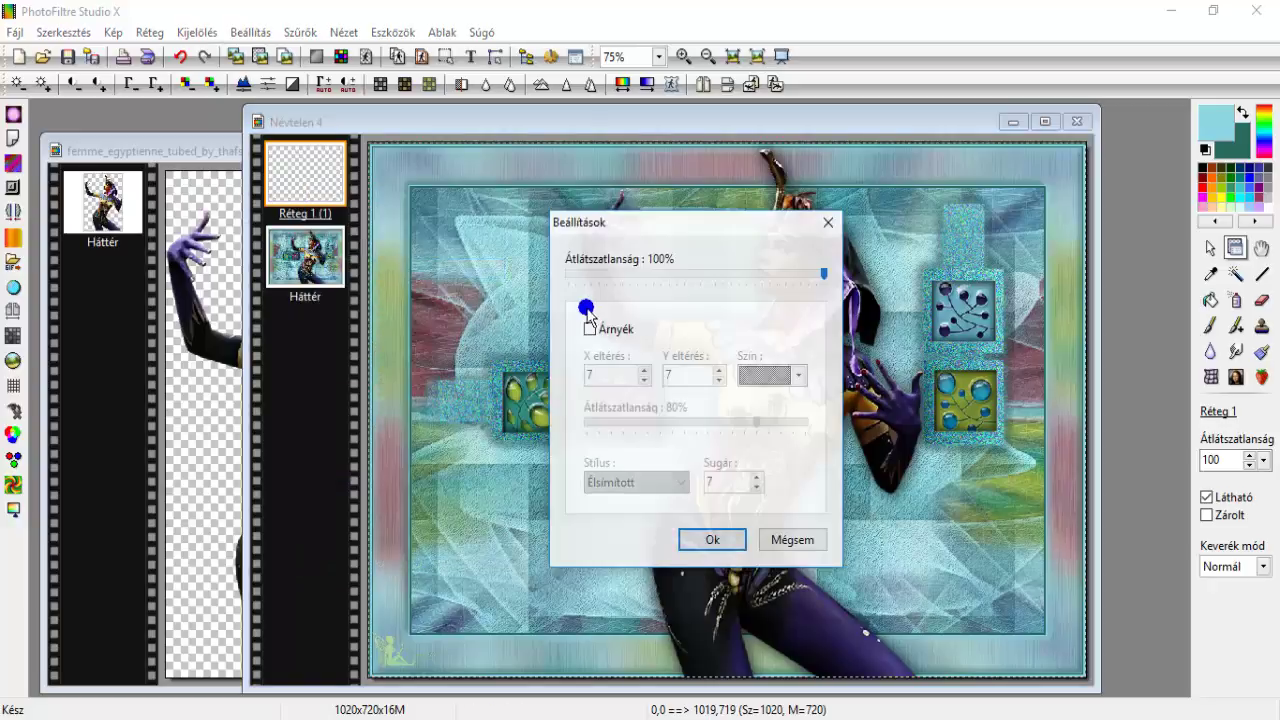
pyautogui.click(591, 329)
pyautogui.press('Tab')
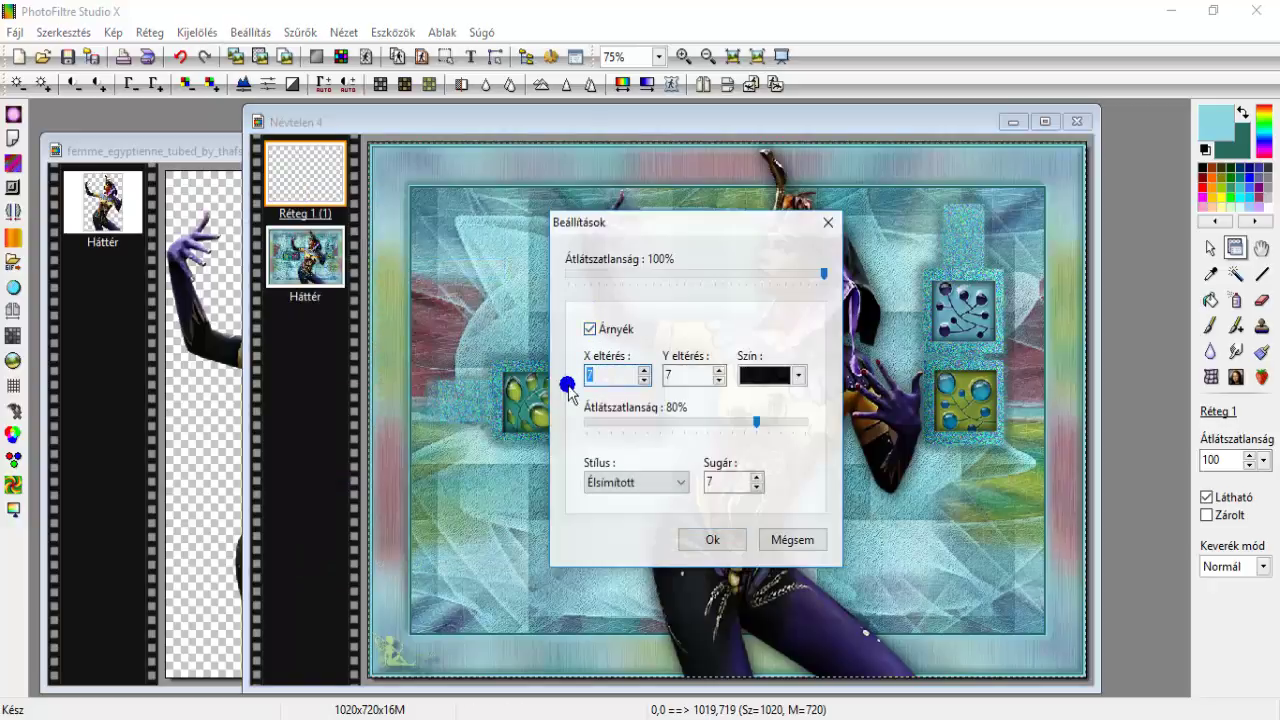
pyautogui.click(663, 373)
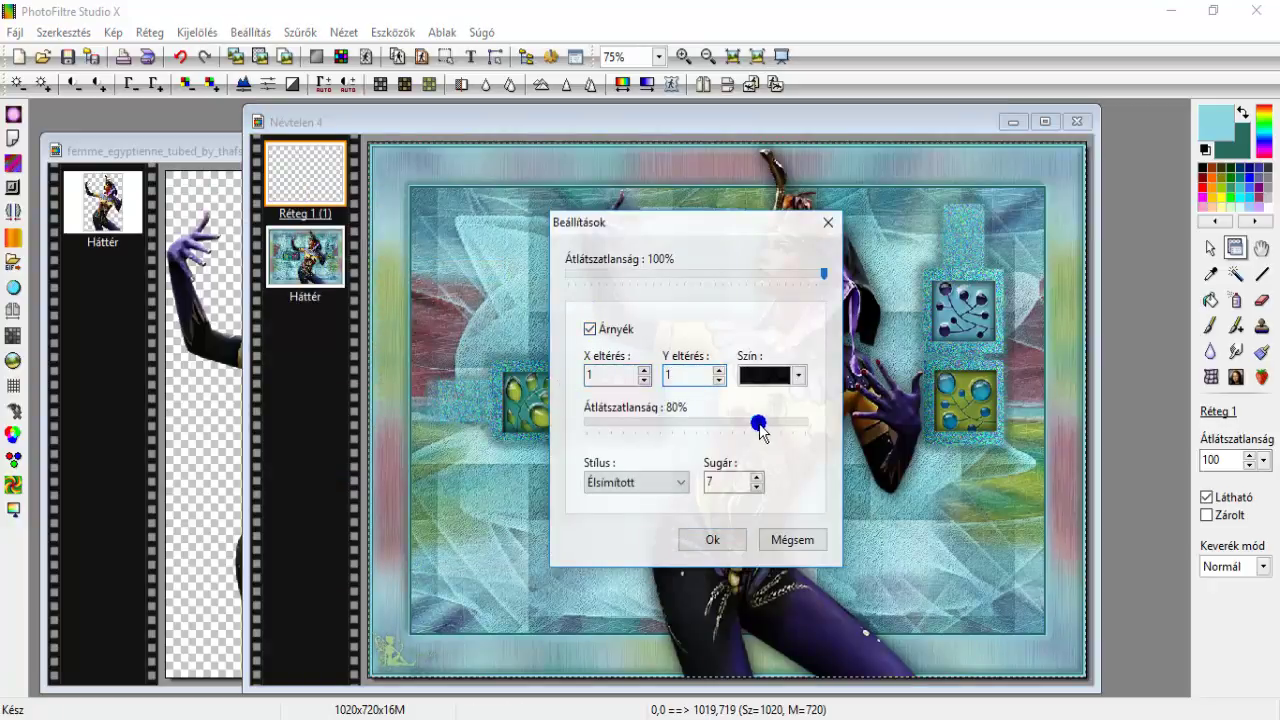
pyautogui.moveTo(760, 423); pyautogui.dragTo(834, 429)
pyautogui.moveTo(717, 484); pyautogui.dragTo(666, 486)
pyautogui.write('1')
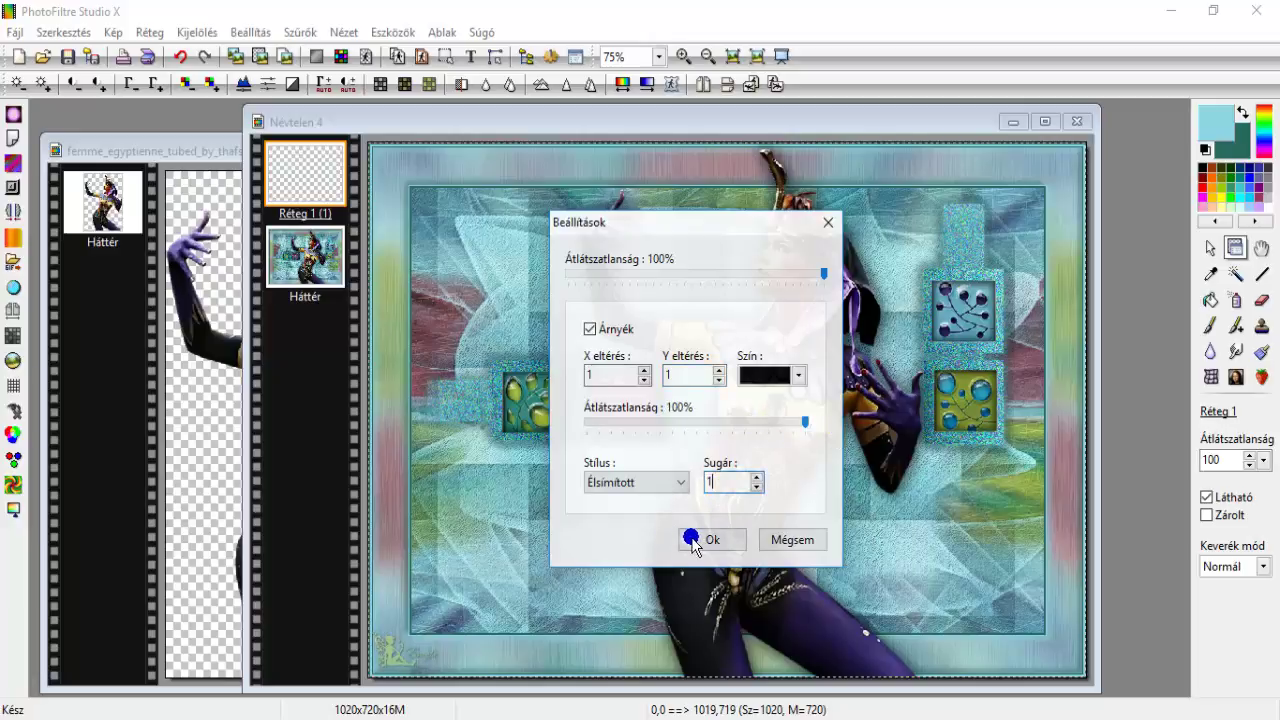
pyautogui.click(698, 538)
pyautogui.rightClick(311, 180)
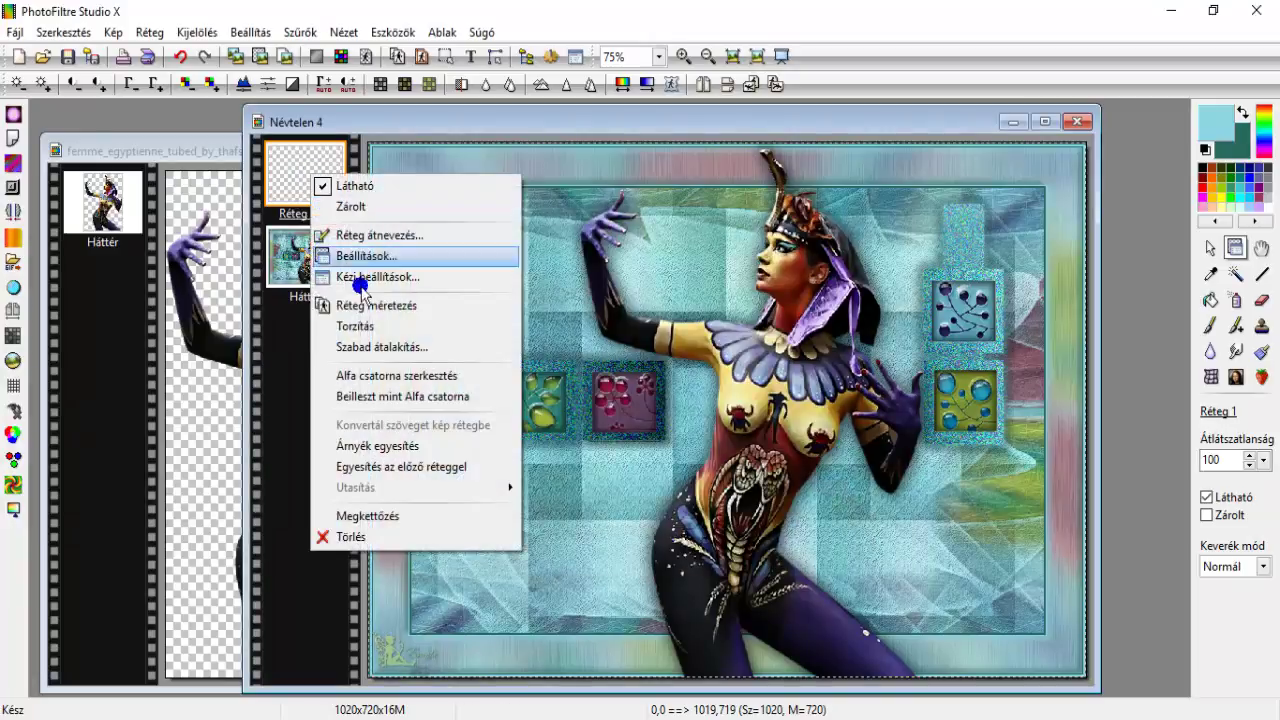
pyautogui.click(379, 446)
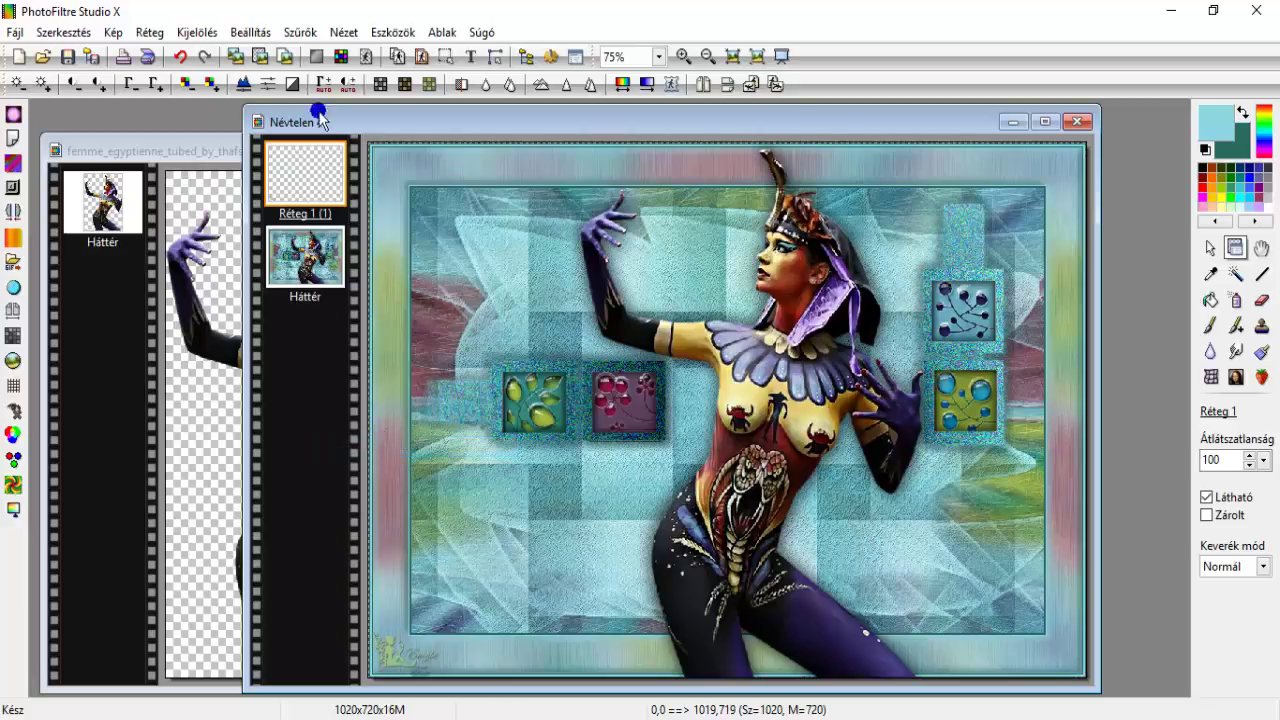
# Apply the Emboss filter (Domborítás) to the signature layer and merge all layers into the background
pyautogui.click(293, 33)
pyautogui.moveTo(330, 136)
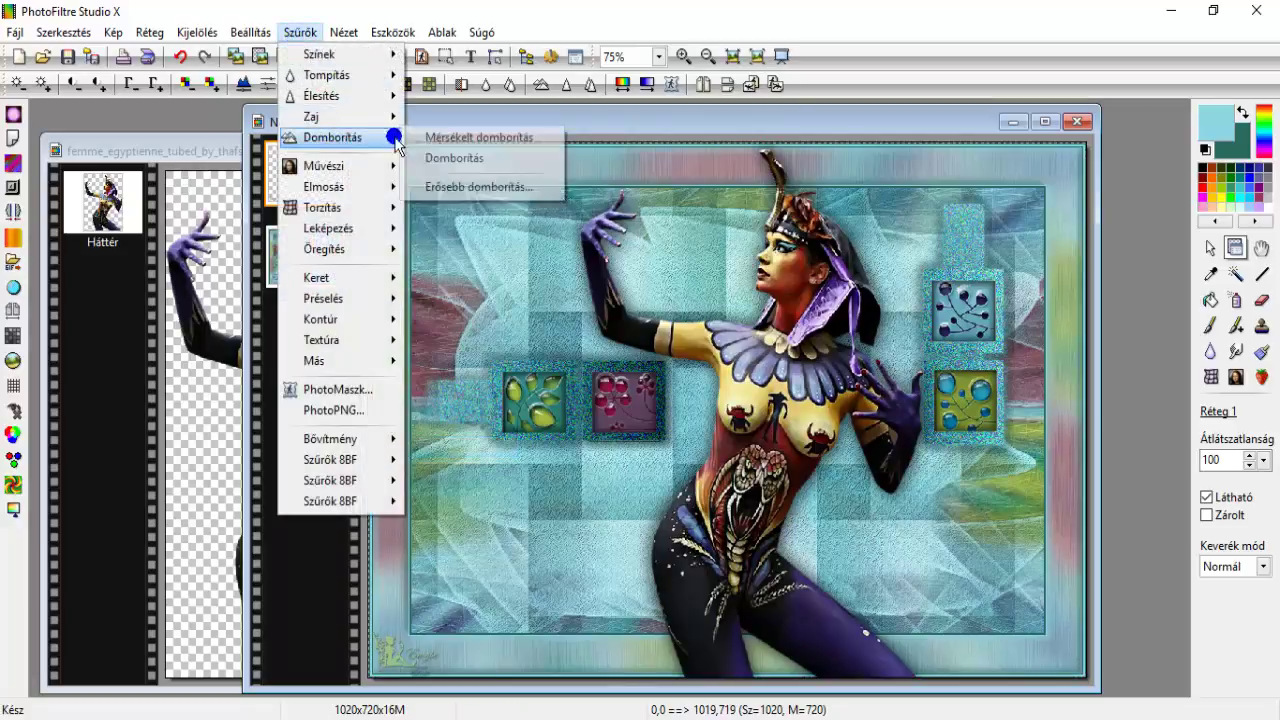
pyautogui.click(357, 157)
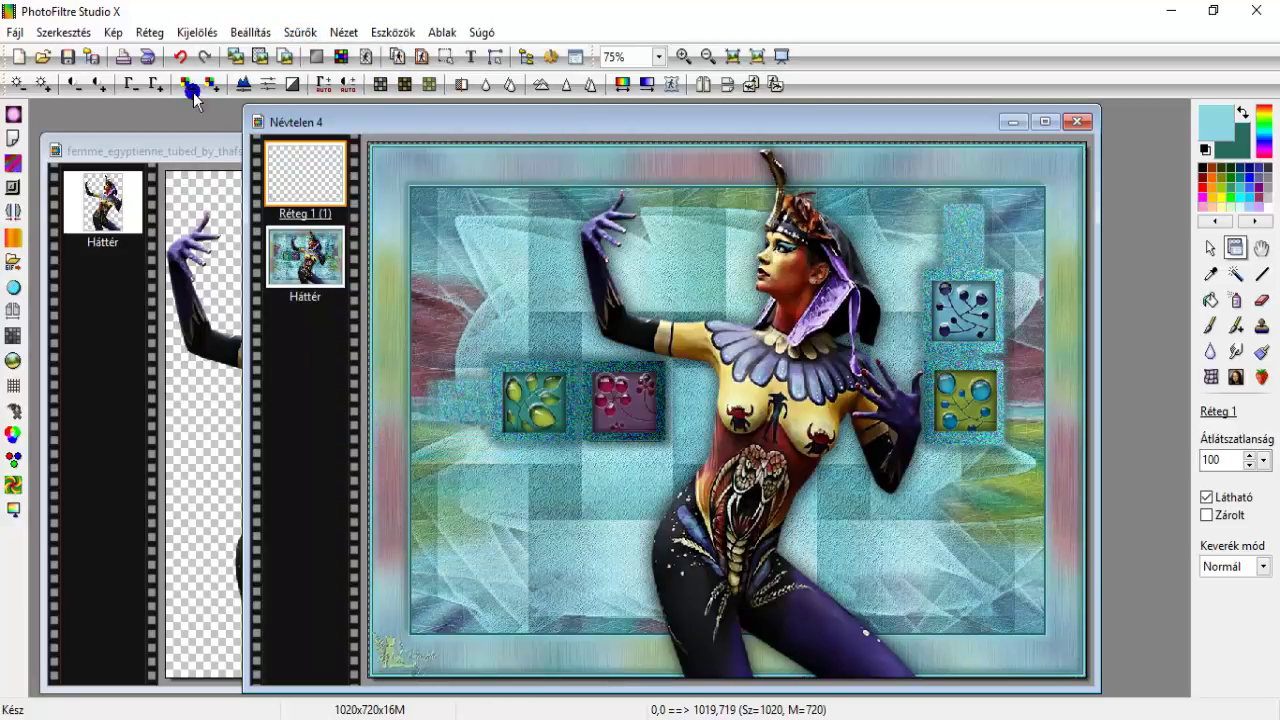
pyautogui.click(150, 32)
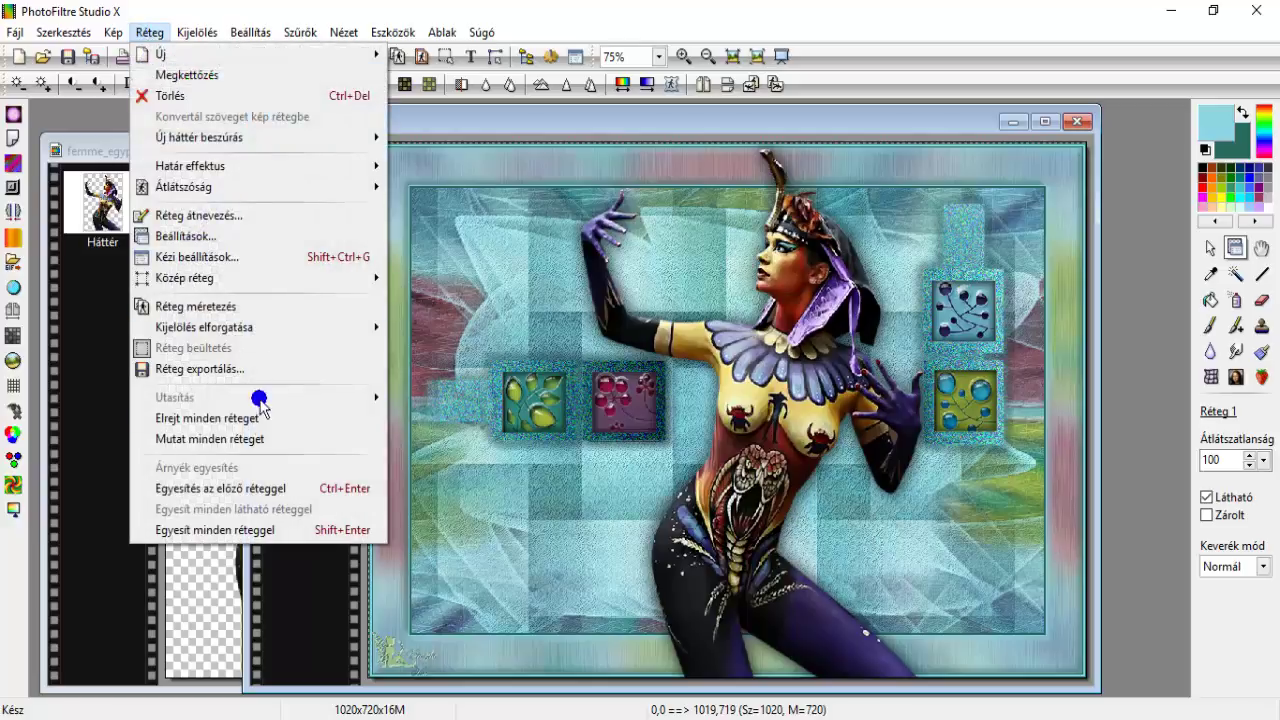
pyautogui.click(257, 529)
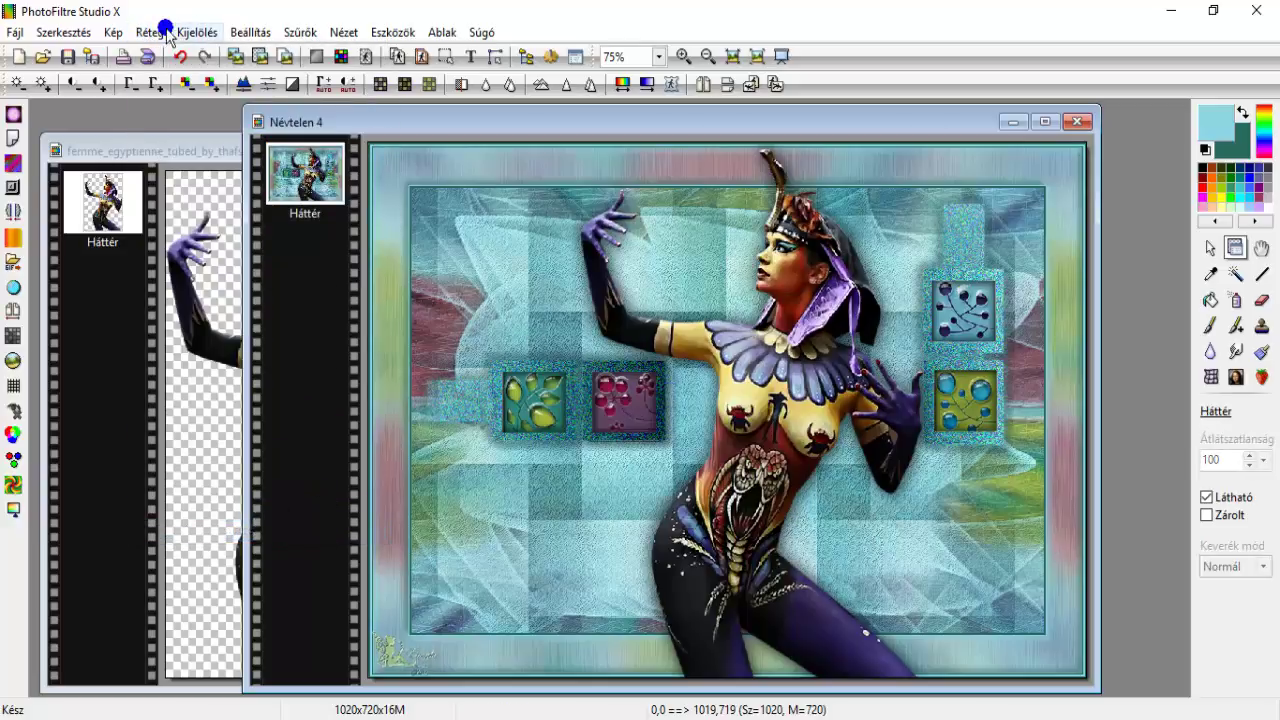
# Resize the whole image to a width of 800 pixels with its proportions kept
pyautogui.click(113, 32)
pyautogui.click(136, 105)
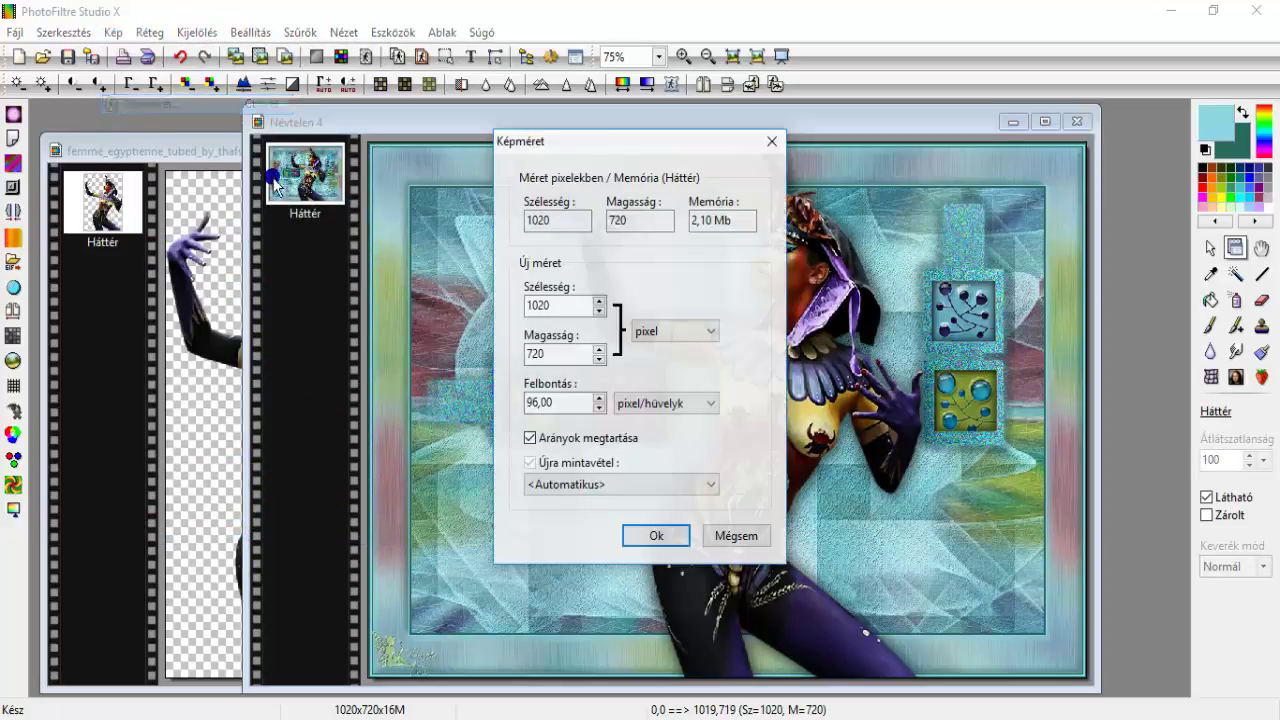
pyautogui.doubleClick(535, 307)
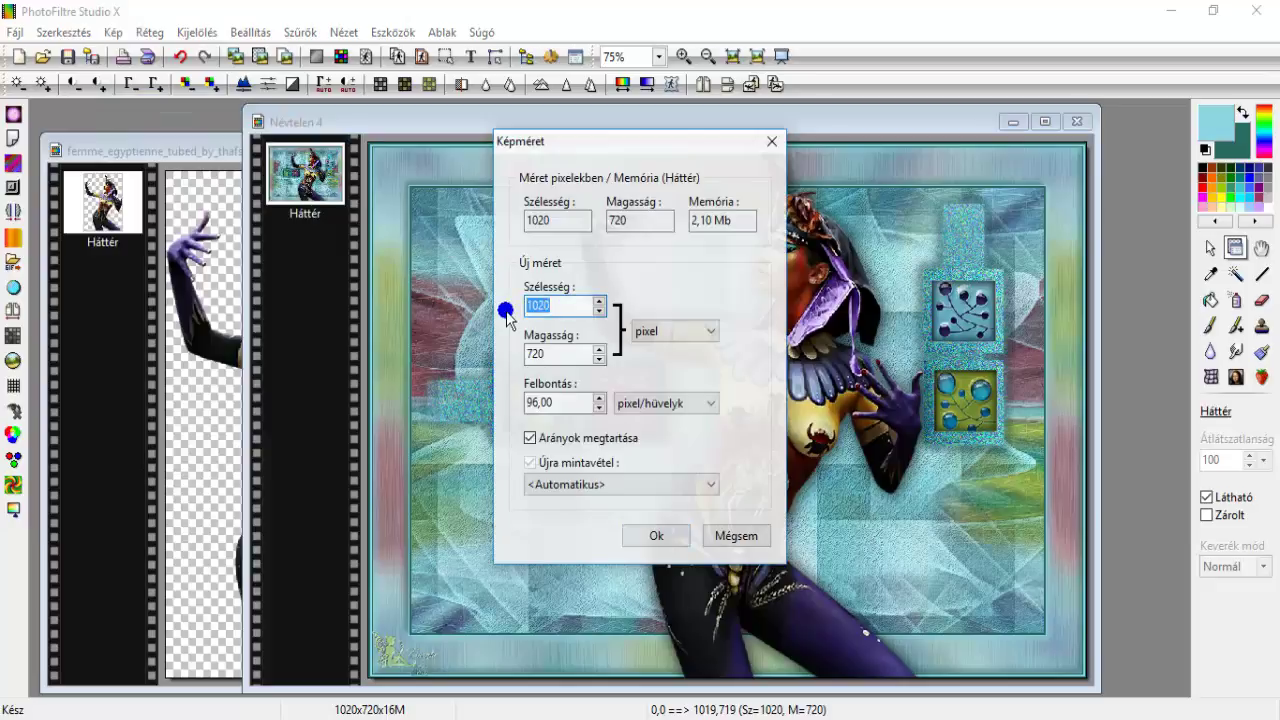
pyautogui.write('800')
pyautogui.click(638, 537)
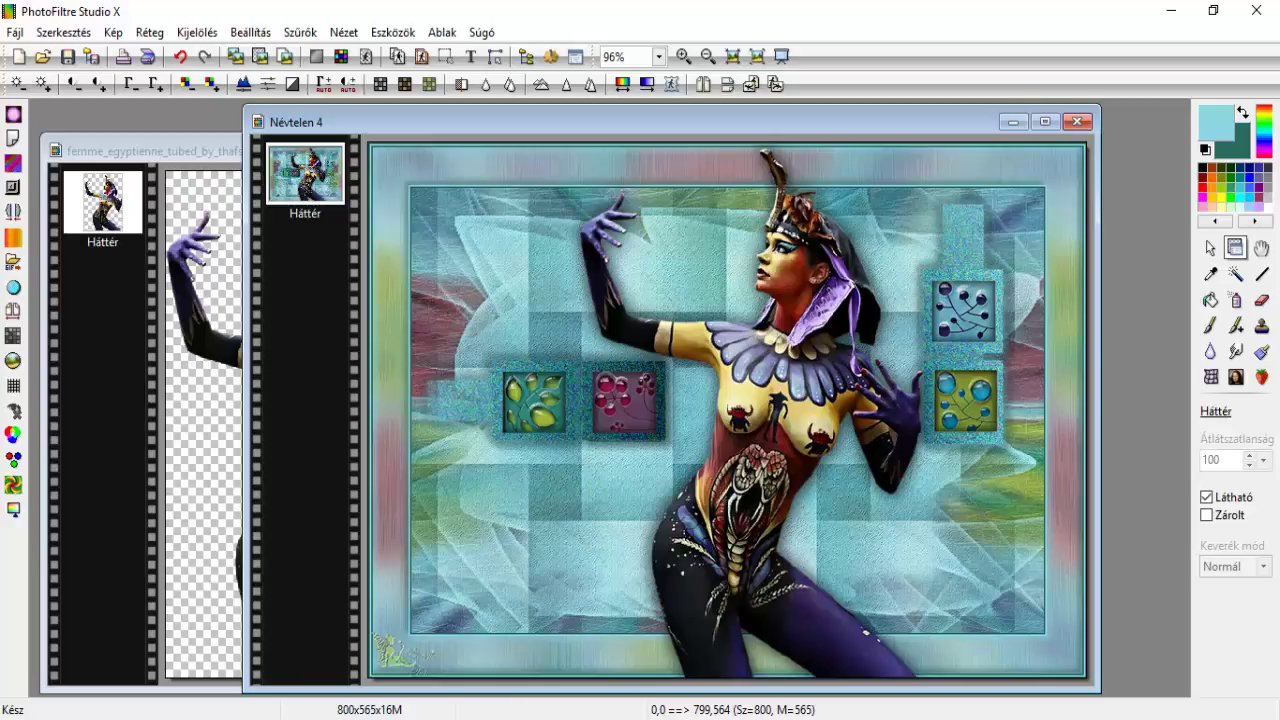
pyautogui.click(509, 716)
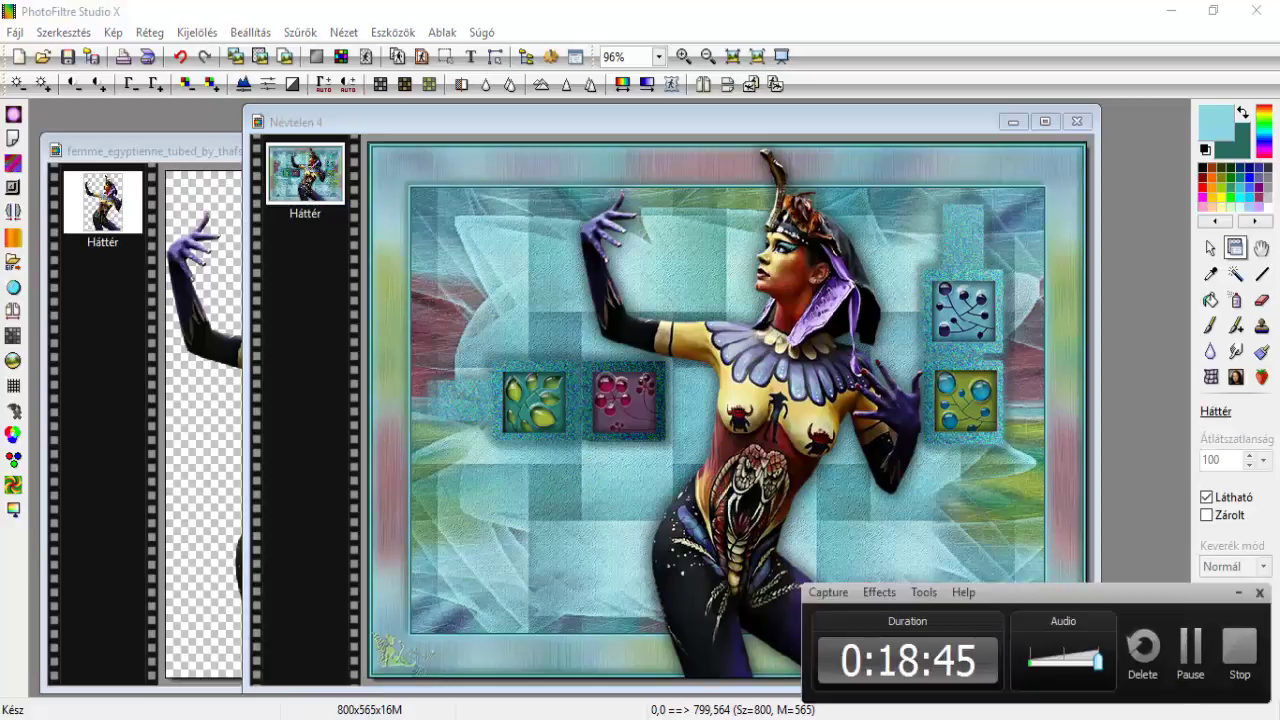
pyautogui.click(1240, 645)
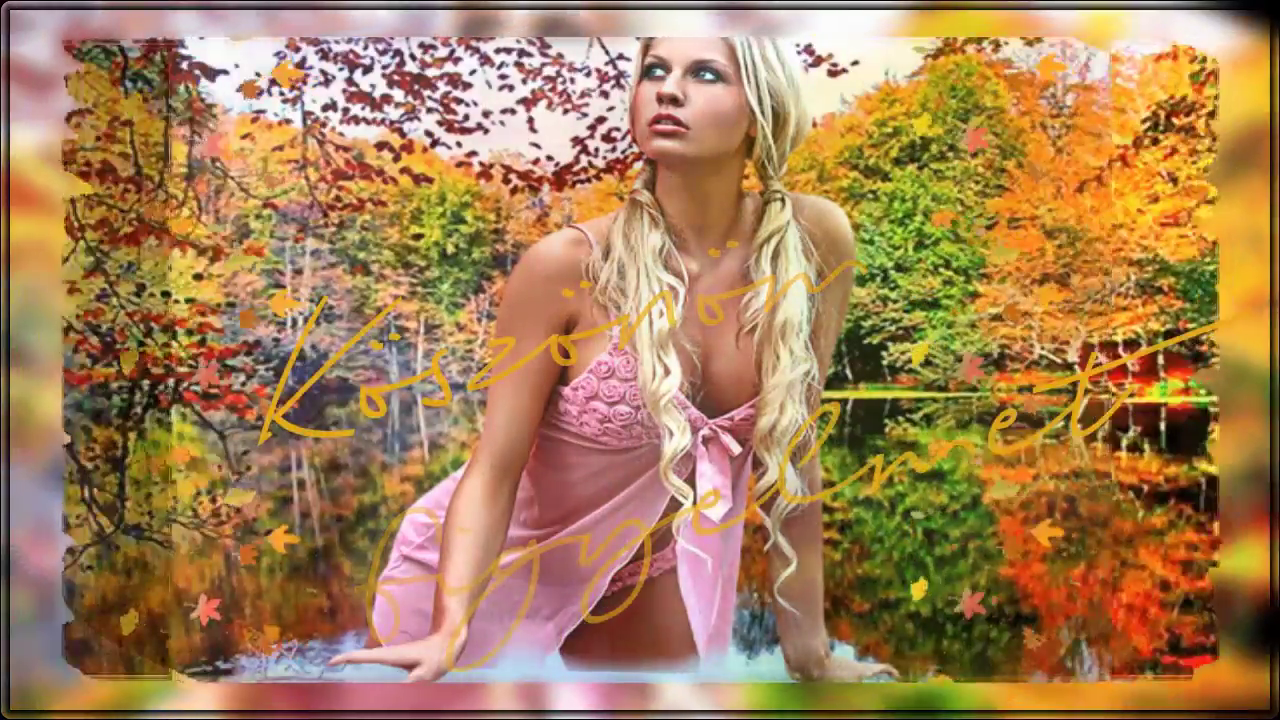